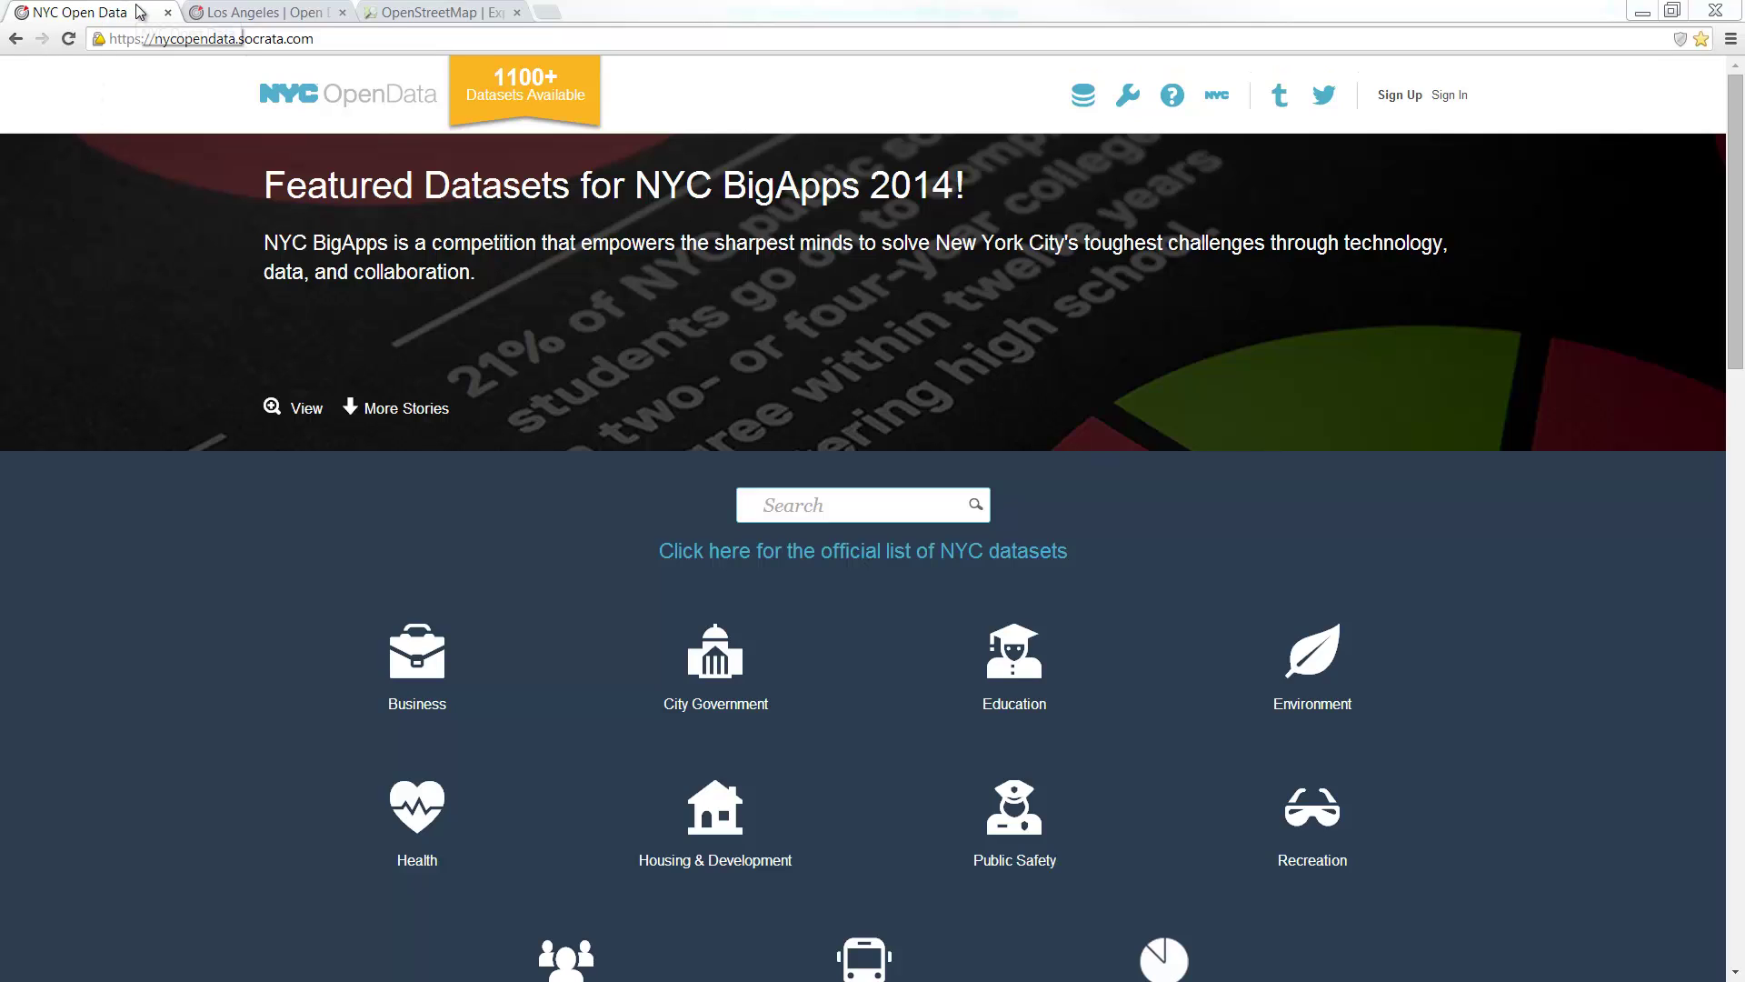
Move from the Los Angeles open data portal to the OpenStreetMap export page.
{"action": "left_click", "coordinate": [236, 13]}
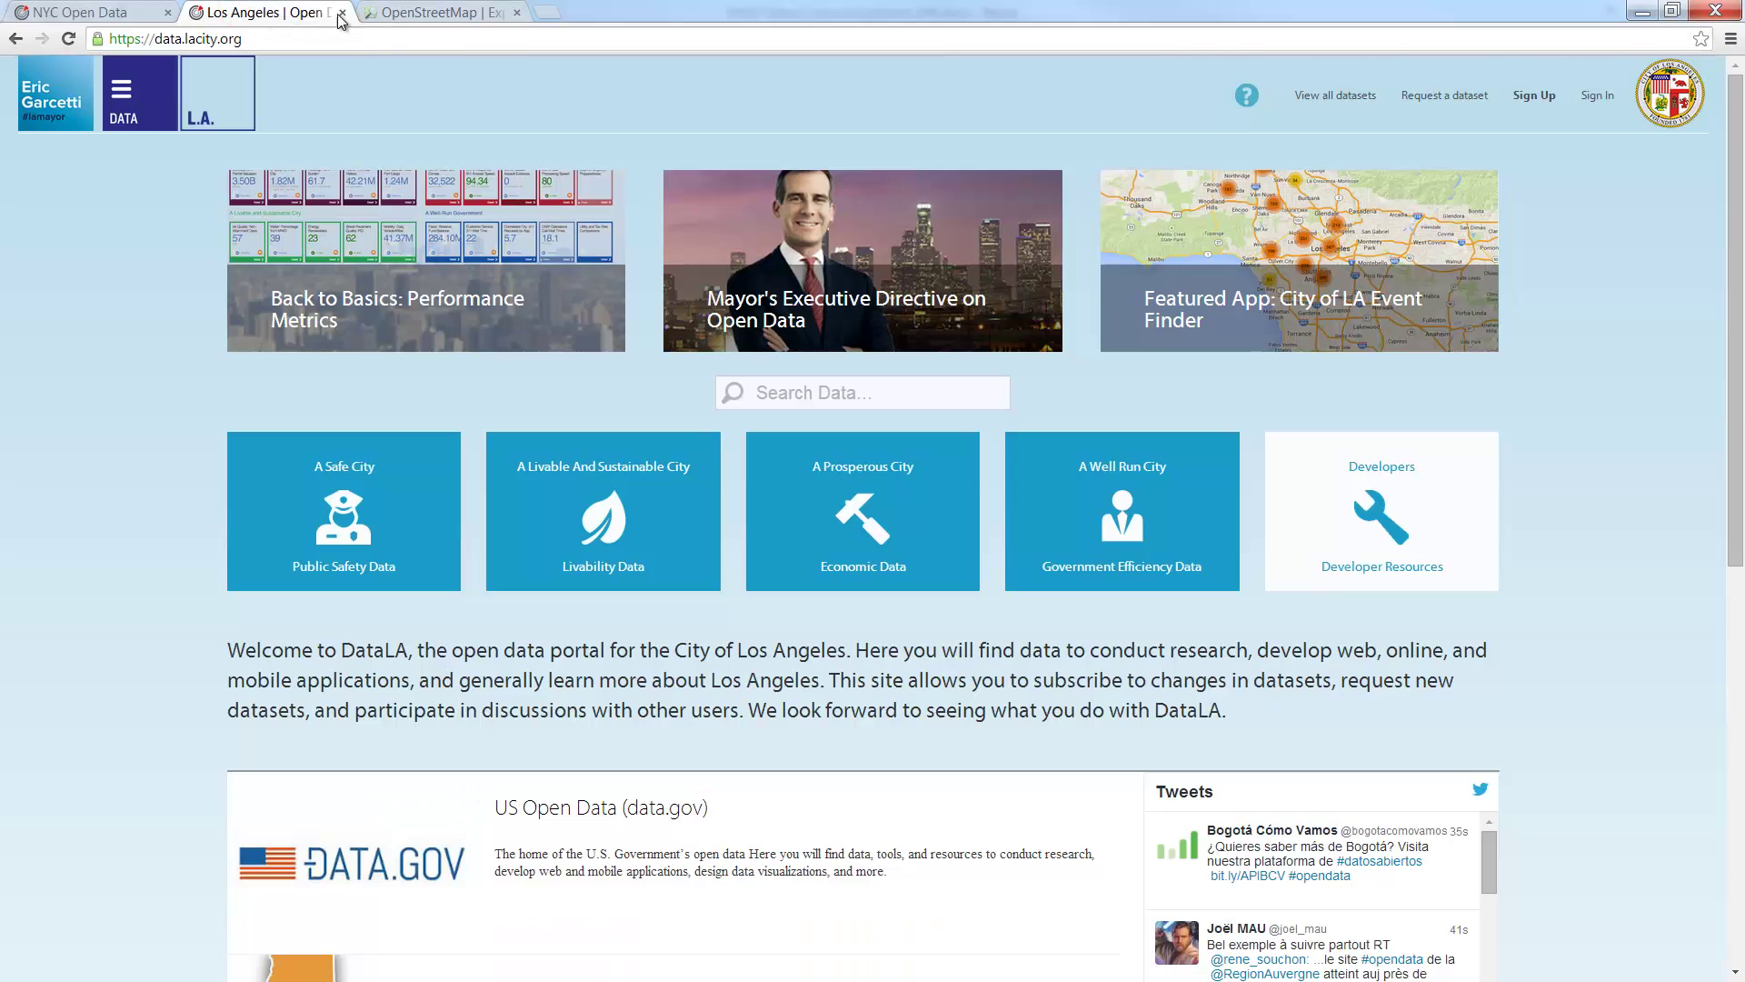
{"action": "left_click", "coordinate": [400, 14]}
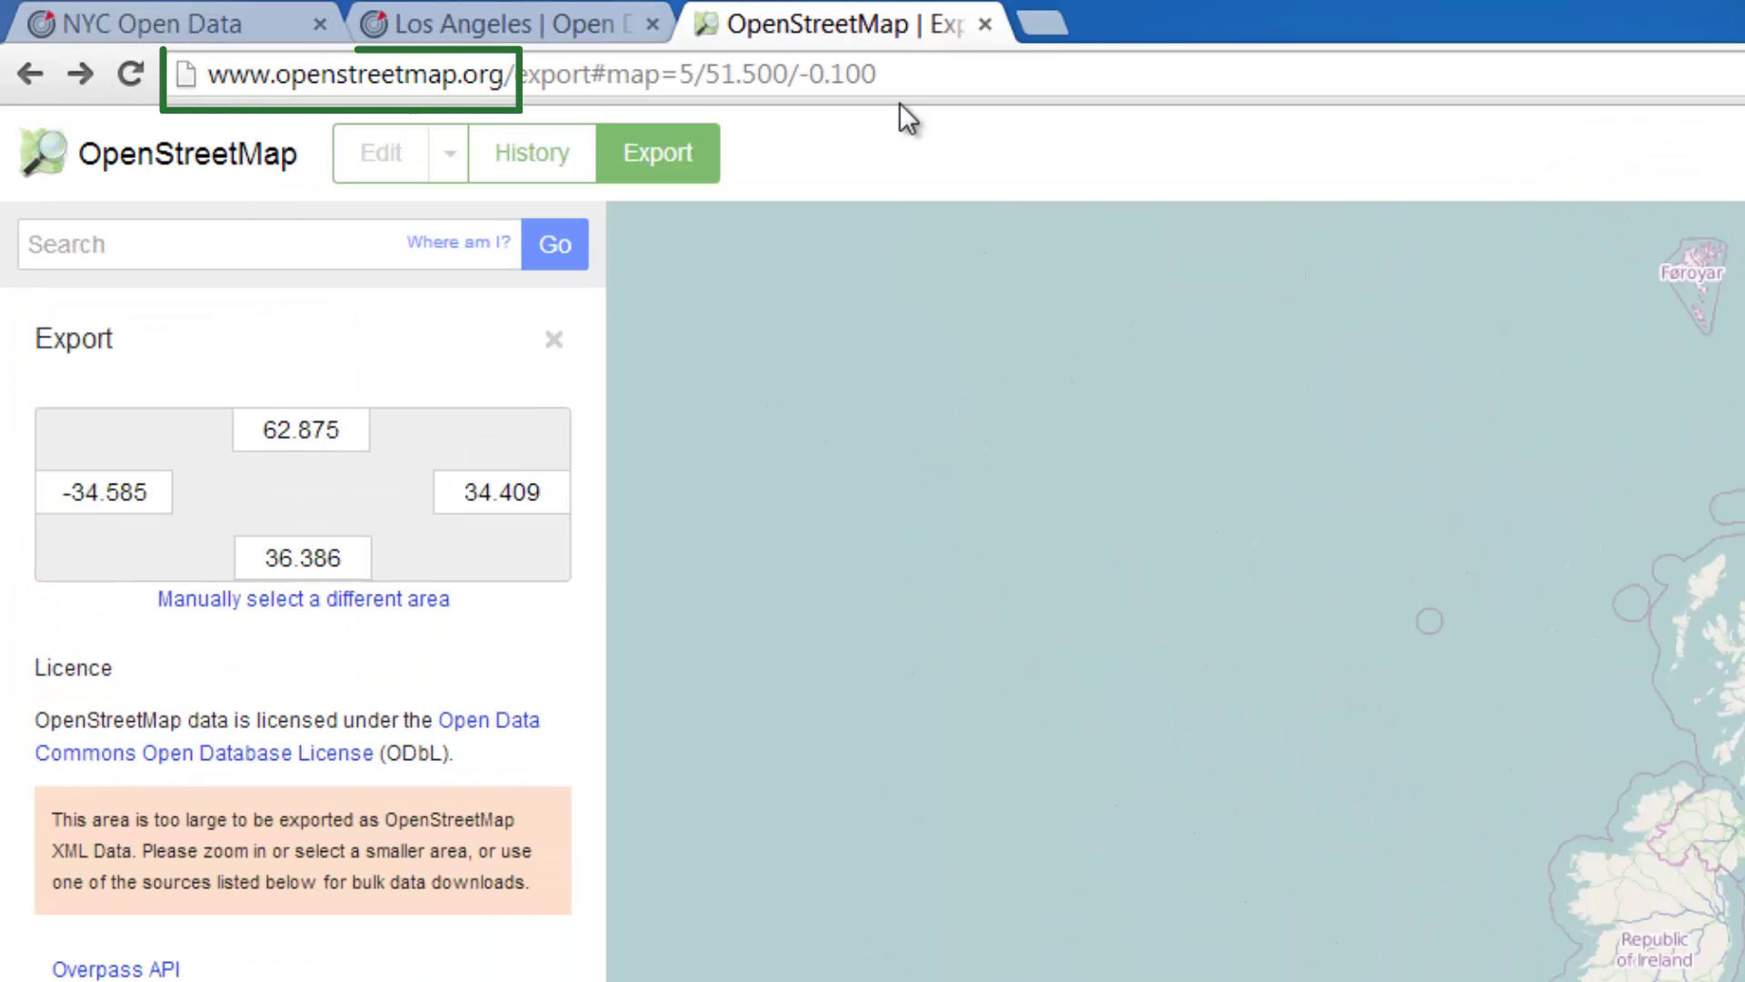
Search OpenStreetMap for 'Redlands, CA', open the city result, and zoom in on downtown.
{"action": "left_click", "coordinate": [203, 243]}
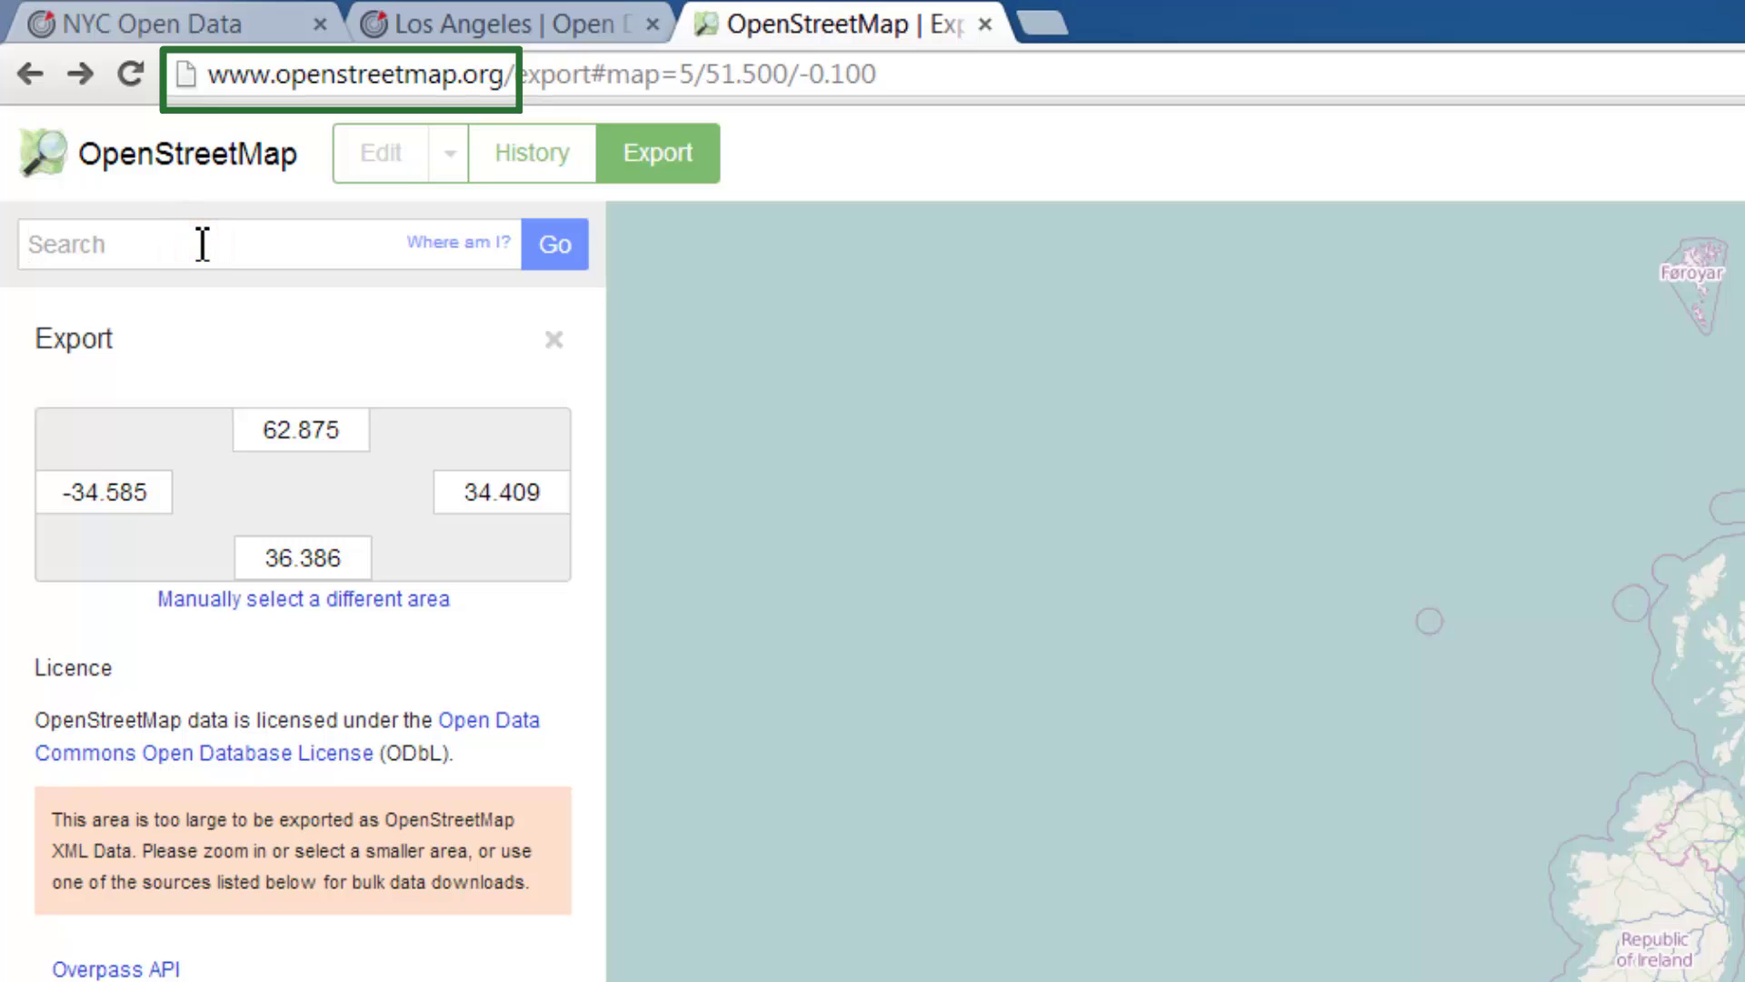
{"action": "type", "text": "Redlan"}
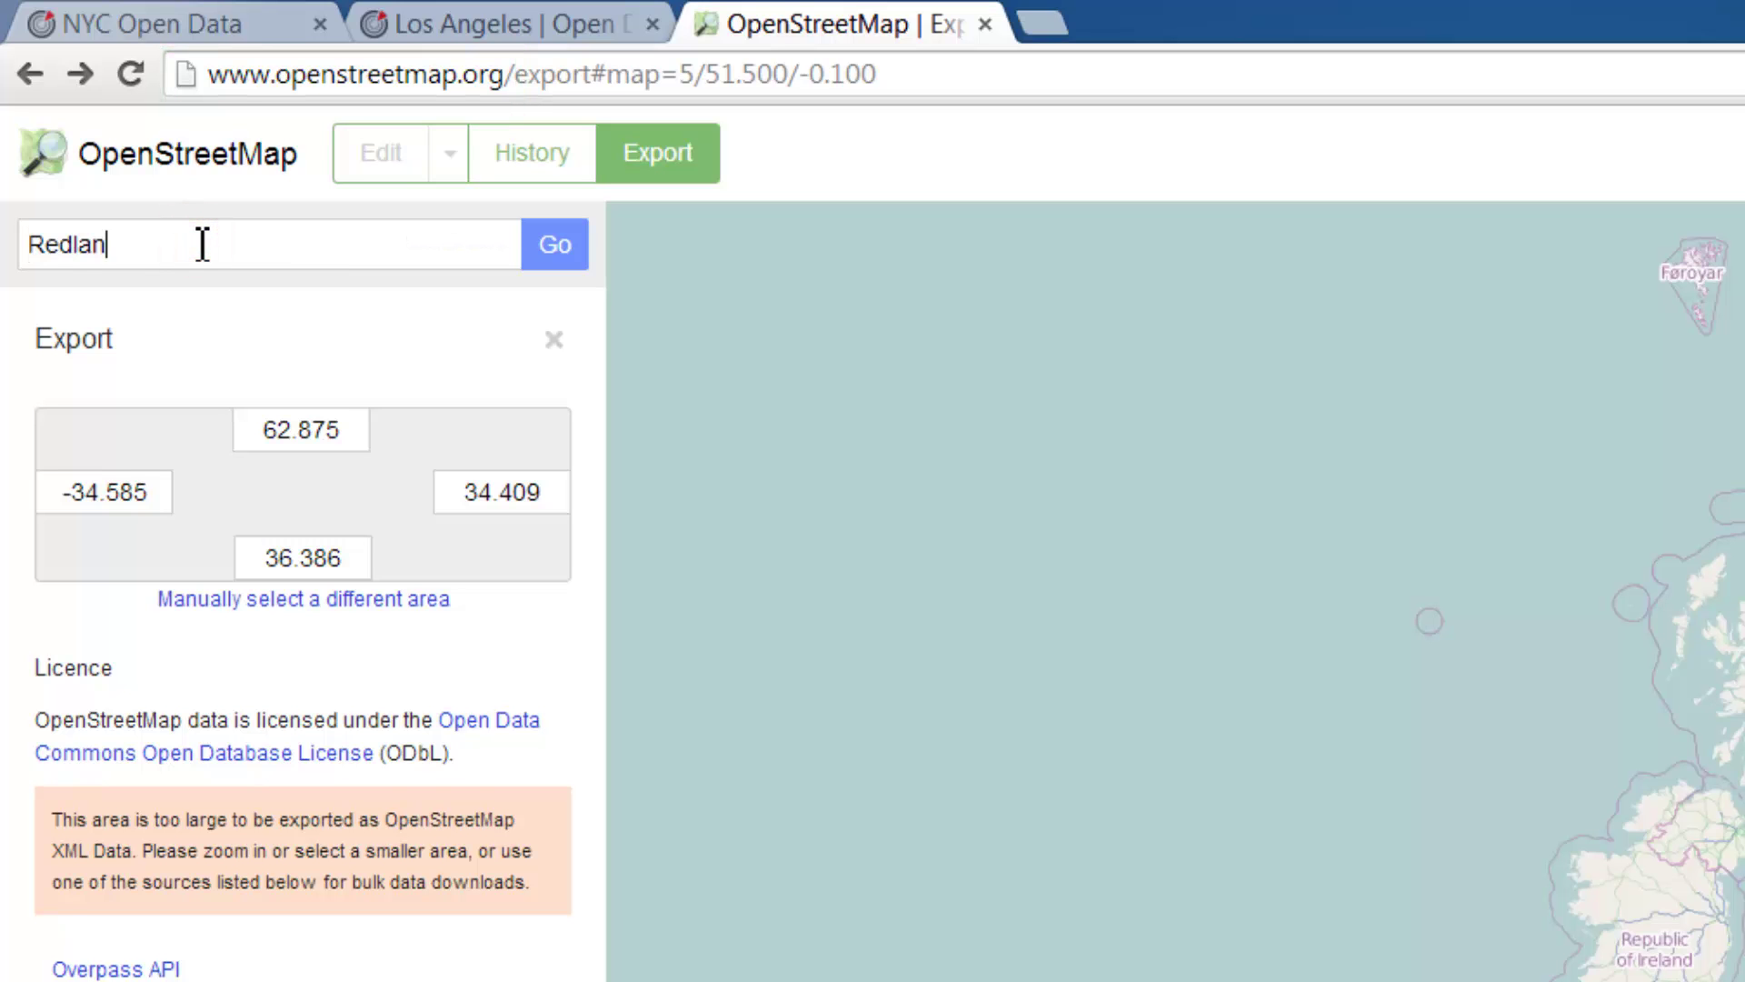
{"action": "type", "text": "ds, CA"}
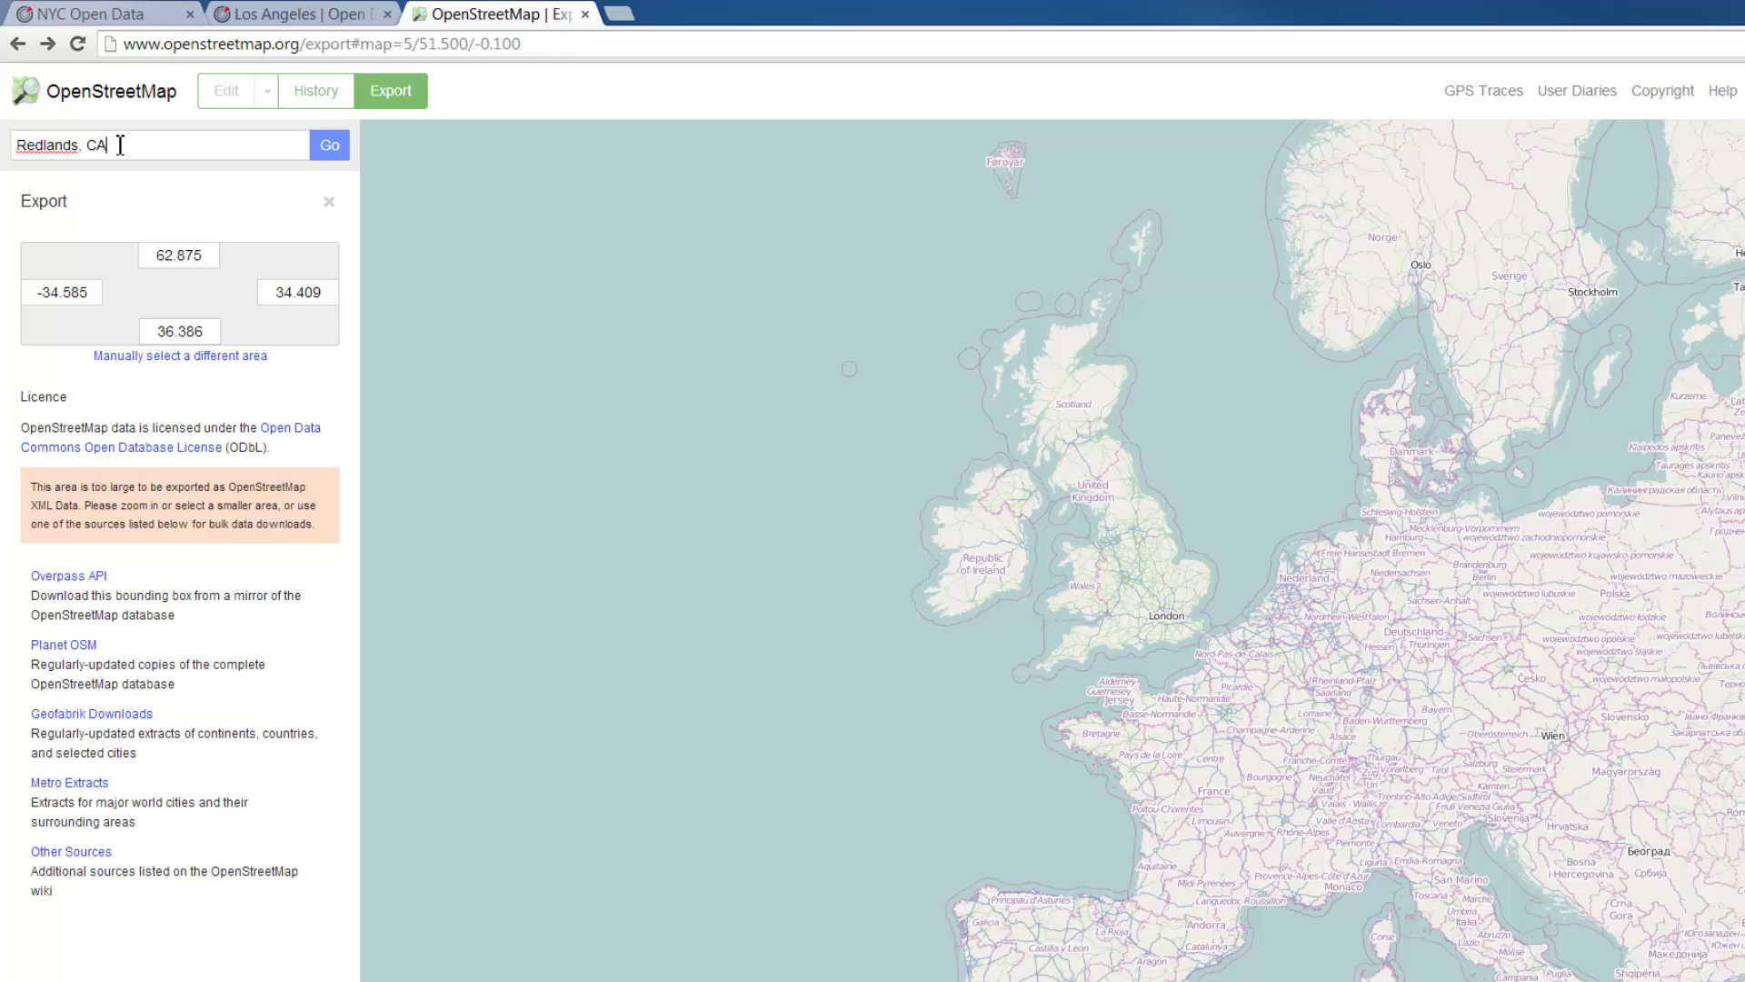
{"action": "key", "text": "Return"}
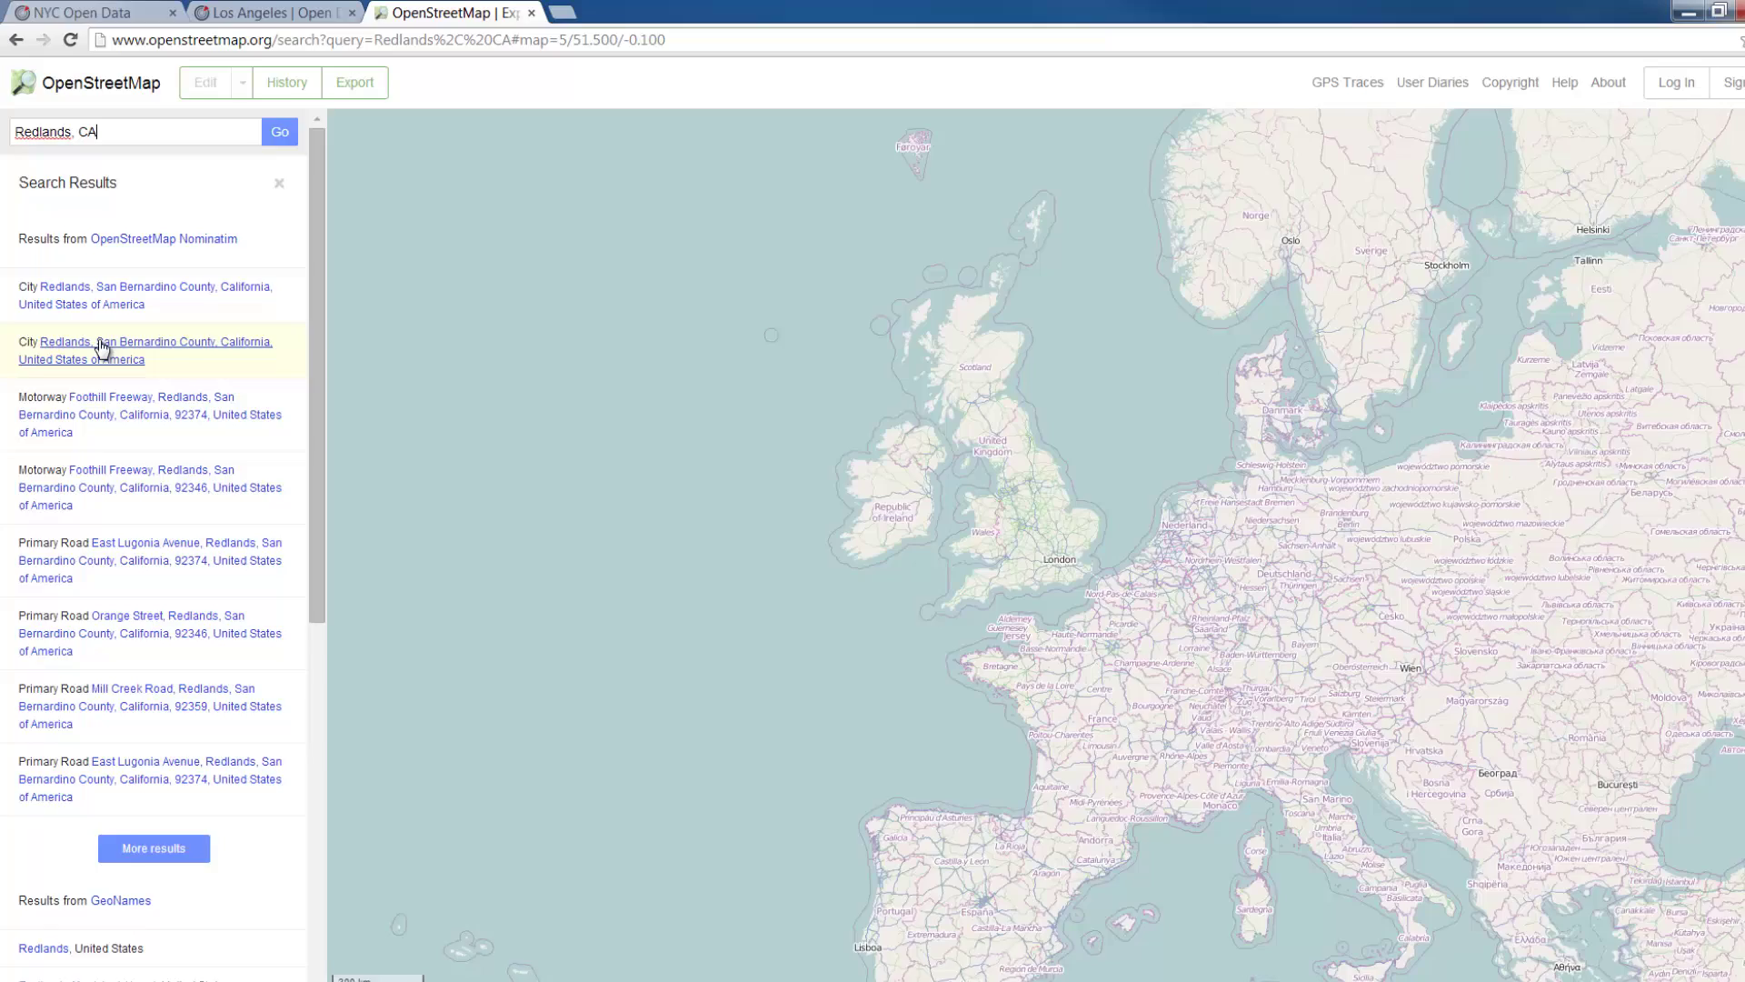
{"action": "left_click", "coordinate": [82, 311]}
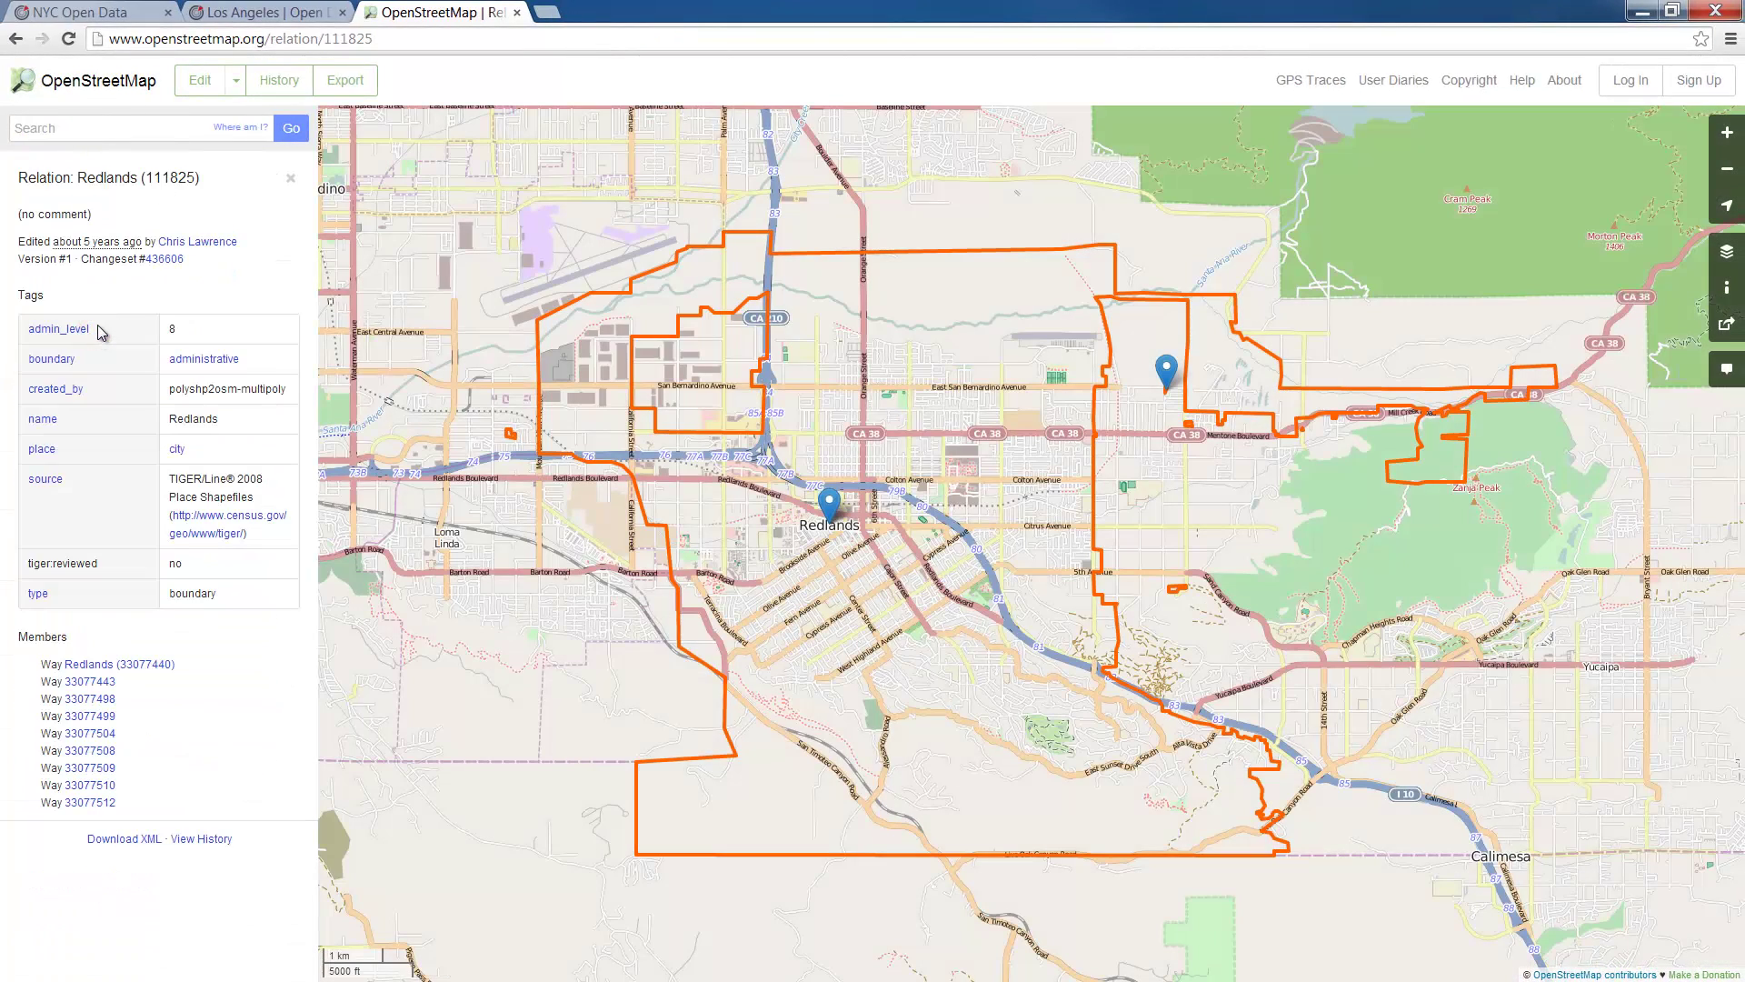
{"action": "left_click", "coordinate": [1726, 133]}
{"action": "left_click_drag", "start_coordinate": [824, 311], "coordinate": [1116, 316]}
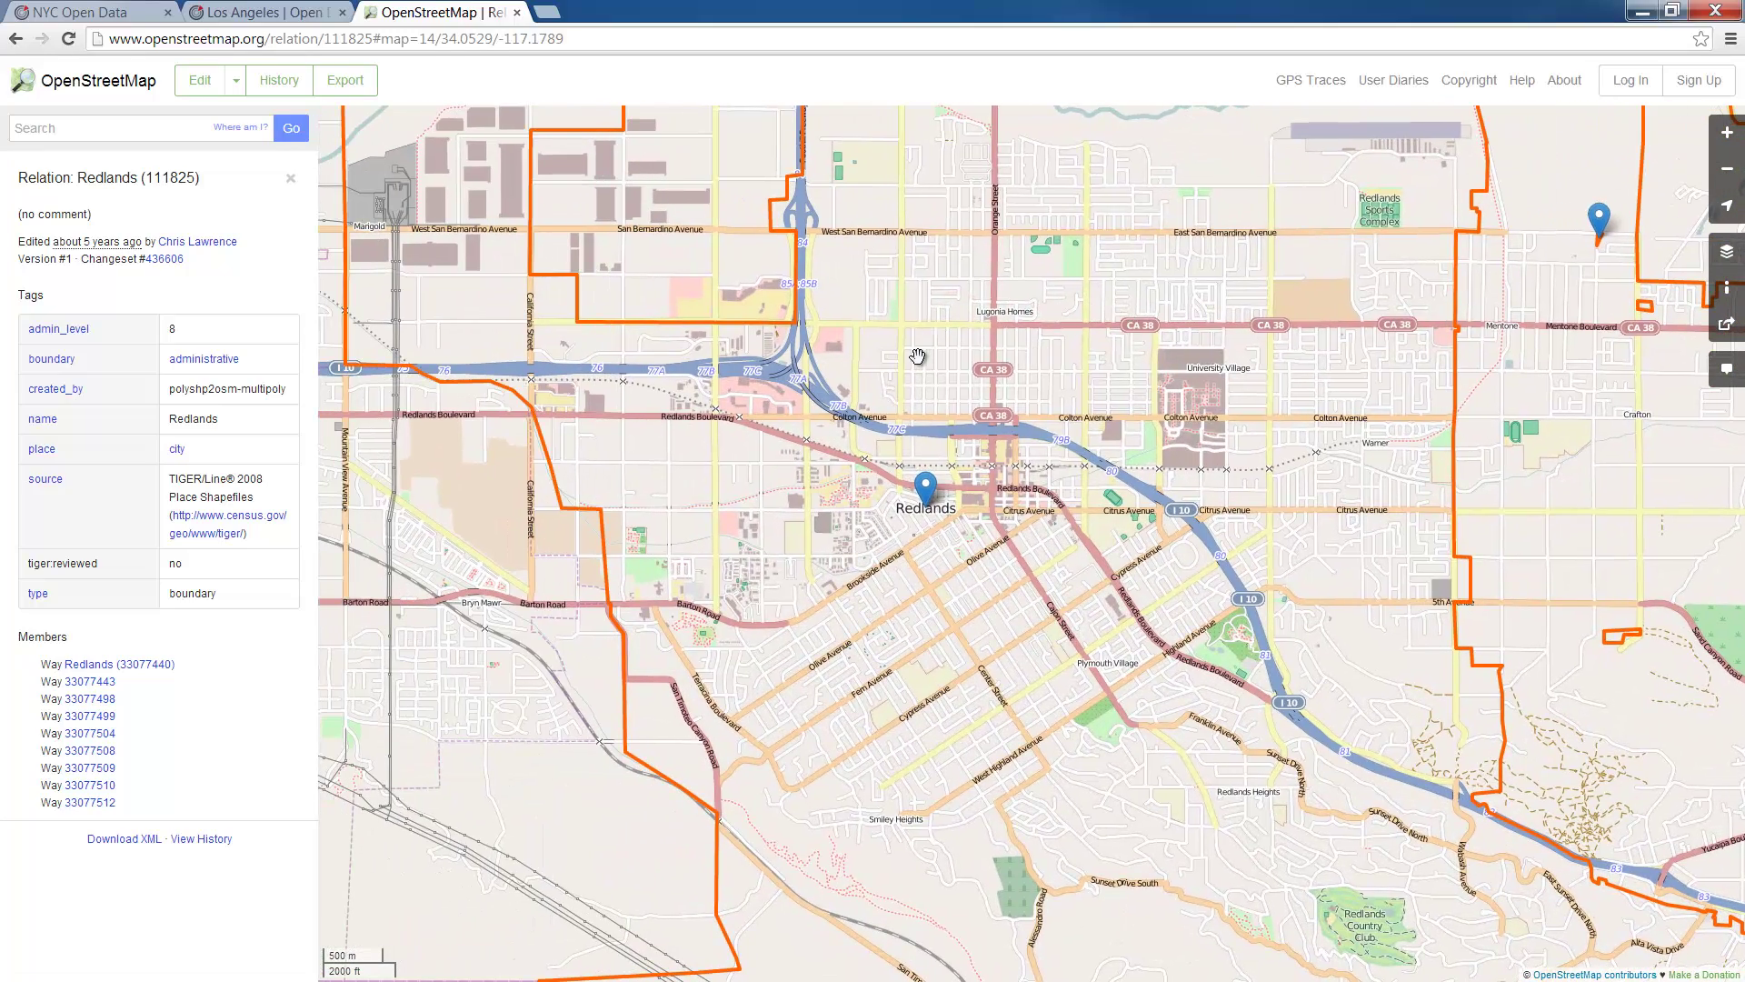
{"action": "left_click_drag", "start_coordinate": [917, 355], "coordinate": [975, 413]}
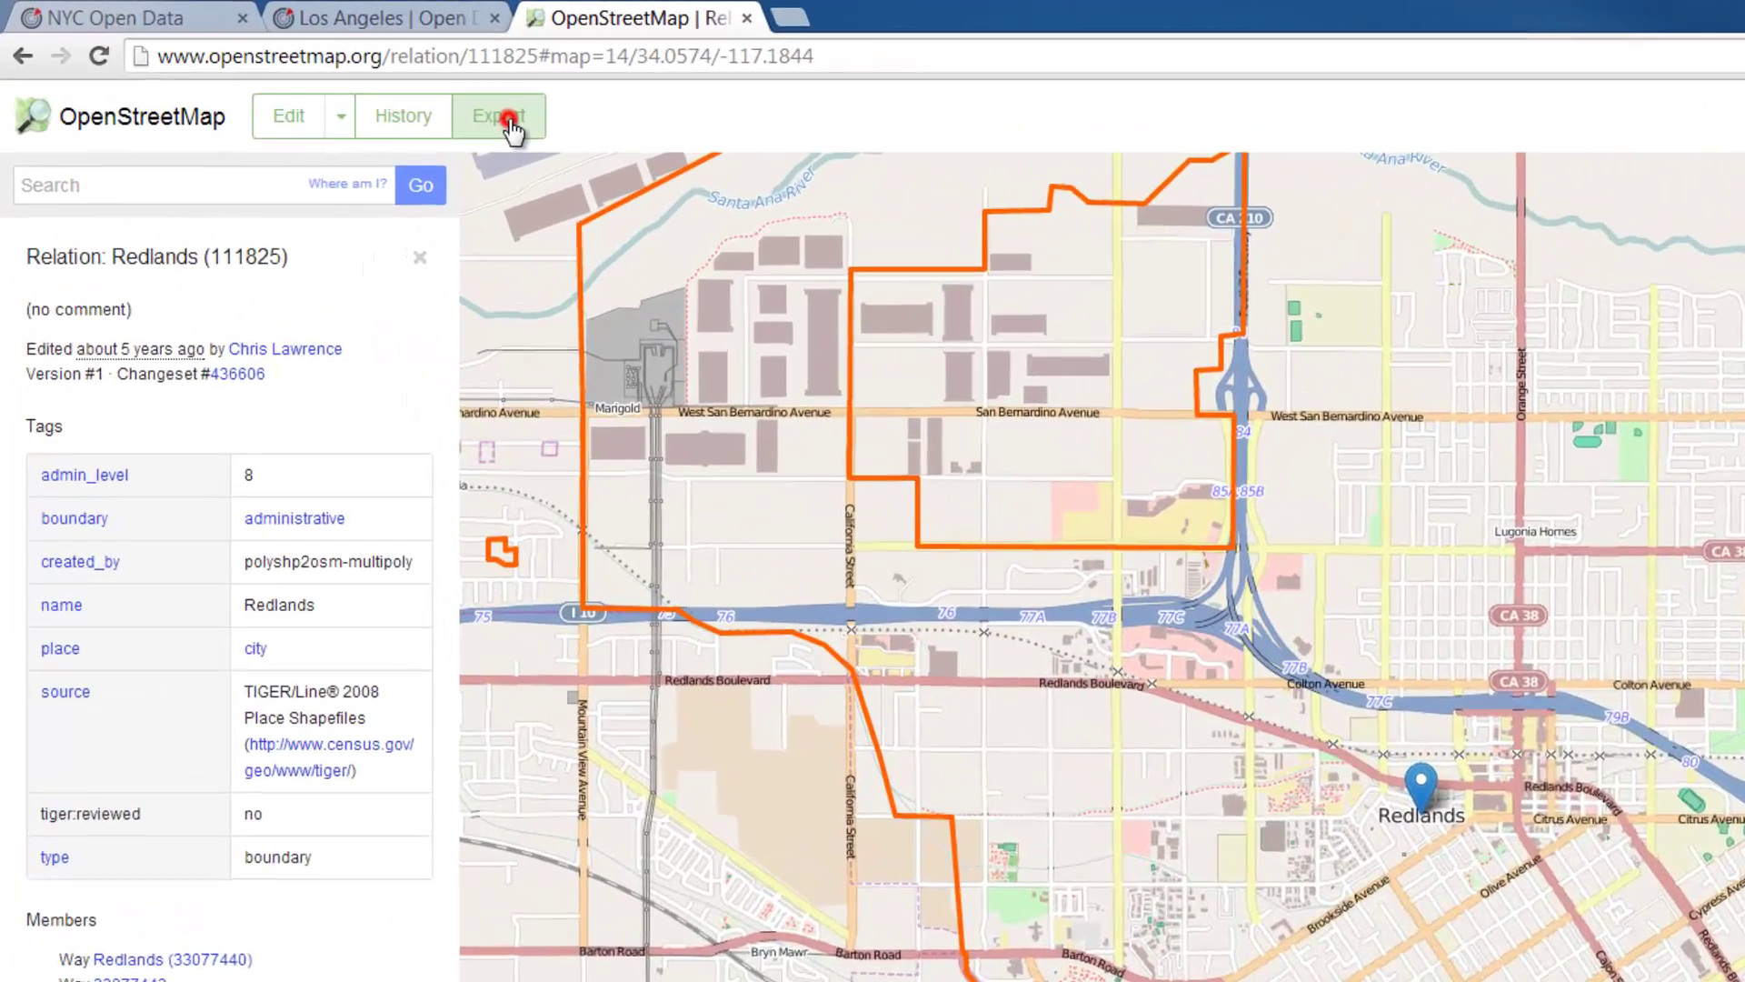
Manually resize the export bounding box to frame downtown Redlands.
{"action": "left_click", "coordinate": [349, 81]}
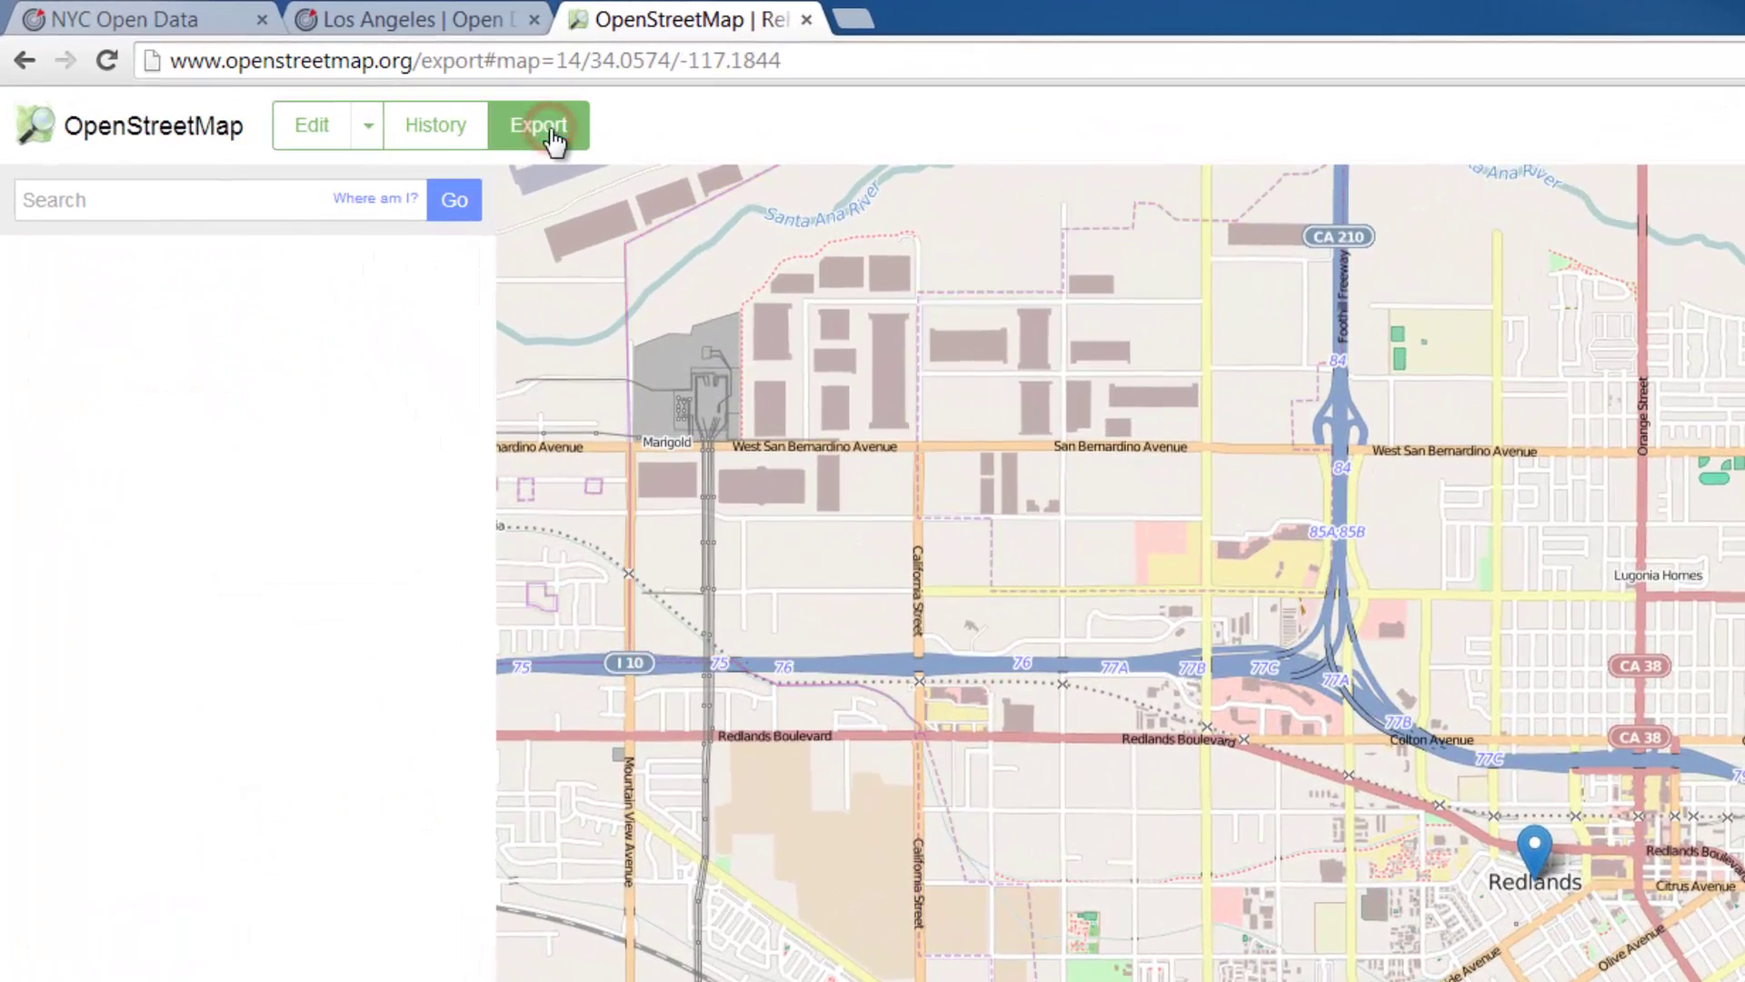
{"action": "left_click", "coordinate": [236, 492]}
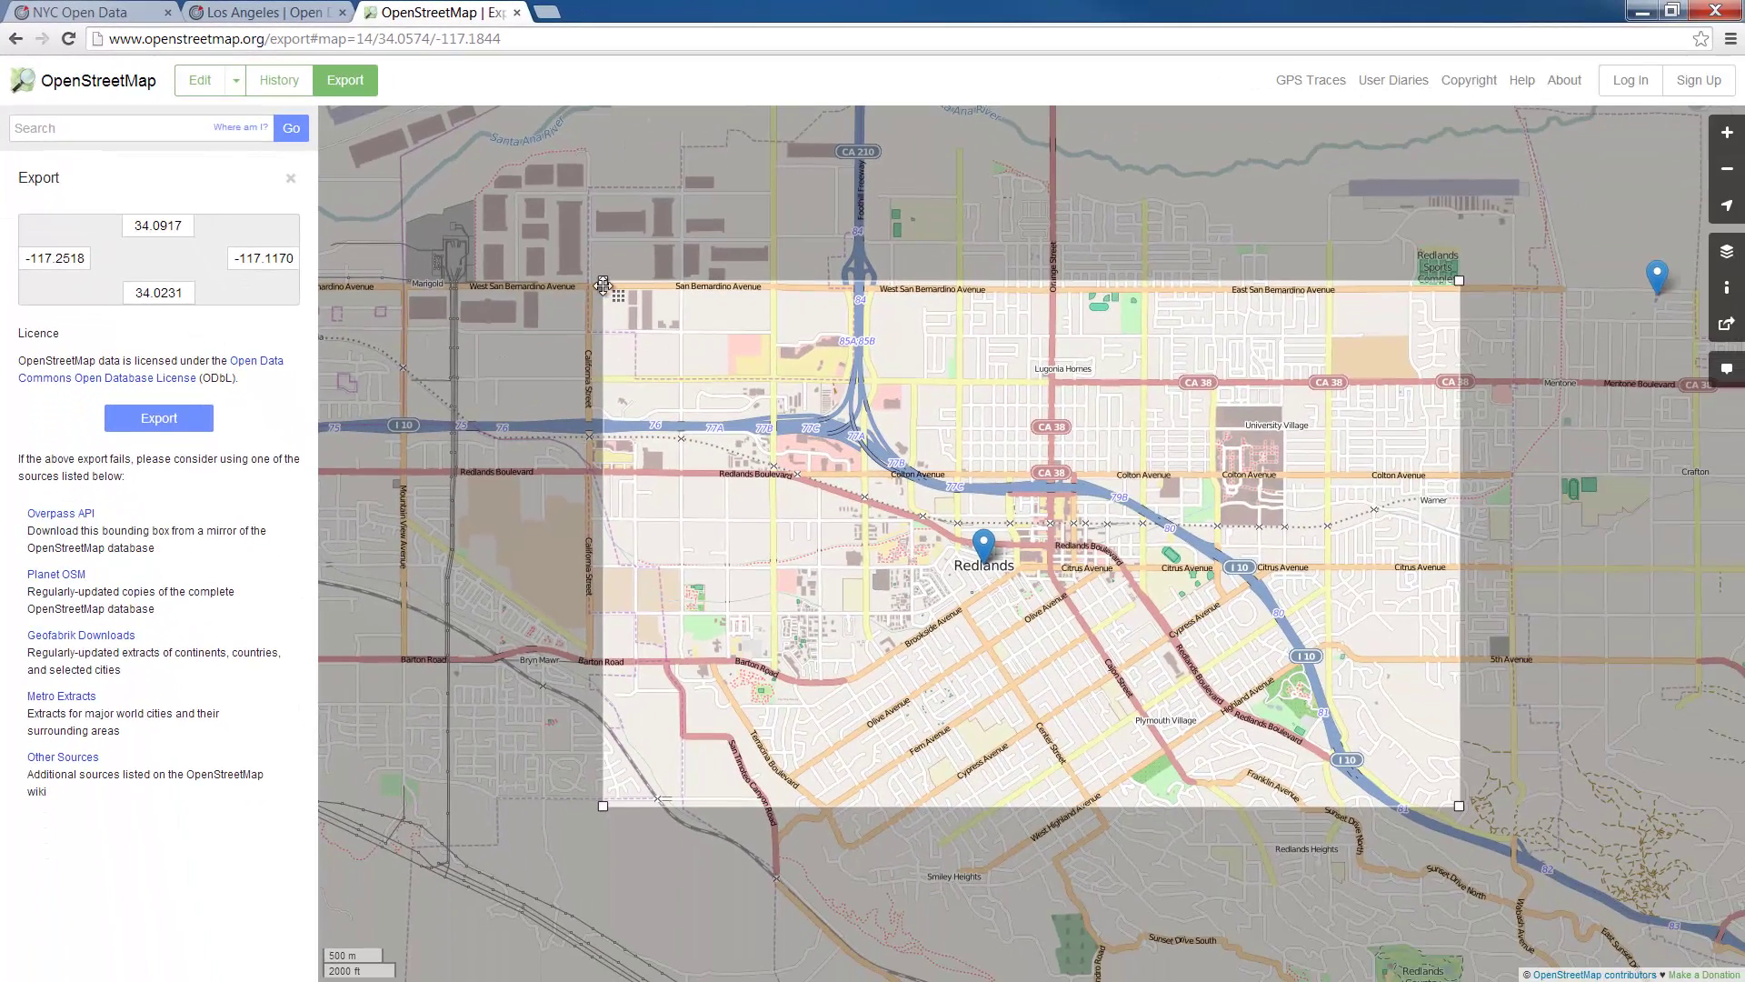
{"action": "left_click_drag", "start_coordinate": [905, 421], "coordinate": [1072, 492]}
{"action": "left_click_drag", "start_coordinate": [1270, 565], "coordinate": [1228, 566]}
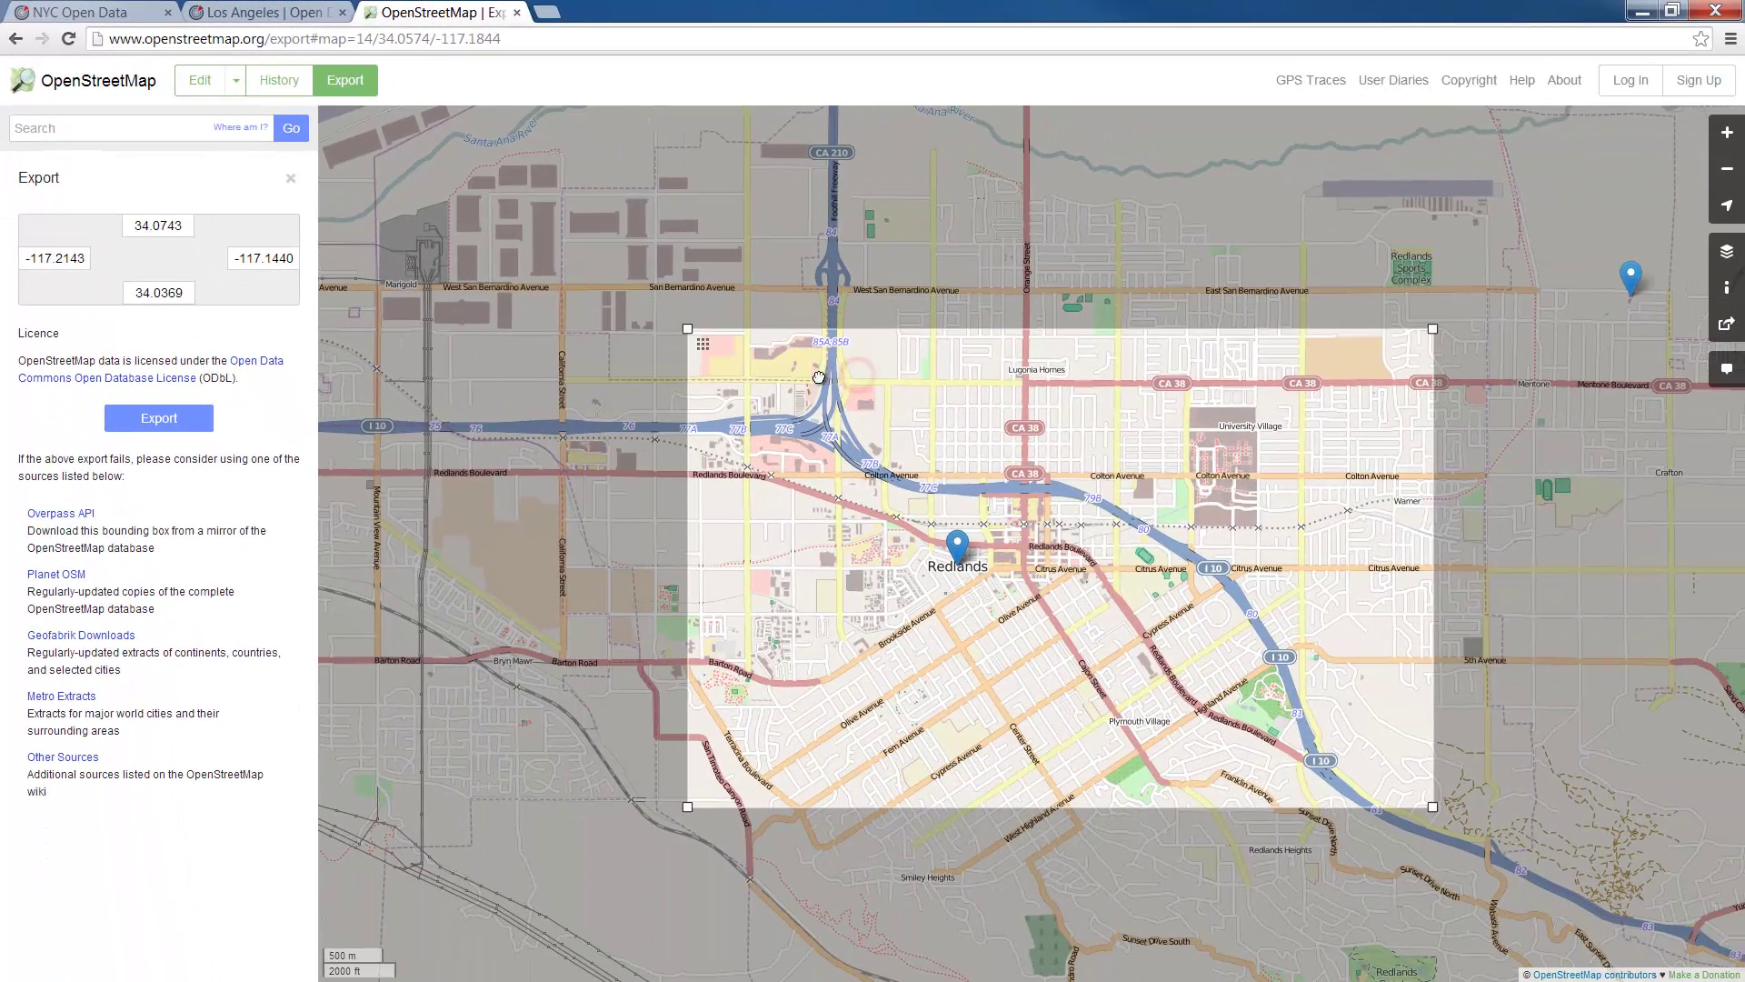
{"action": "mouse_move", "coordinate": [1433, 806]}
{"action": "left_mouse_down"}
{"action": "mouse_move", "coordinate": [1365, 811]}
{"action": "mouse_move", "coordinate": [1414, 834]}
{"action": "mouse_move", "coordinate": [1413, 817]}
{"action": "left_mouse_up"}
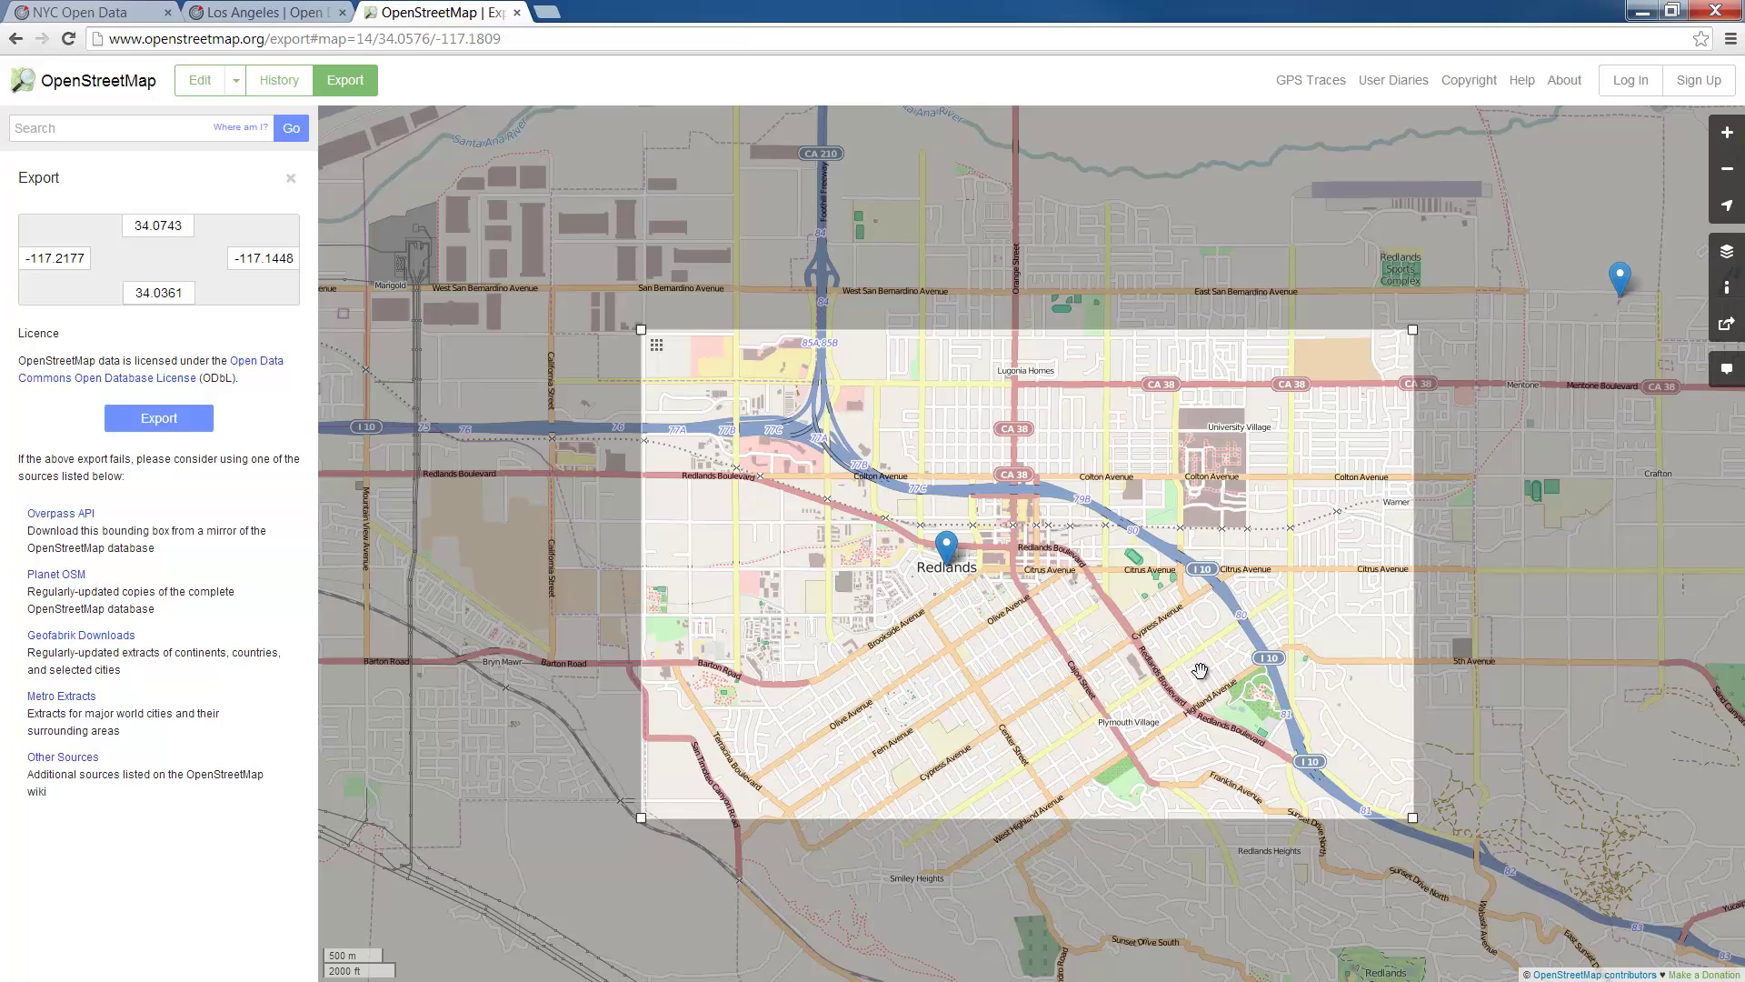
{"action": "left_click_drag", "start_coordinate": [641, 330], "coordinate": [588, 334]}
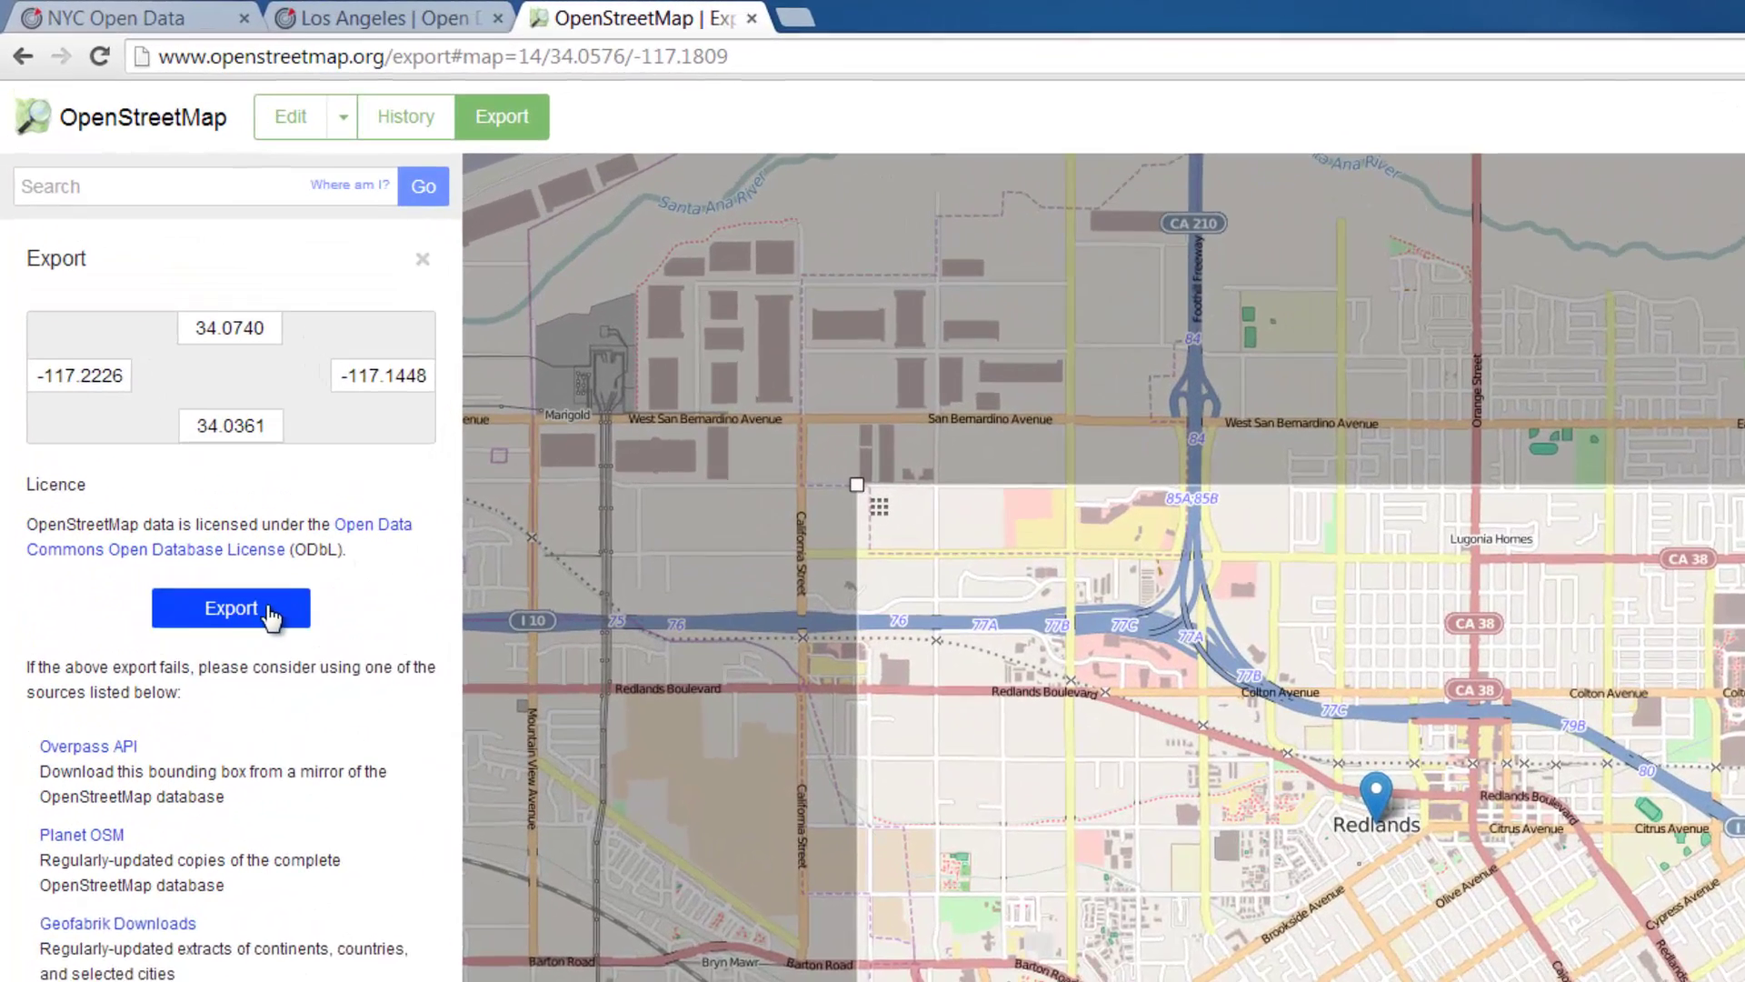
Export the boxed area as map.osm and show the download in its folder.
{"action": "left_click", "coordinate": [271, 617]}
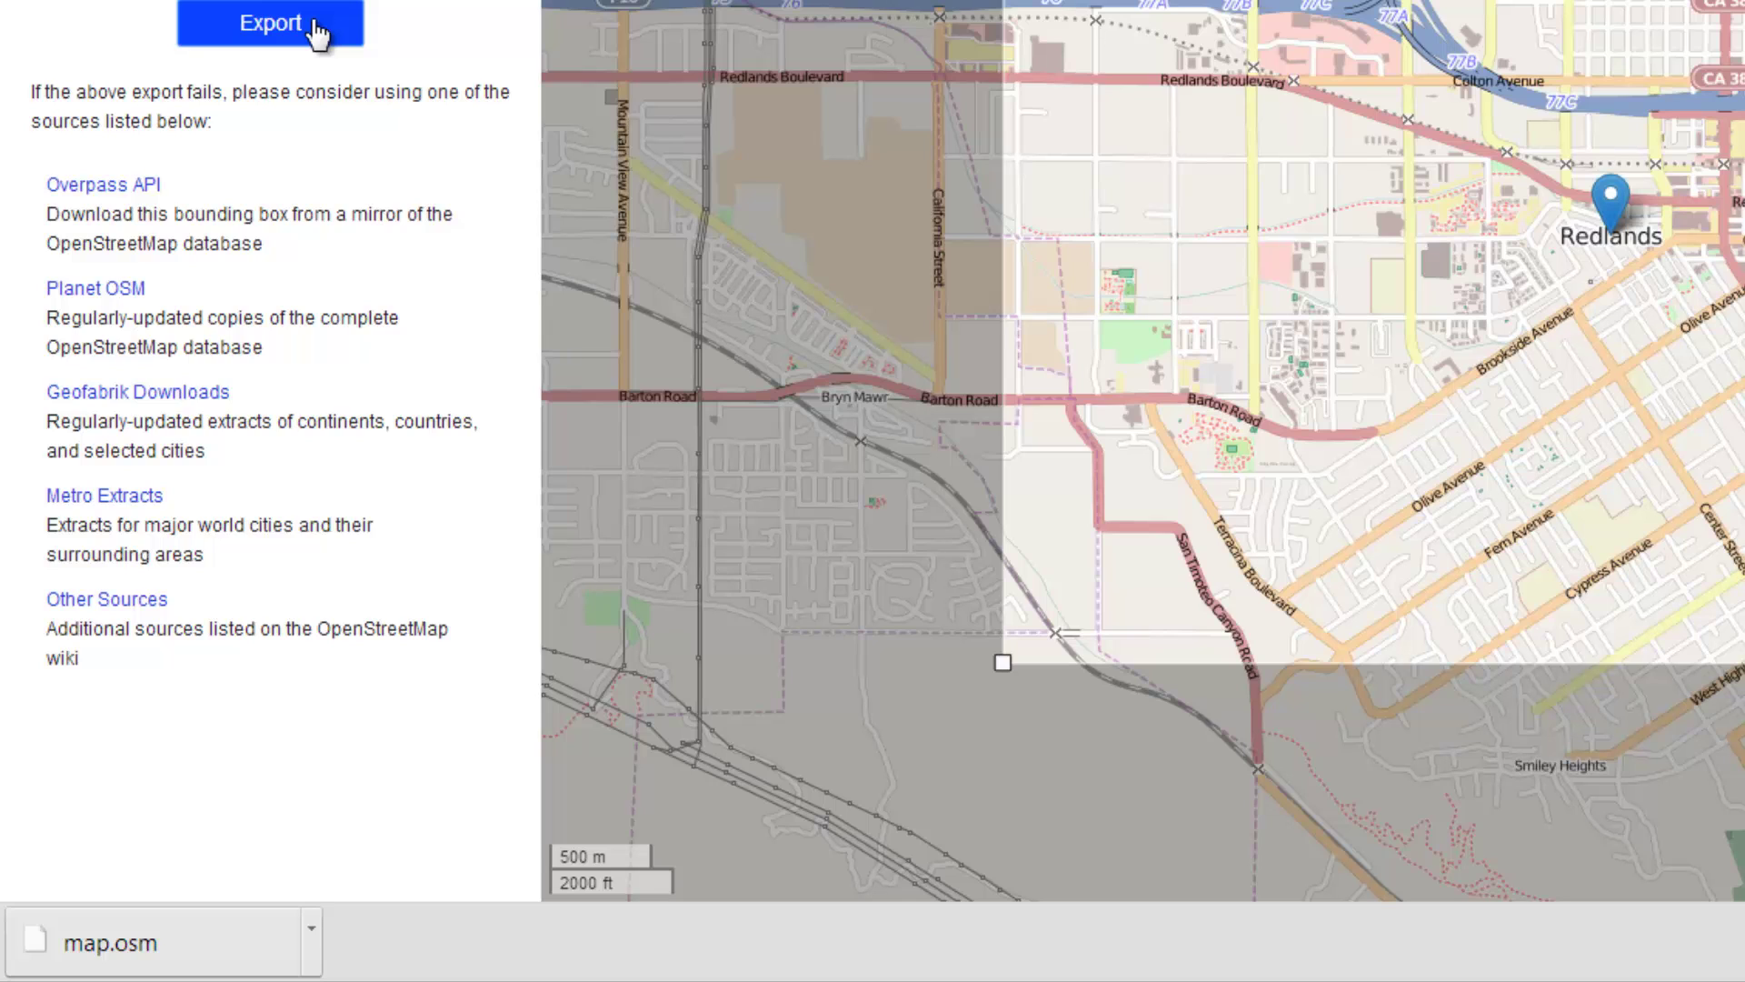
{"action": "left_click", "coordinate": [312, 928]}
{"action": "left_click", "coordinate": [405, 836]}
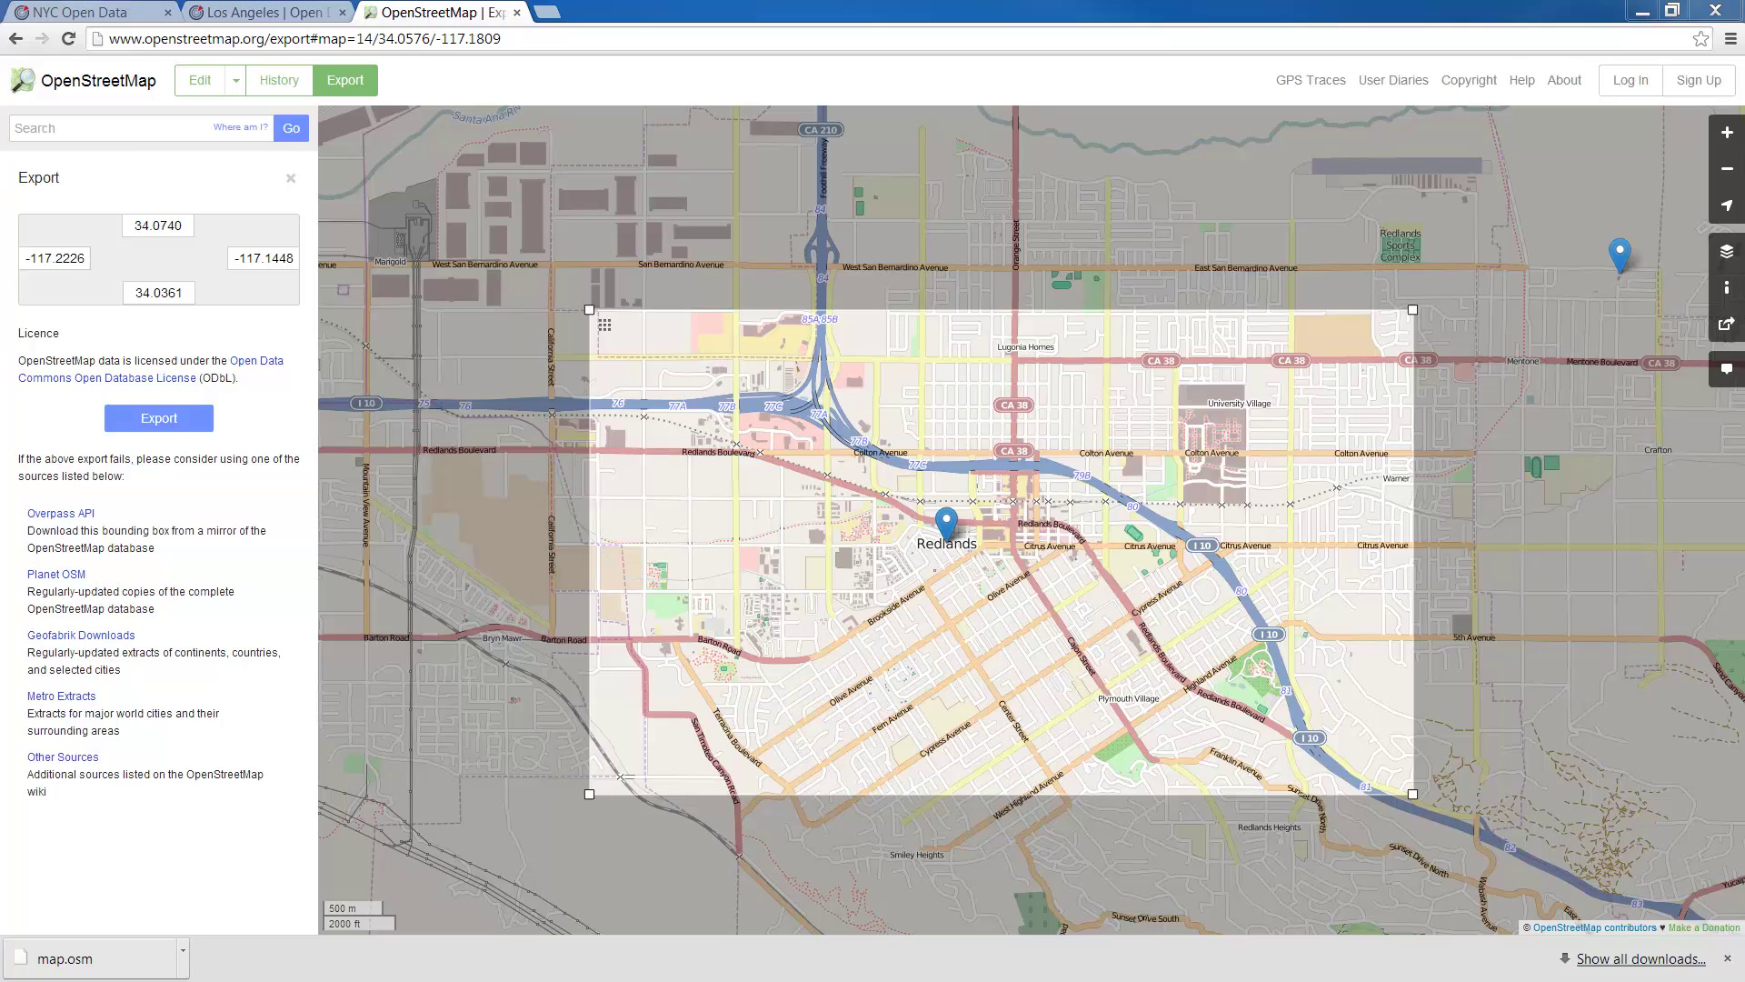
Rename the downloaded map.osm to RedlandsStreets.osm.
{"action": "left_click_drag", "start_coordinate": [655, 165], "coordinate": [847, 176]}
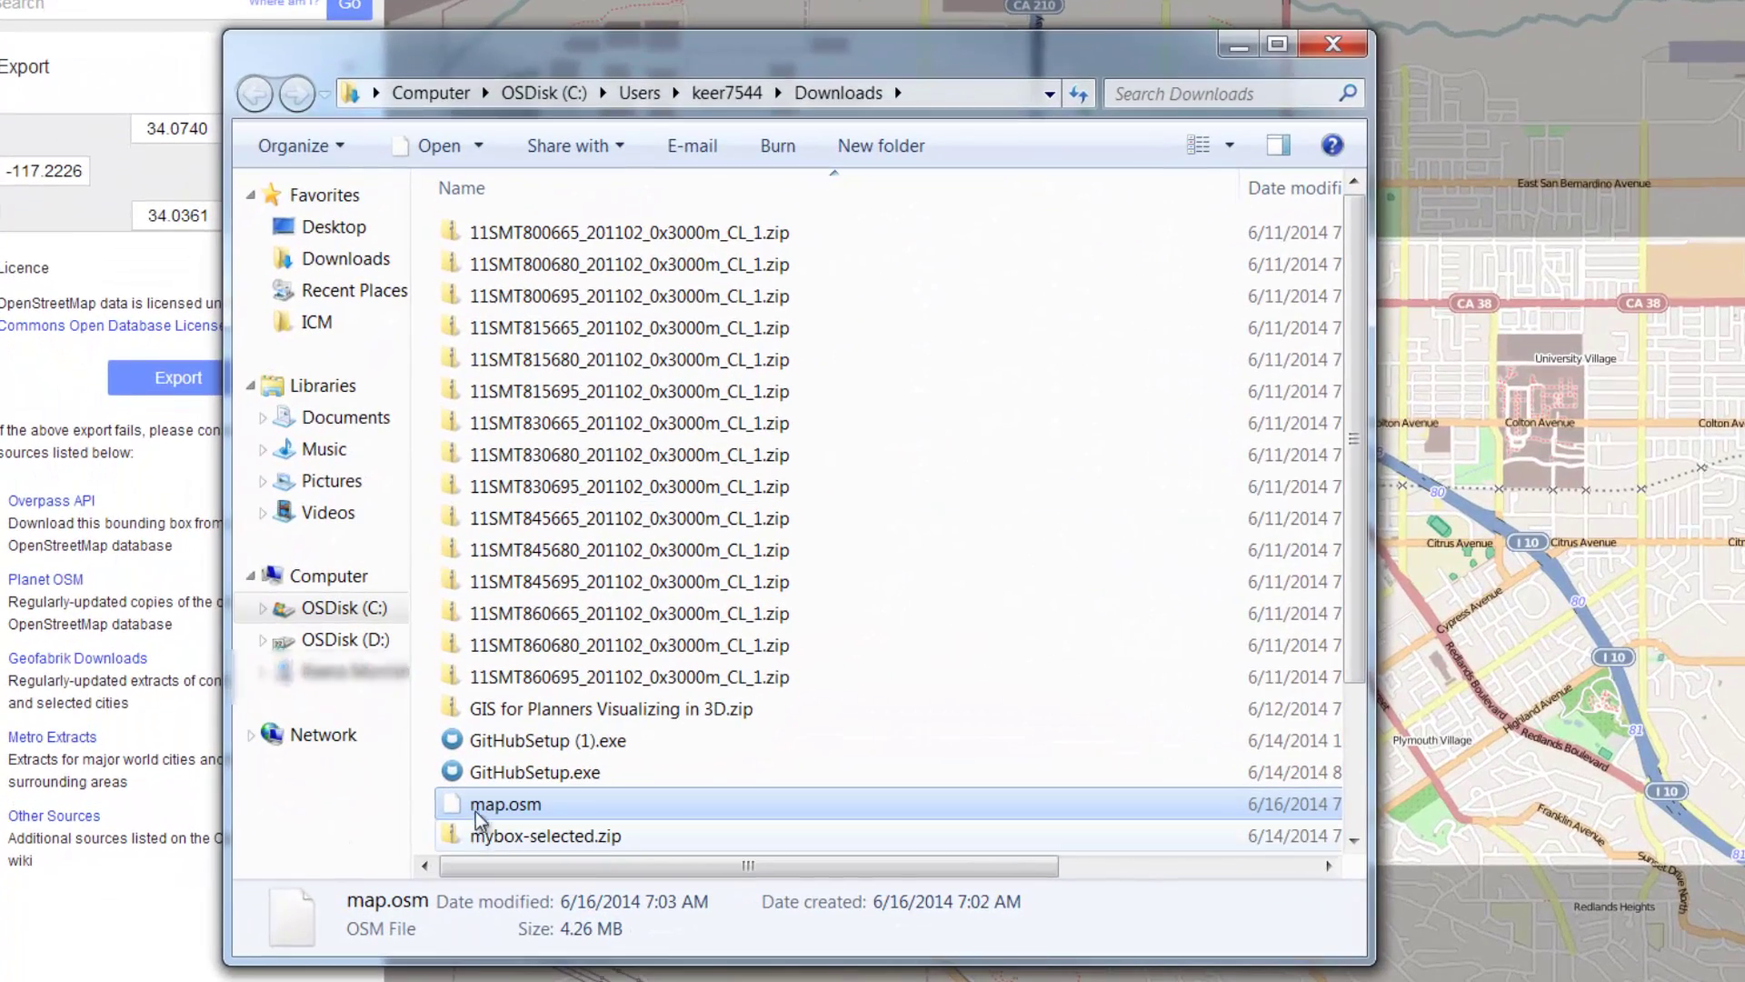
{"action": "right_click", "coordinate": [490, 805]}
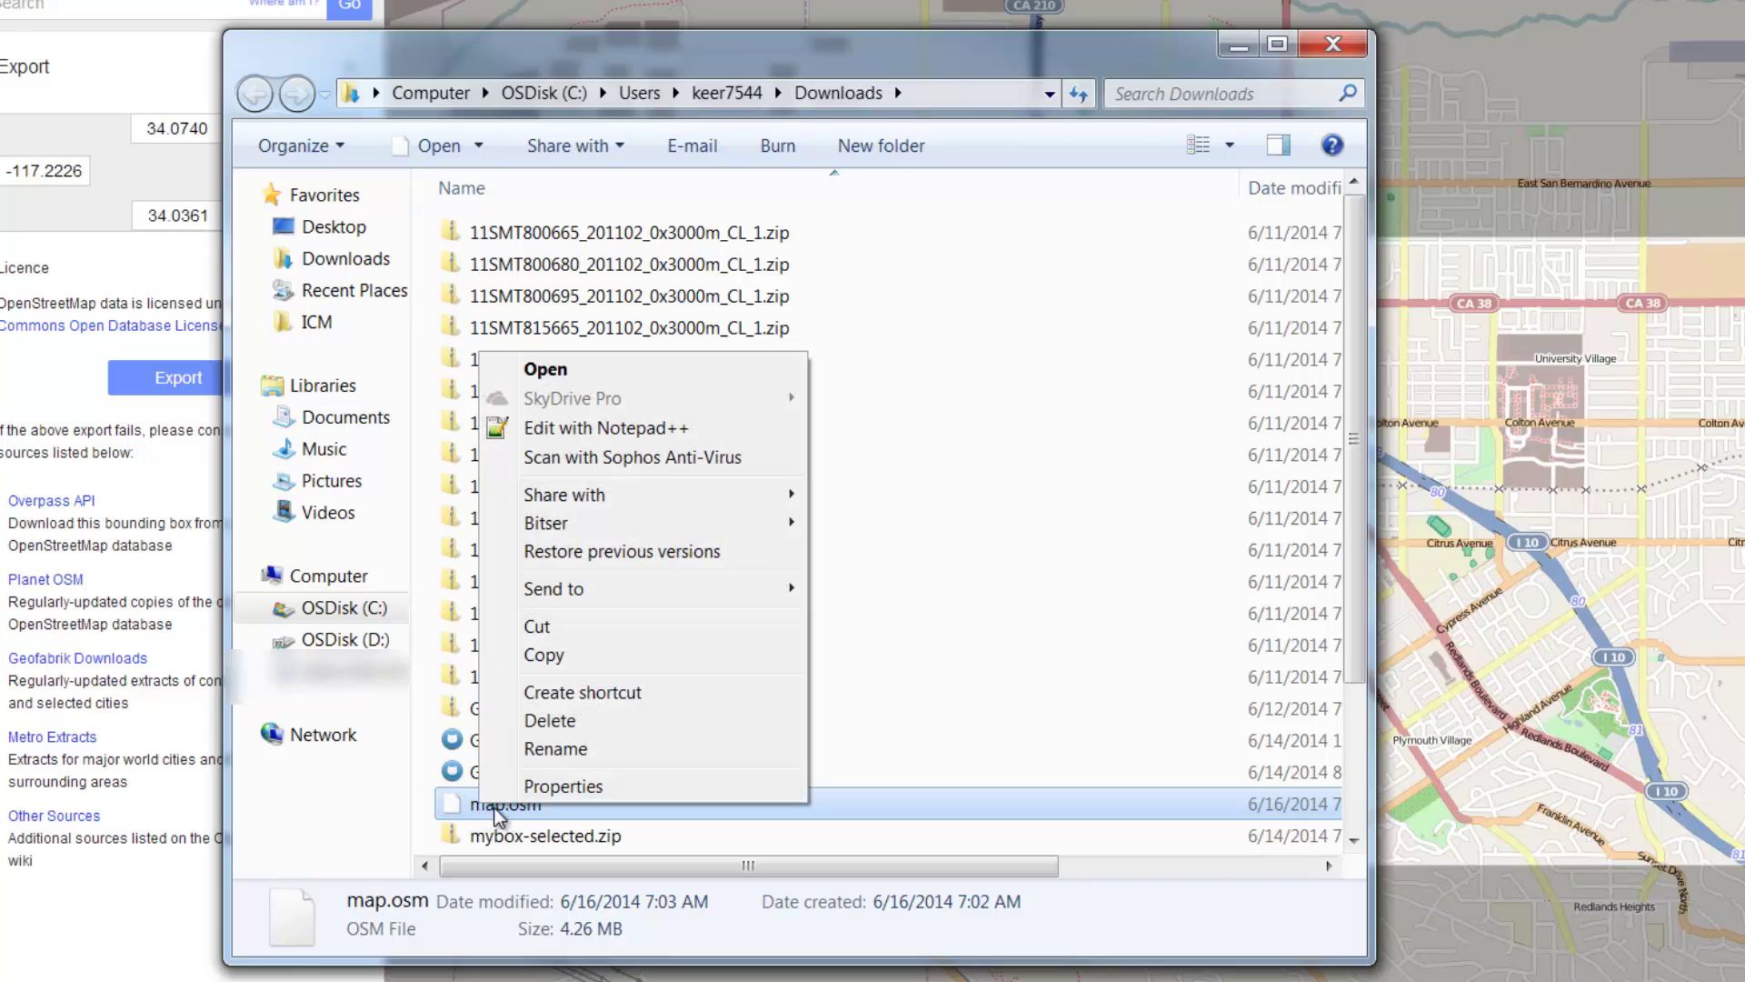
{"action": "left_click", "coordinate": [576, 748]}
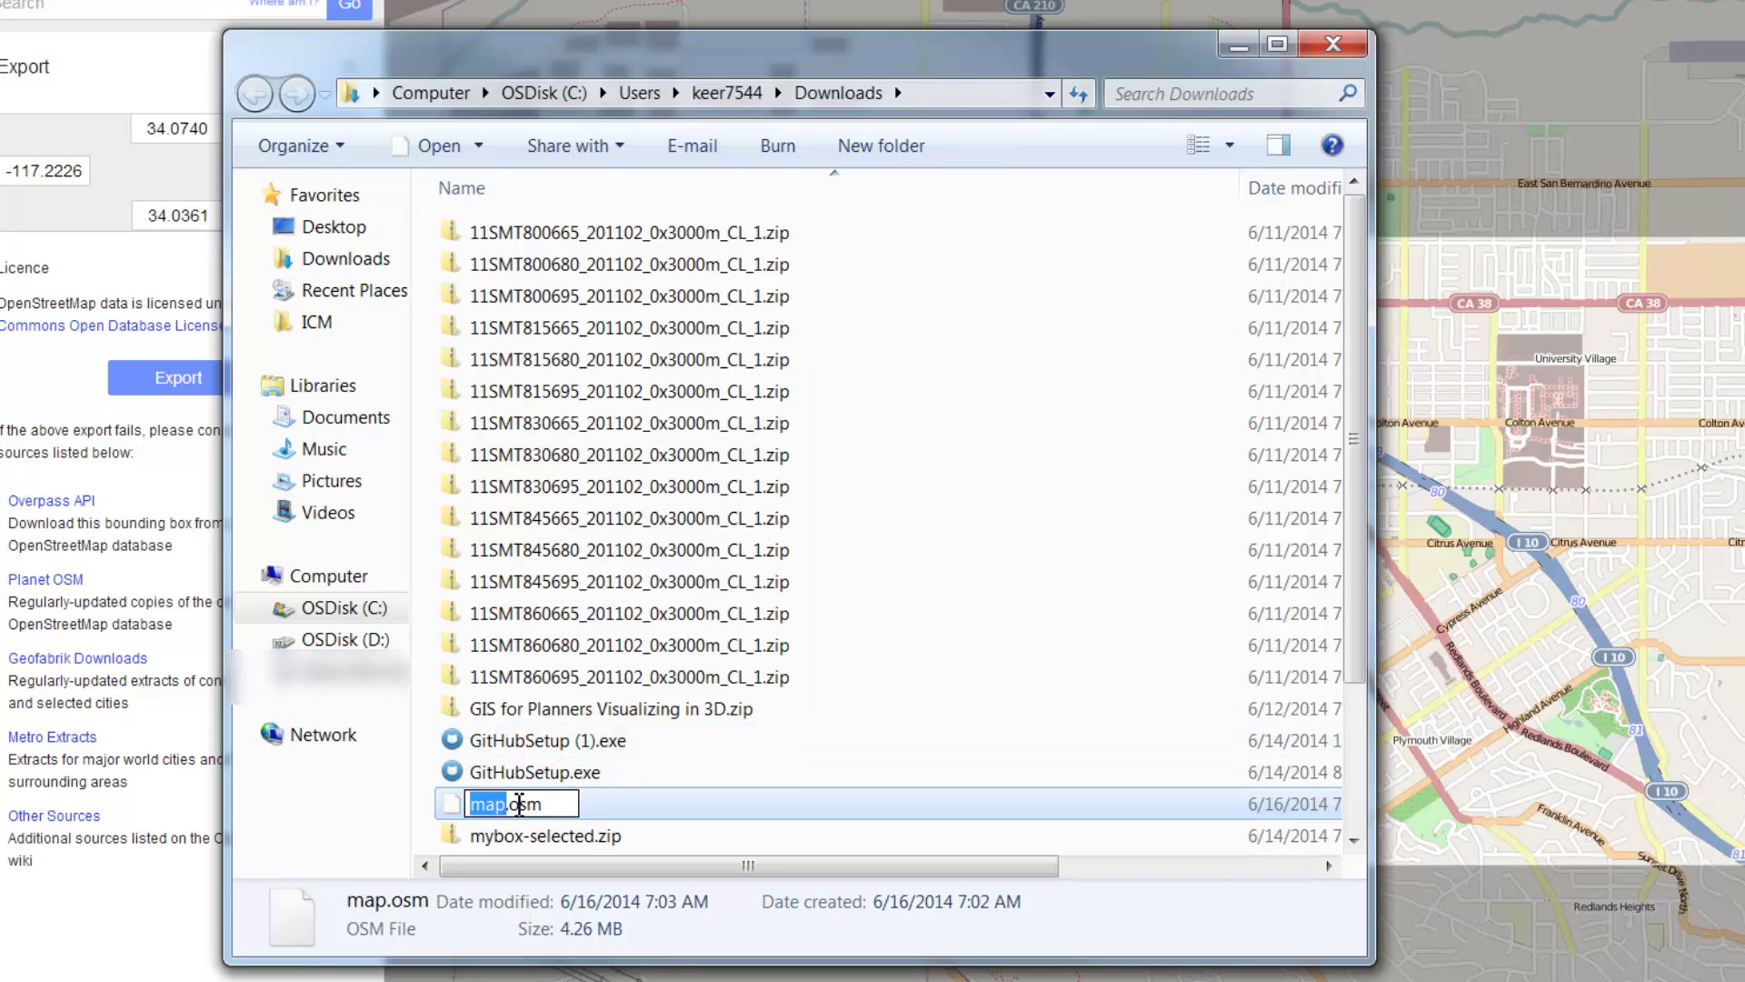
{"action": "type", "text": "RedlandsStreets"}
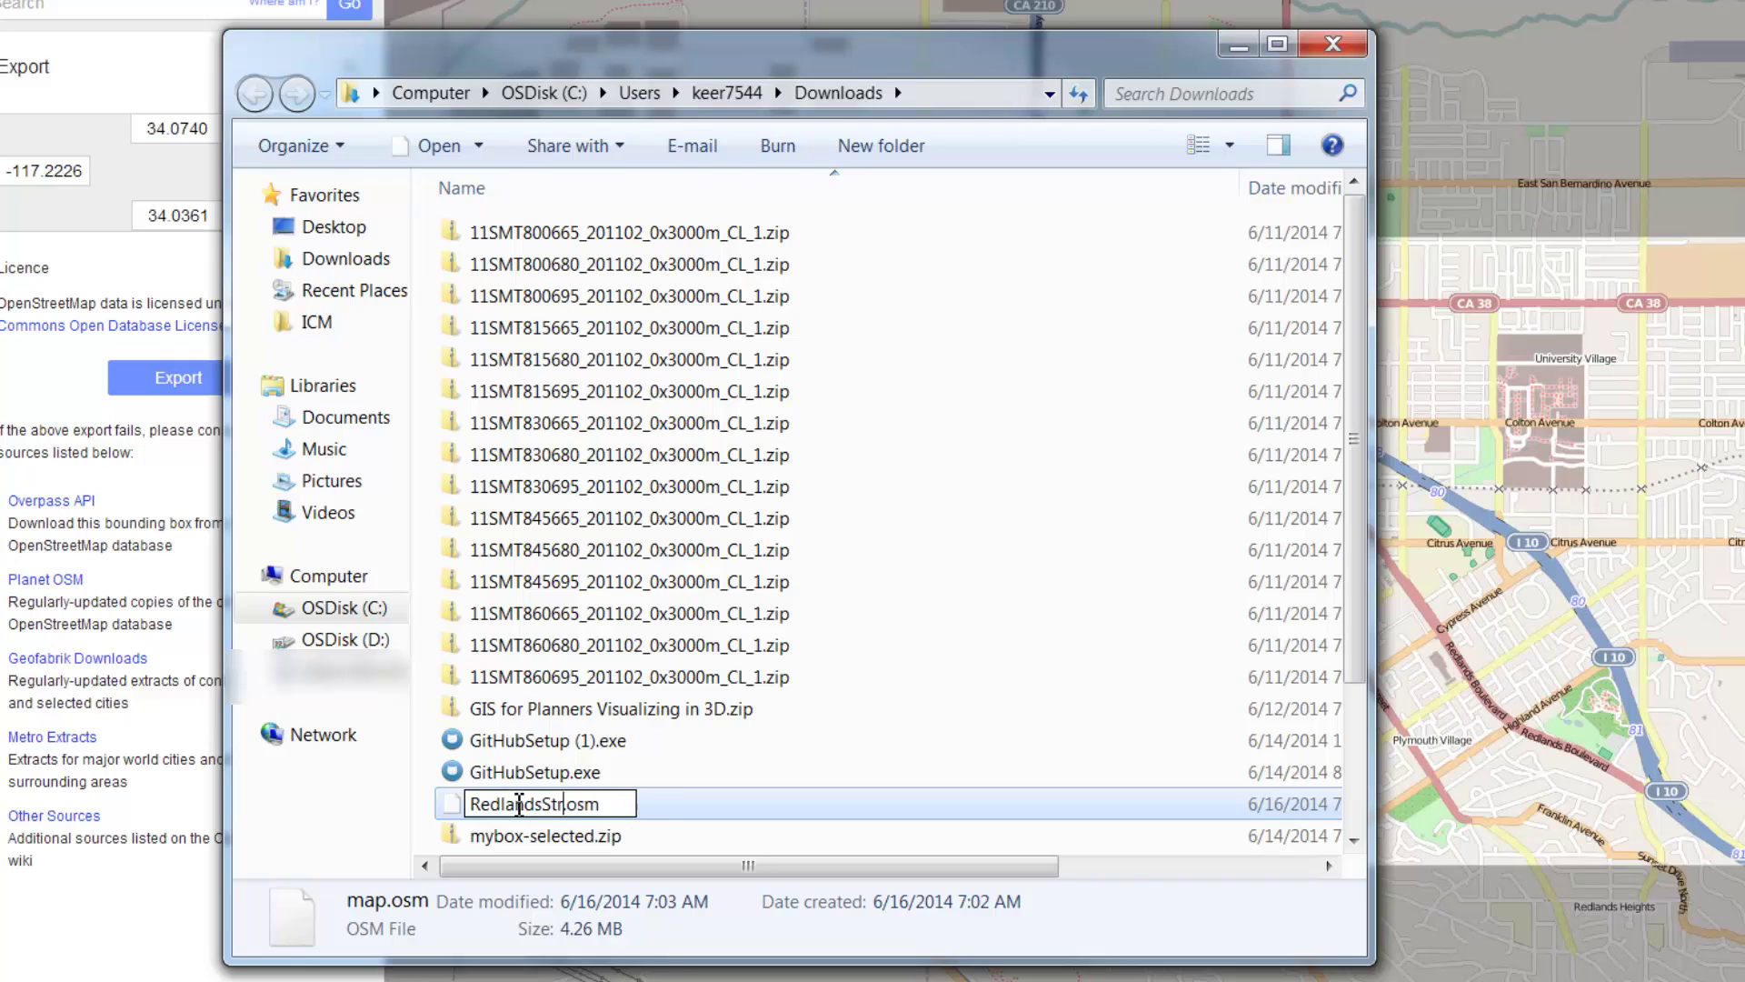
{"action": "left_click", "coordinate": [705, 806]}
Copy RedlandsStreets.osm into the C:\Redlands folder, then close Explorer.
{"action": "right_click", "coordinate": [597, 842]}
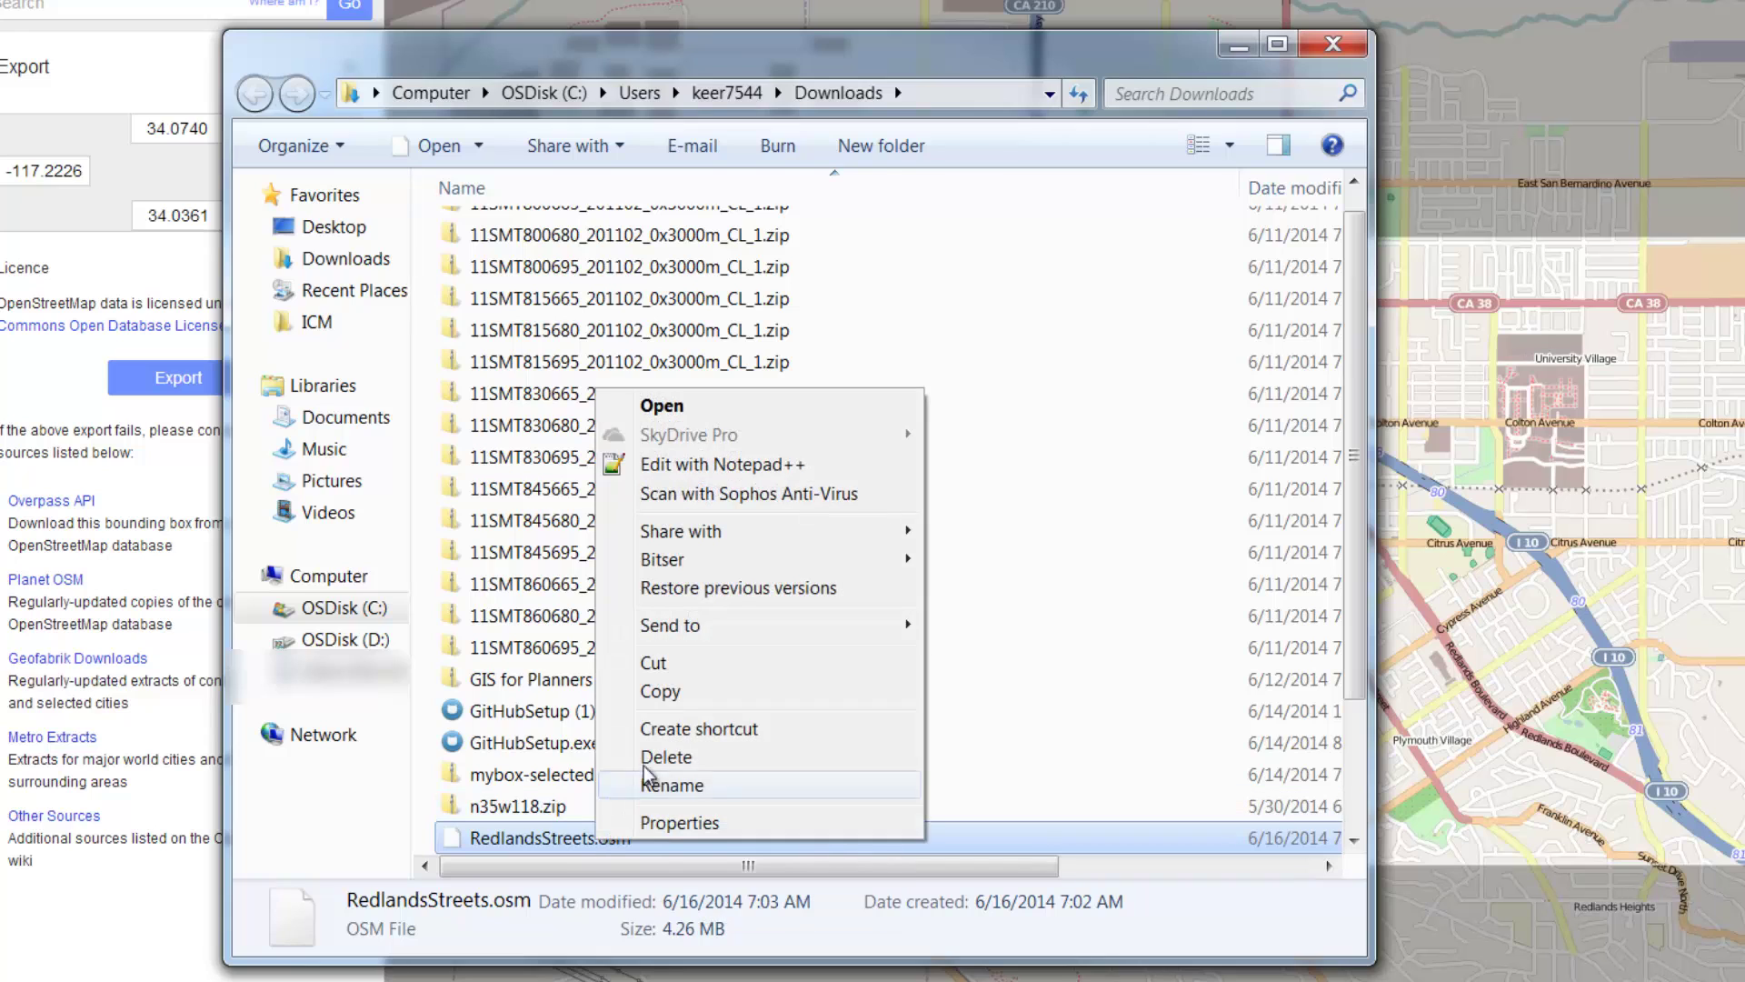
{"action": "left_click", "coordinate": [668, 698]}
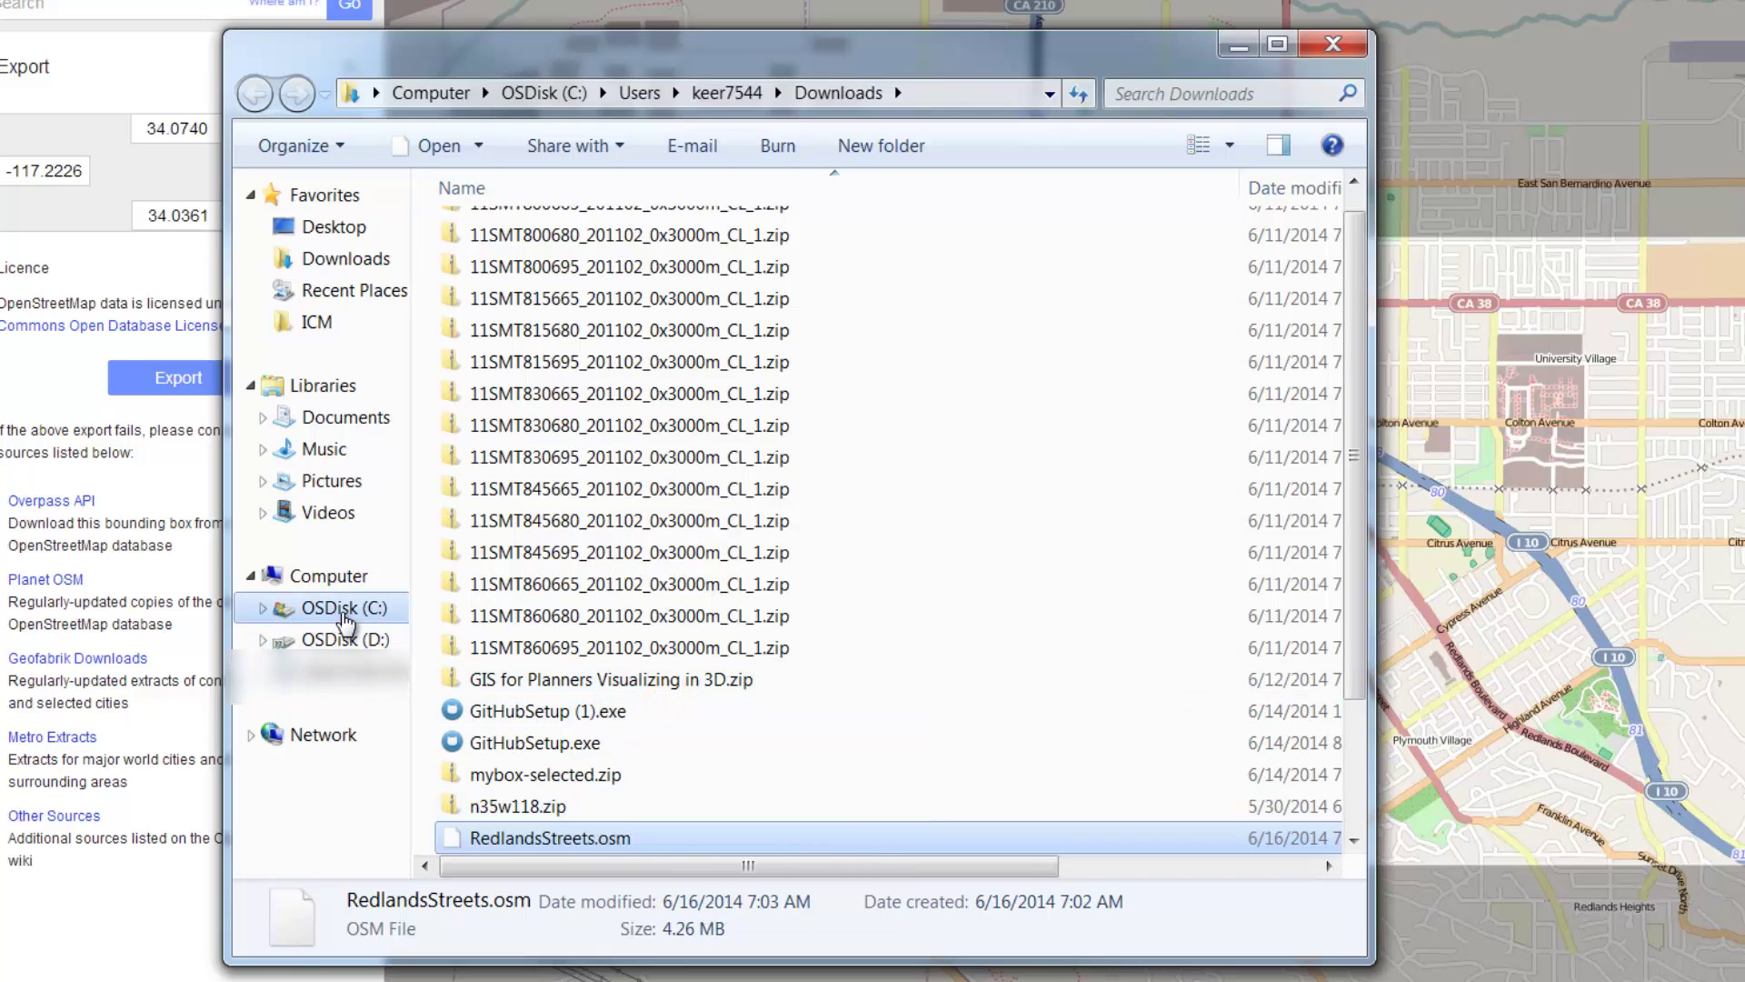
{"action": "left_click", "coordinate": [341, 607]}
{"action": "double_click", "coordinate": [509, 618]}
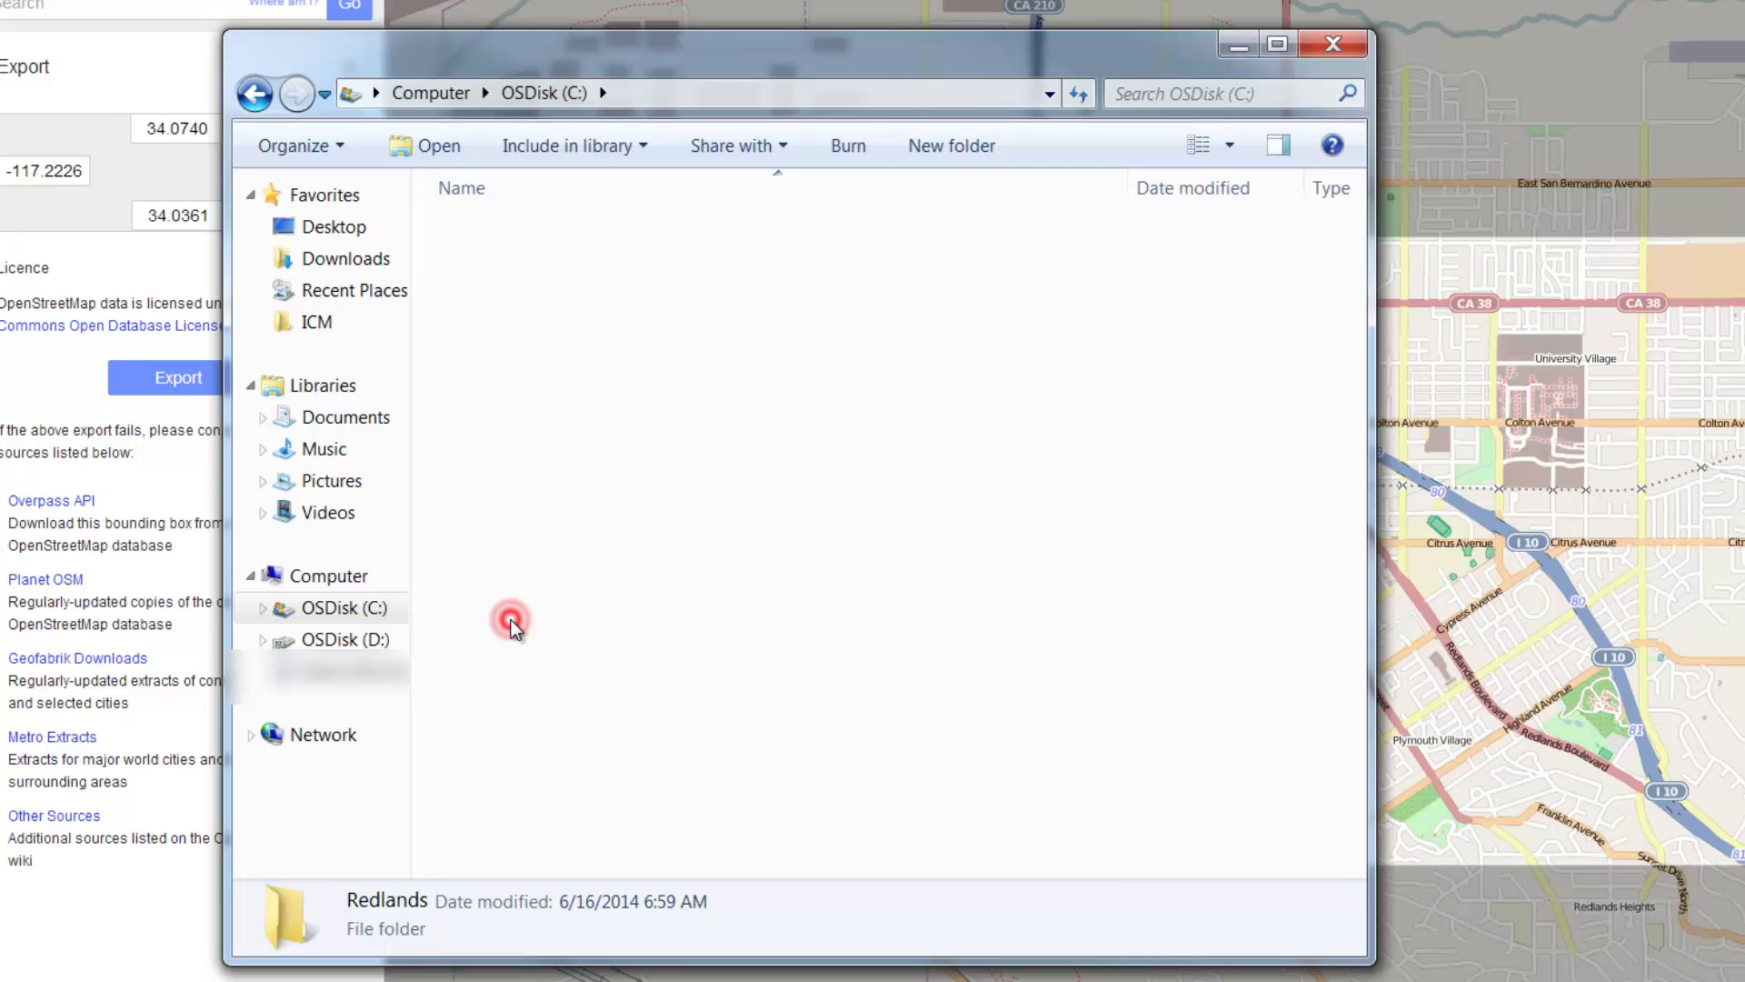
{"action": "right_click", "coordinate": [959, 345]}
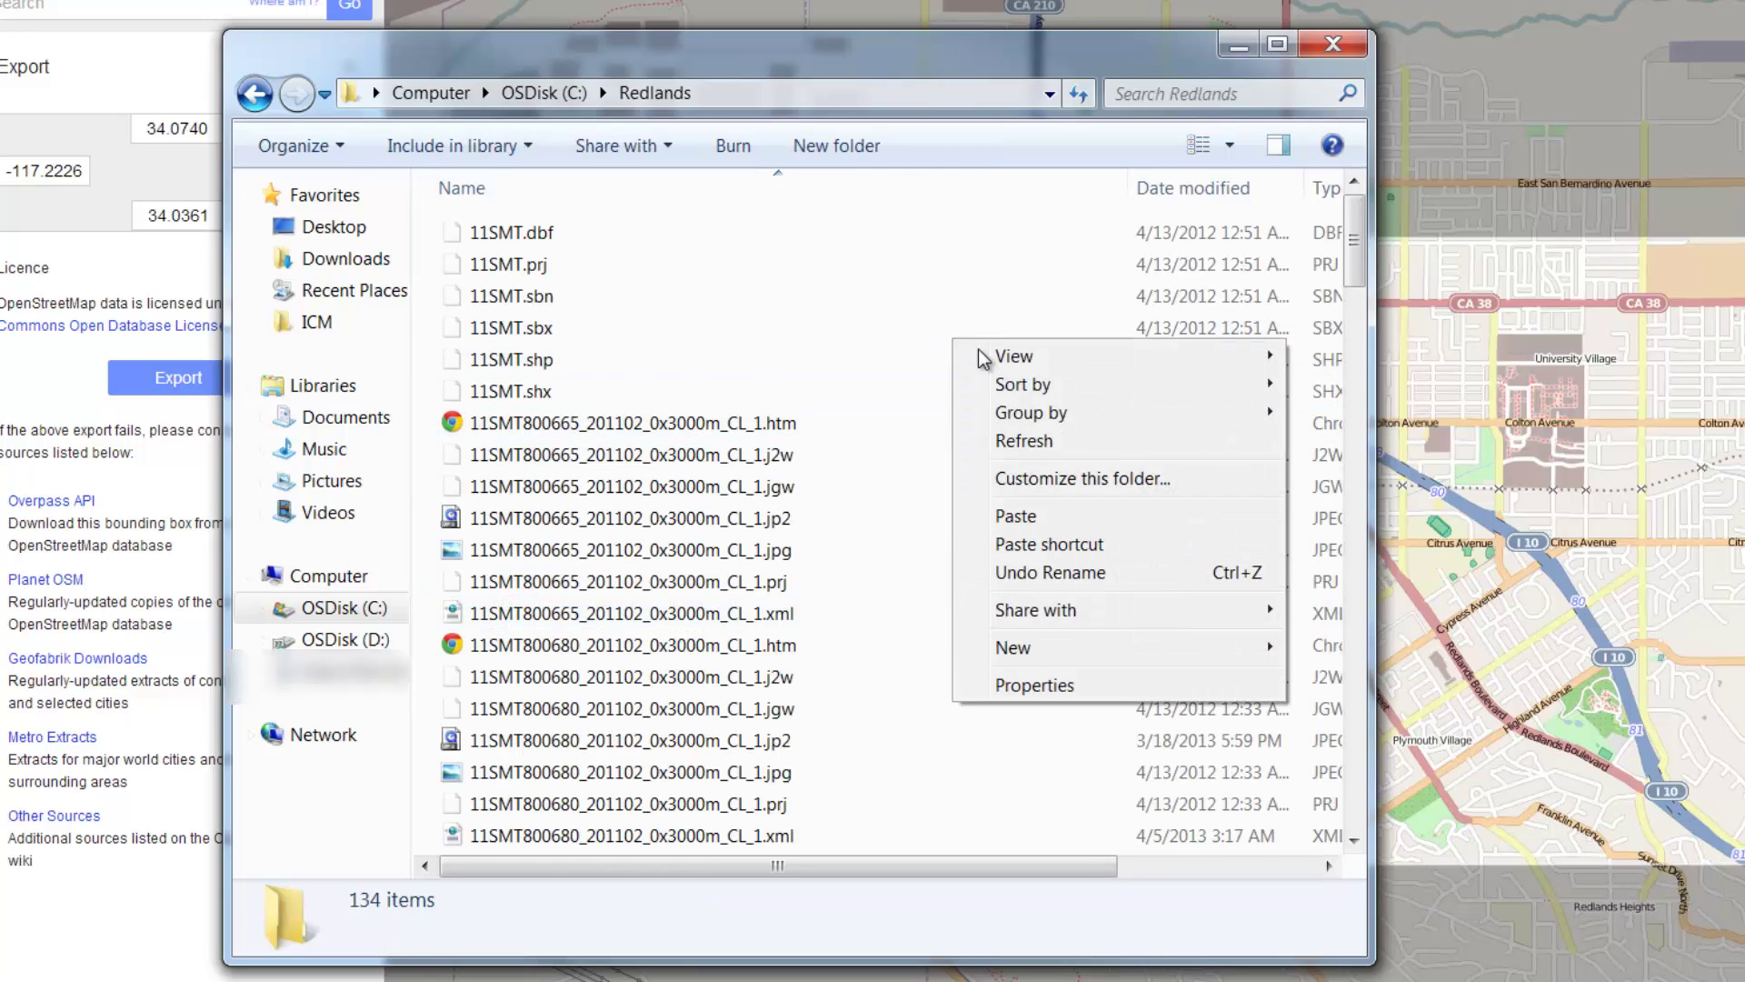
{"action": "left_click", "coordinate": [1025, 511]}
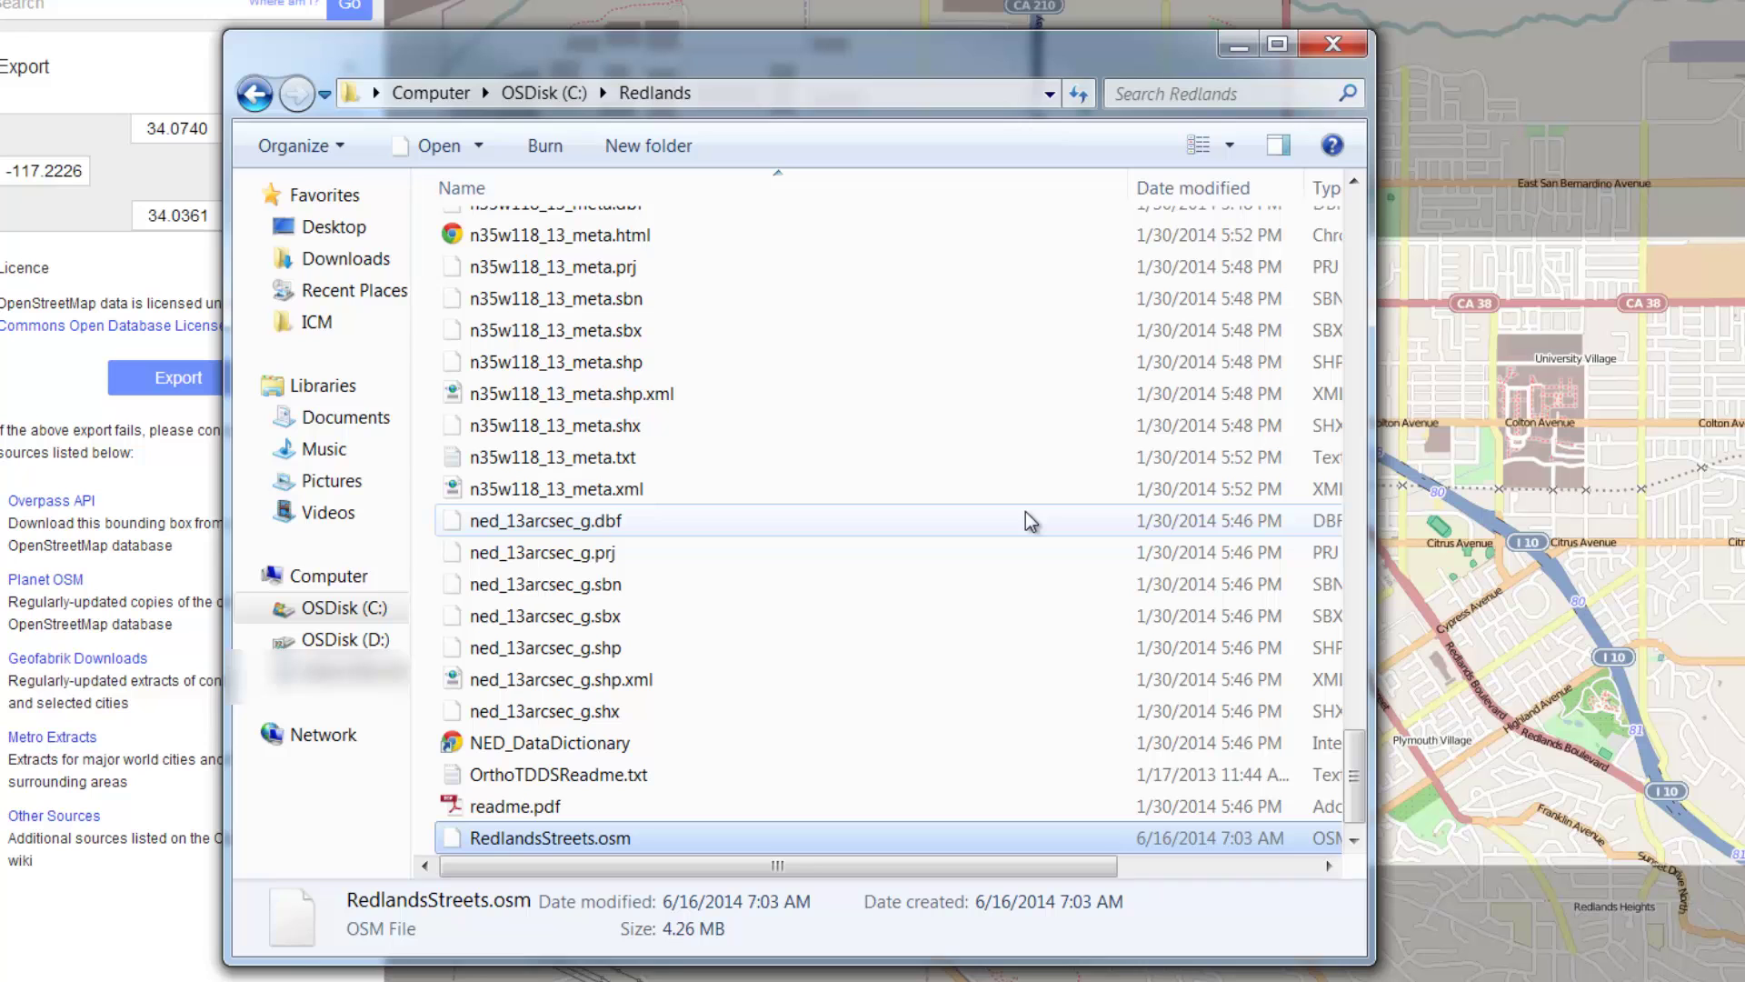
{"action": "left_click", "coordinate": [1334, 44]}
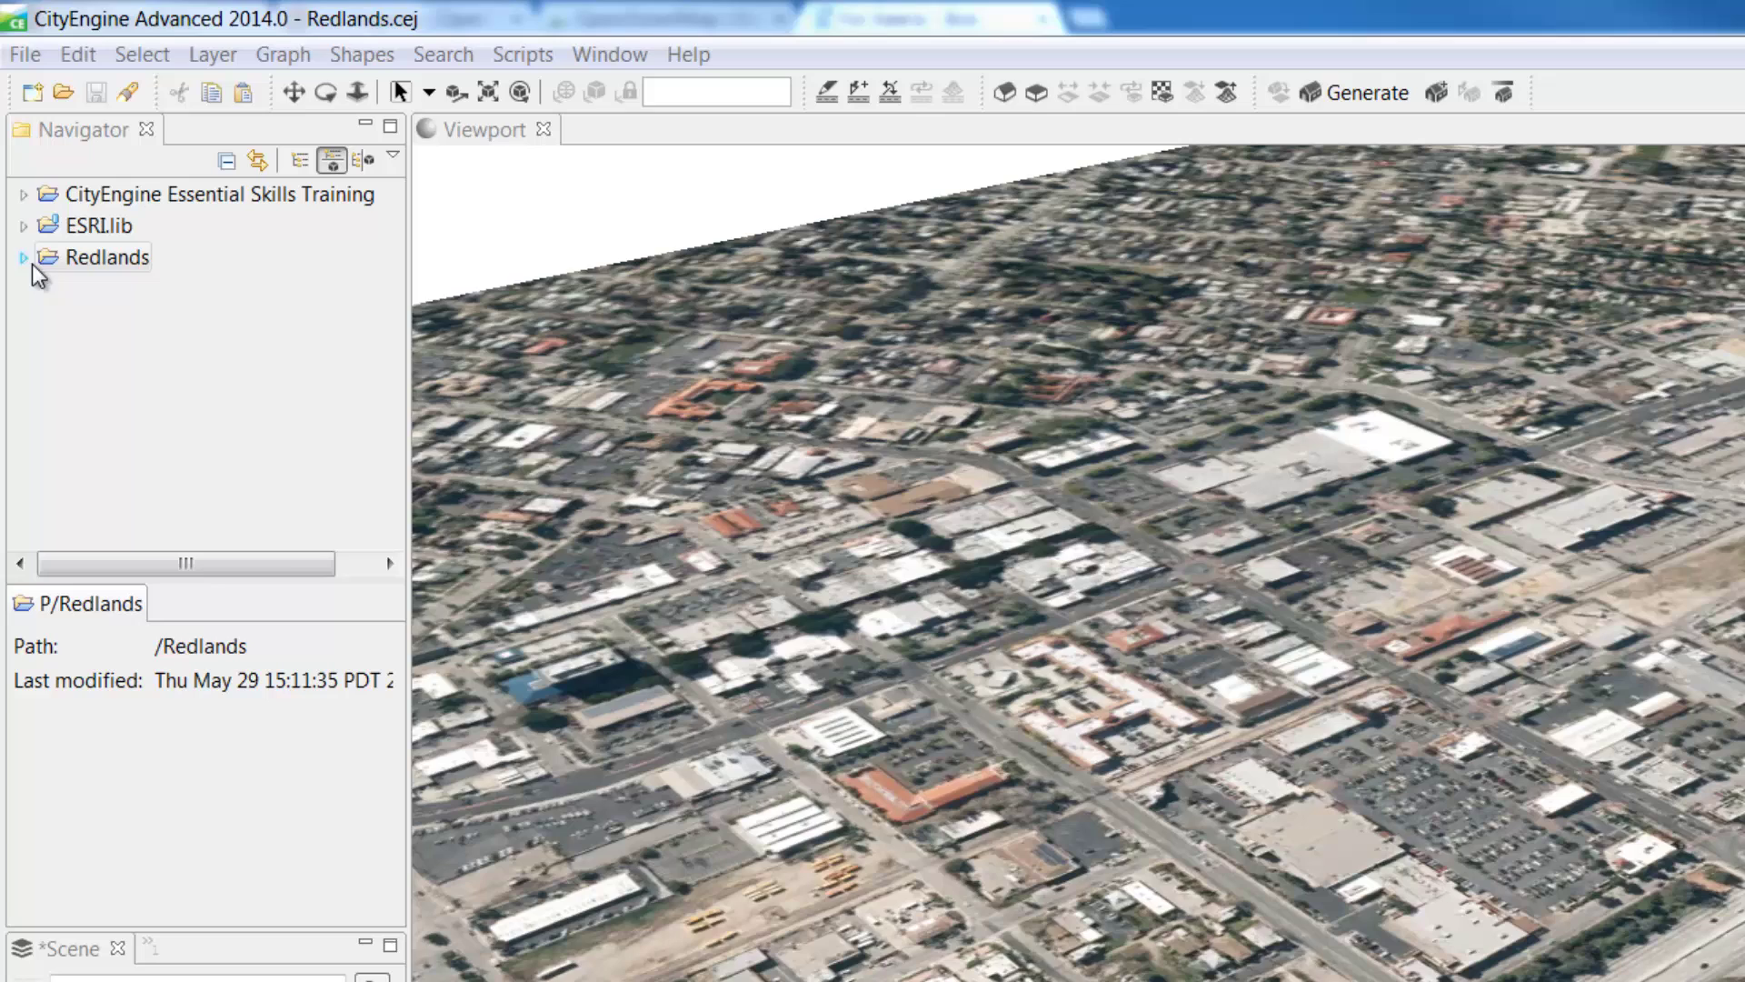
Open RedlandsStreets.osm from the Redlands project's data folder in the OSM import wizard.
{"action": "left_click", "coordinate": [23, 258]}
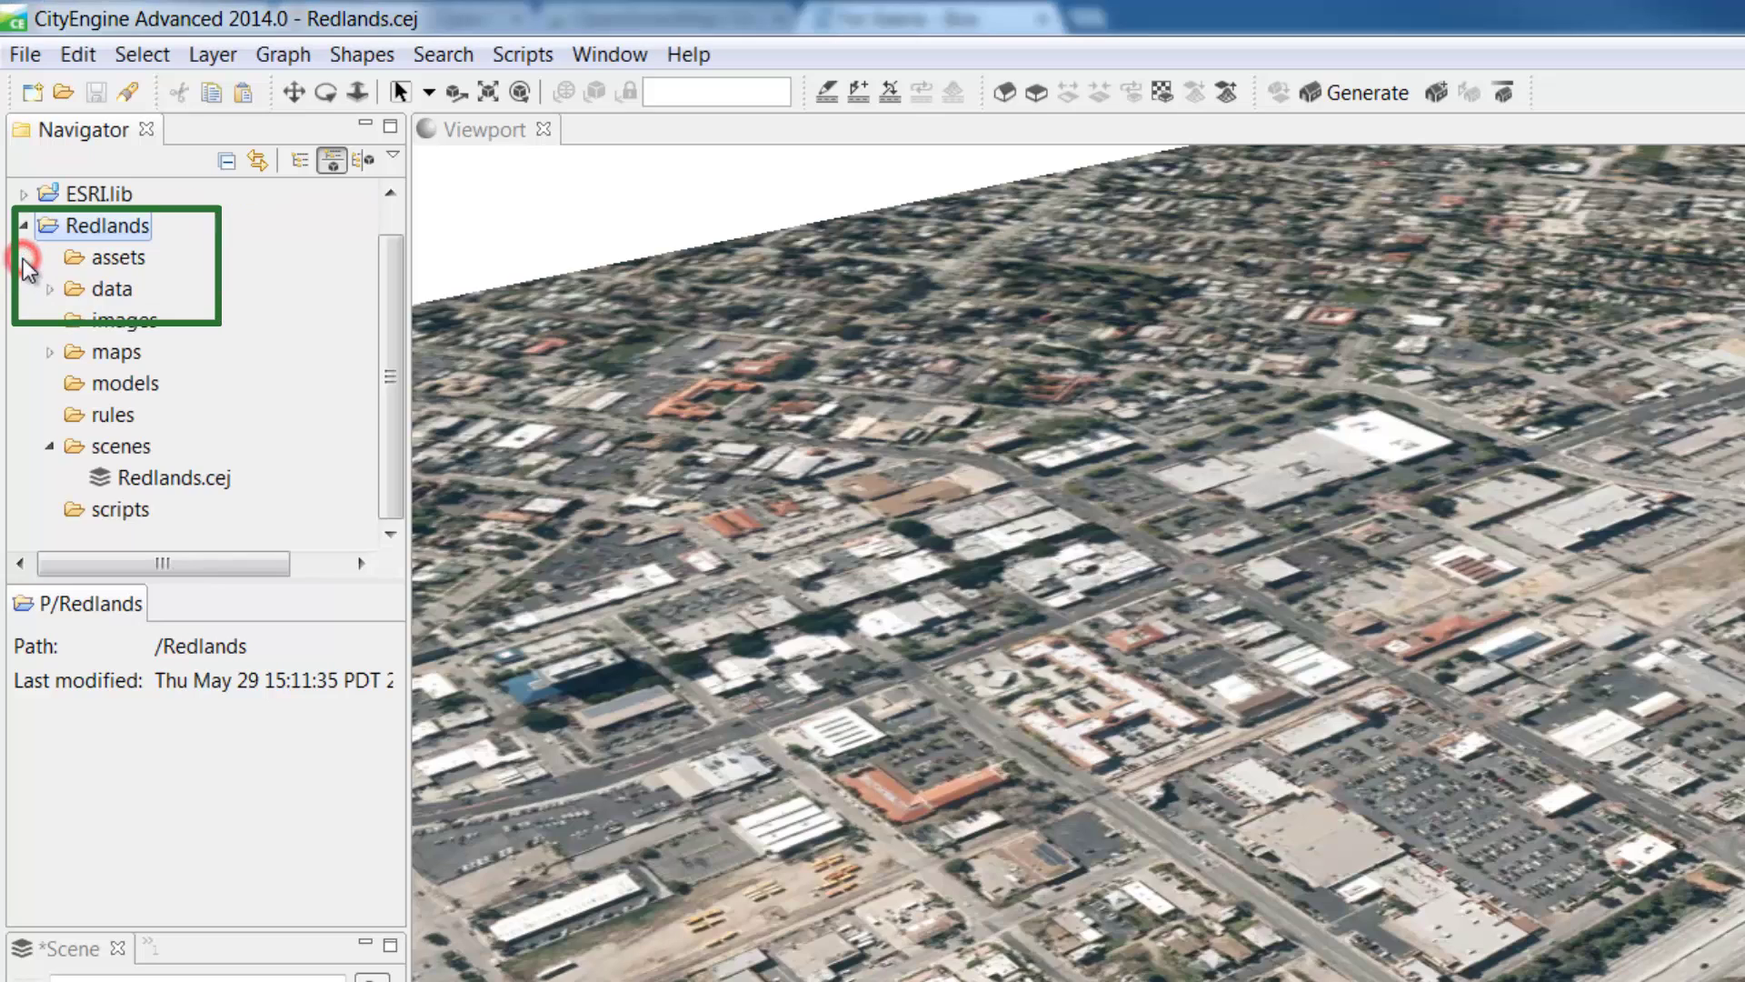
{"action": "left_click", "coordinate": [105, 289]}
{"action": "left_click", "coordinate": [49, 289]}
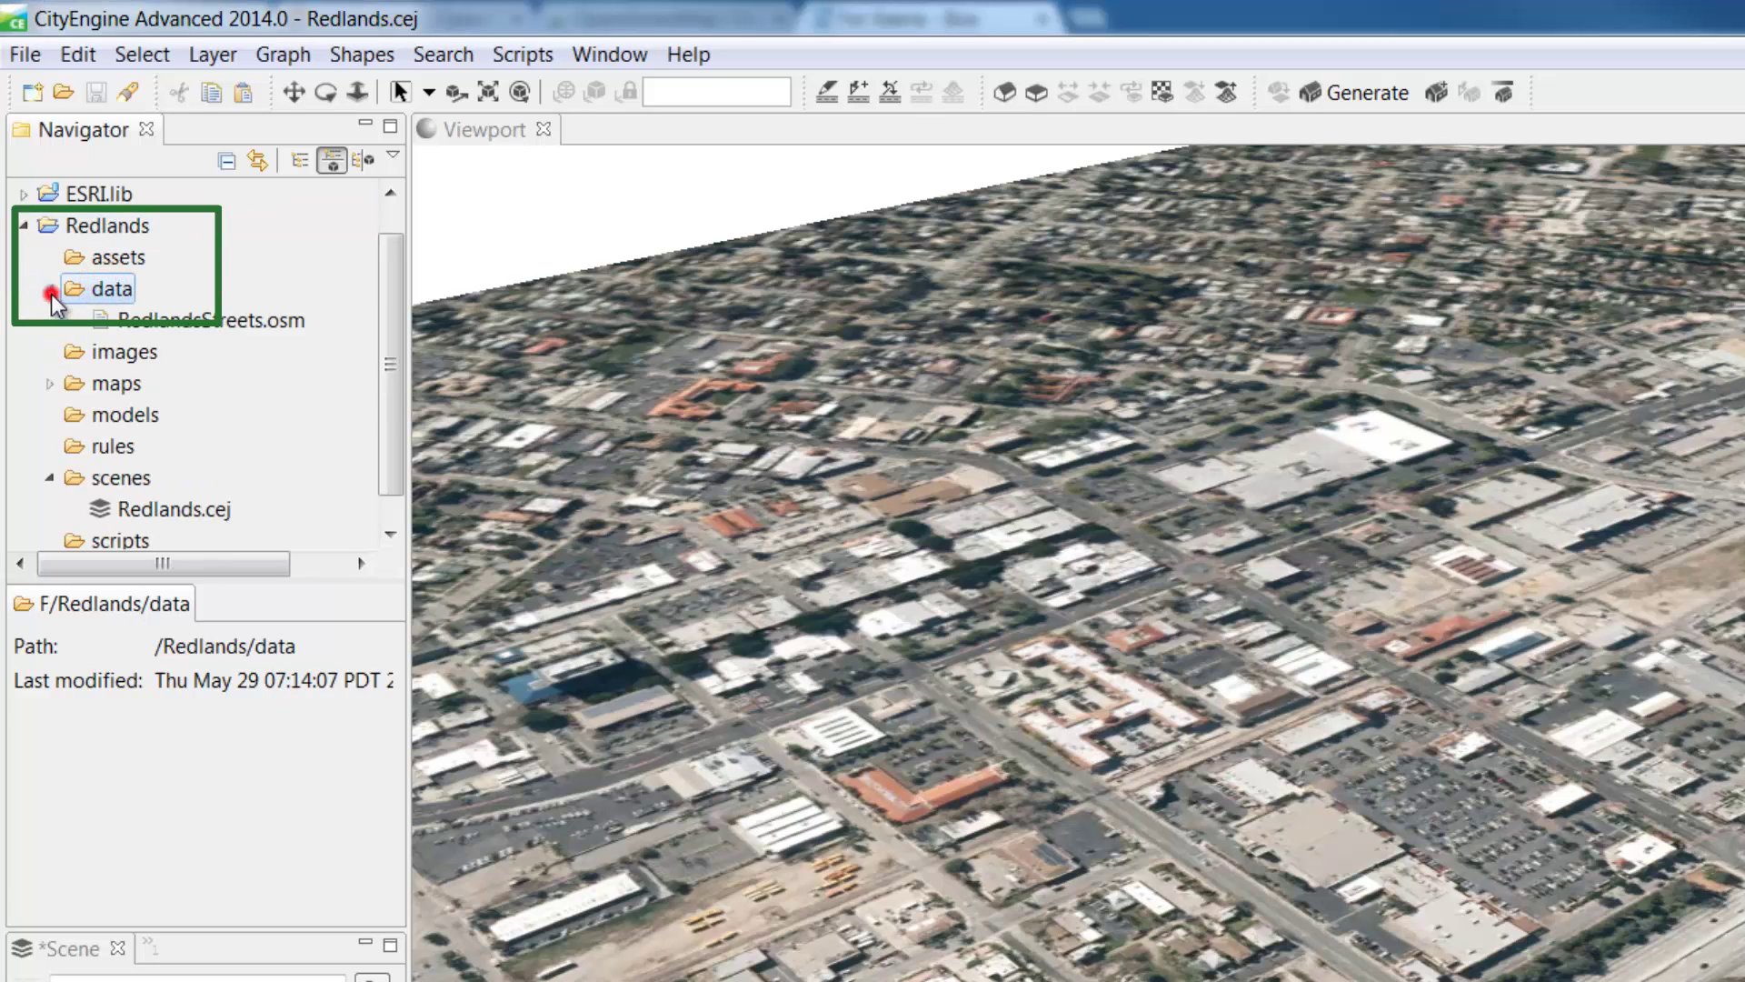
{"action": "left_click", "coordinate": [158, 320]}
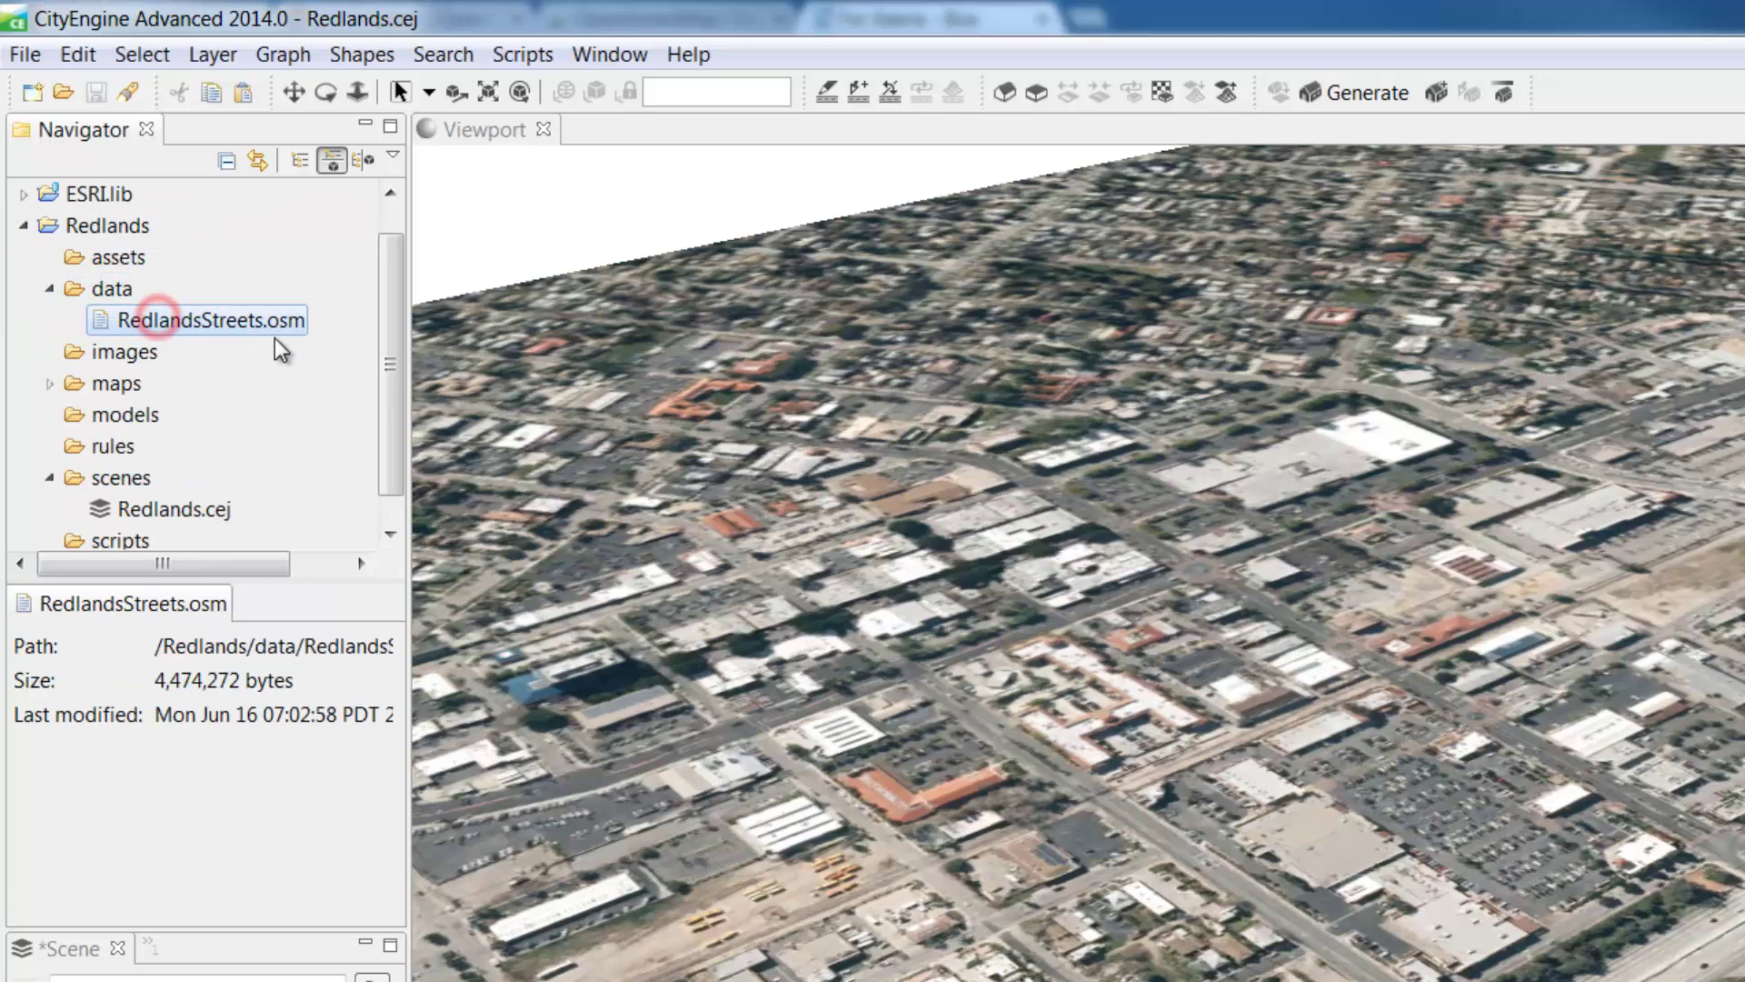
{"action": "double_click", "coordinate": [215, 320]}
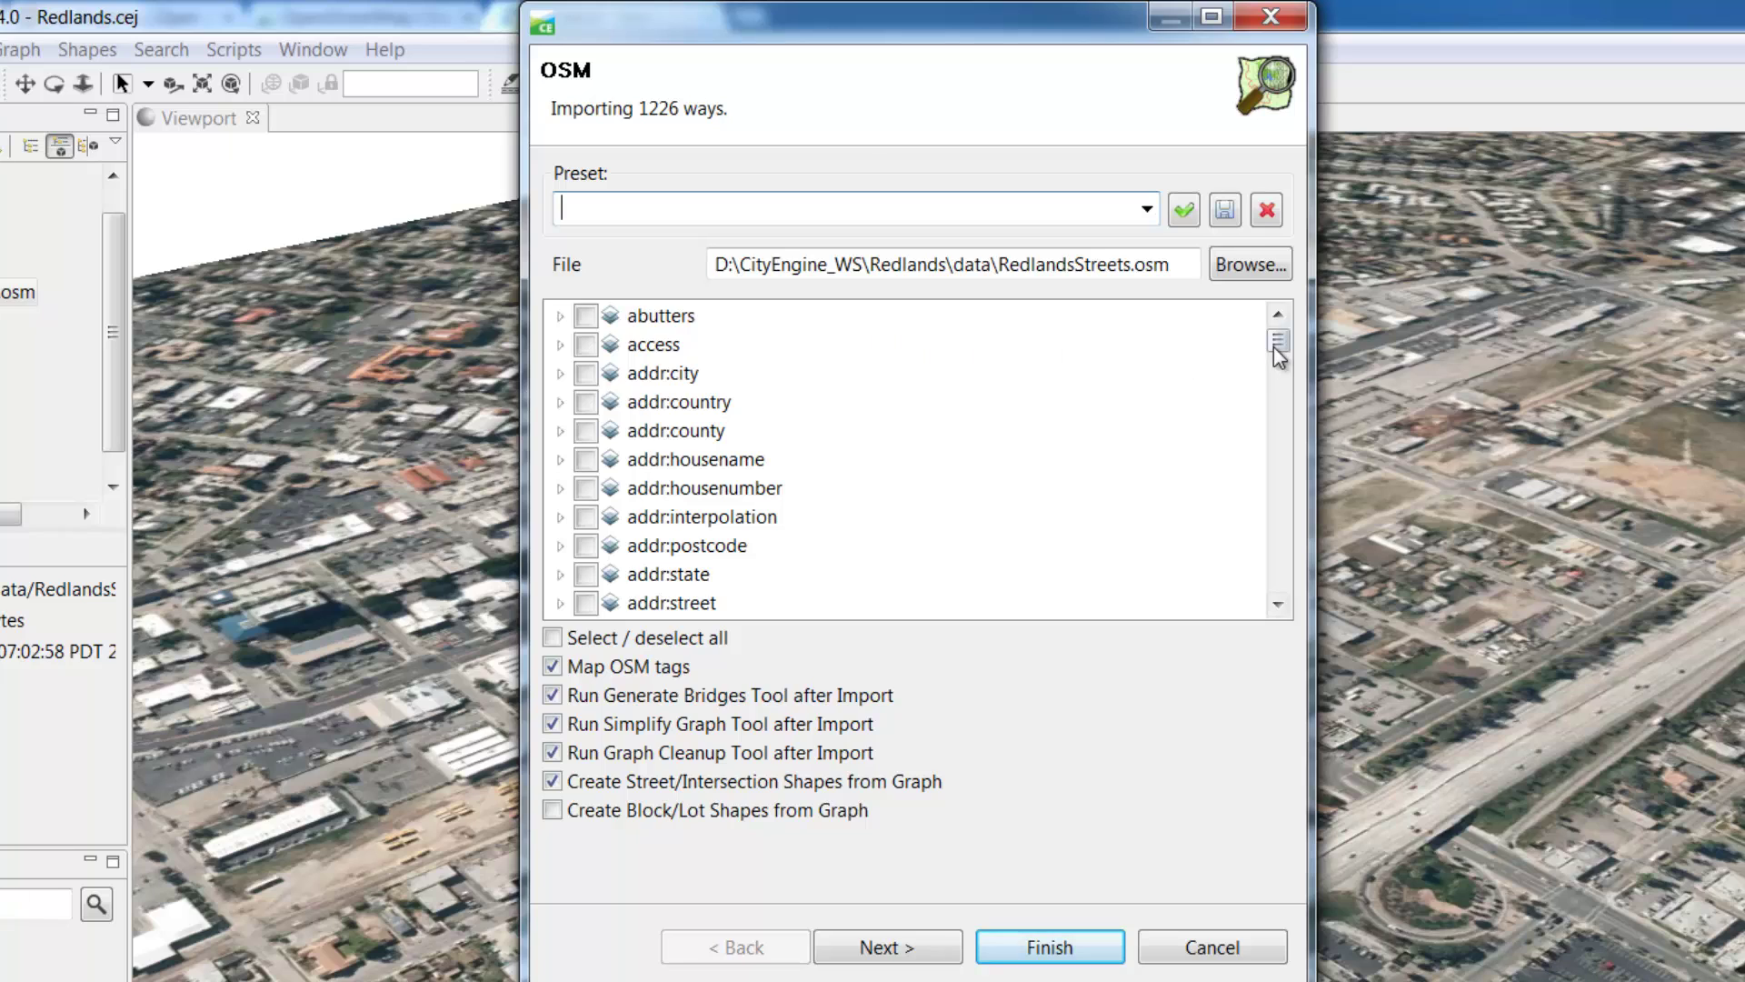
Under the highway tag, exclude cycleway, footway, path and pedestrian ways from the import.
{"action": "left_click_drag", "start_coordinate": [1273, 347], "coordinate": [1280, 429]}
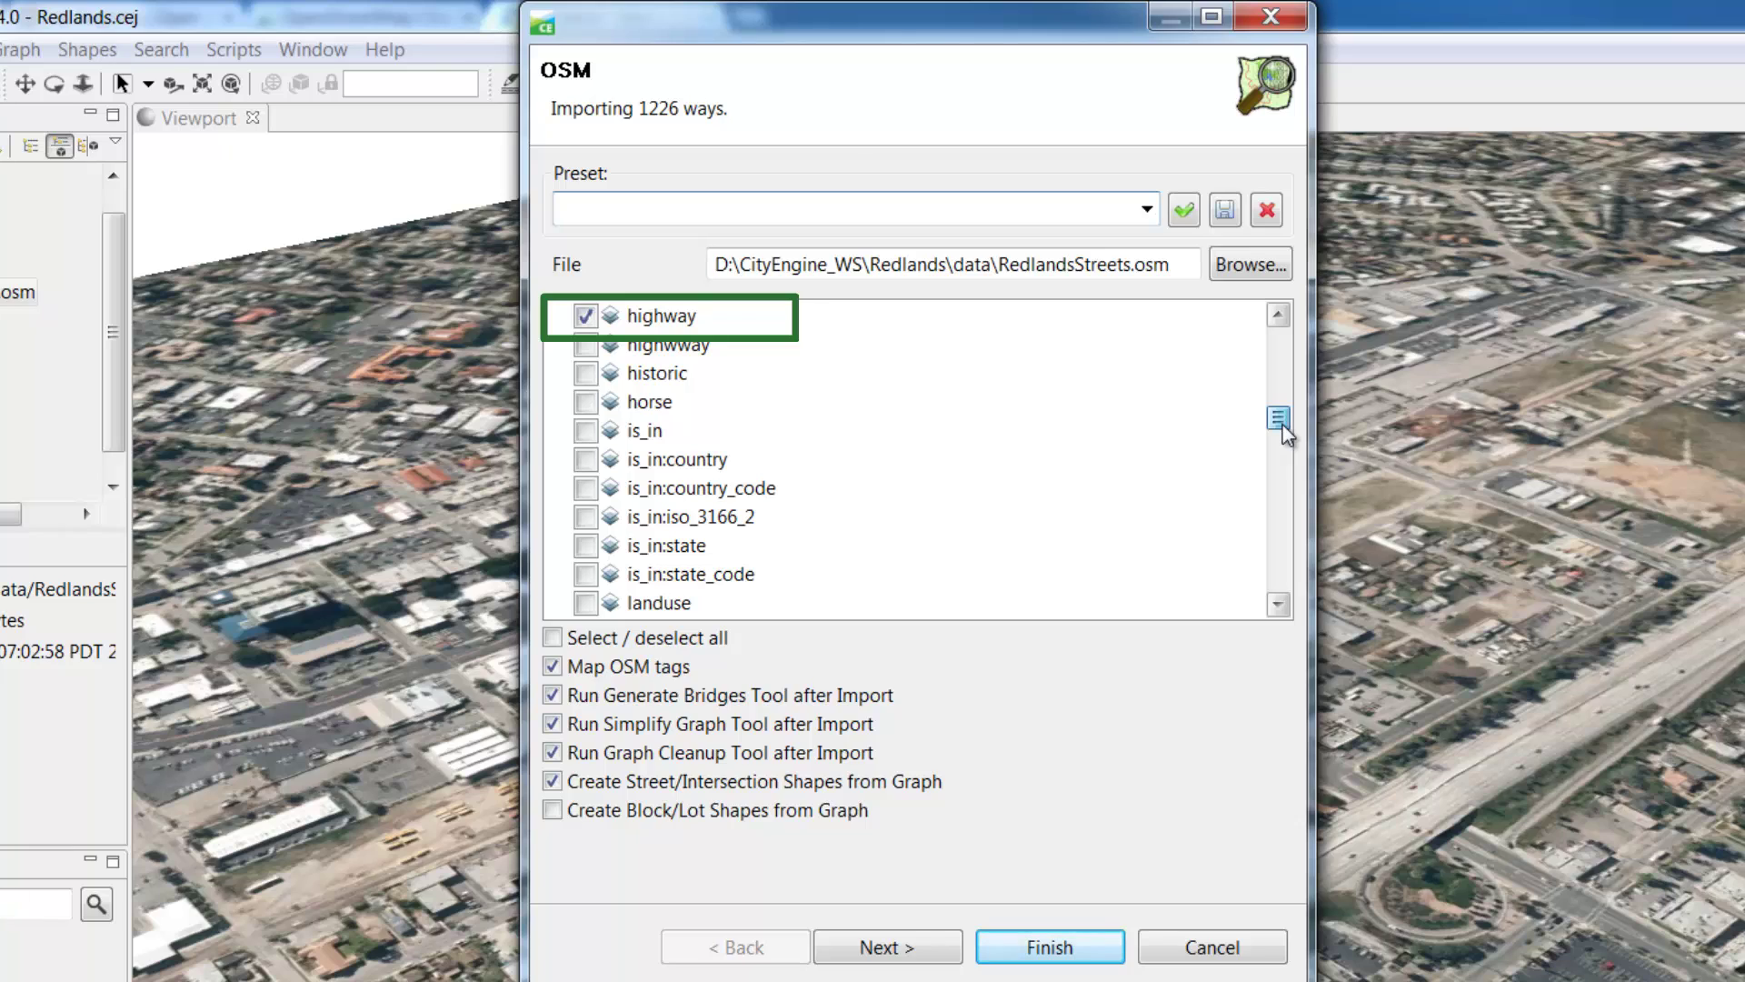
{"action": "left_click_drag", "start_coordinate": [1283, 426], "coordinate": [1282, 420]}
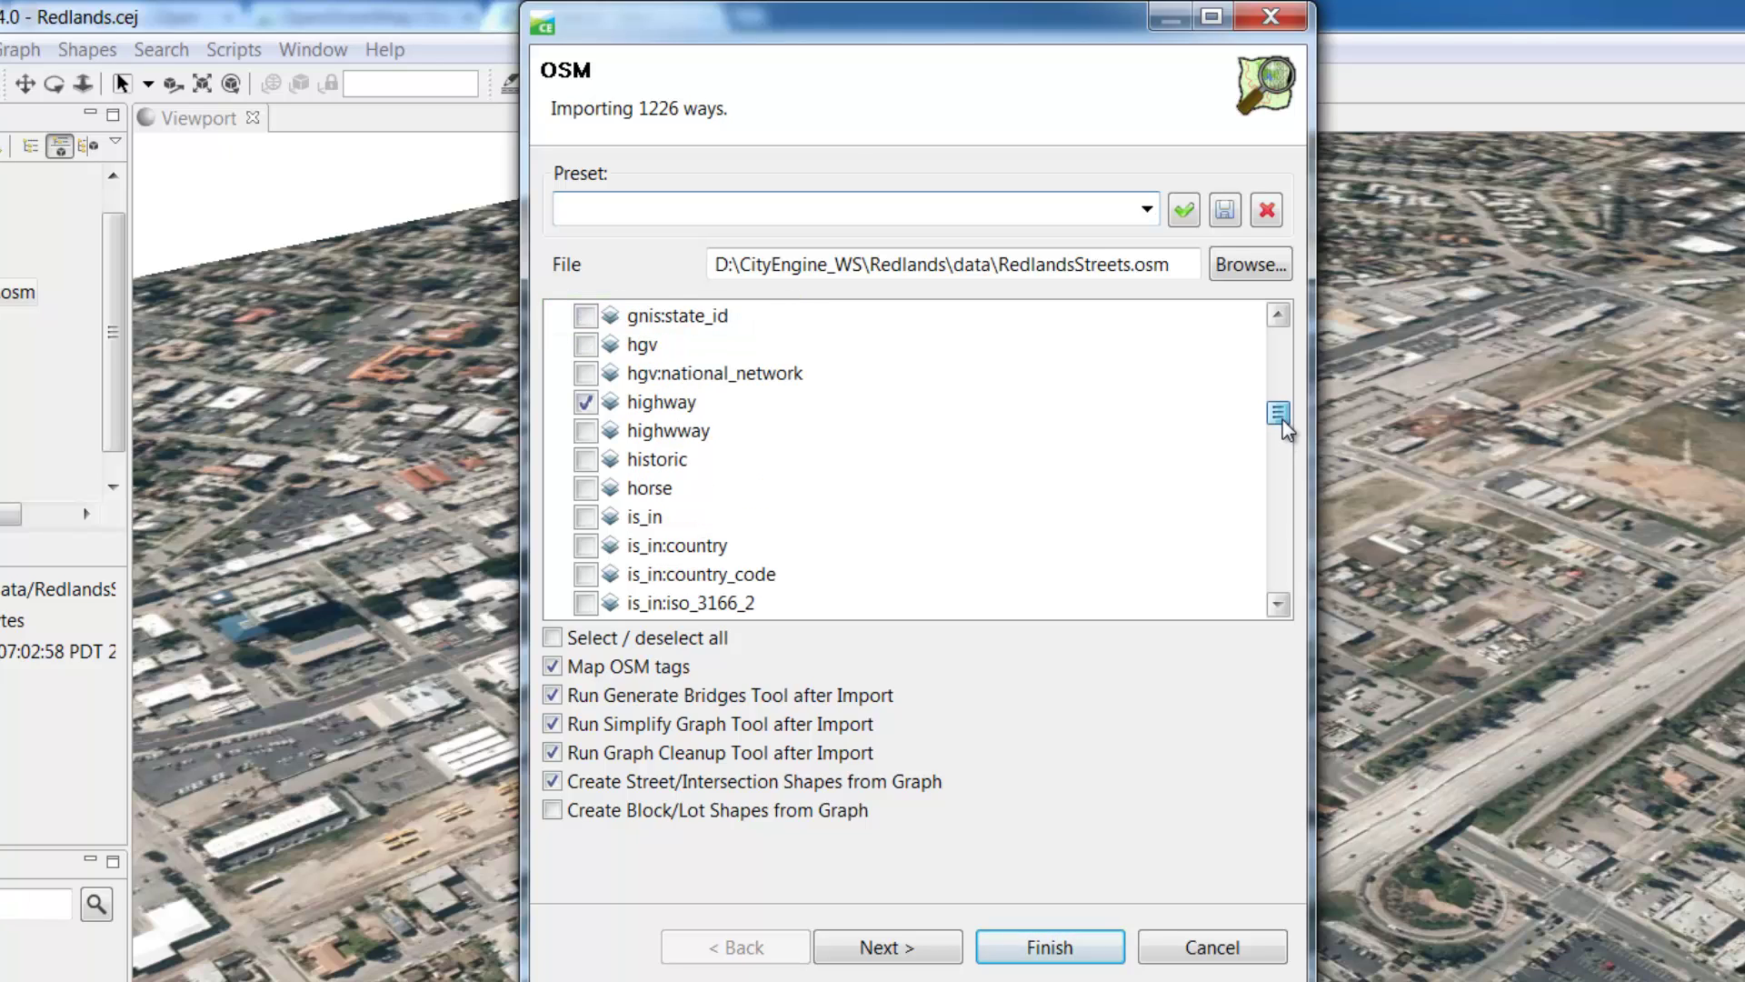
{"action": "left_click", "coordinate": [663, 403]}
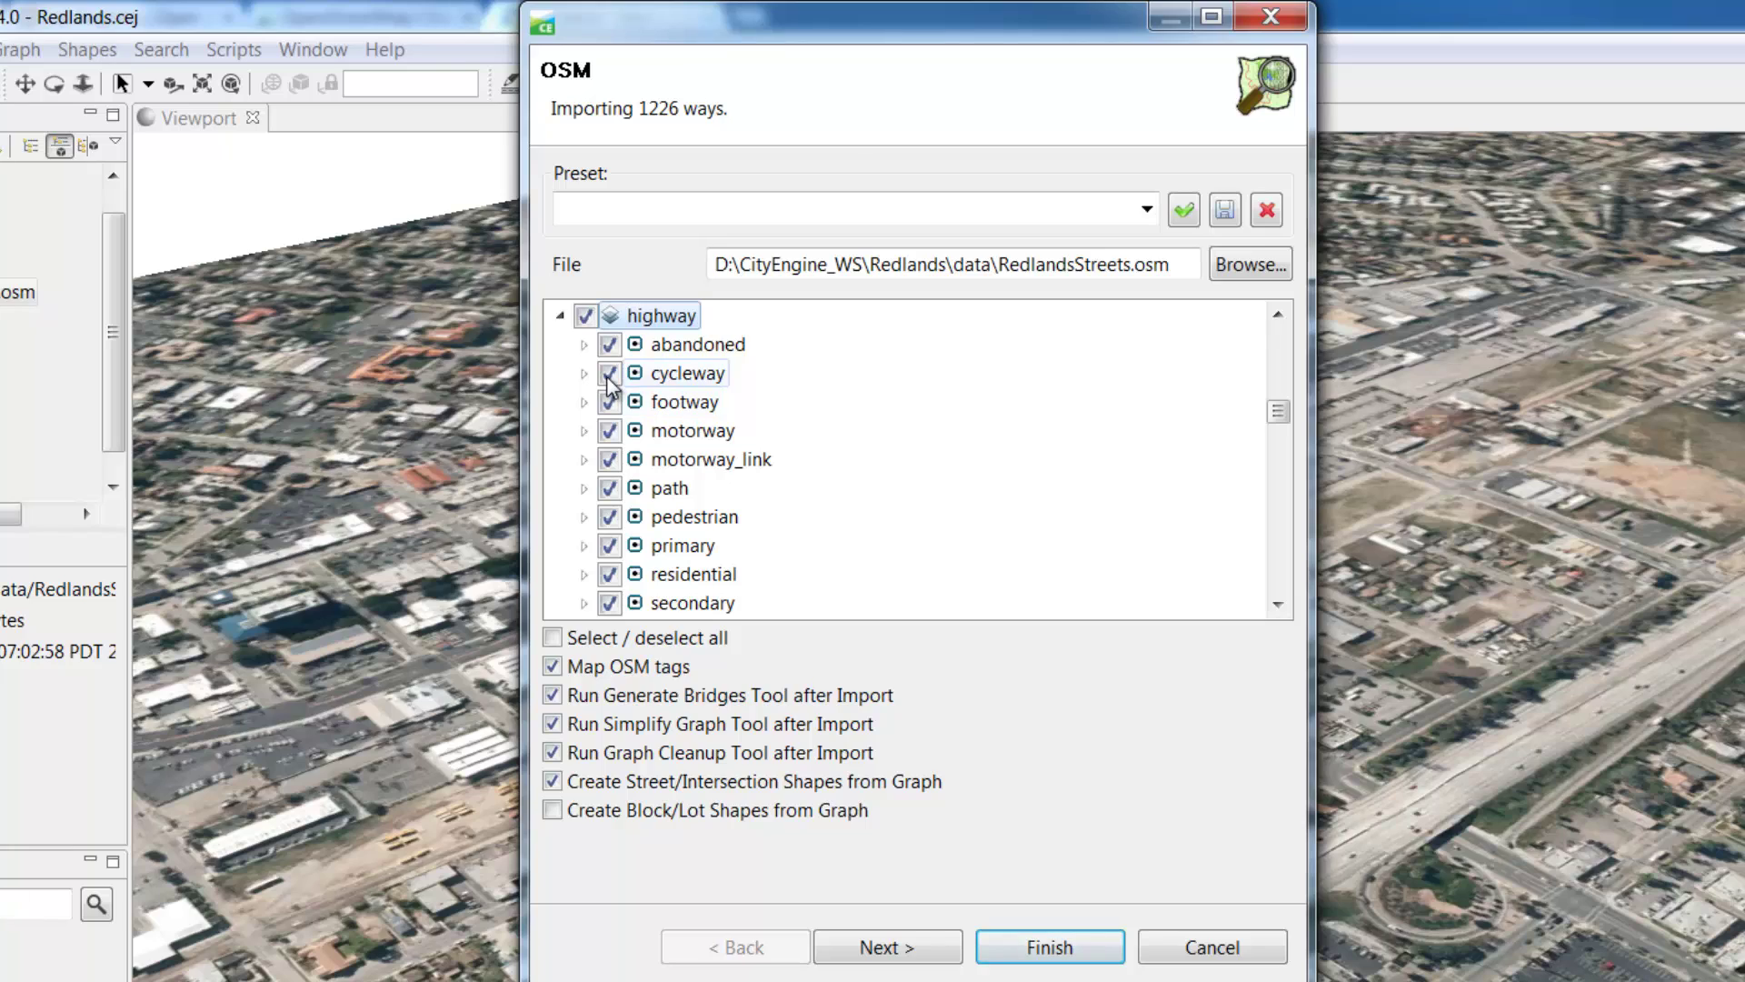
{"action": "left_click", "coordinate": [608, 373]}
{"action": "left_click", "coordinate": [609, 402]}
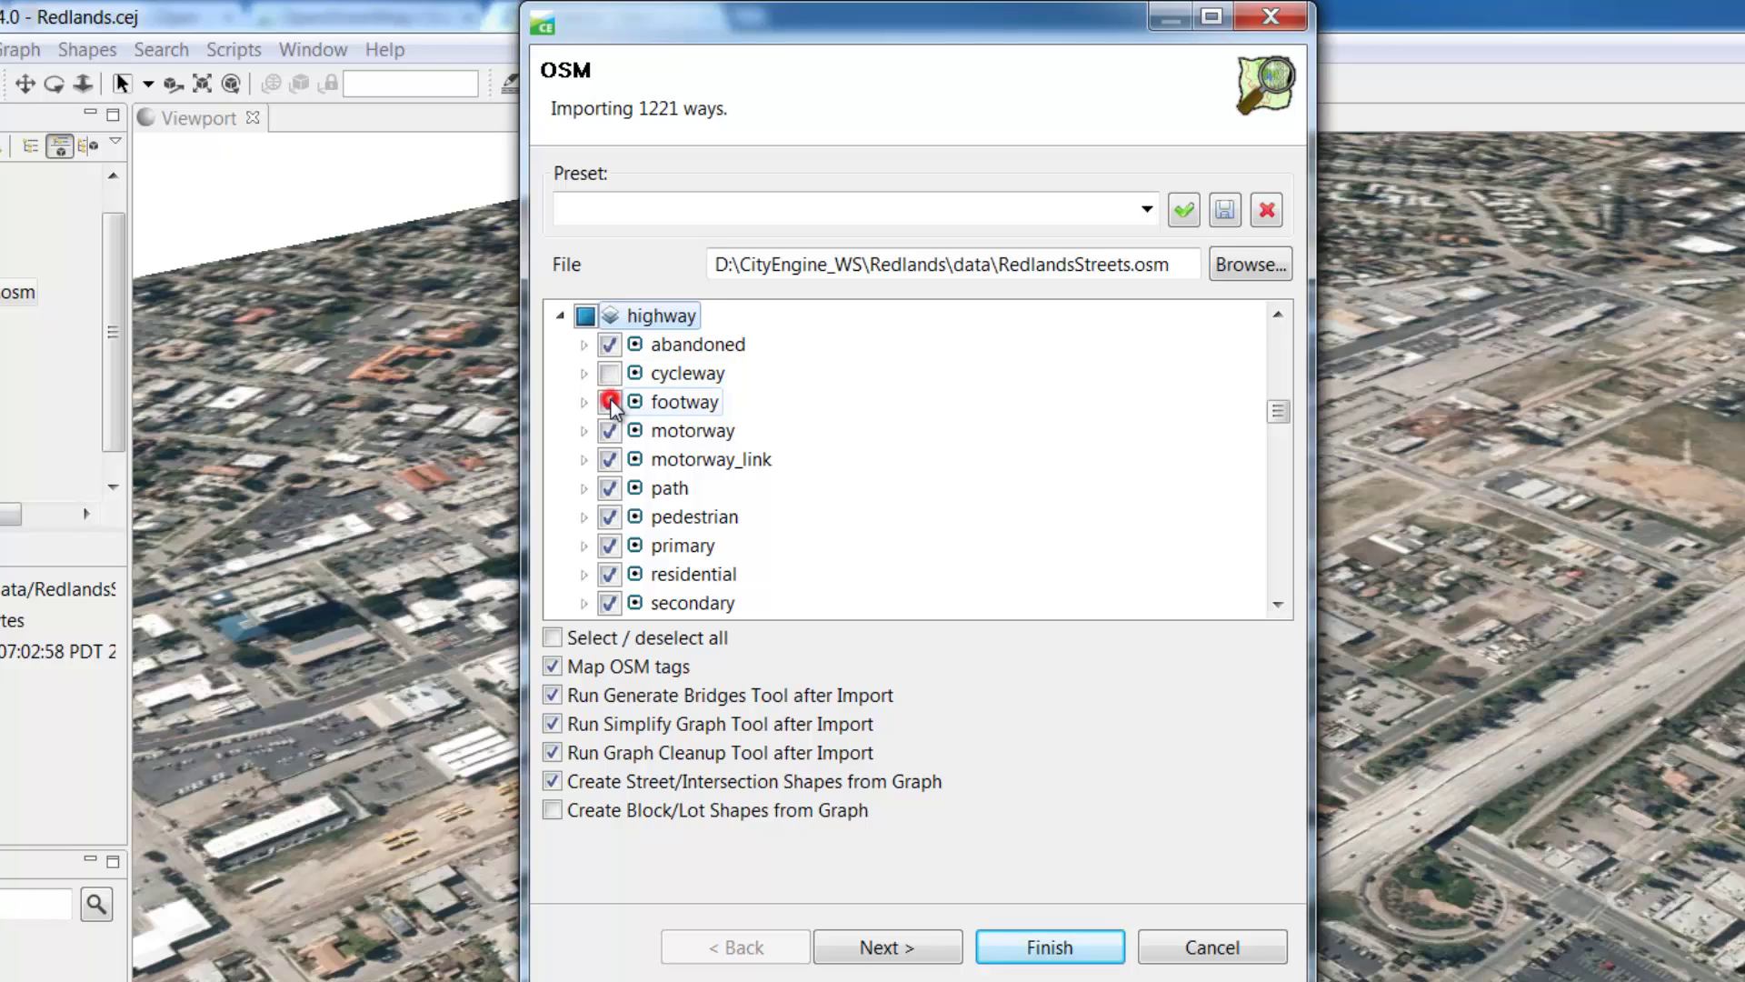
{"action": "left_click", "coordinate": [609, 488]}
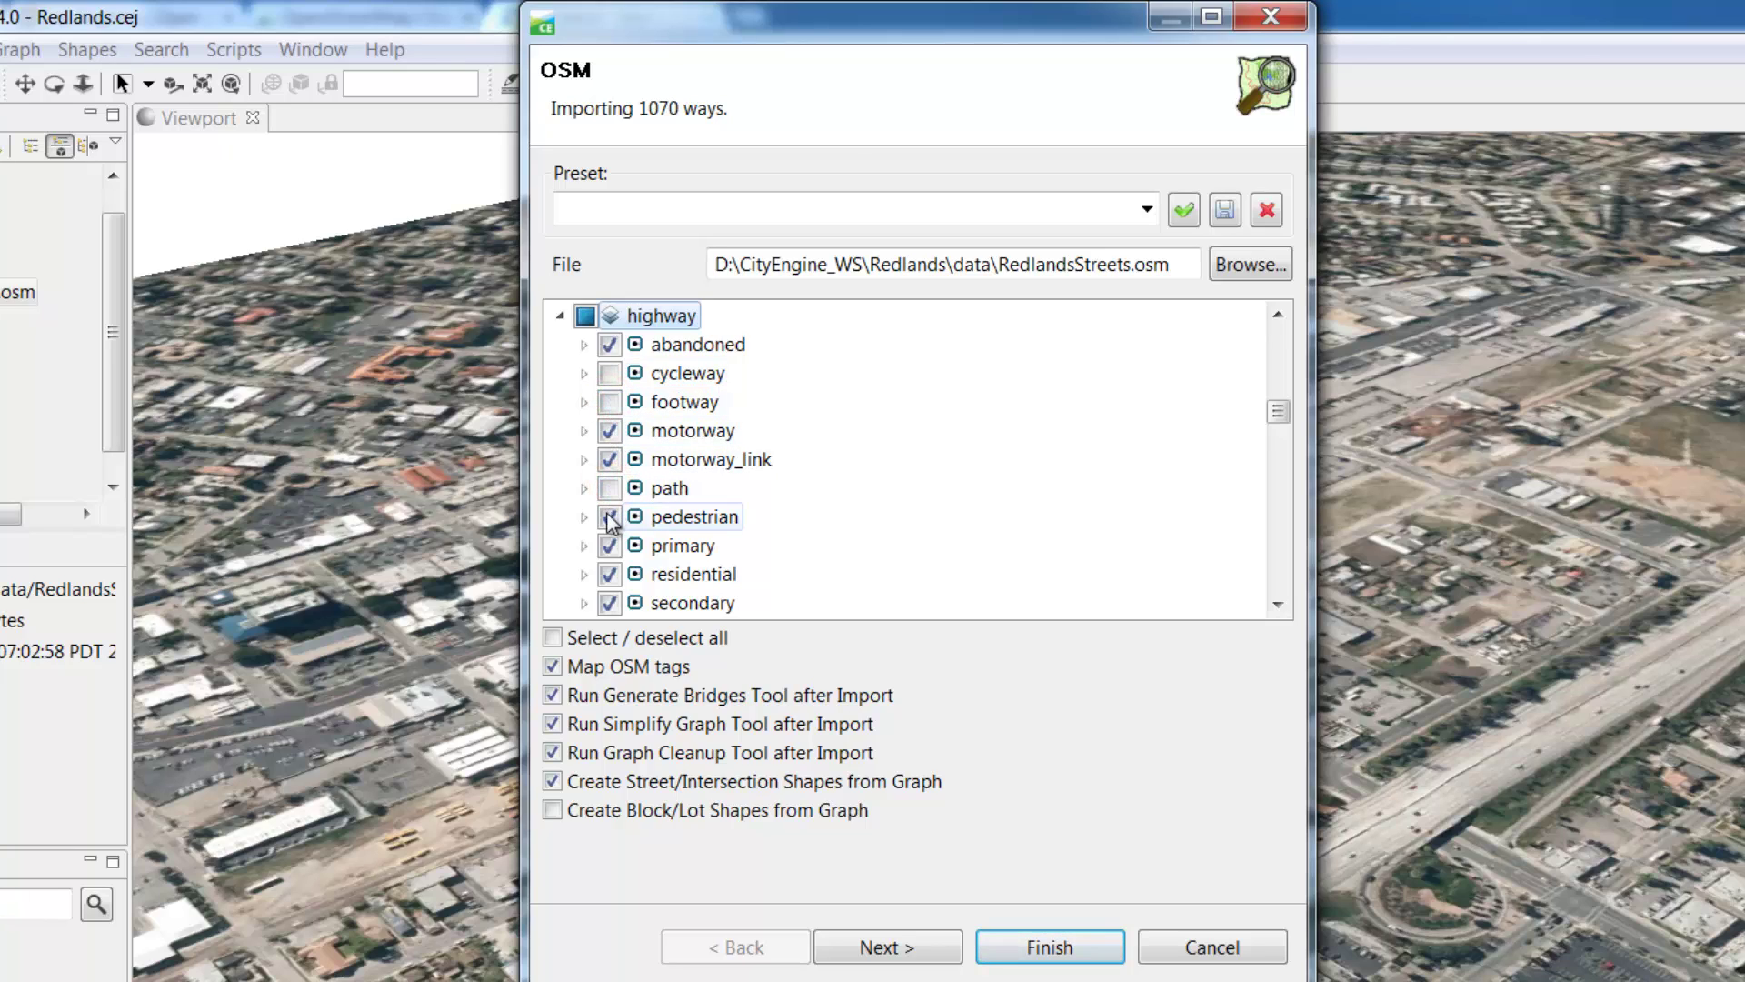
{"action": "left_click", "coordinate": [608, 517]}
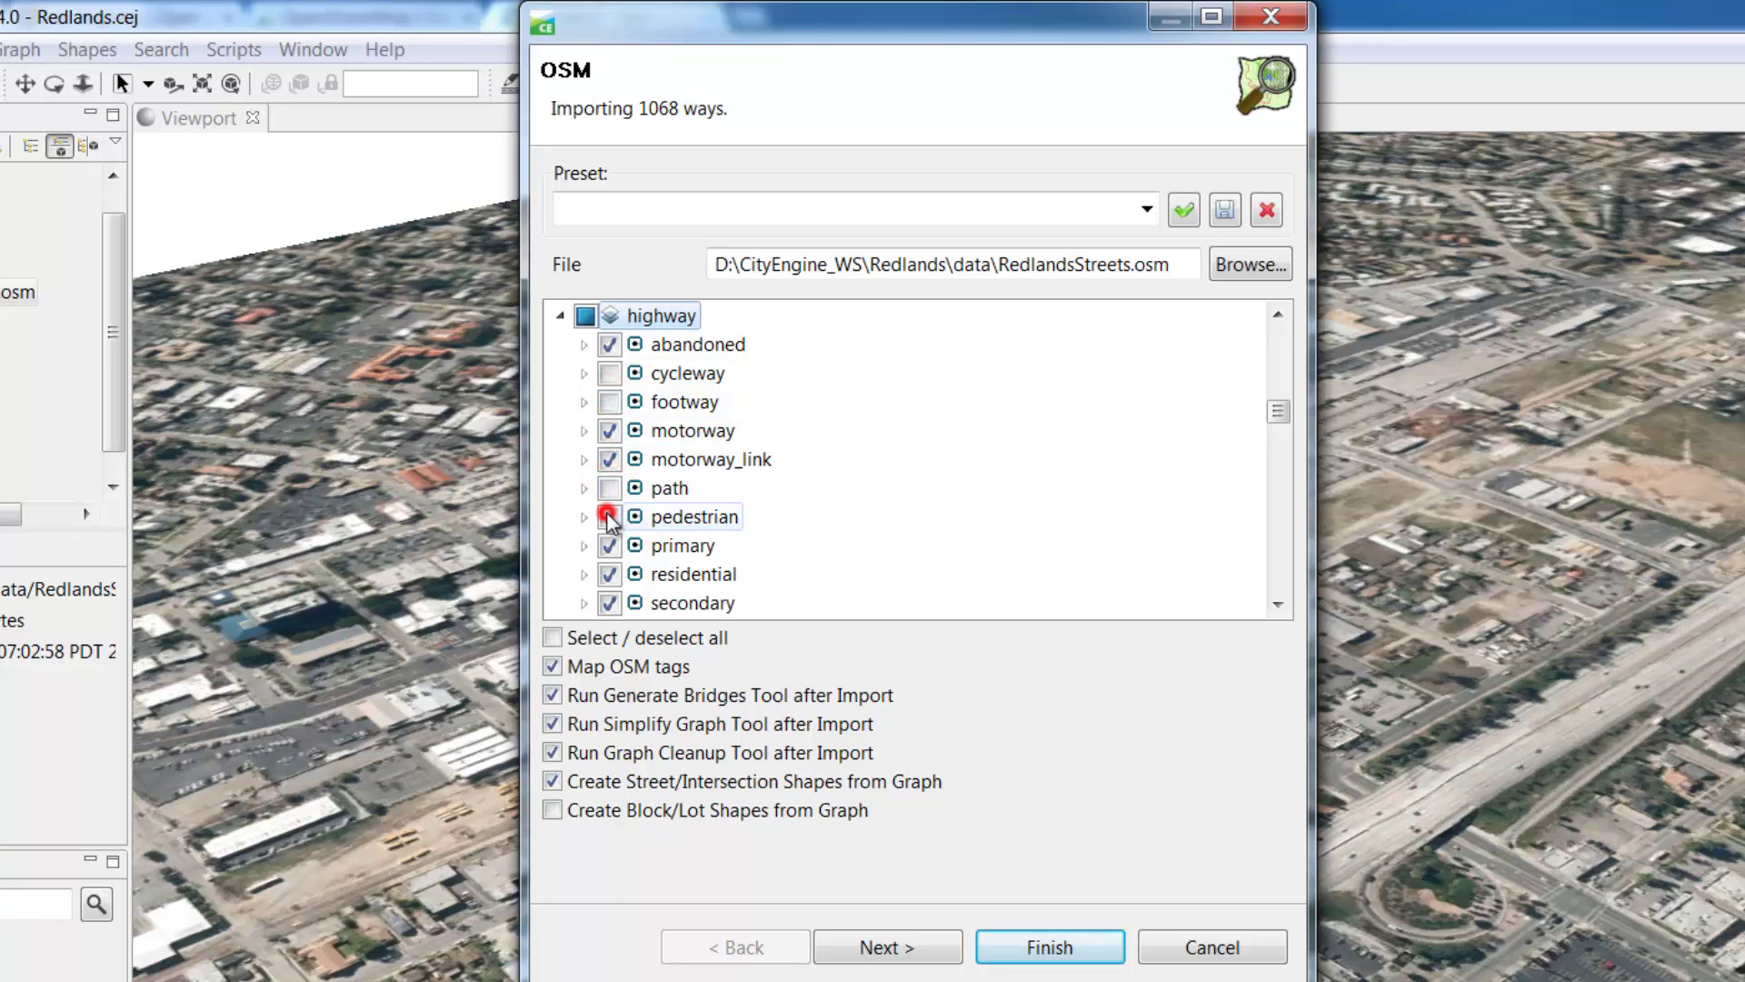
Also exclude track ways and turn off Run Generate Bridges Tool.
{"action": "left_click", "coordinate": [1276, 414]}
{"action": "left_click_drag", "start_coordinate": [1276, 413], "coordinate": [1275, 418]}
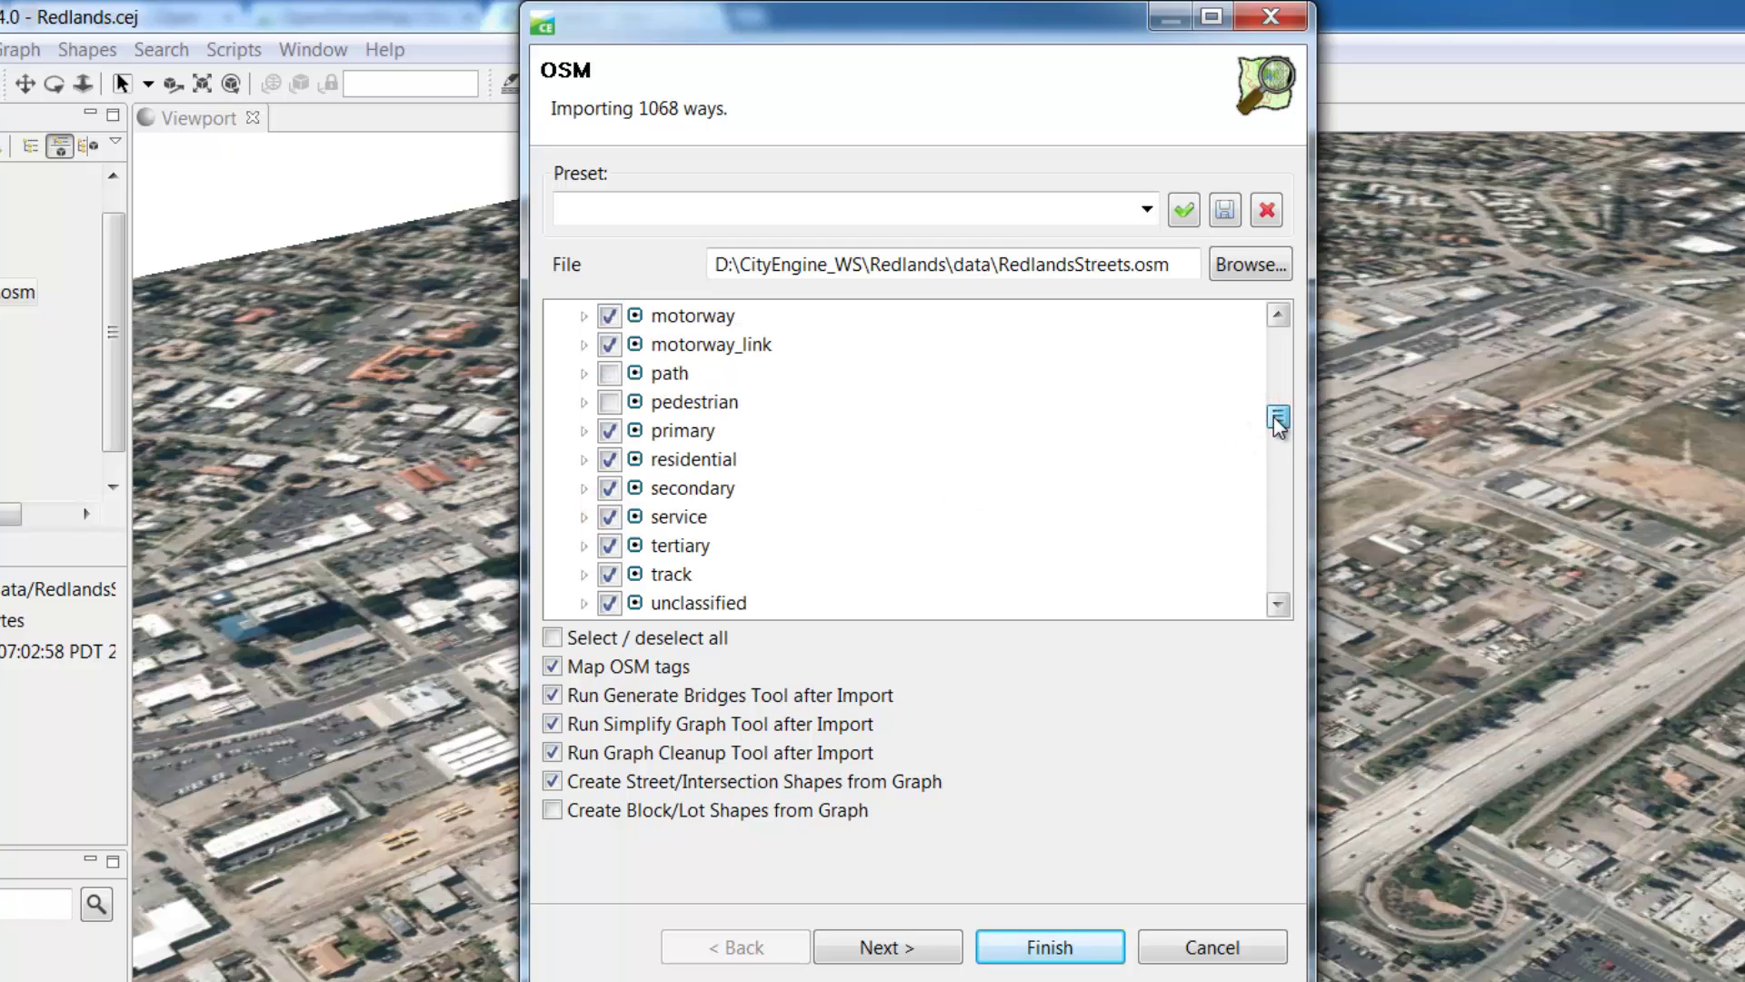
{"action": "left_click", "coordinate": [608, 574]}
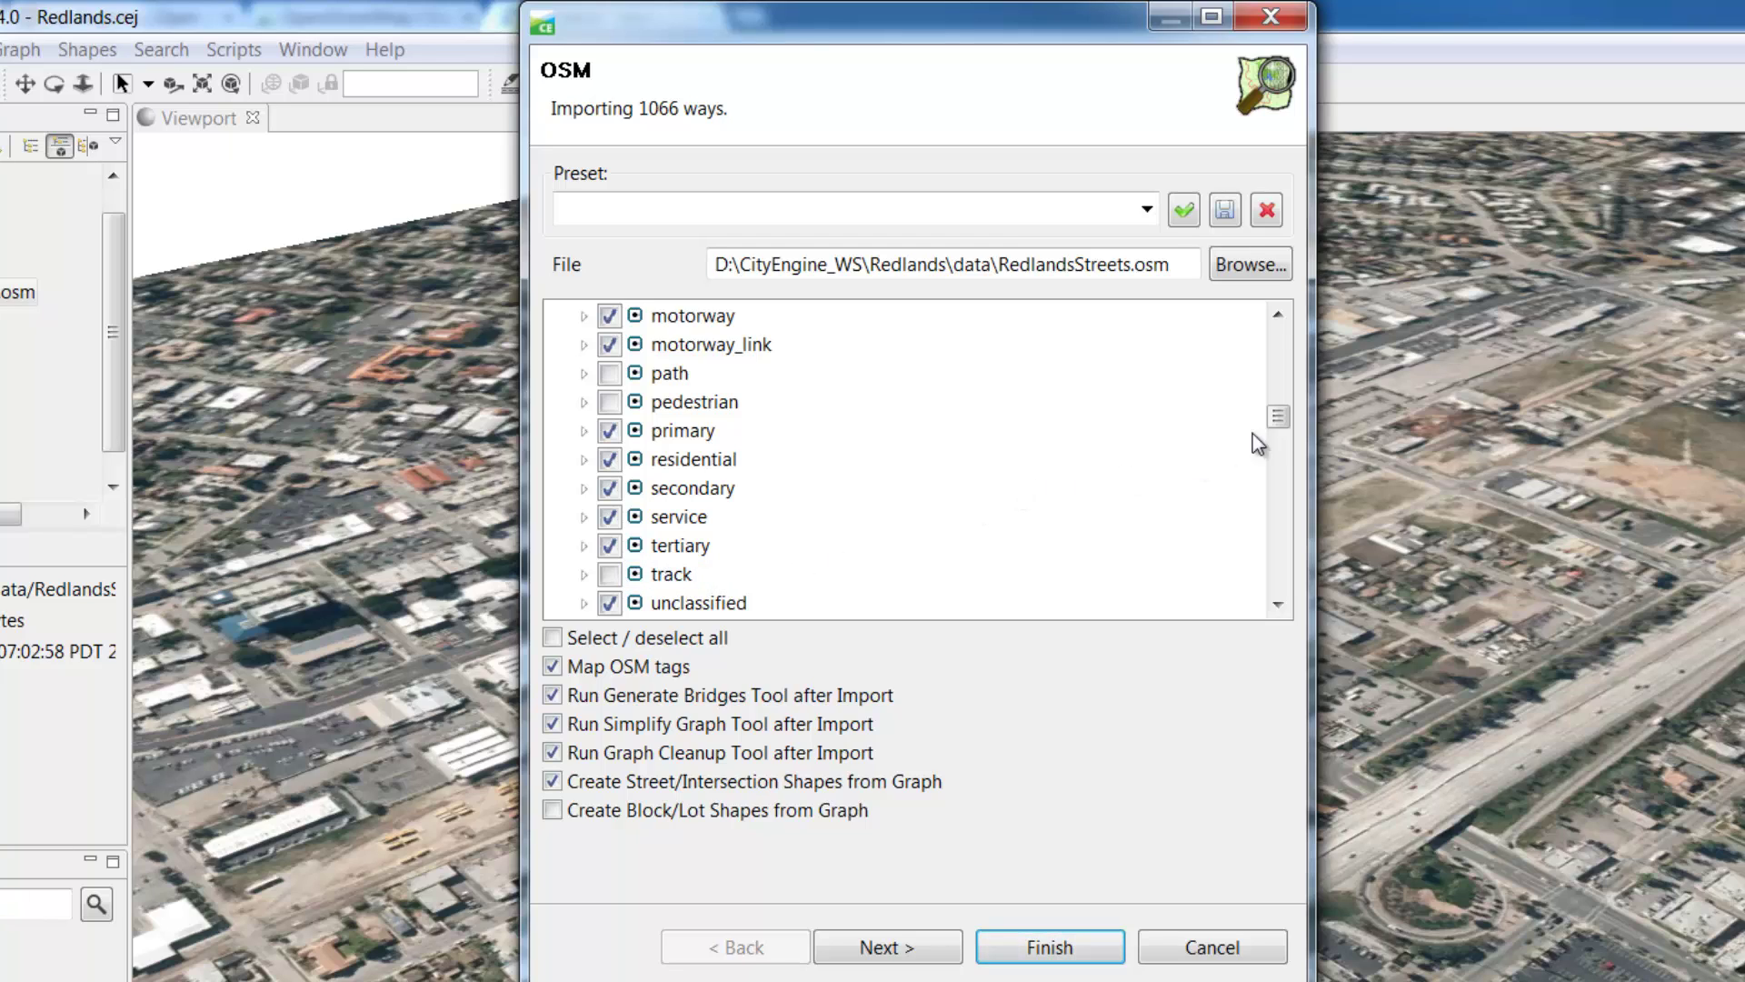
{"action": "left_click_drag", "start_coordinate": [1278, 435], "coordinate": [1280, 416]}
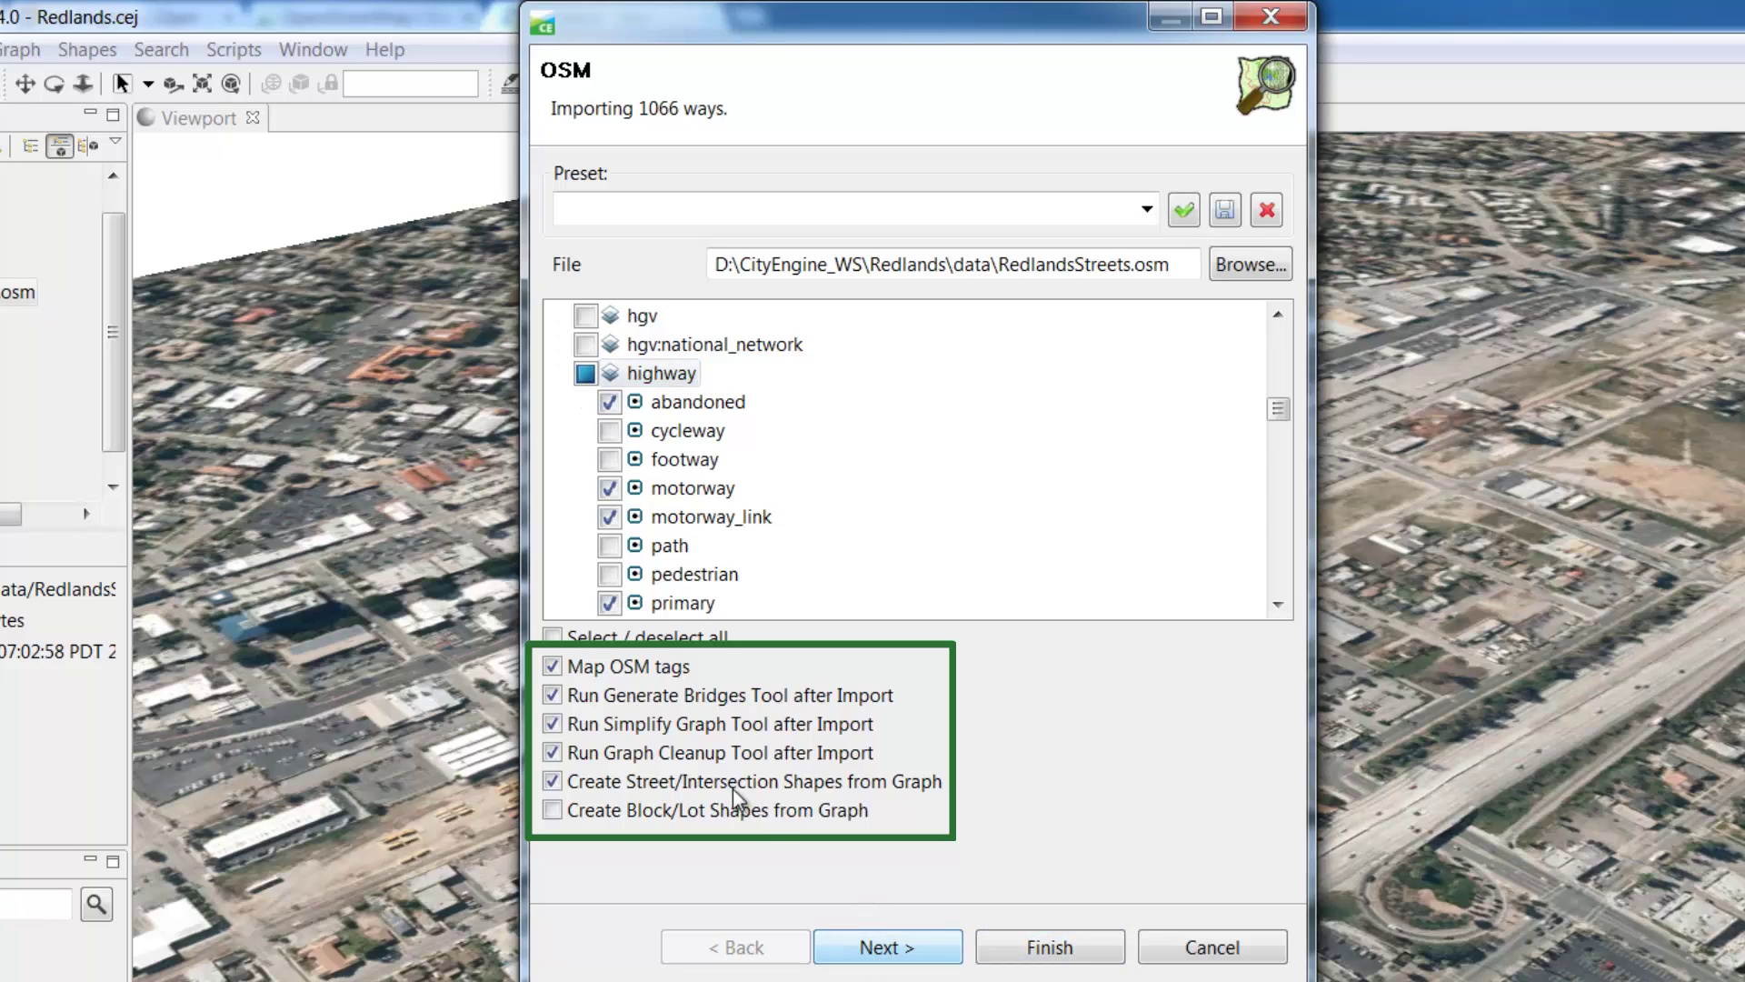
{"action": "left_click", "coordinate": [552, 695]}
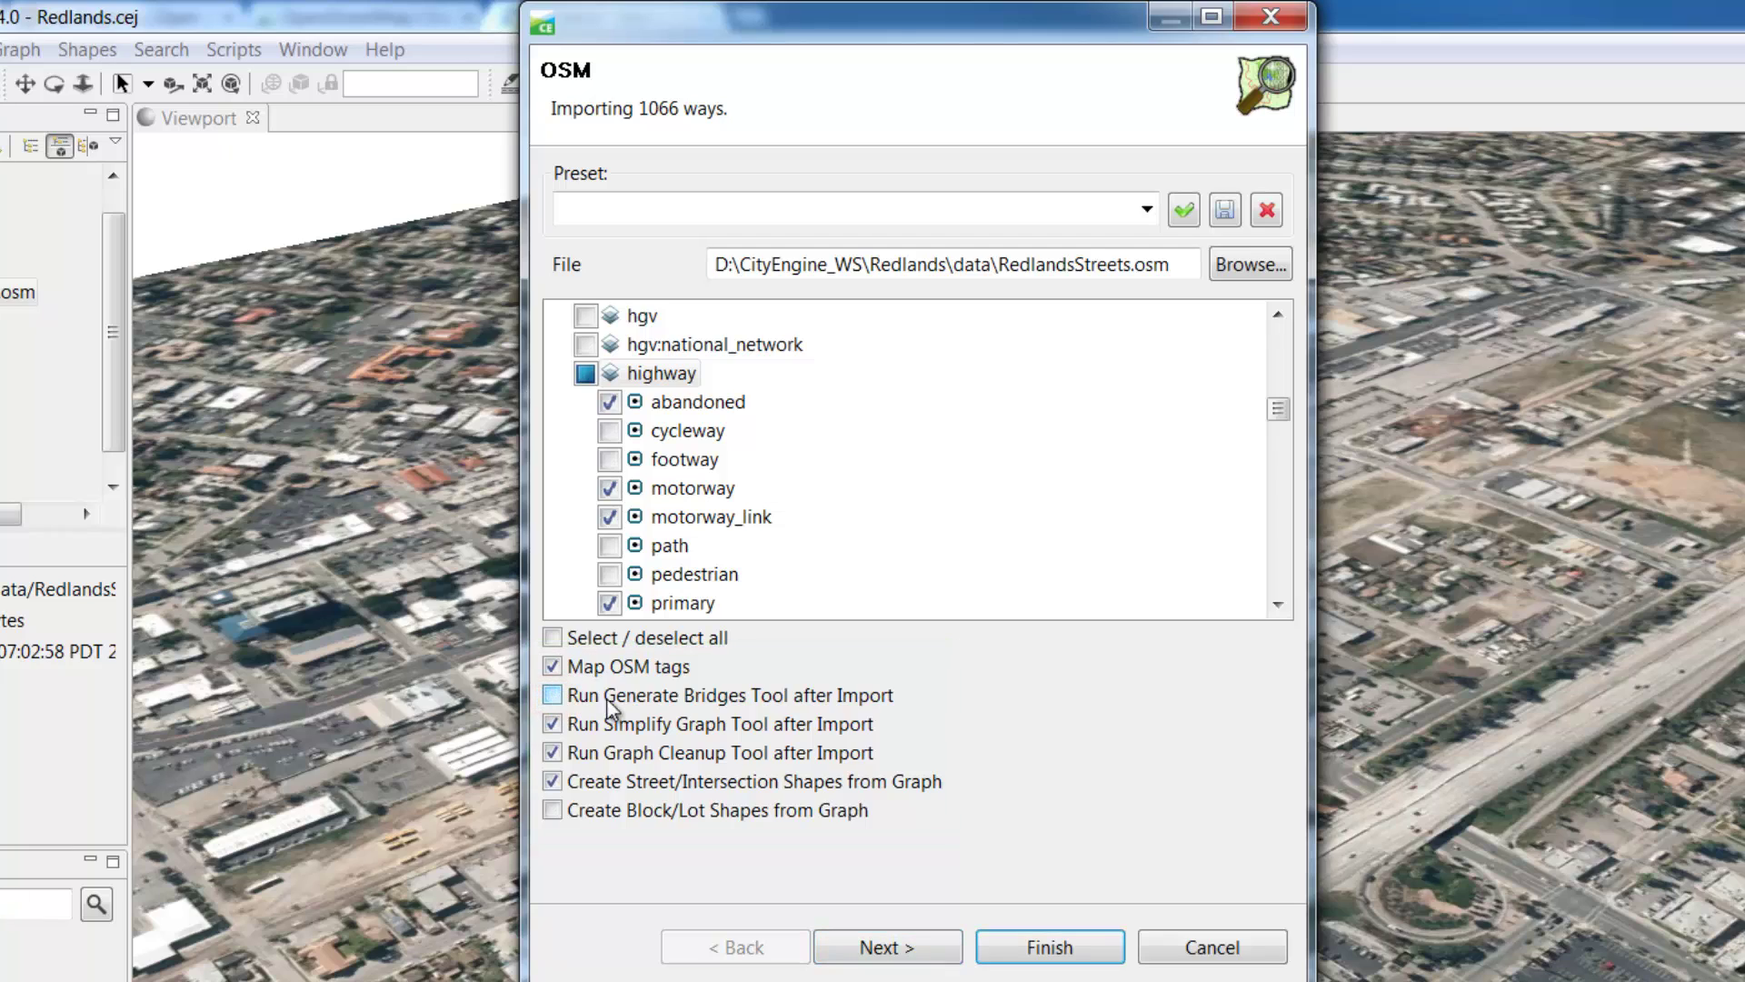
Set the graph simplification Threshold Angle to 10 degrees.
{"action": "left_click", "coordinate": [855, 948]}
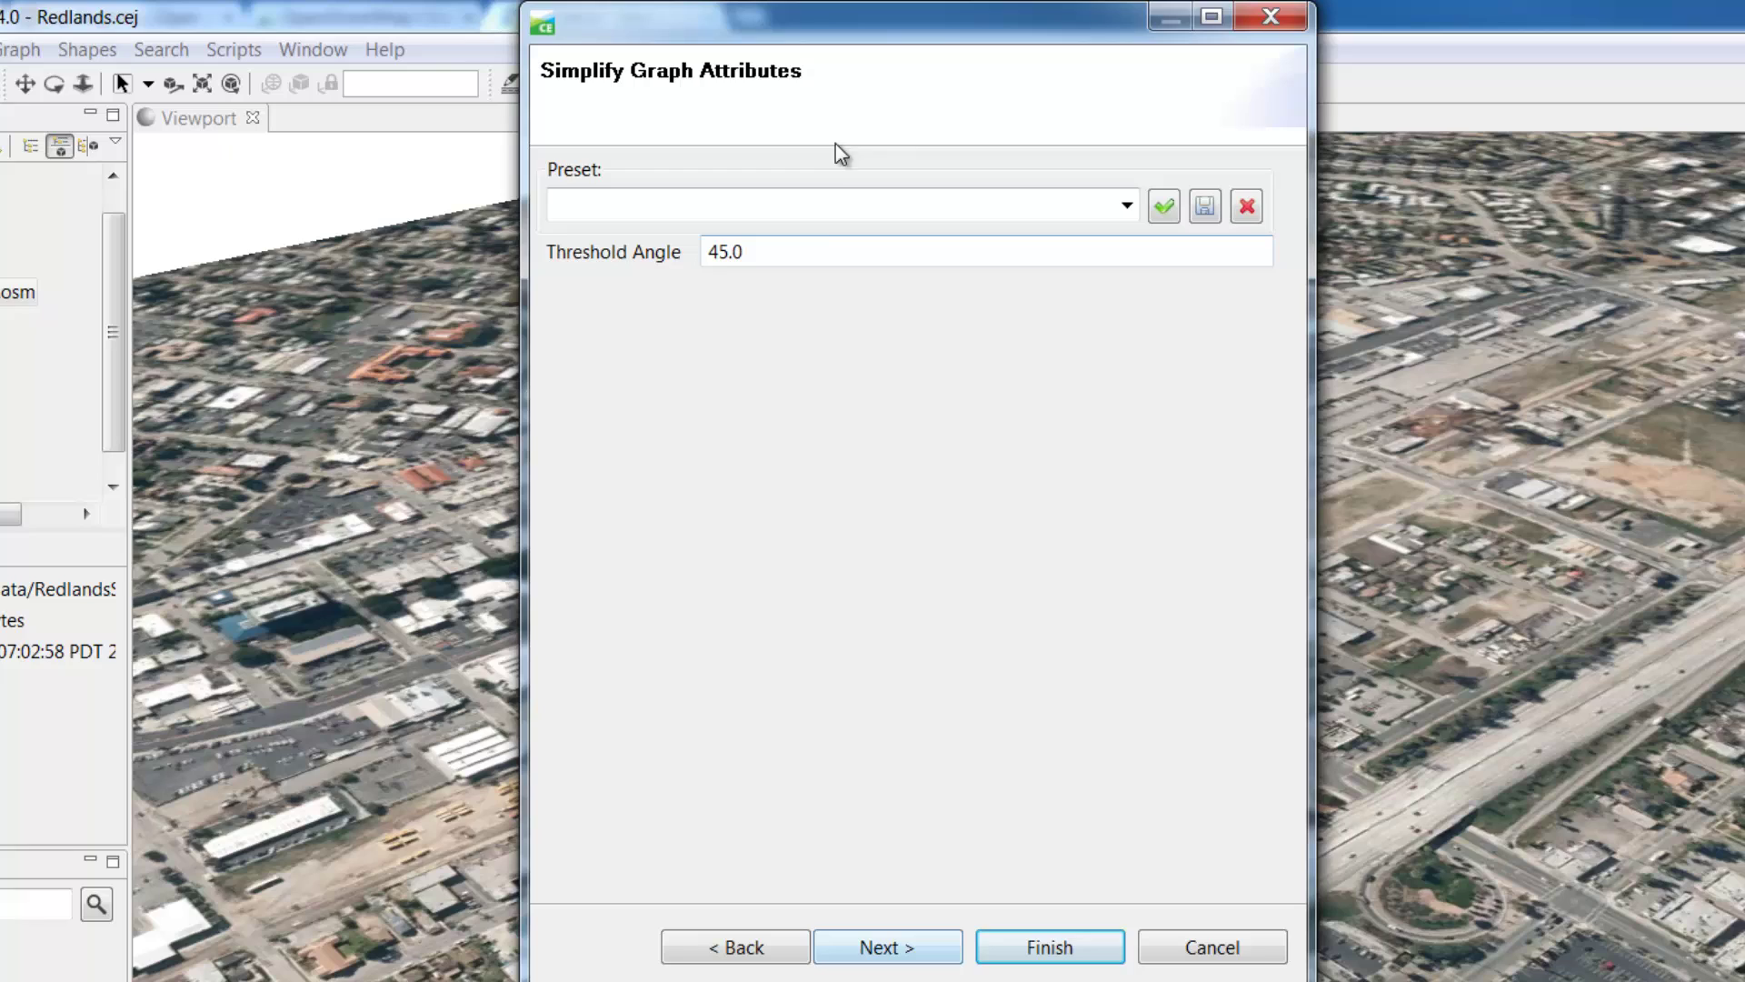
{"action": "left_click", "coordinate": [775, 252]}
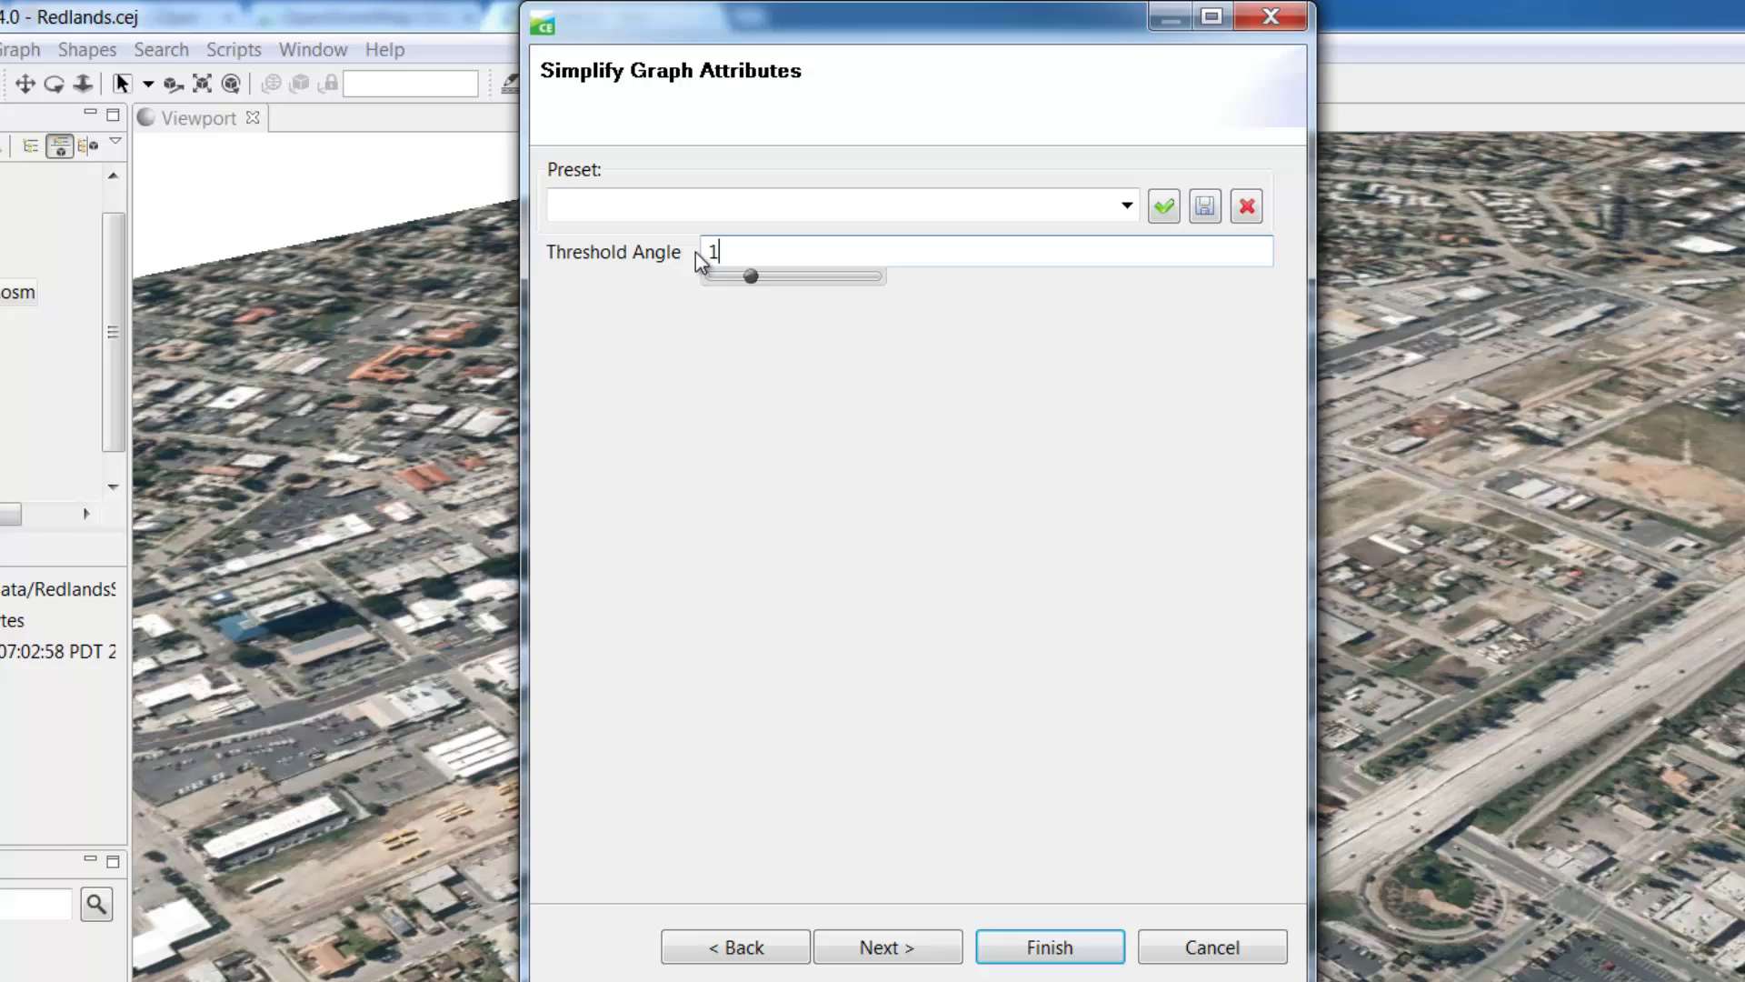
{"action": "type", "text": "0"}
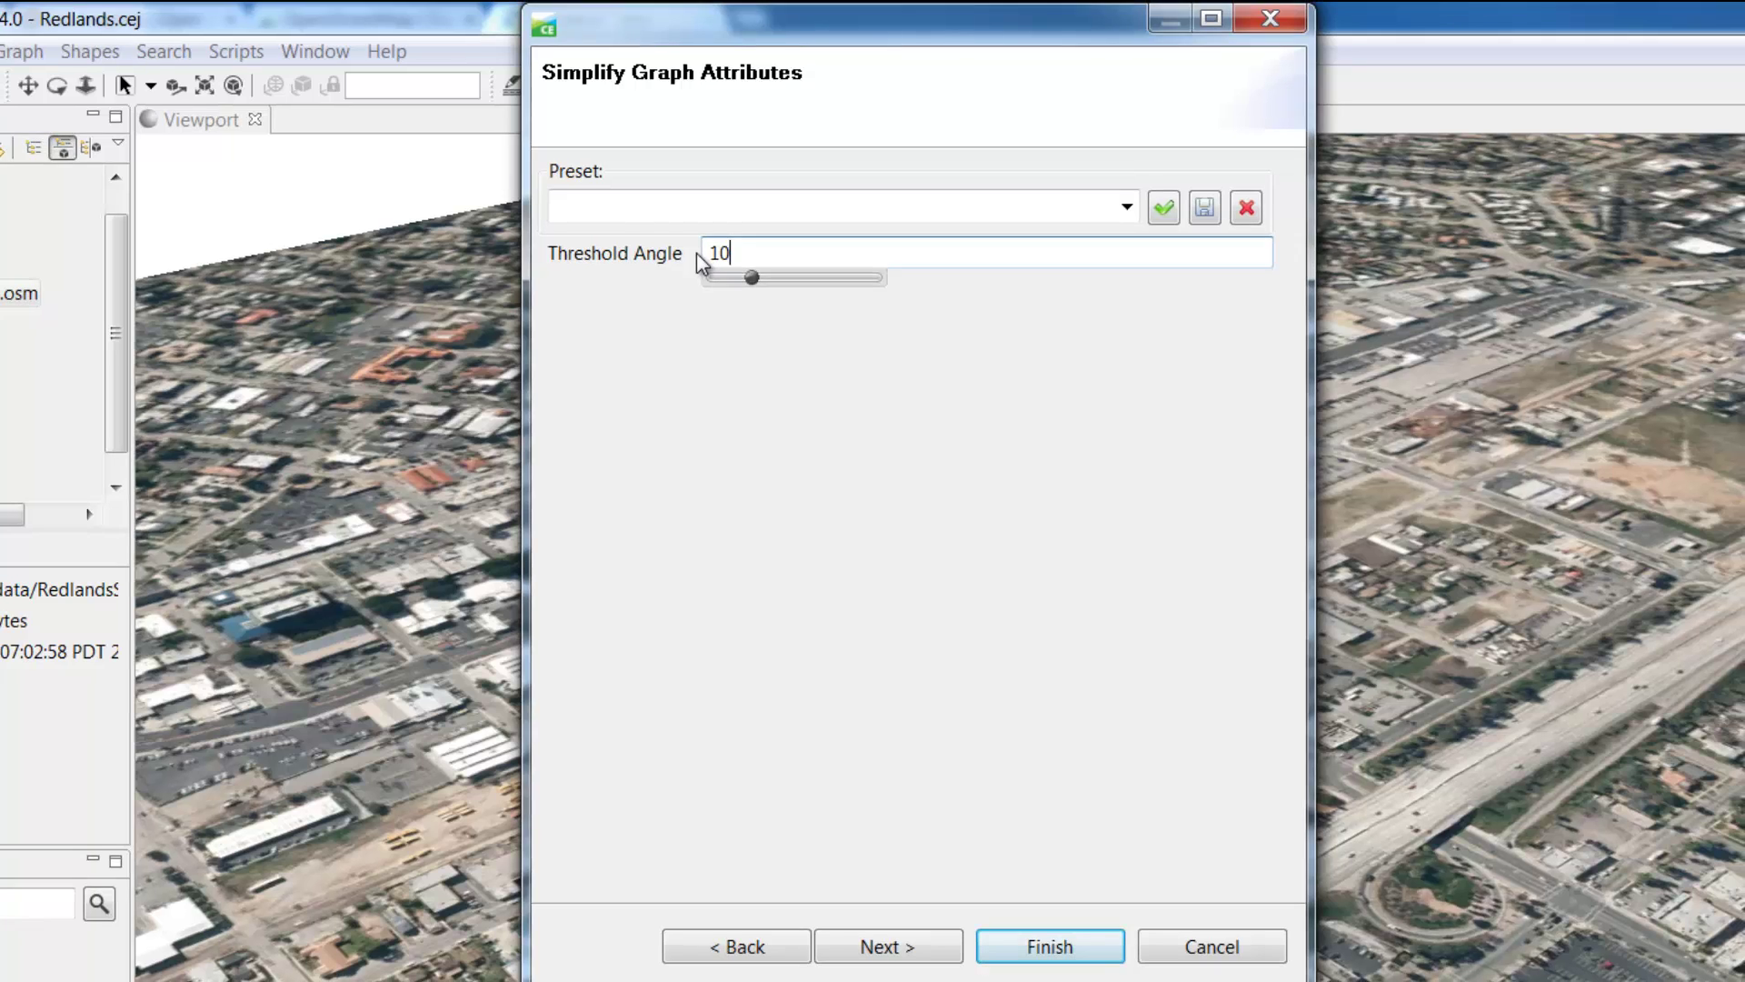
{"action": "left_click", "coordinate": [740, 549]}
Enable Merge Nodes with horizontal and vertical distances of 5, then finish the import.
{"action": "left_click", "coordinate": [895, 947]}
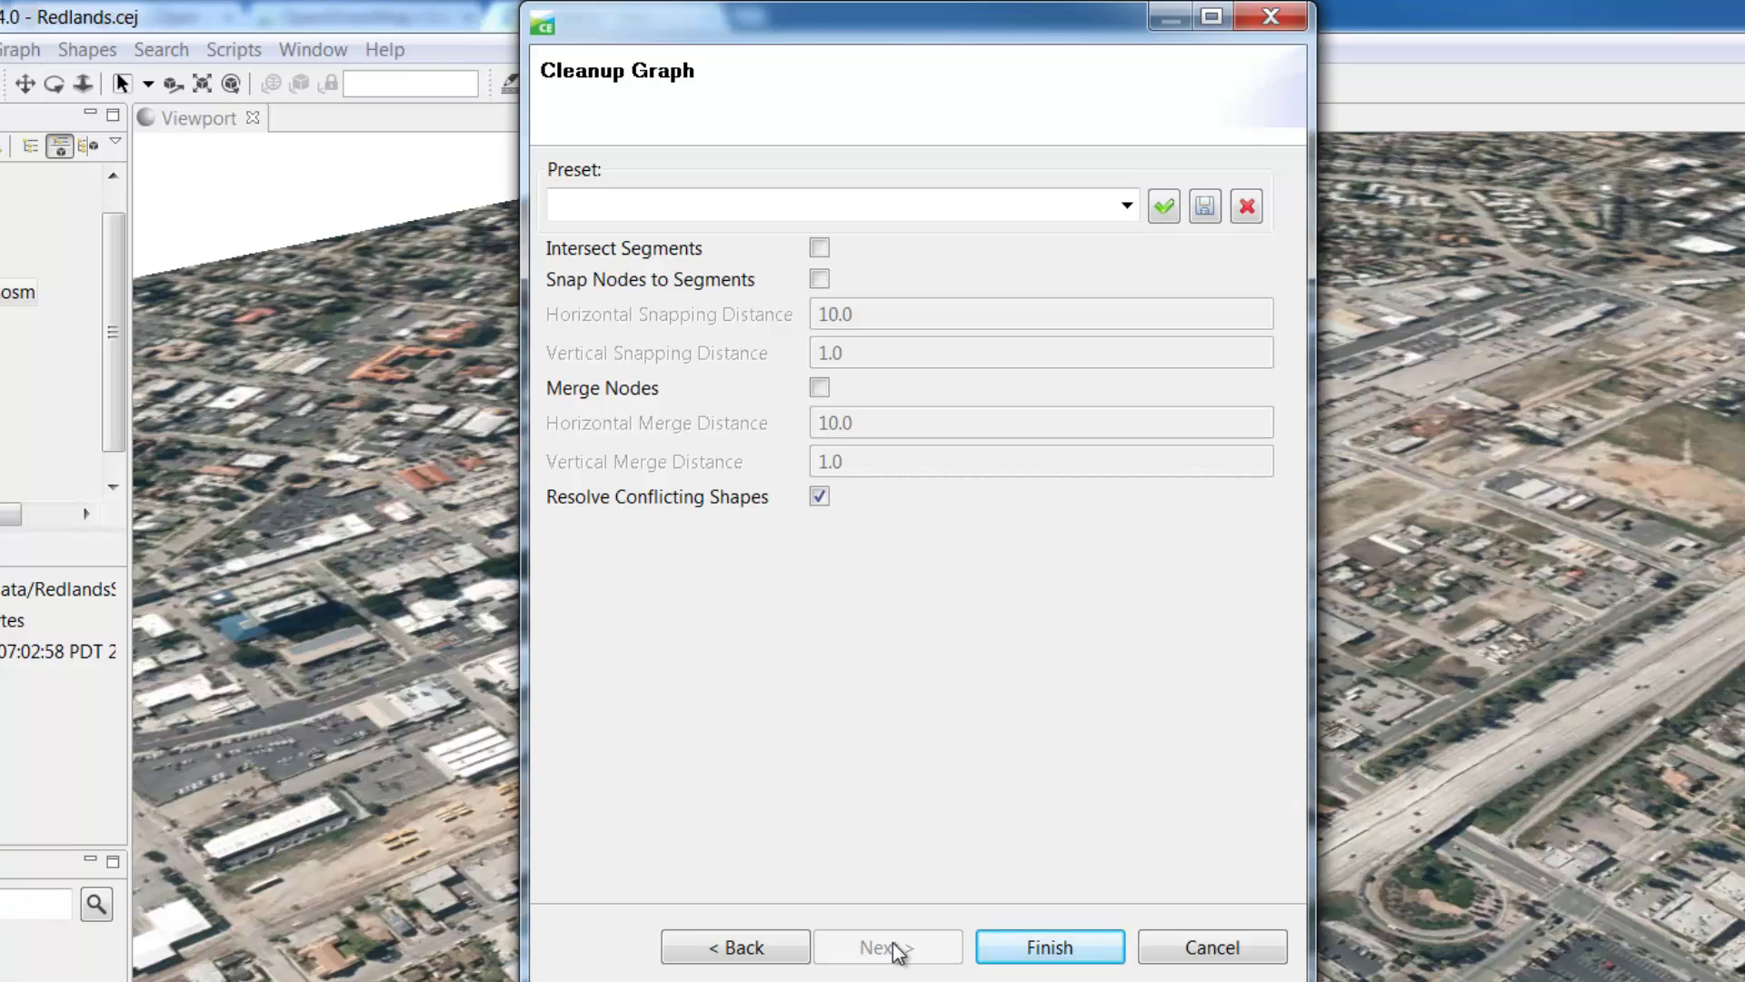
{"action": "left_click", "coordinate": [819, 388]}
{"action": "left_click_drag", "start_coordinate": [890, 422], "coordinate": [811, 468]}
{"action": "type", "text": "5"}
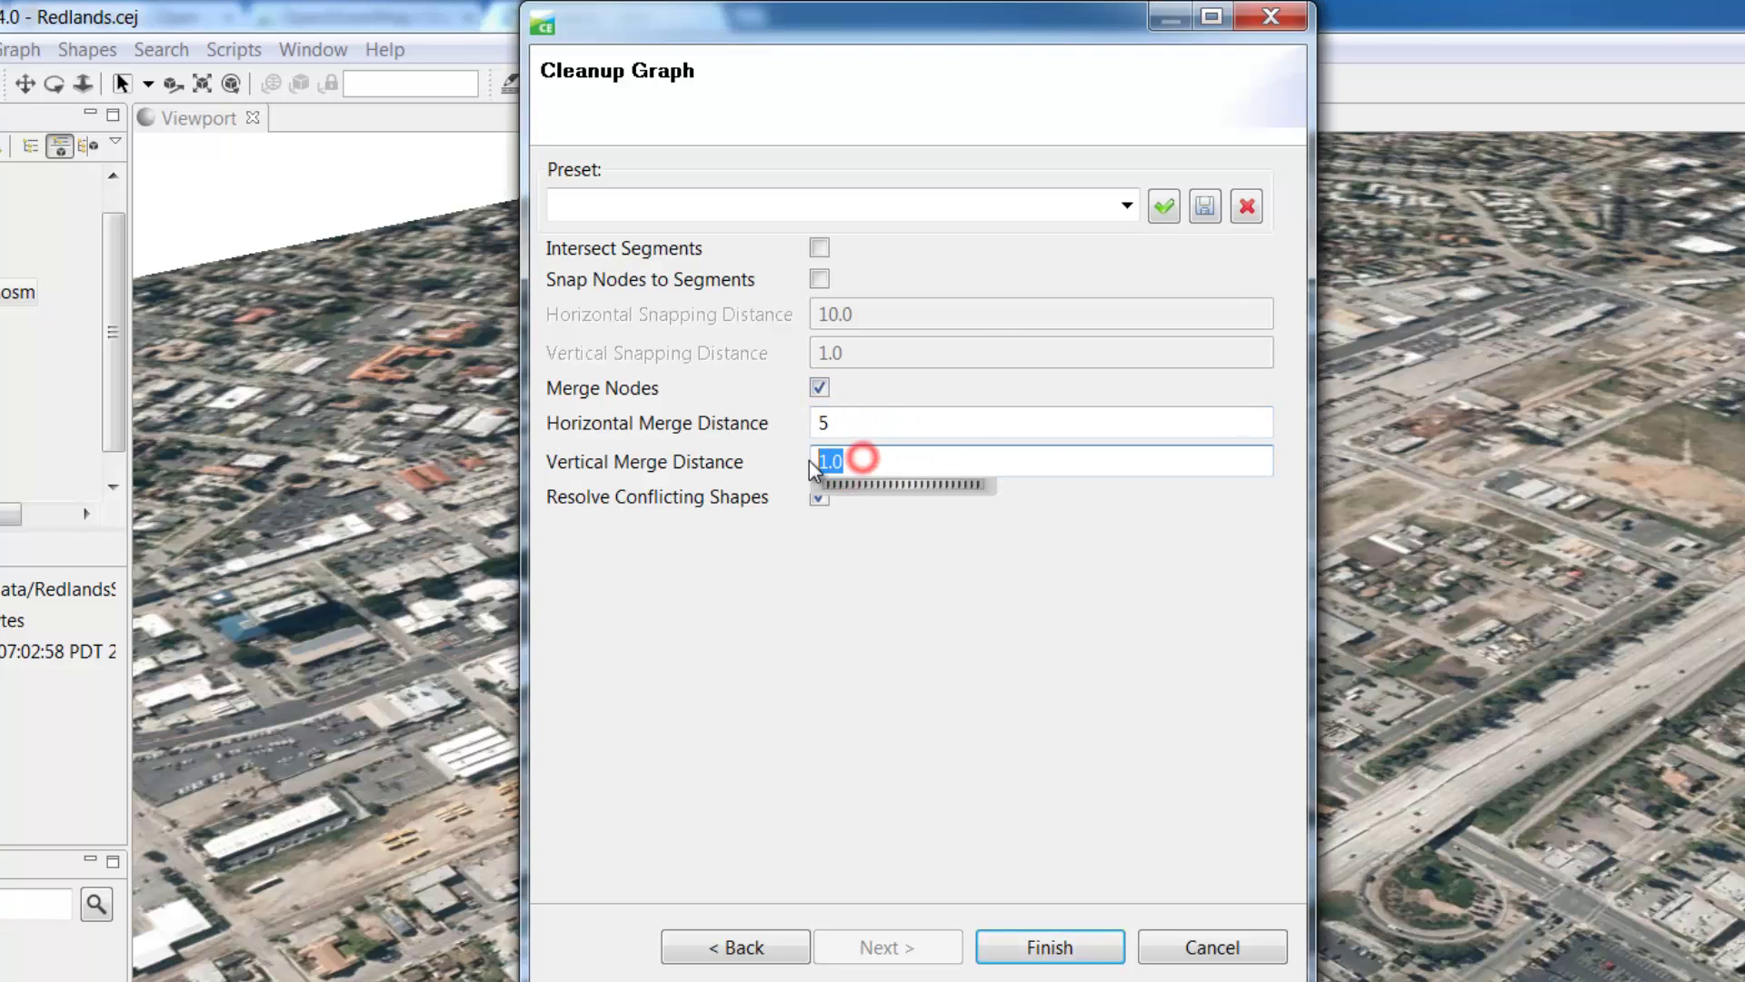
{"action": "type", "text": "5"}
{"action": "left_click", "coordinate": [841, 422]}
{"action": "left_click", "coordinate": [1033, 951]}
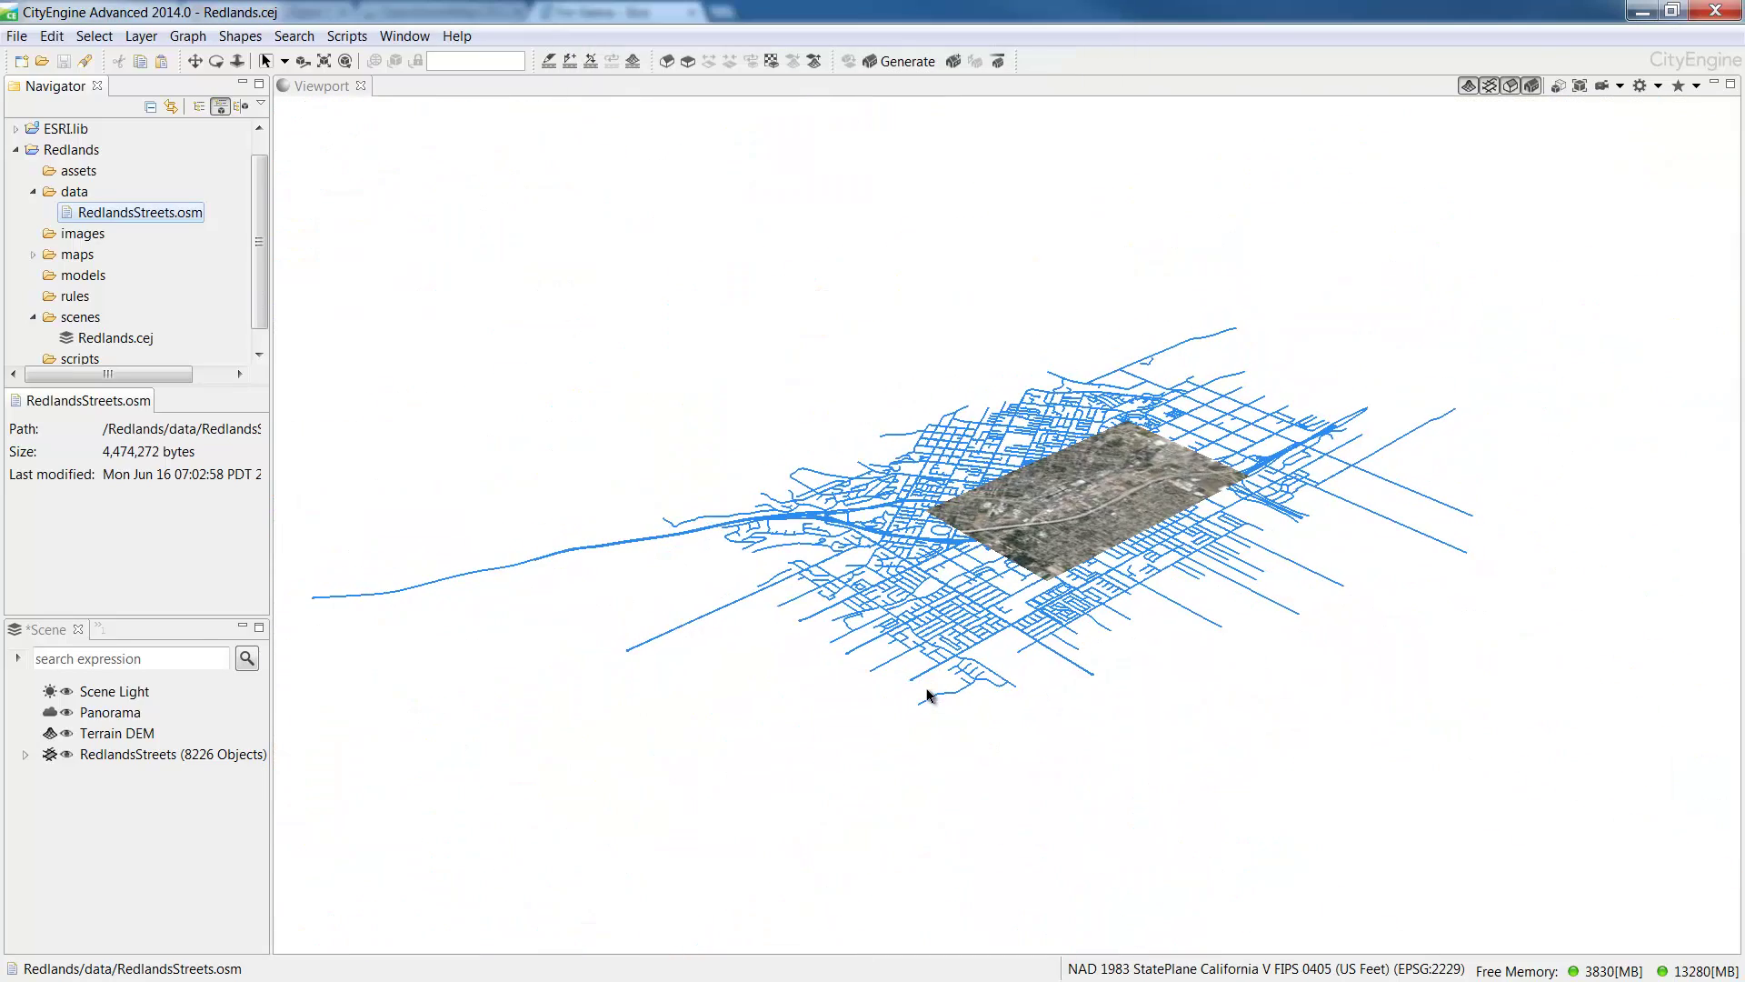
Show the RedlandsStreets layer in the Inspector and rename it to 'OSM Streets'.
{"action": "left_click", "coordinate": [227, 754]}
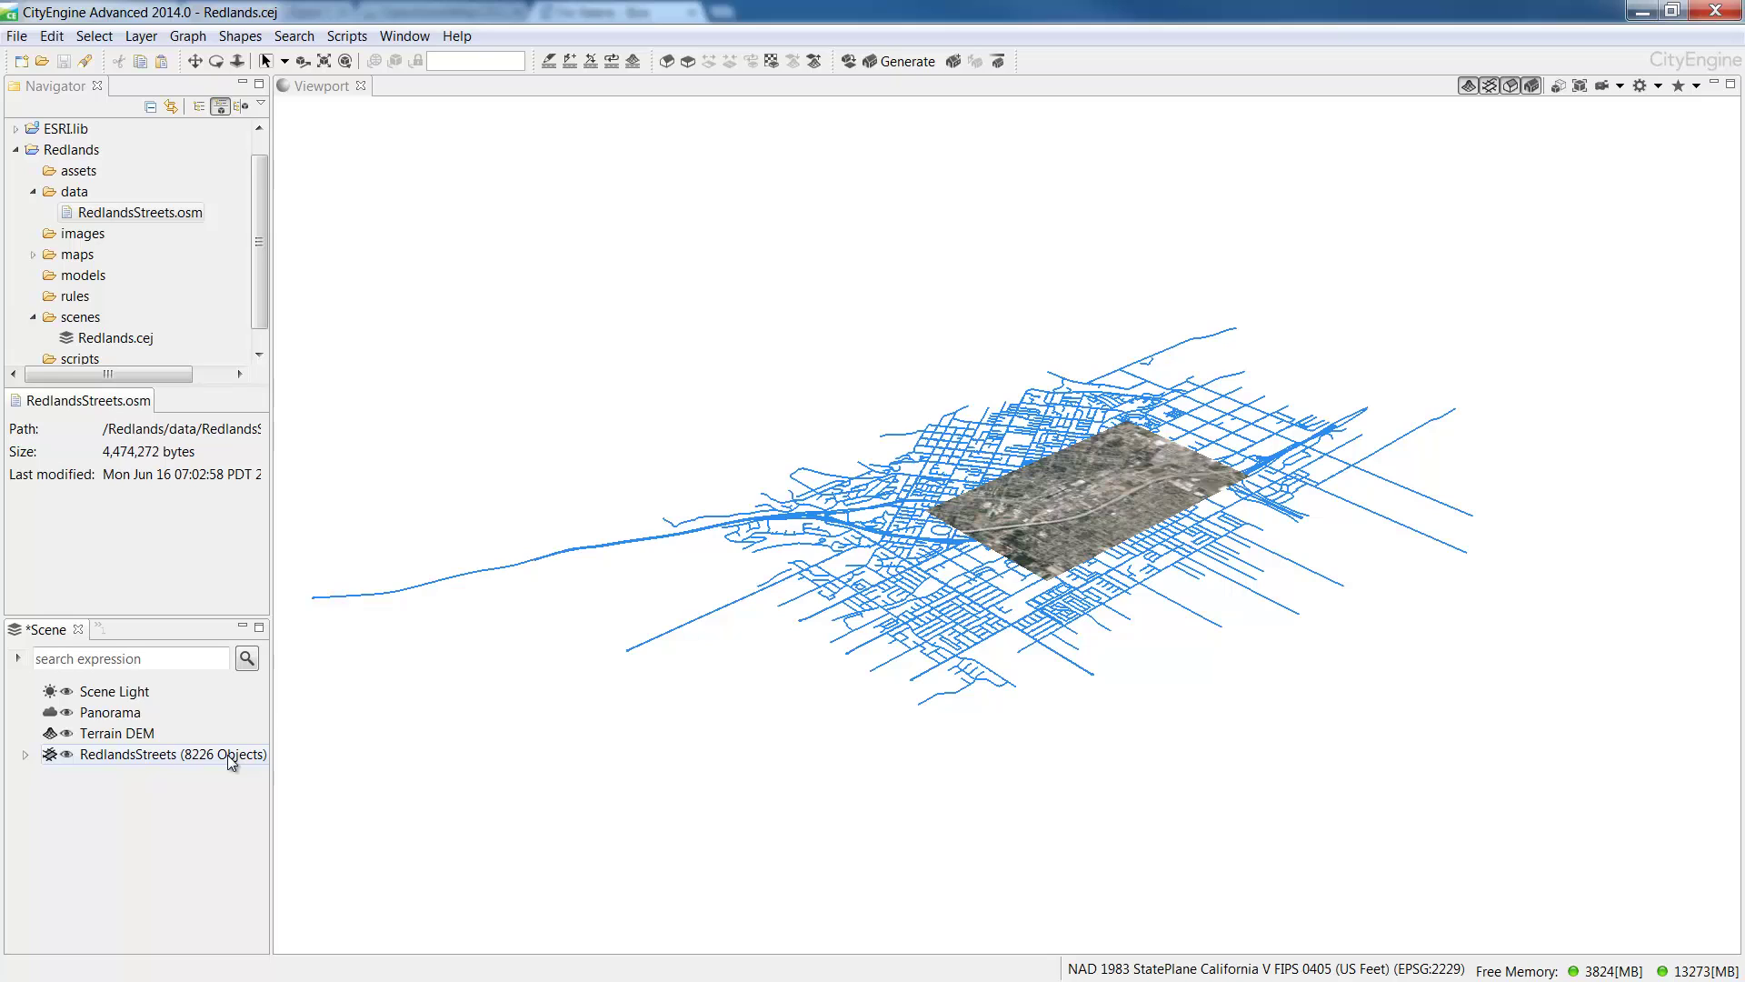
{"action": "left_click", "coordinate": [403, 36]}
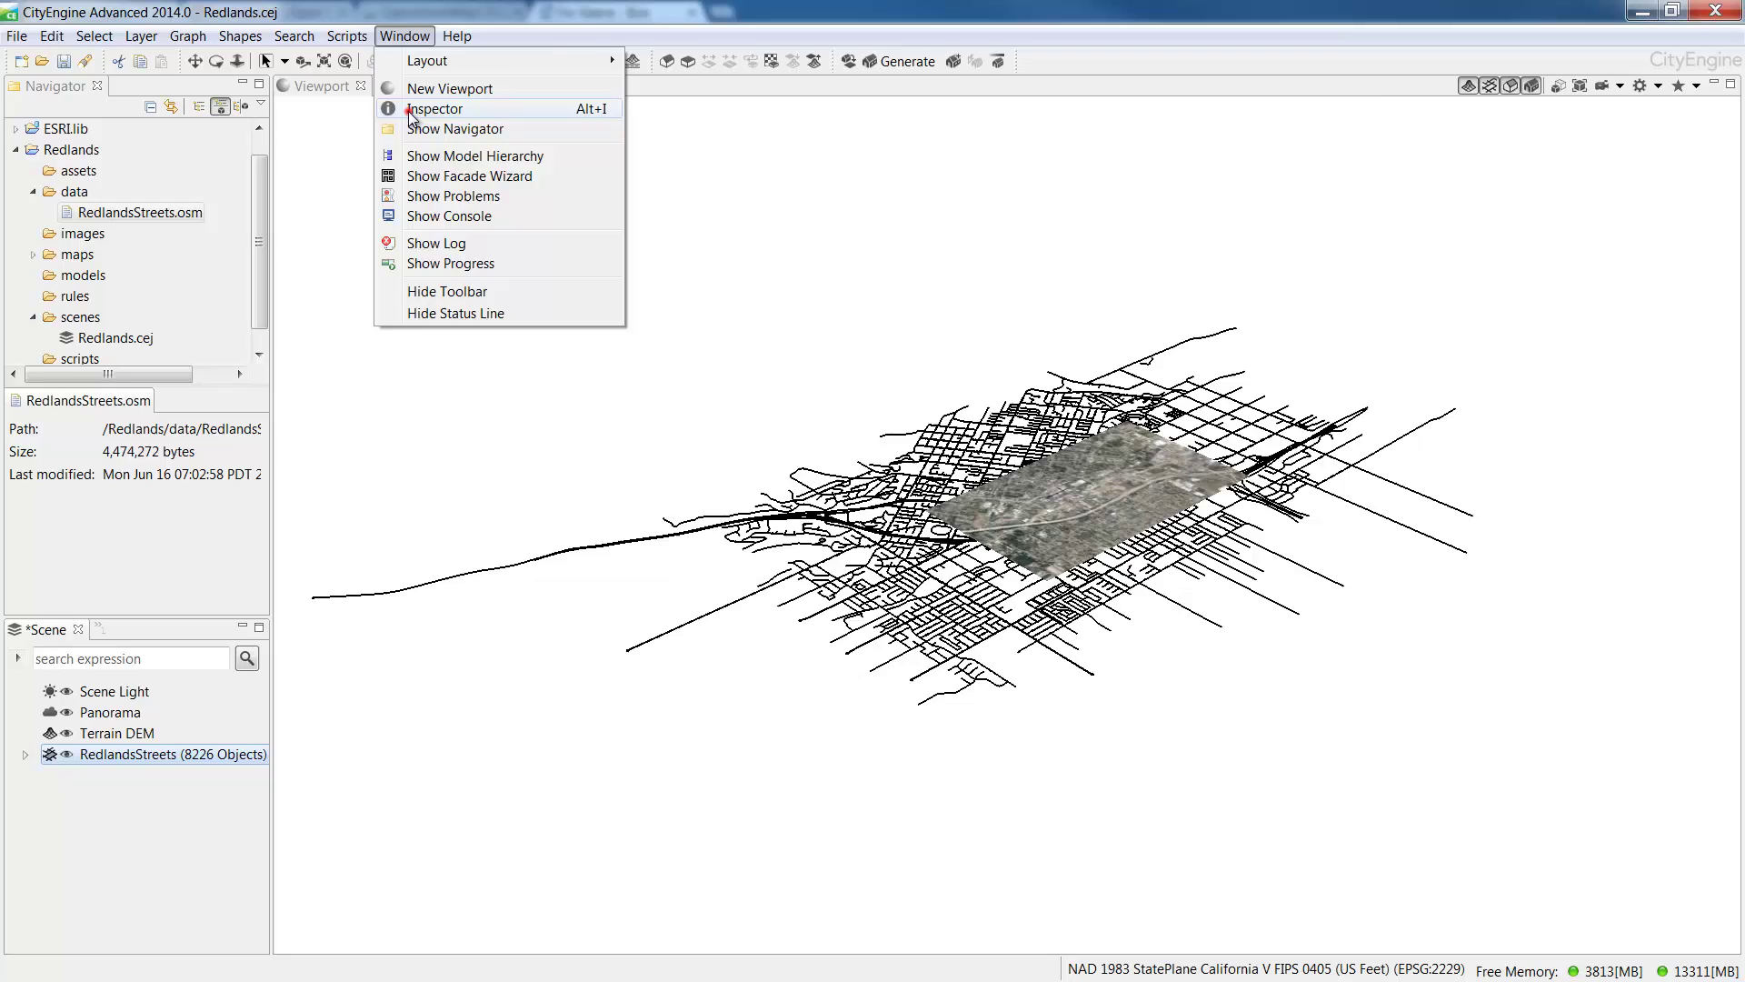
{"action": "left_click", "coordinate": [405, 109]}
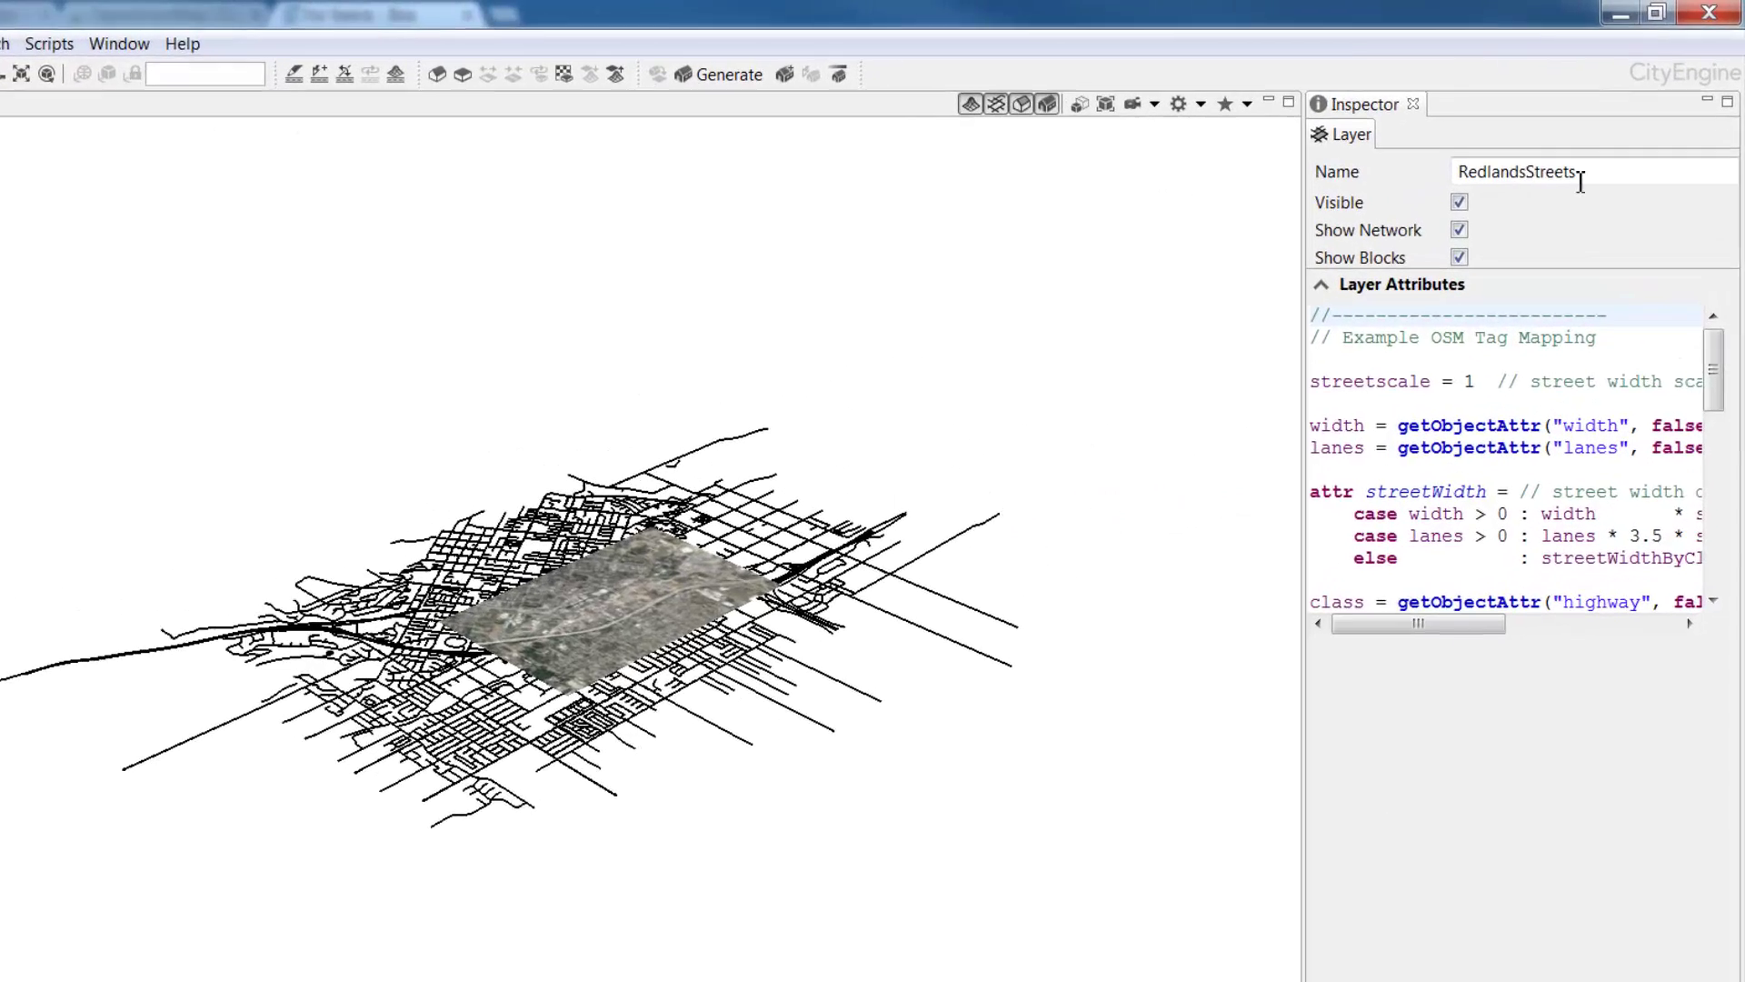
{"action": "left_click", "coordinate": [1610, 142]}
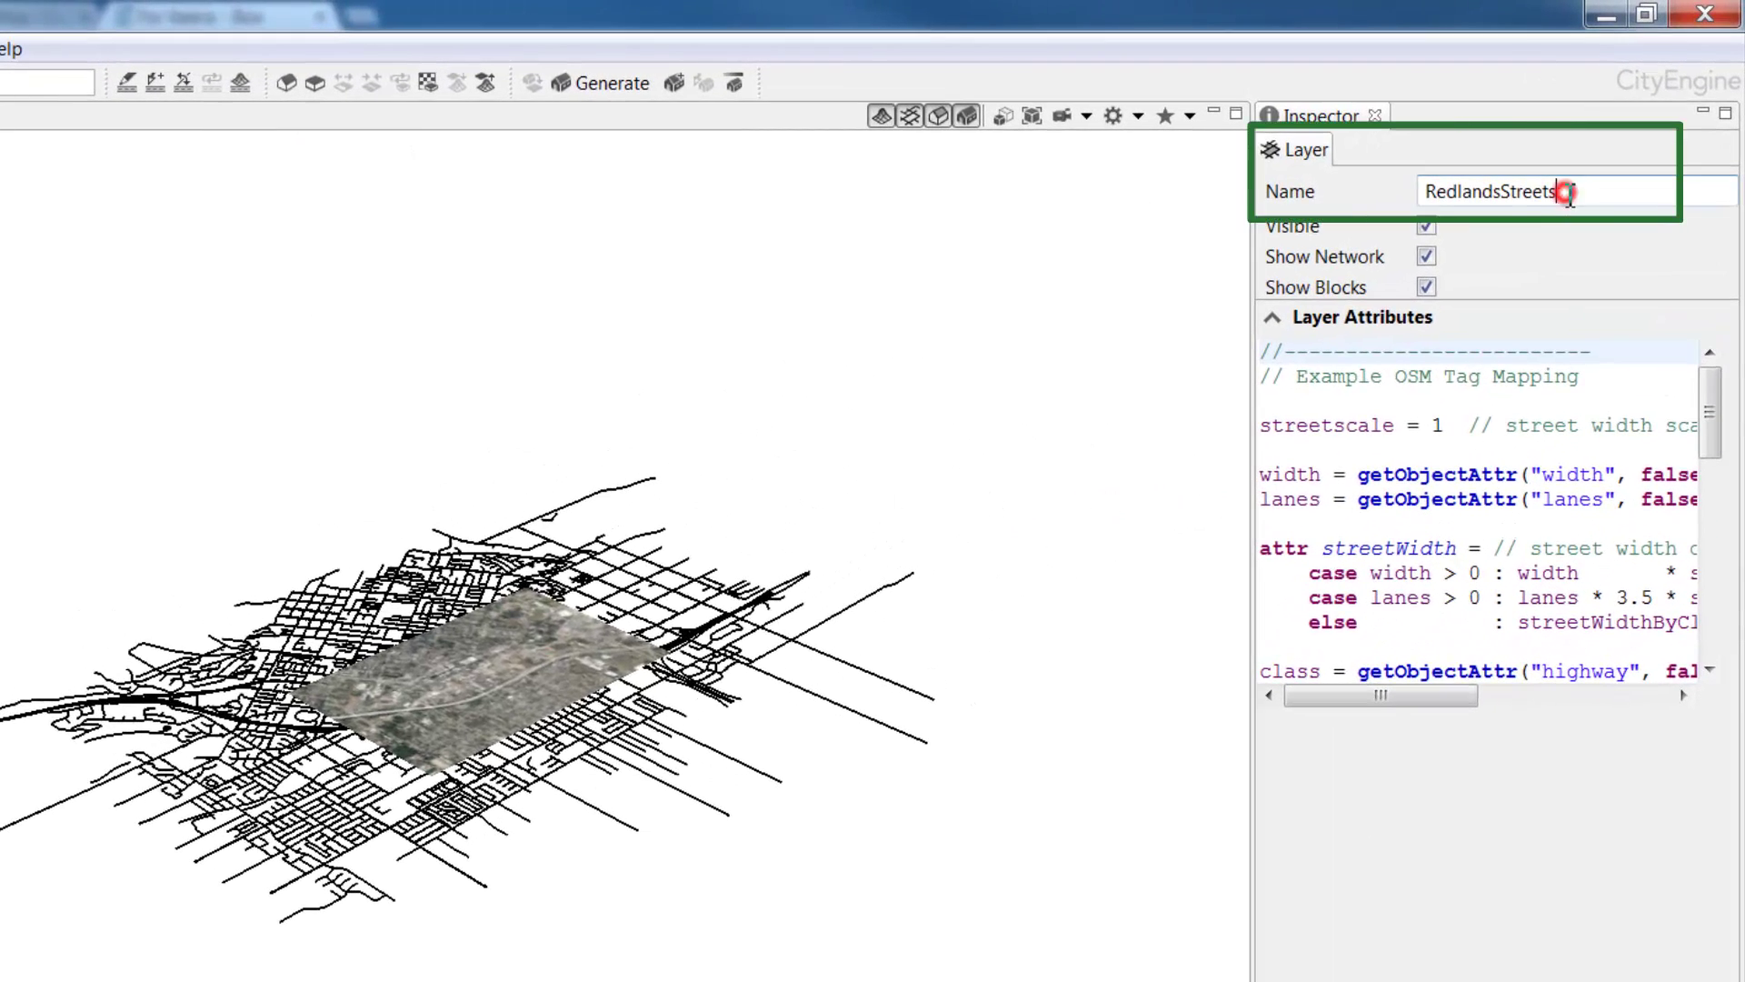
{"action": "left_click_drag", "start_coordinate": [1566, 193], "coordinate": [1430, 192]}
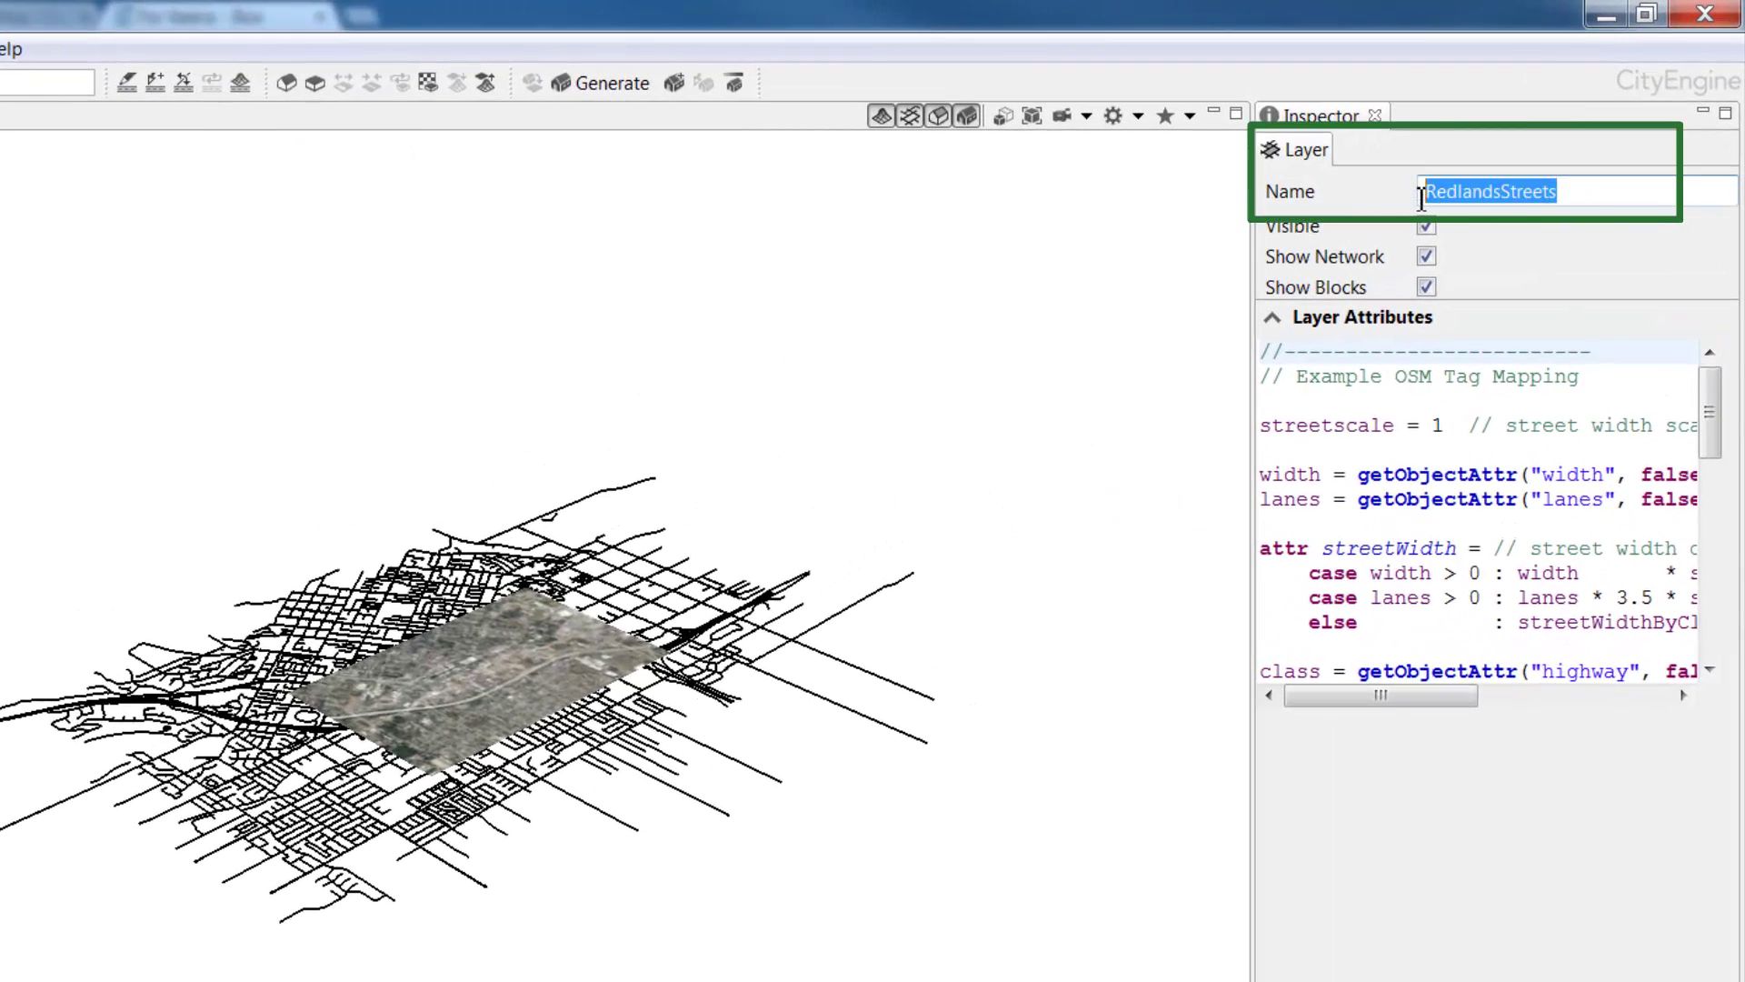
{"action": "type", "text": "OSM "}
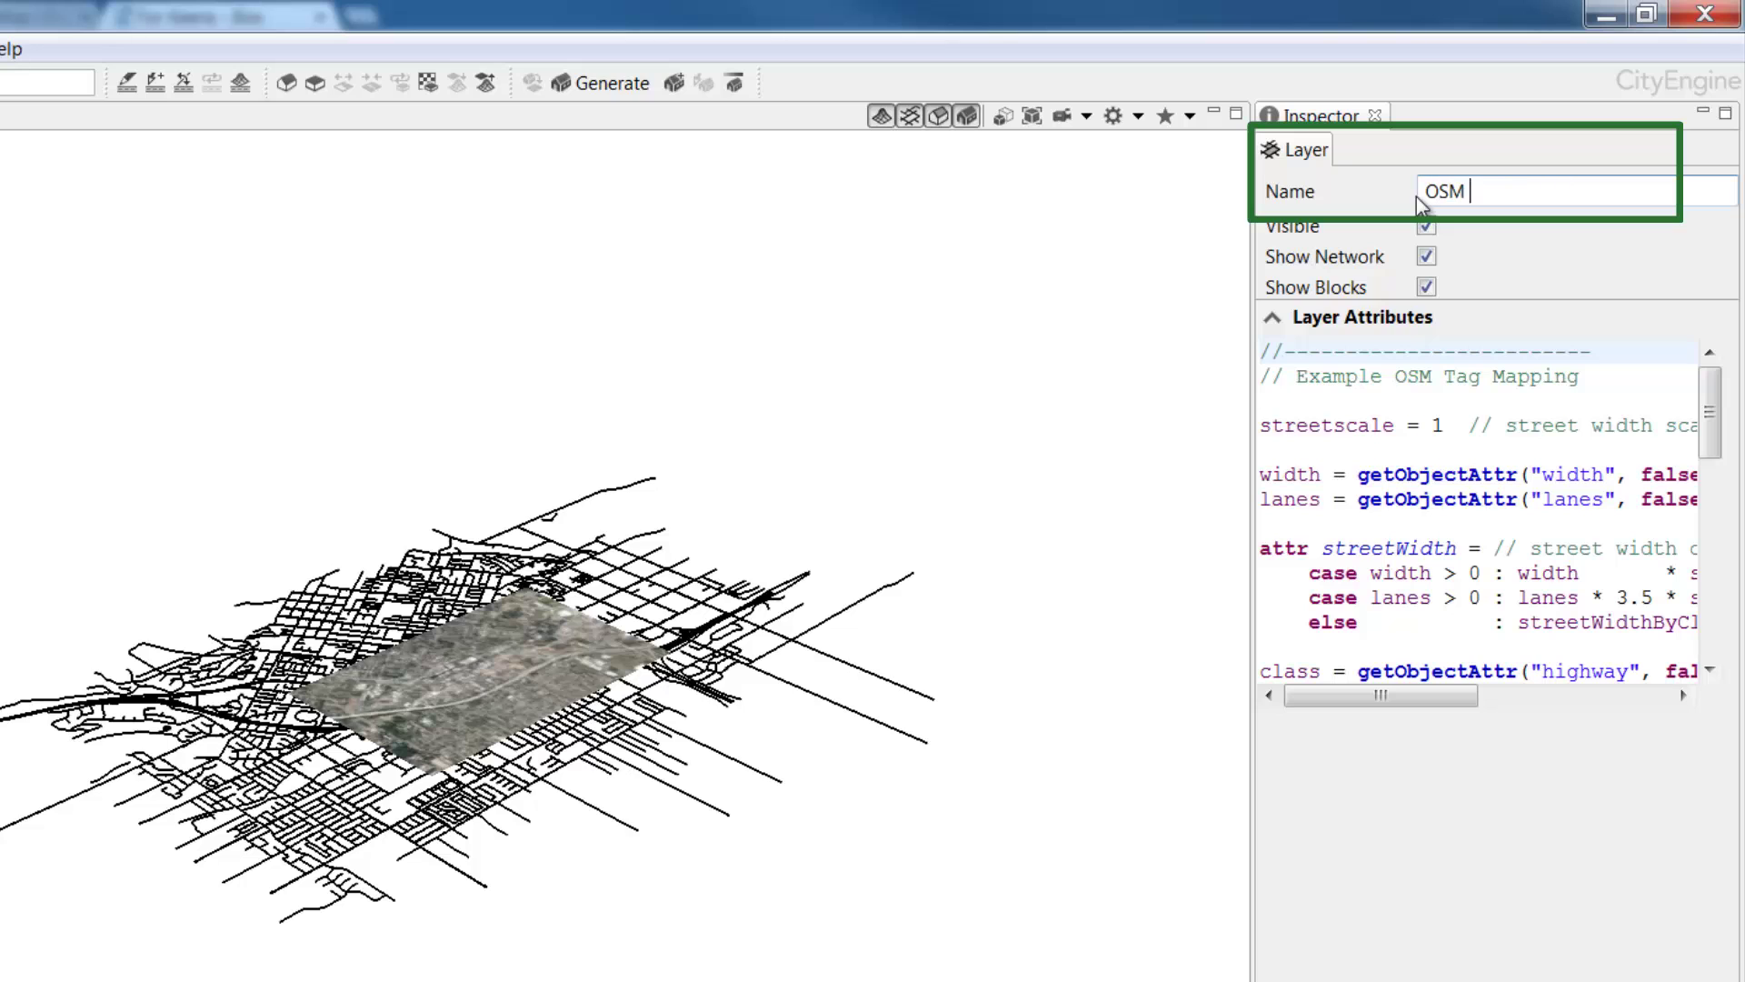
{"action": "type", "text": "Streets"}
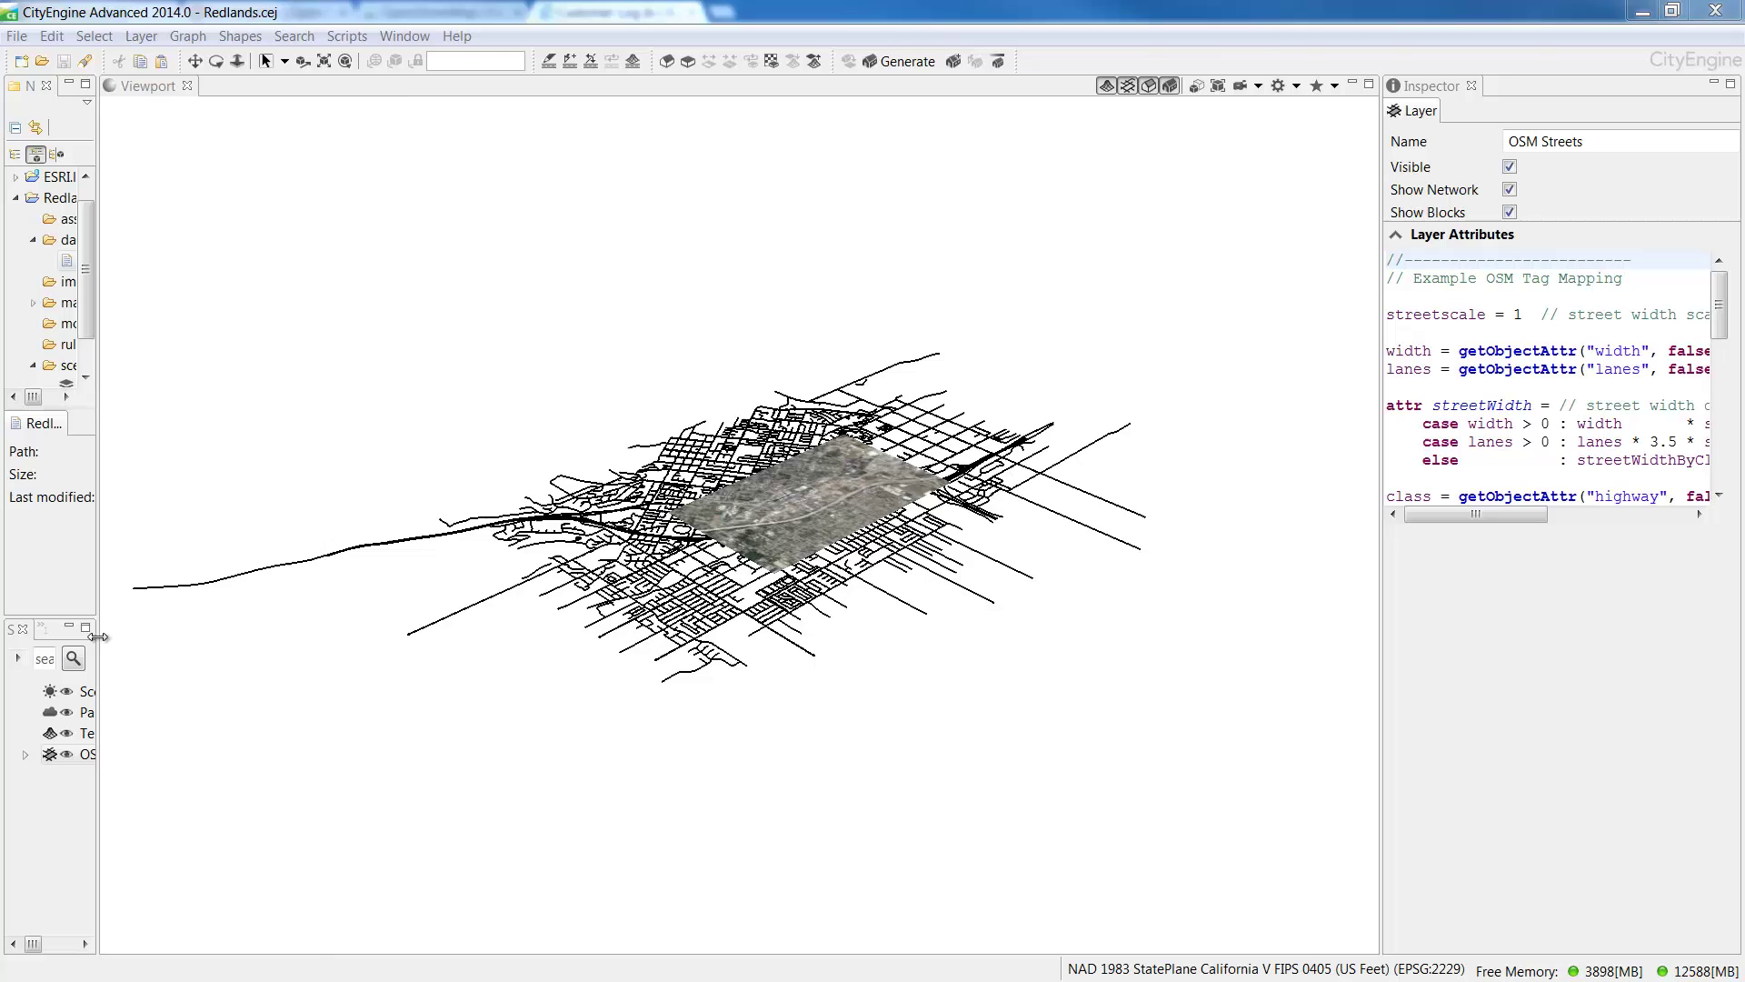
Run Align Graph to Terrain on OSM Streets with Terrain DEM as the heightmap.
{"action": "left_click_drag", "start_coordinate": [97, 638], "coordinate": [313, 645]}
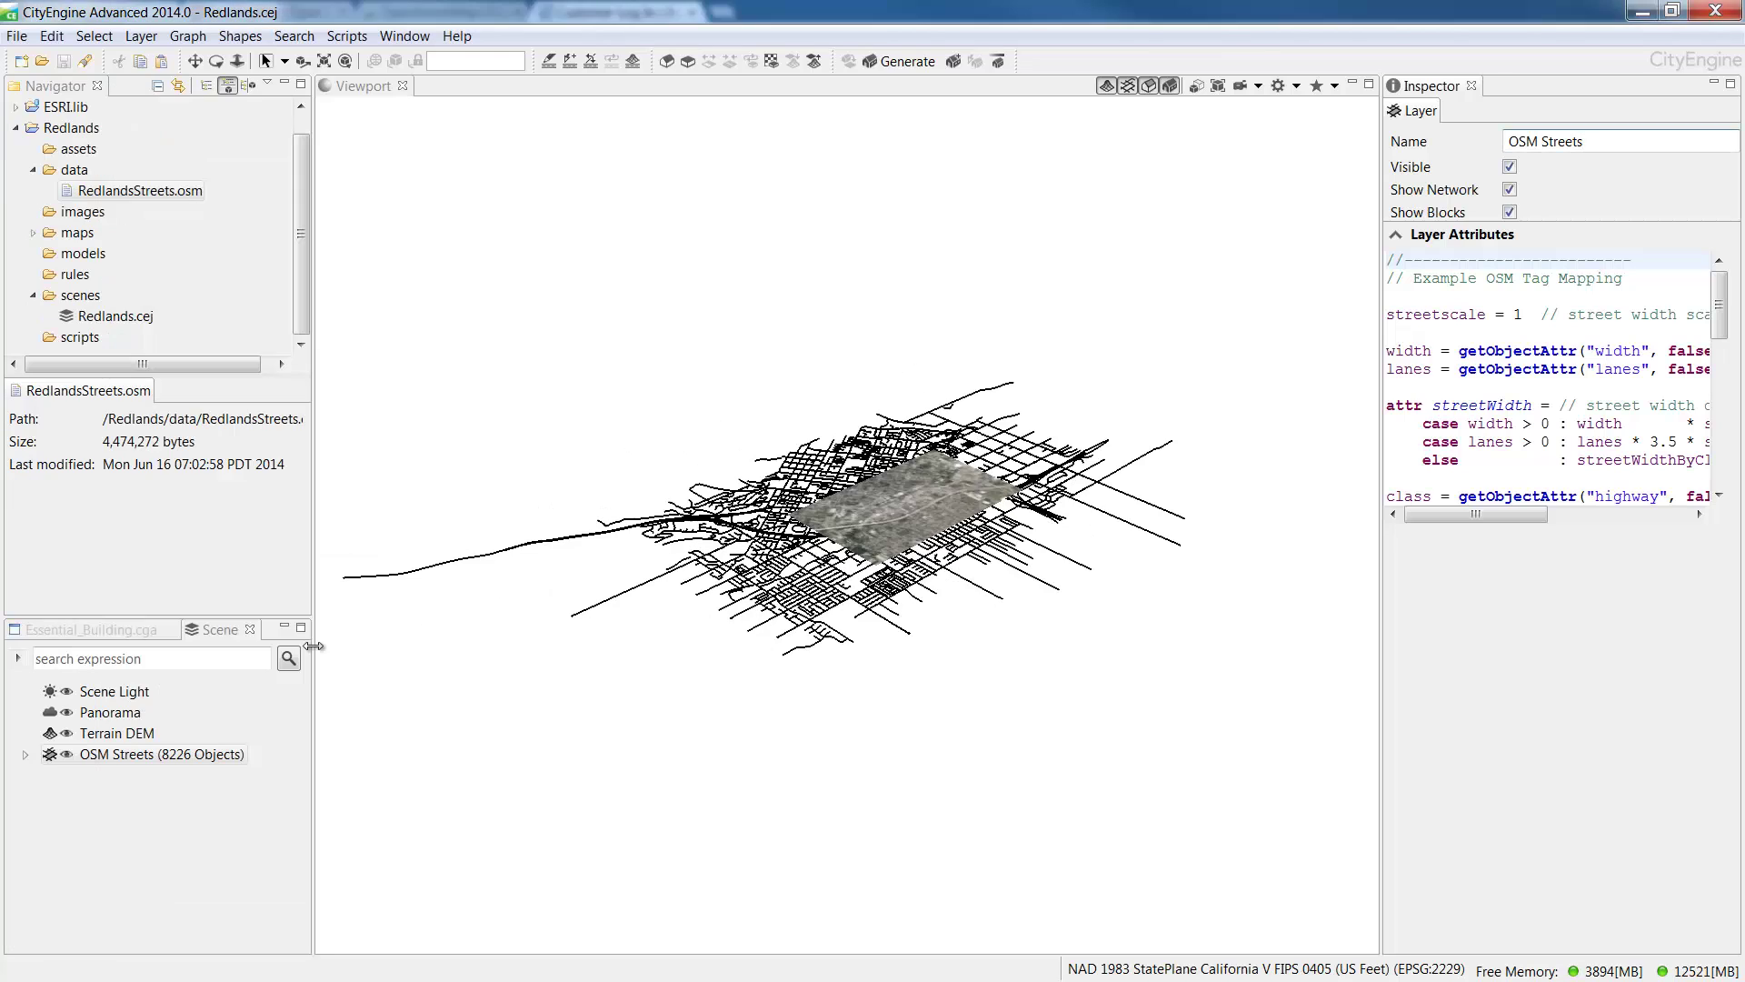
{"action": "right_click", "coordinate": [161, 761]}
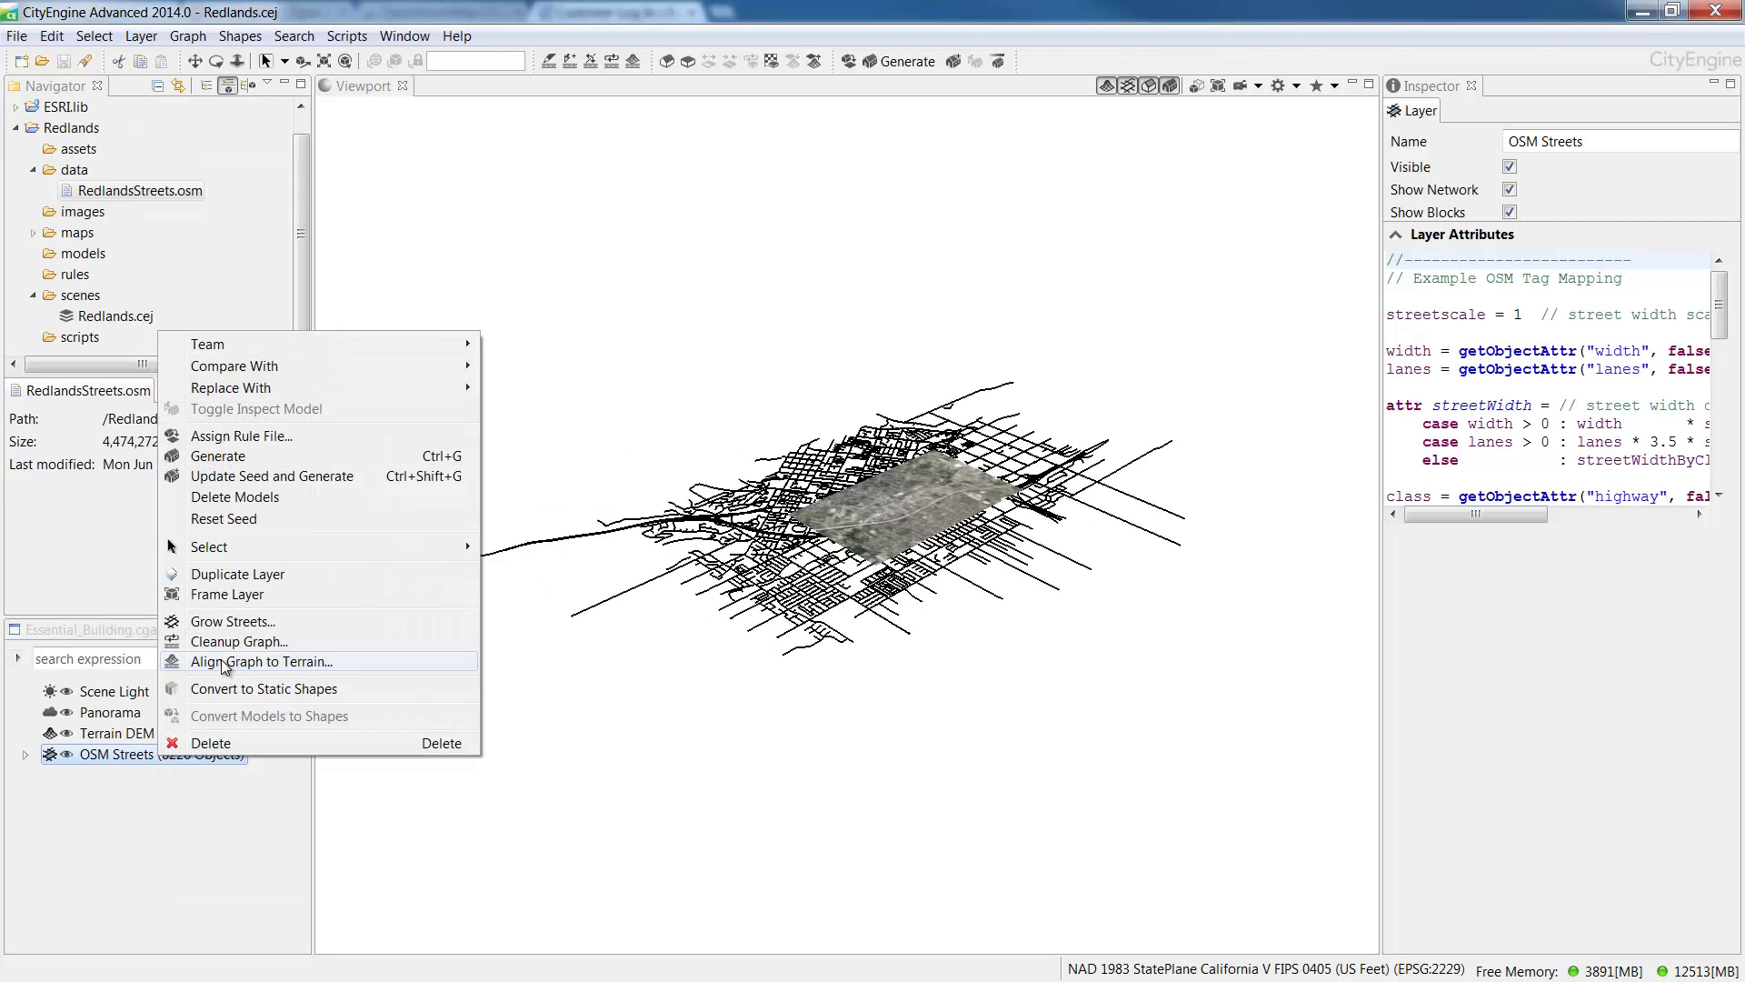
{"action": "left_click", "coordinate": [223, 662]}
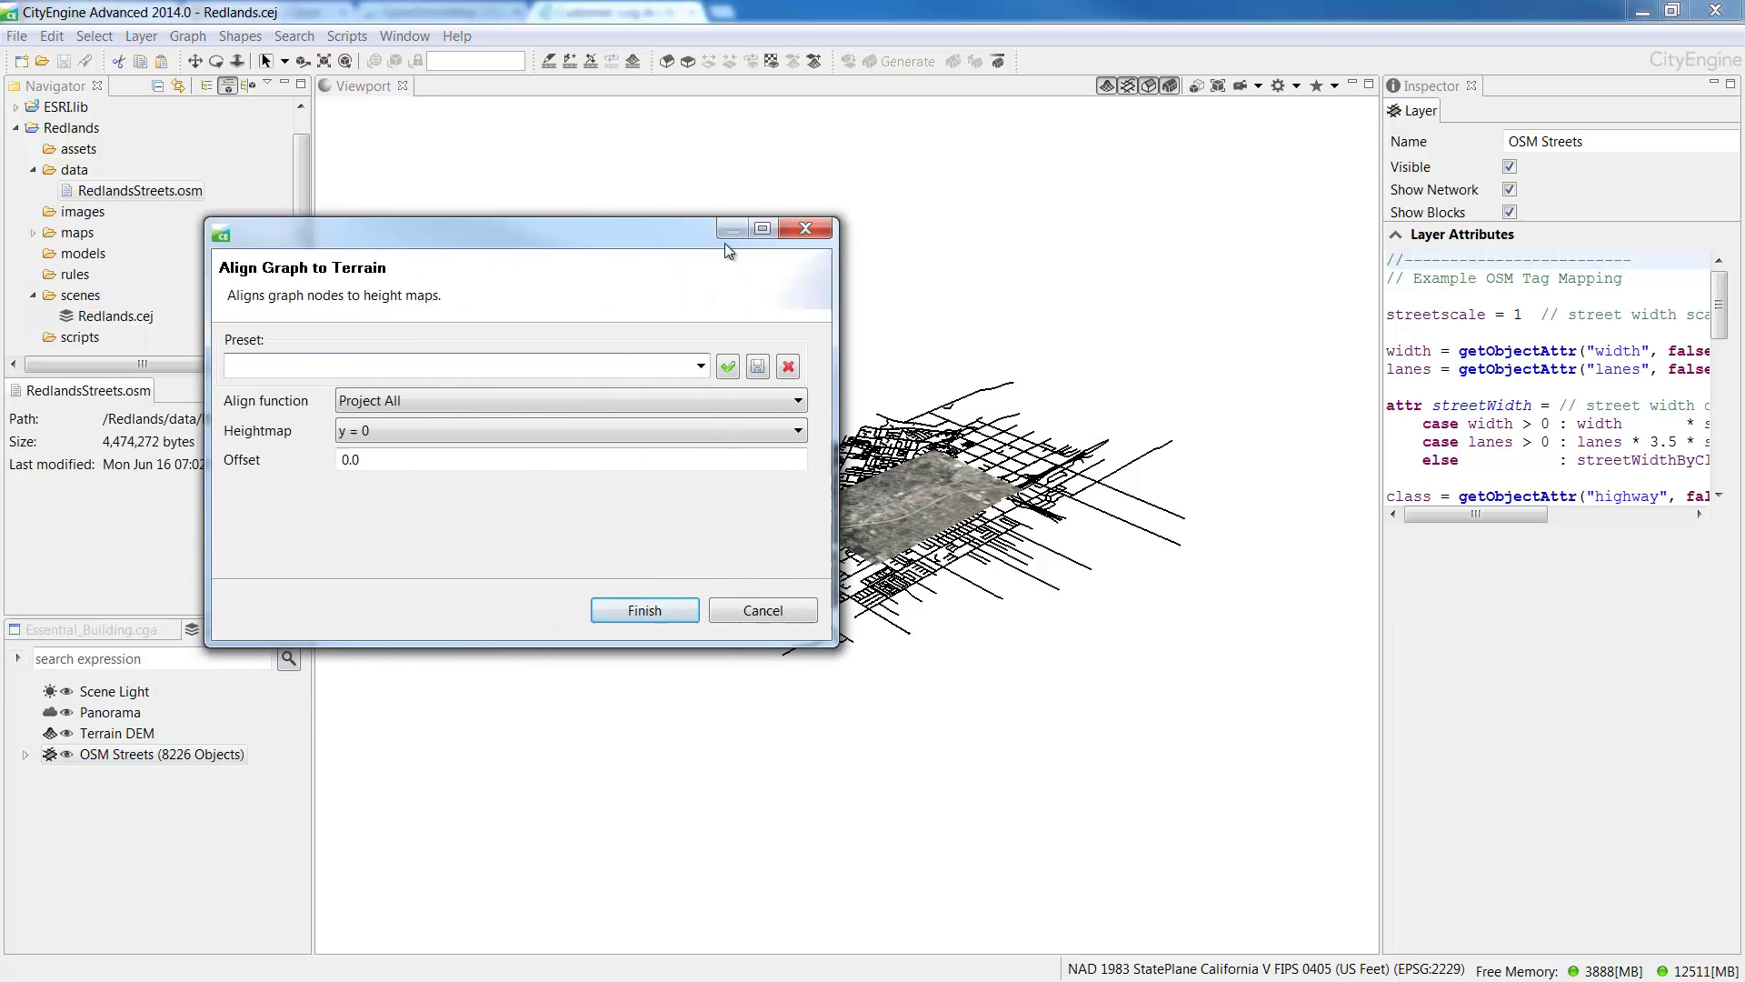
{"action": "left_click_drag", "start_coordinate": [633, 227], "coordinate": [888, 258]}
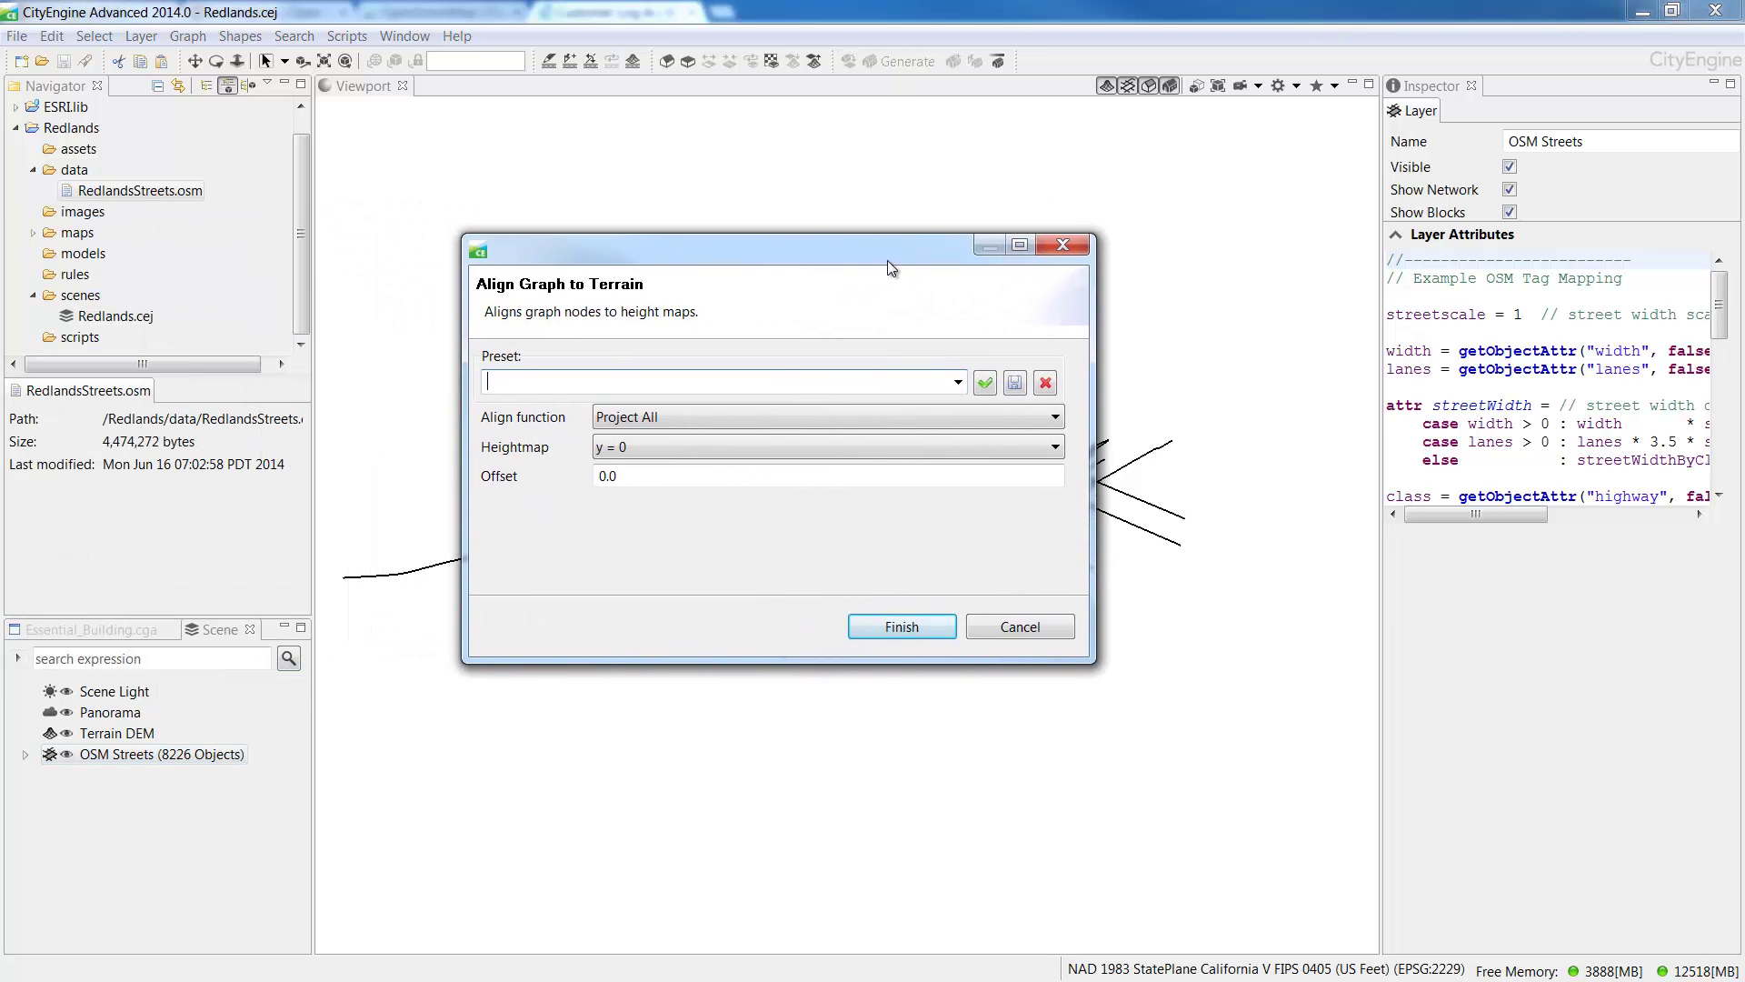
{"action": "left_click", "coordinate": [1056, 447]}
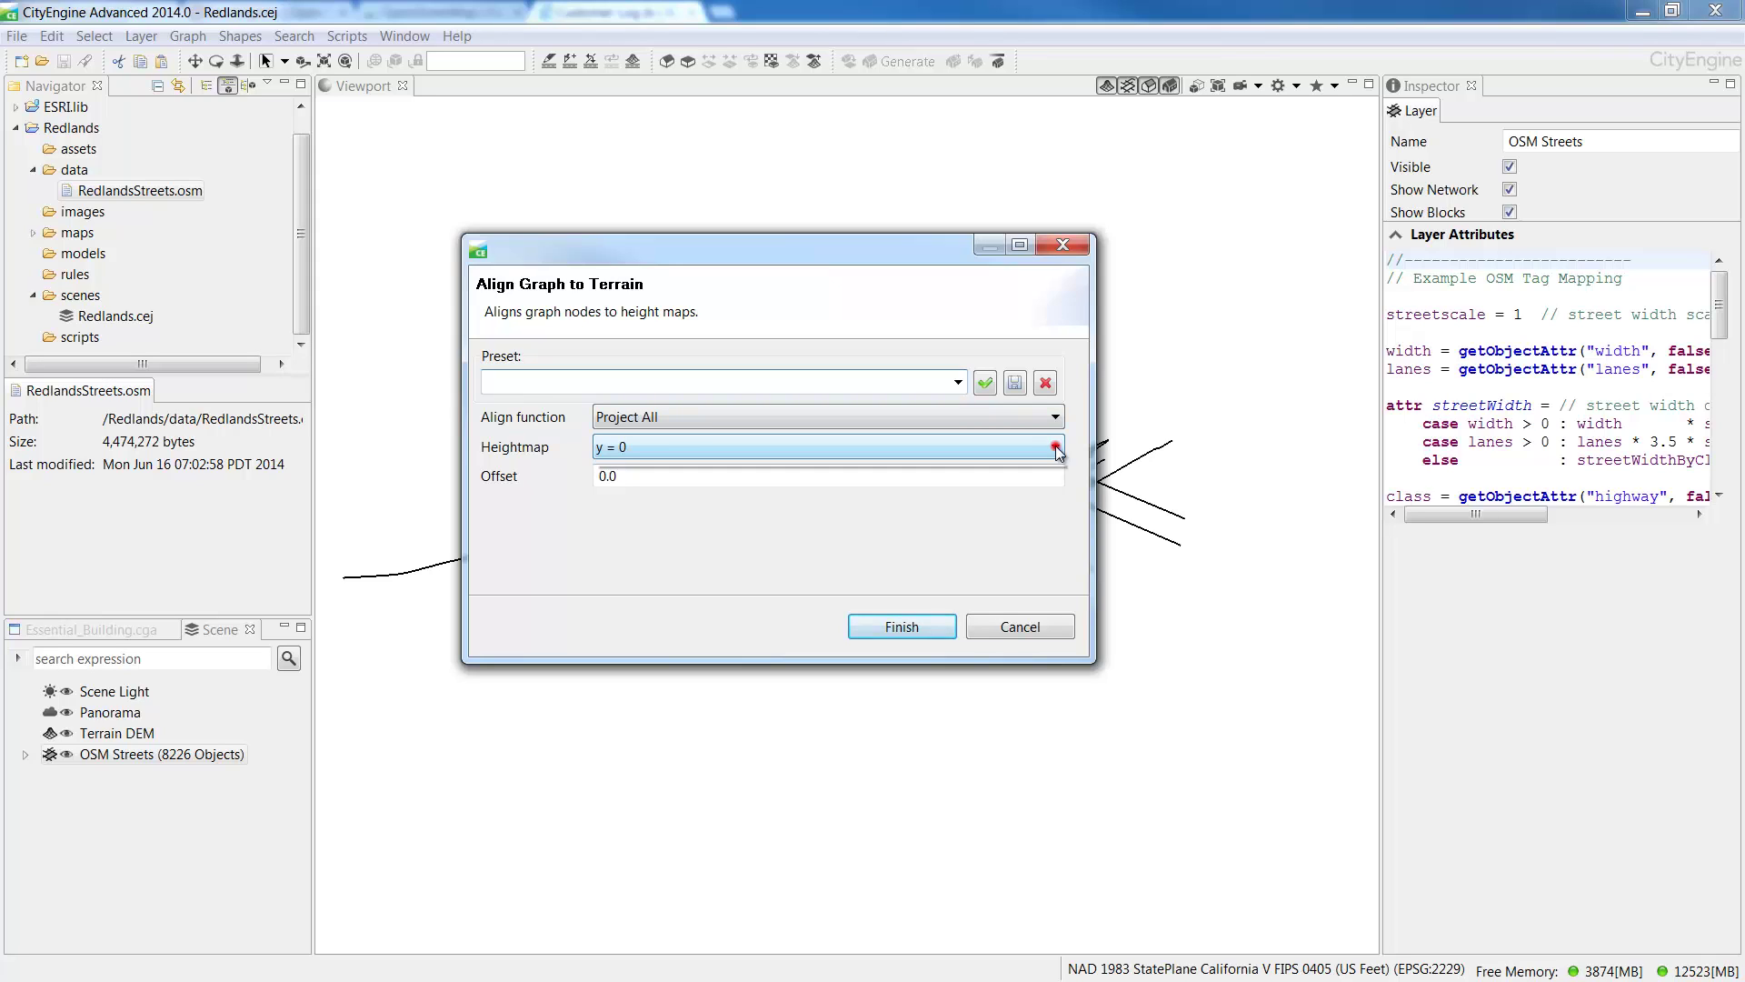
{"action": "left_click", "coordinate": [1032, 465]}
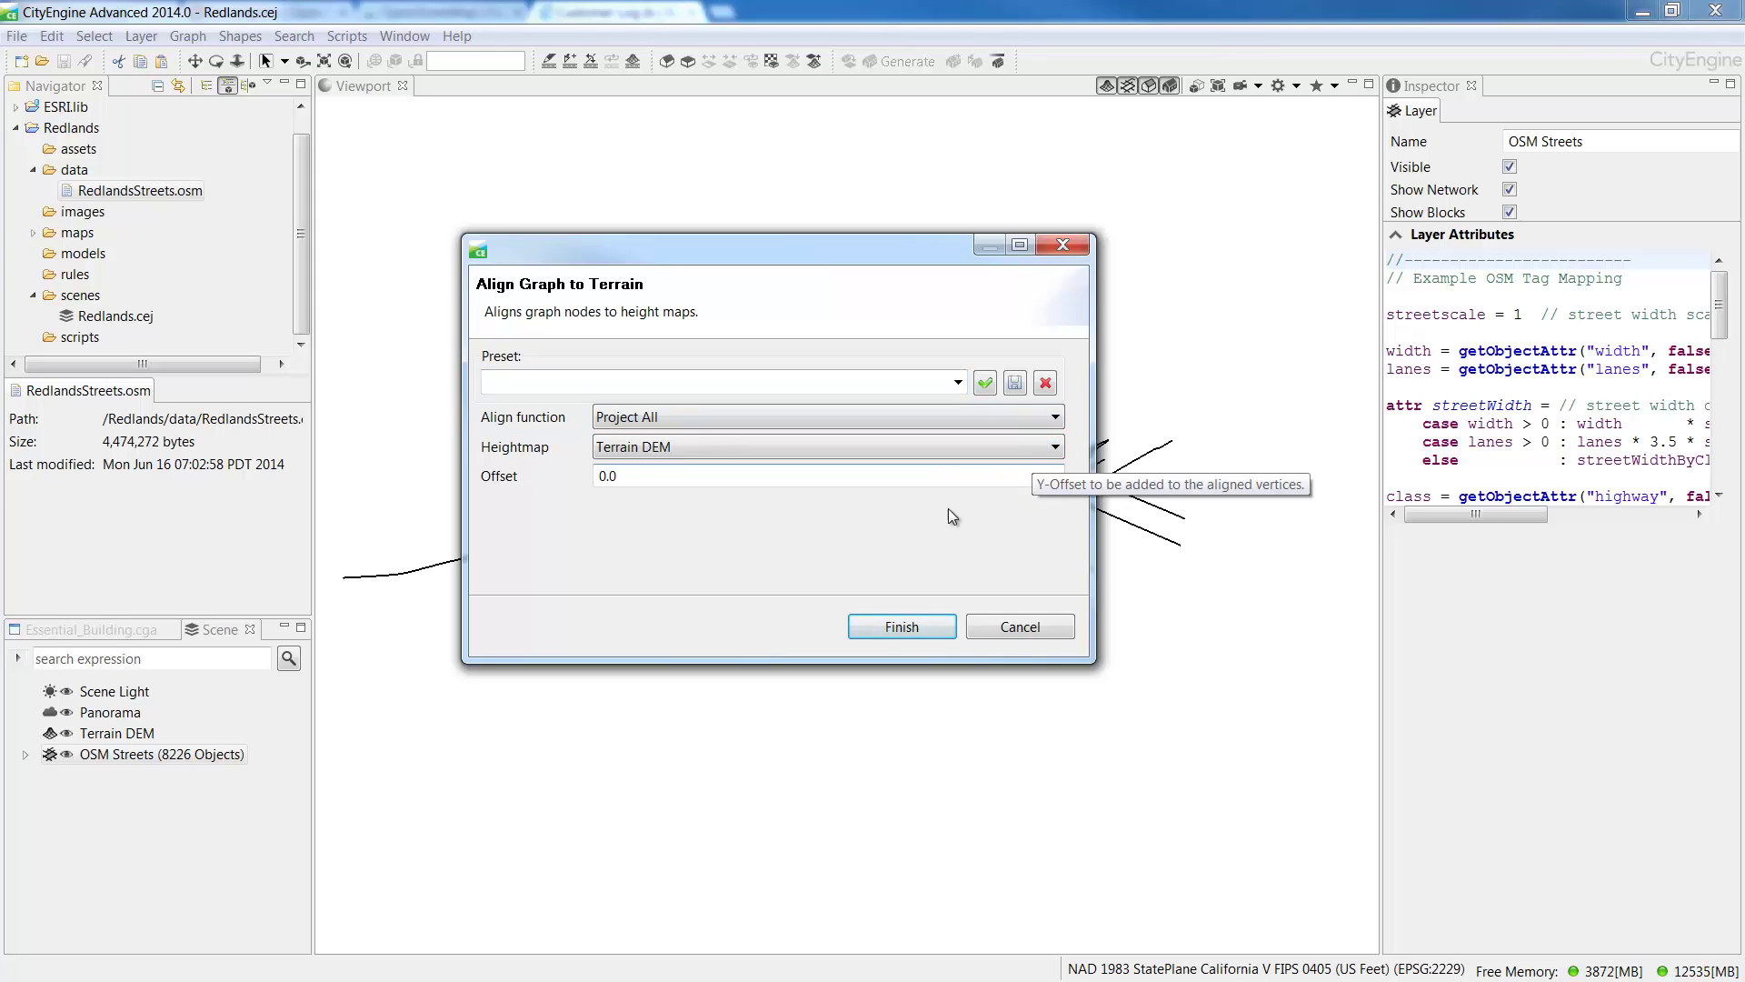
{"action": "left_click", "coordinate": [900, 626]}
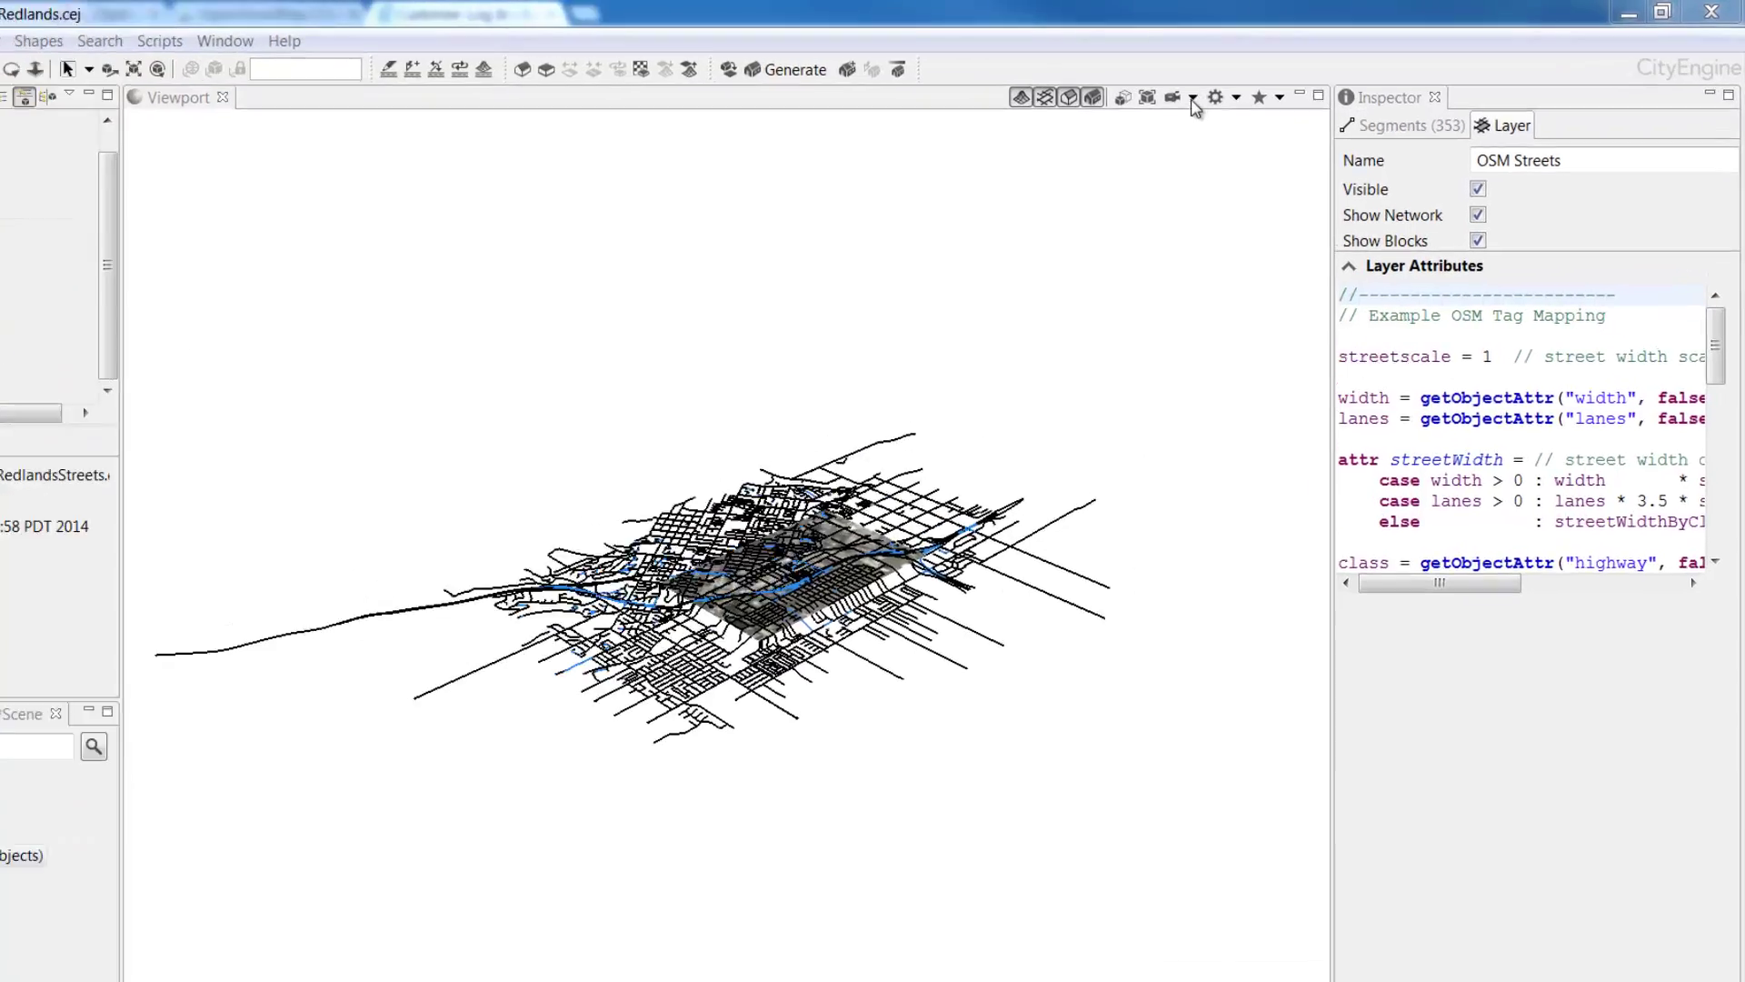
From a side view, box-select and delete the outlying streets, leaving 2102 objects.
{"action": "left_click", "coordinate": [1258, 85]}
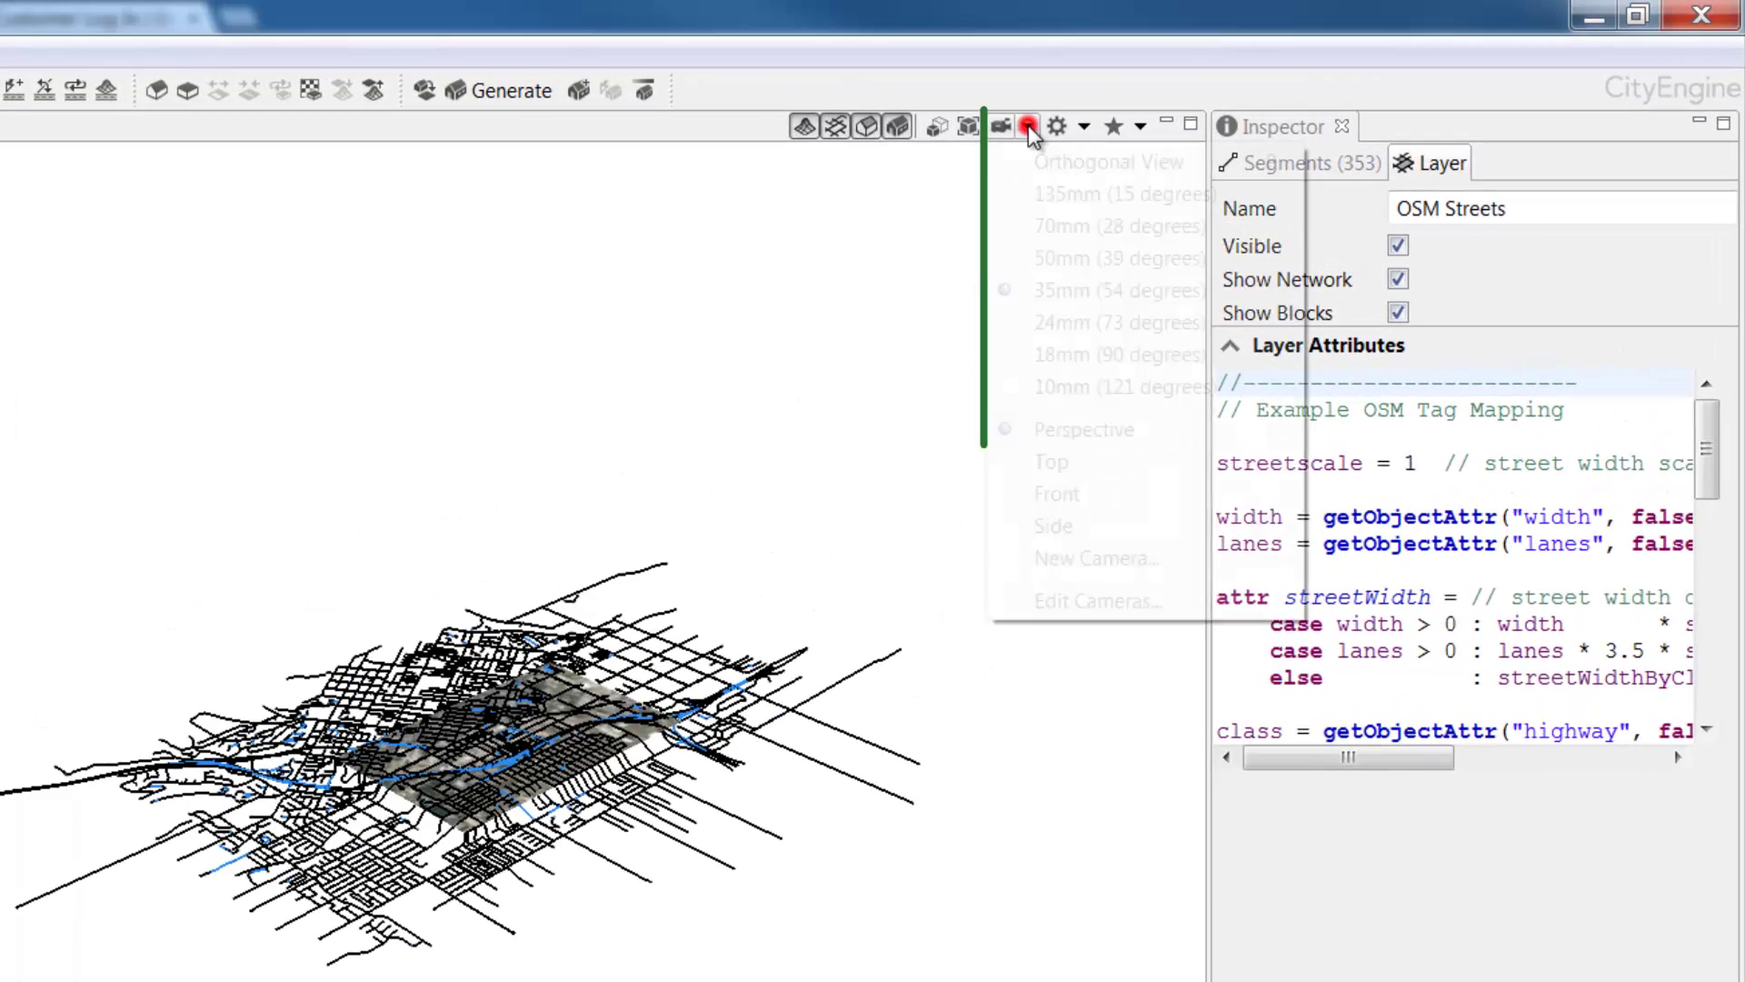
{"action": "left_click", "coordinate": [1054, 525]}
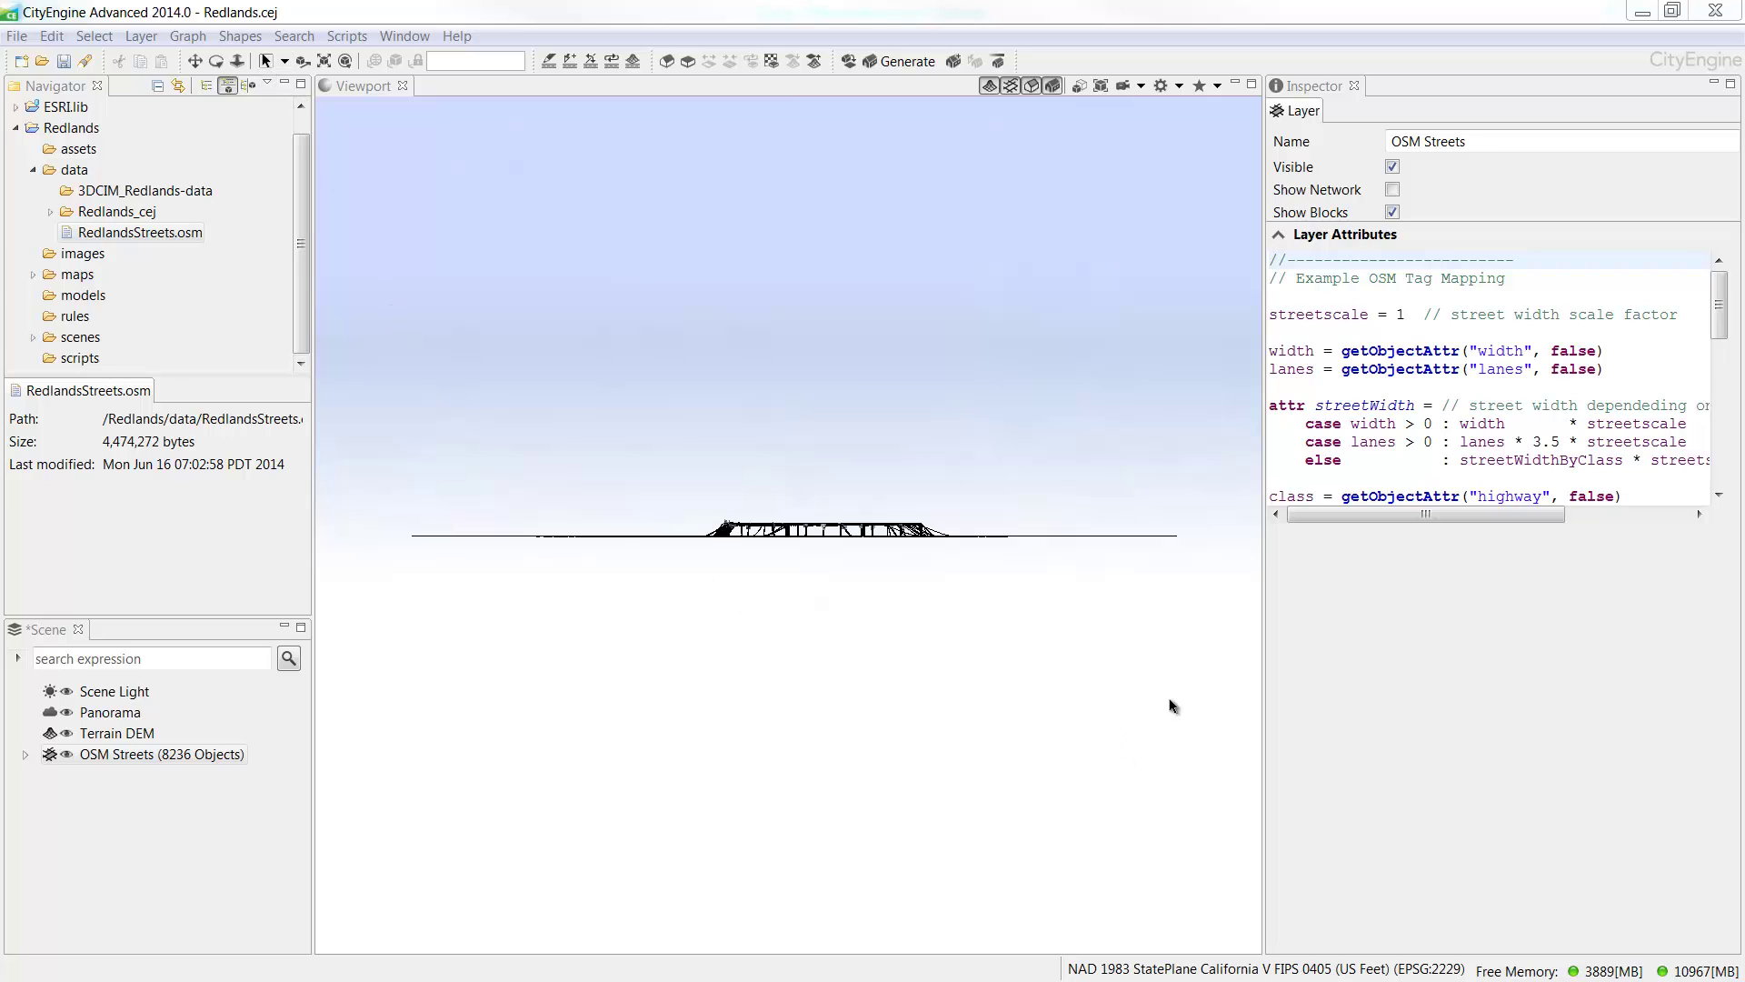
{"action": "left_click_drag", "start_coordinate": [1191, 696], "coordinate": [404, 540]}
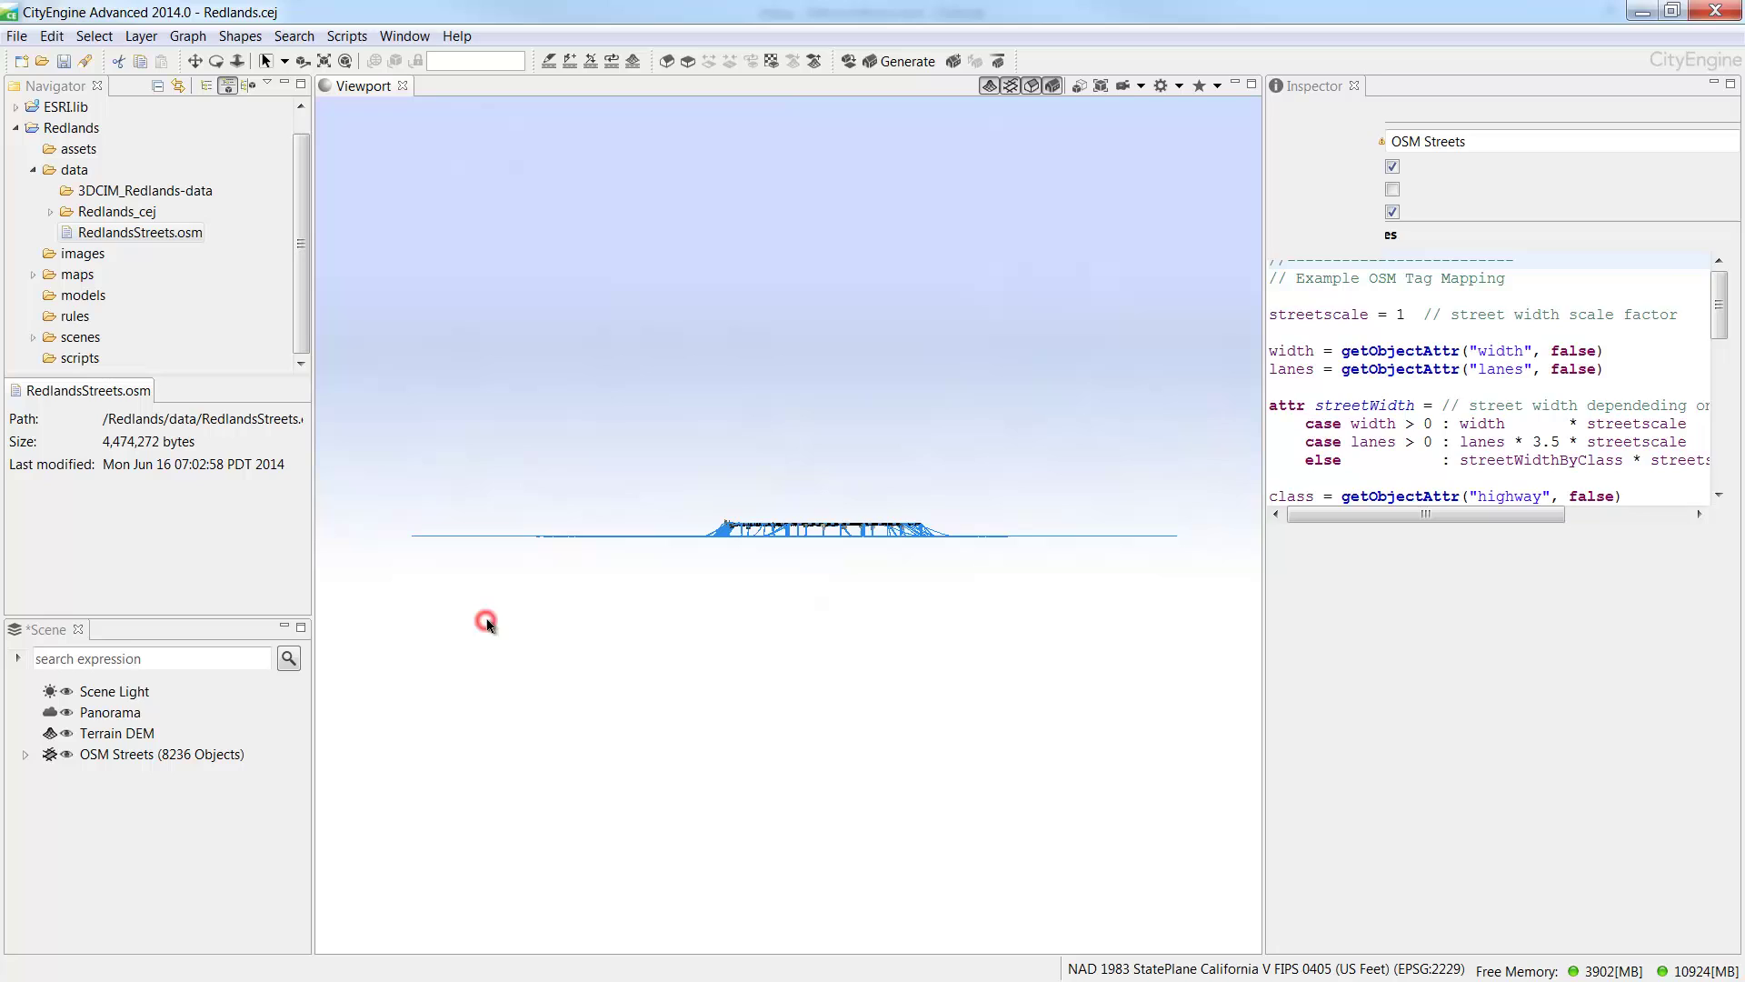
{"action": "left_click", "coordinate": [487, 622]}
{"action": "left_click_drag", "start_coordinate": [386, 536], "coordinate": [1184, 710]}
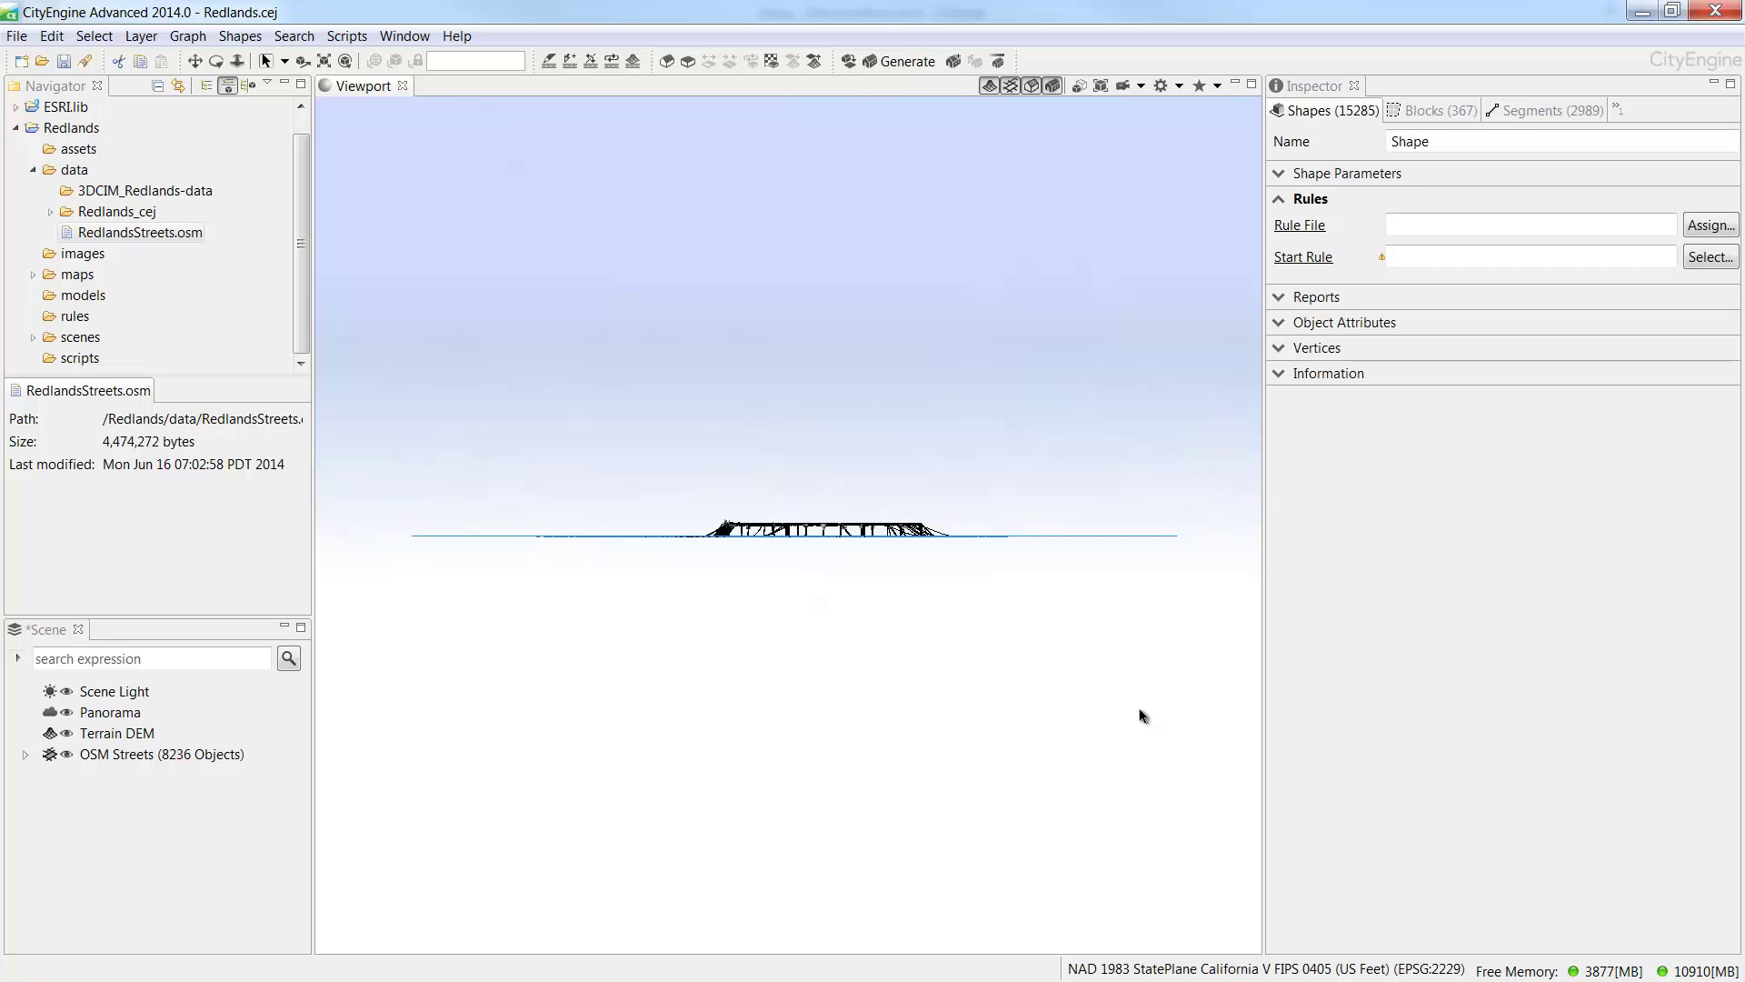
{"action": "key", "text": "Delete"}
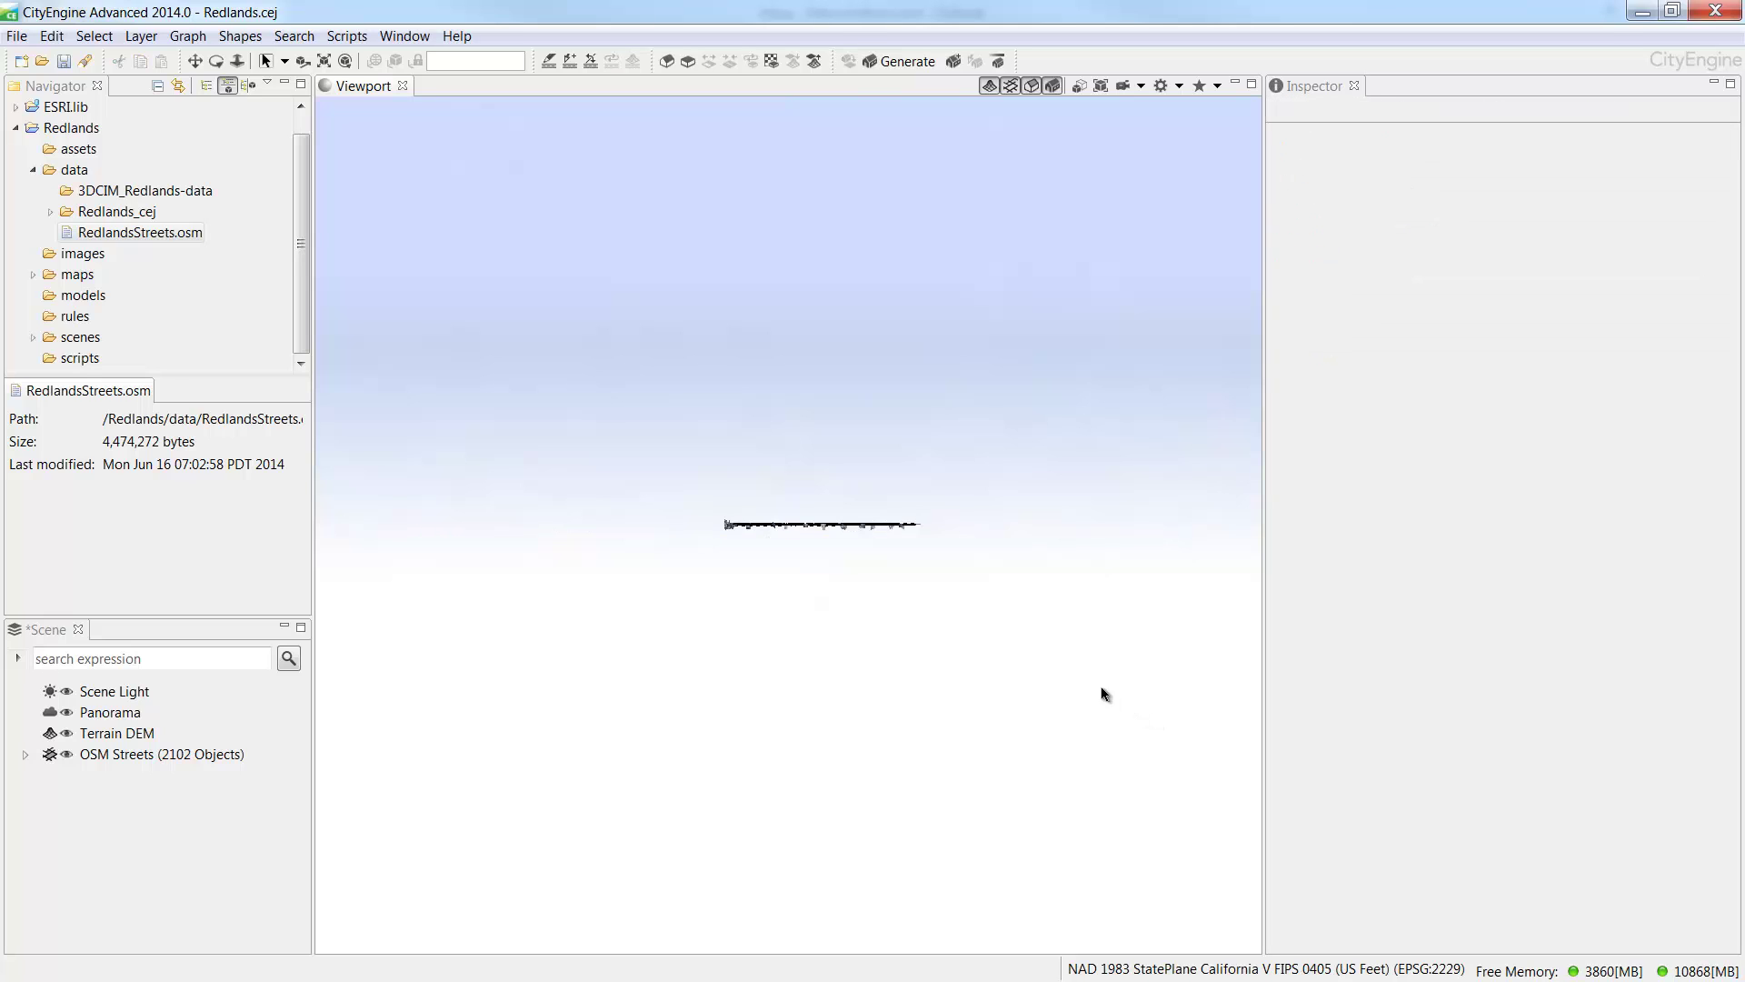
Overlay wireframe edges on the shaded/textured view and toggle the scene light.
{"action": "left_click", "coordinate": [1178, 87]}
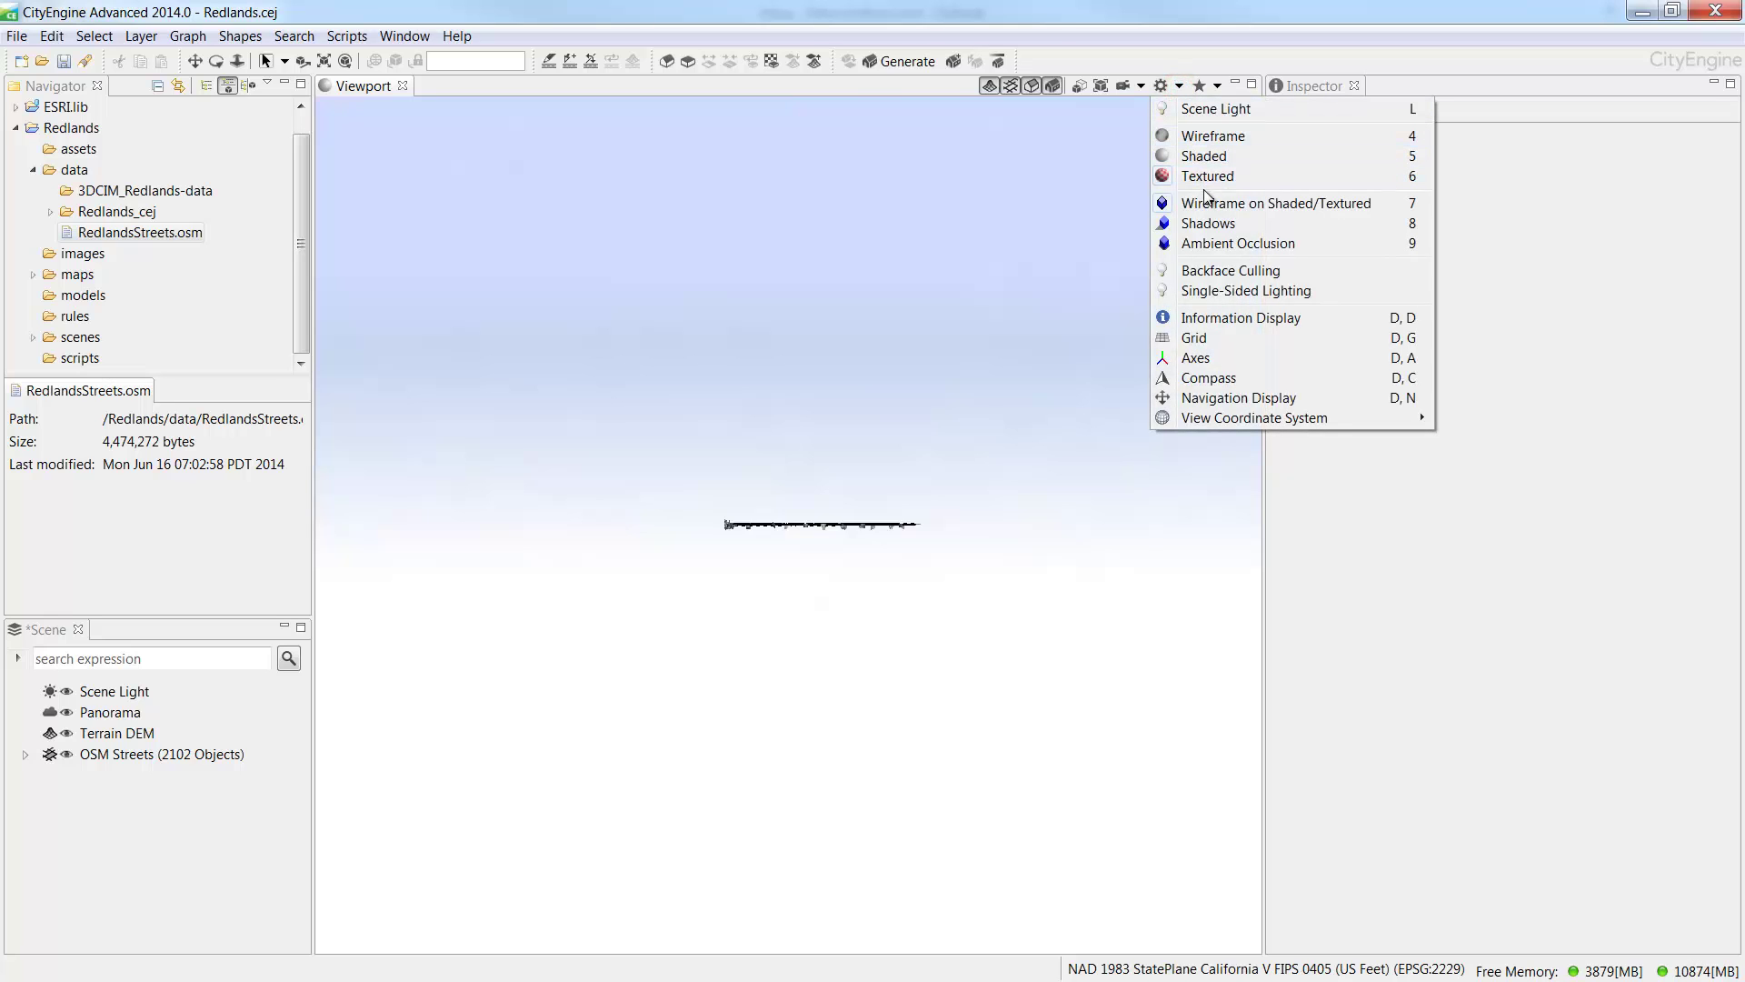
{"action": "left_click", "coordinate": [1197, 200]}
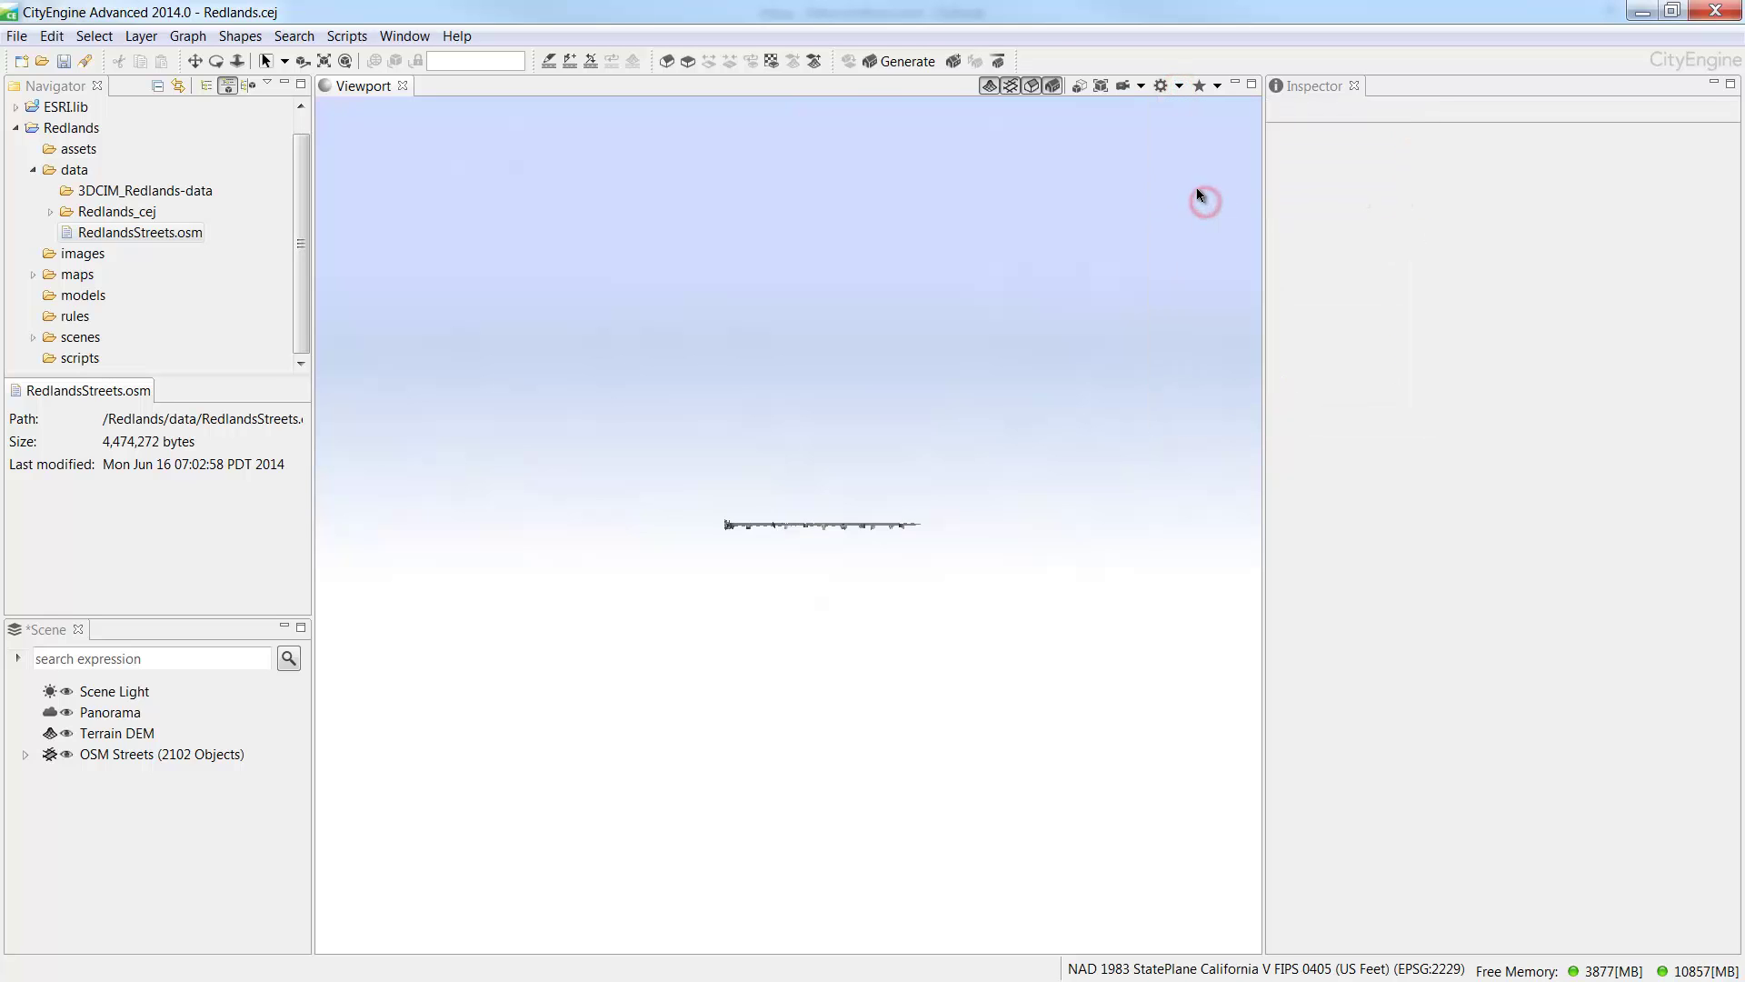
{"action": "left_click", "coordinate": [1178, 86]}
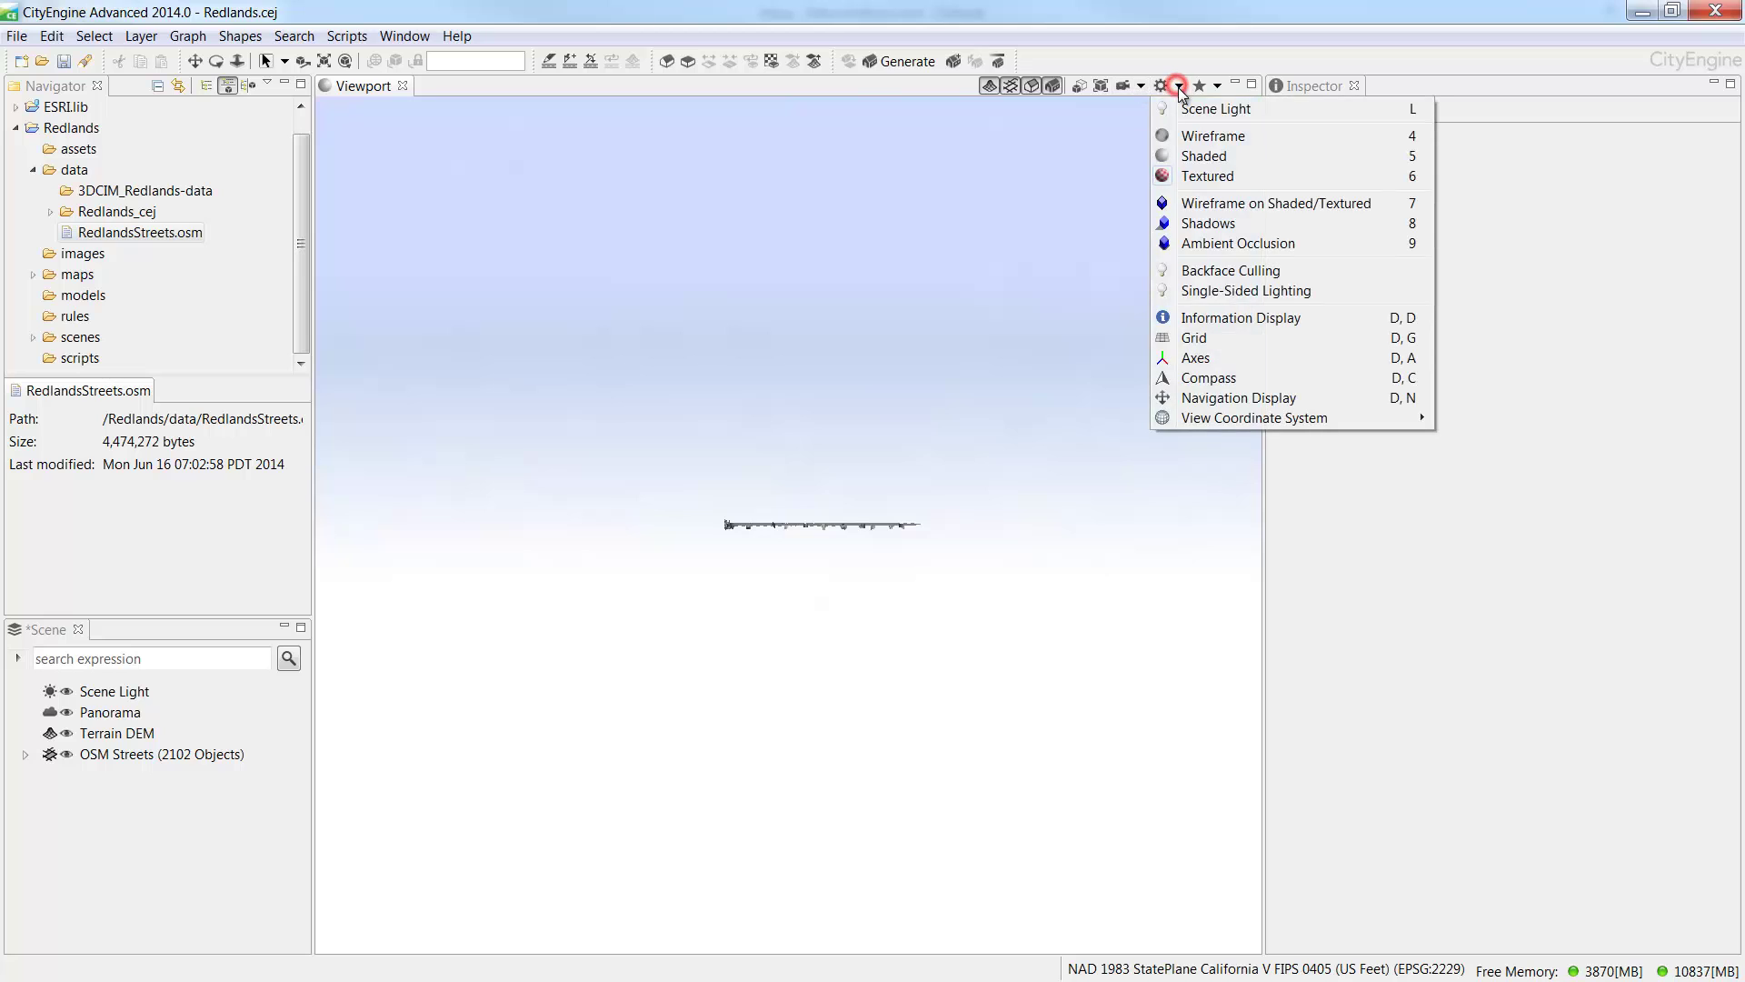
{"action": "left_click", "coordinate": [1189, 109]}
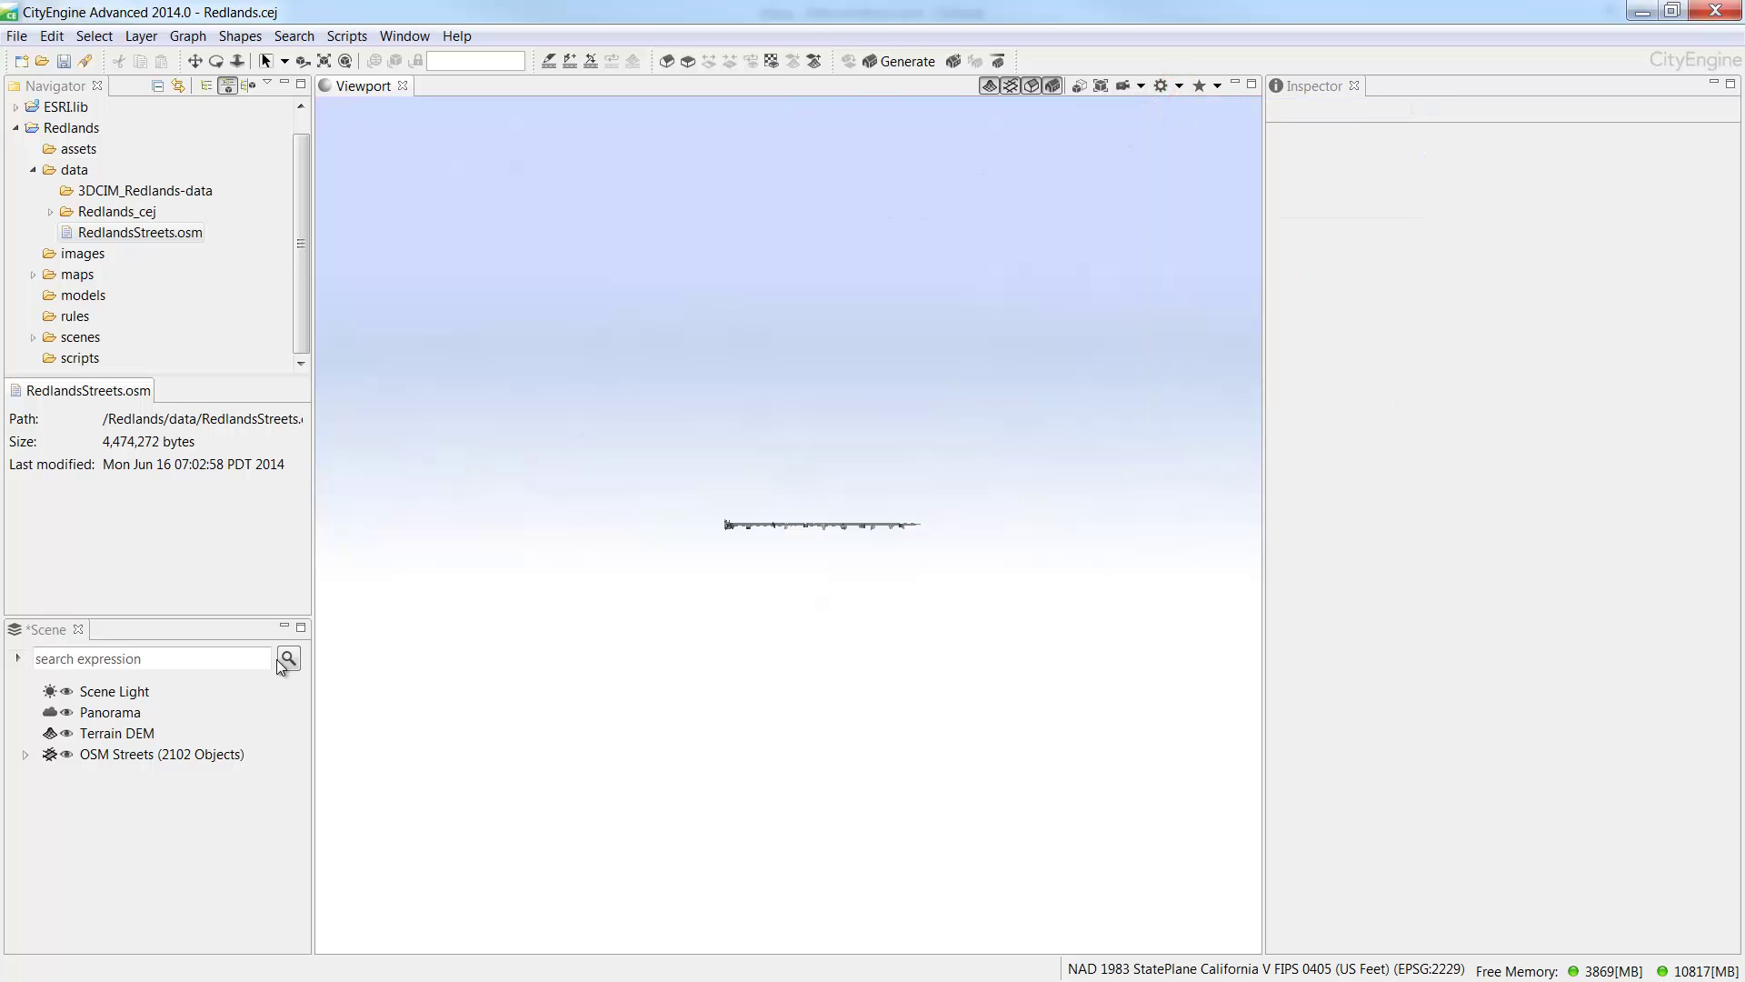
Show the Scene Light settings in the Inspector and adjust its solar intensity.
{"action": "left_click", "coordinate": [176, 758]}
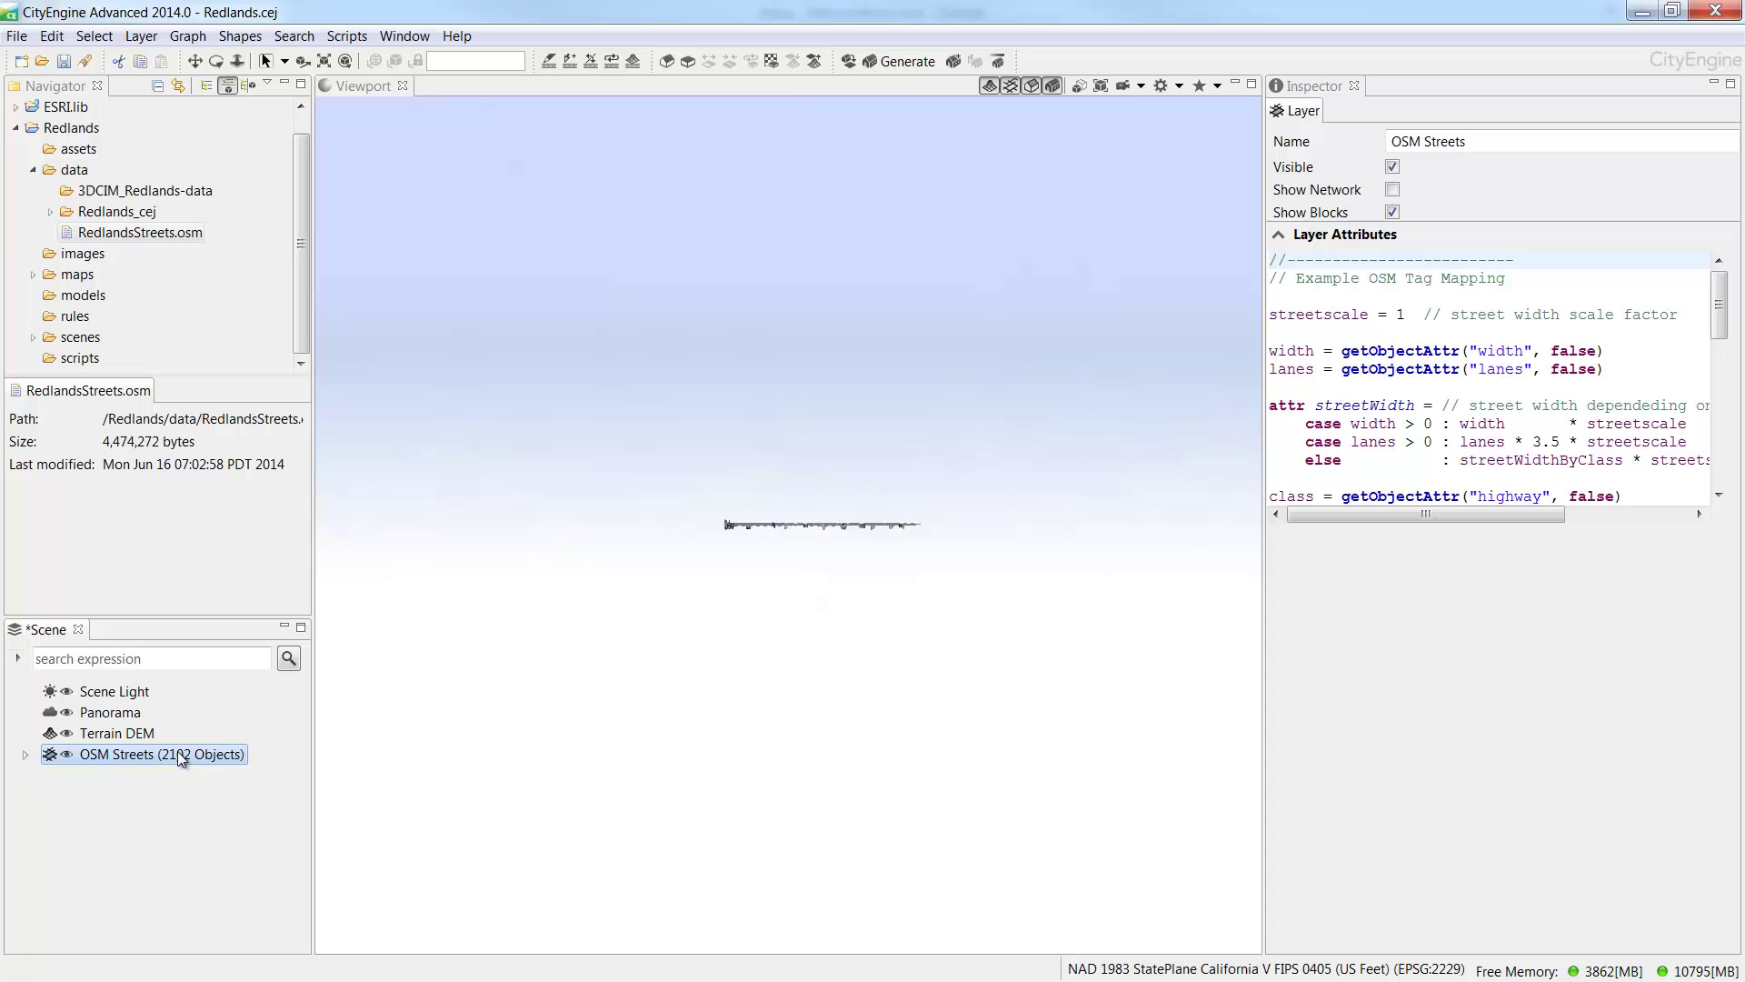
{"action": "left_click", "coordinate": [91, 693]}
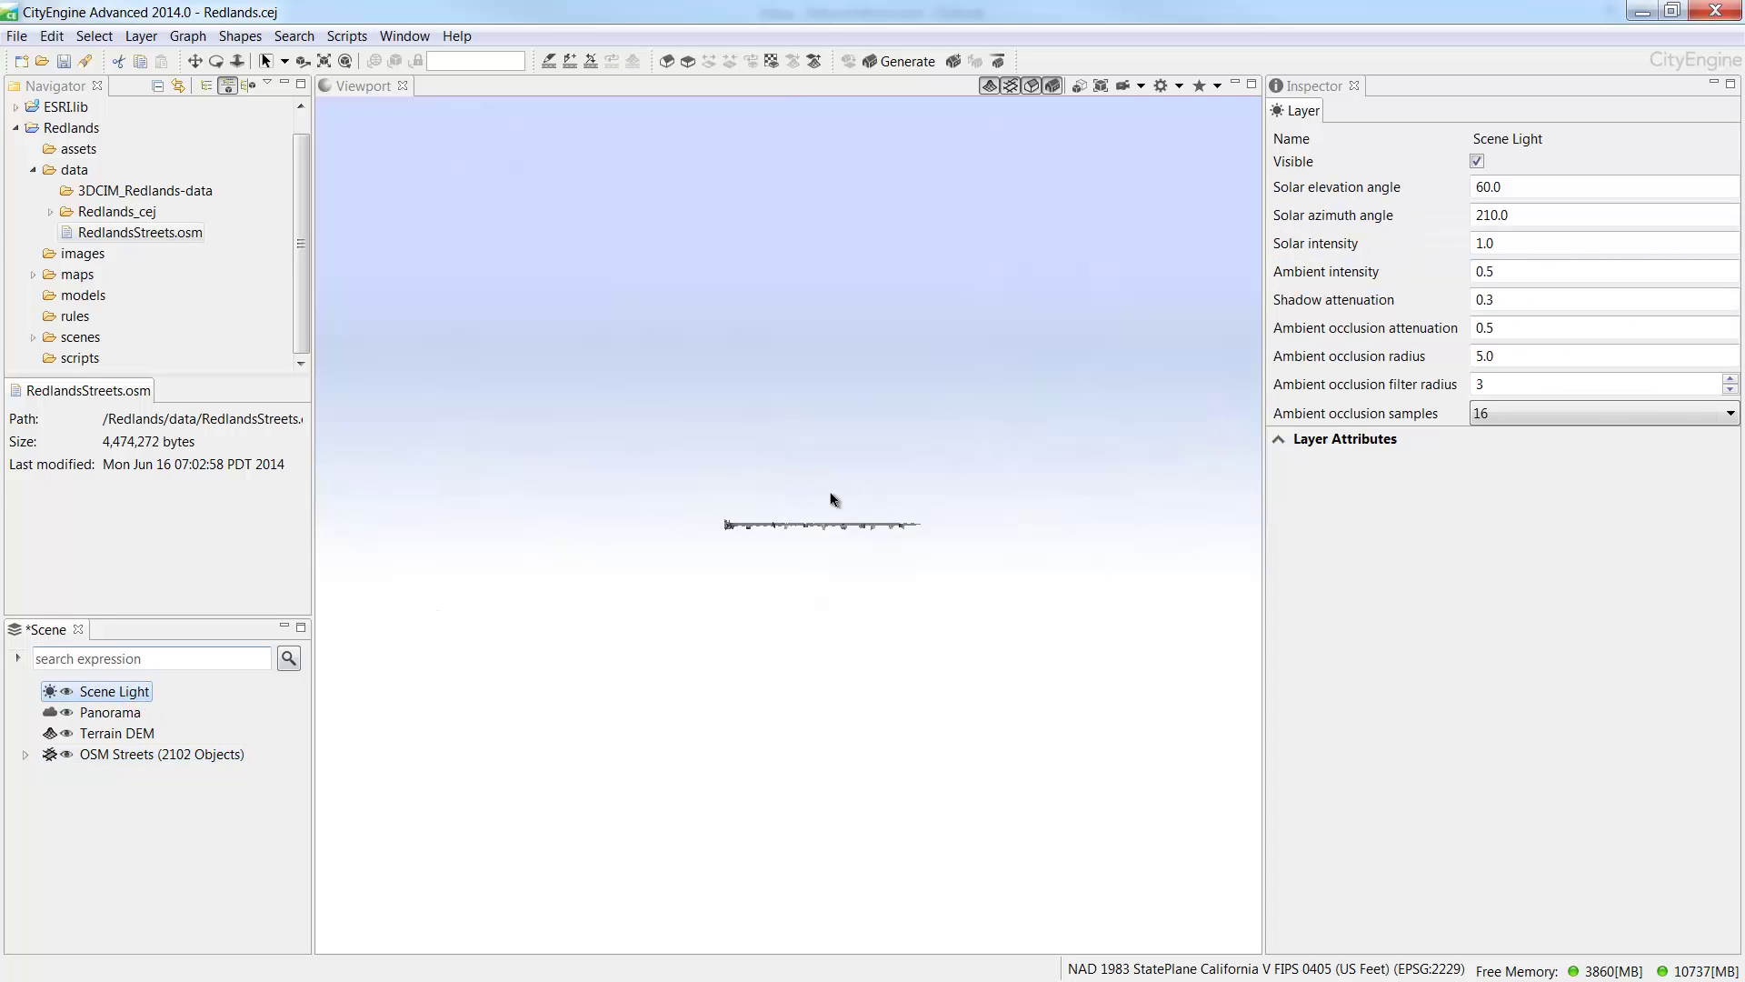
{"action": "left_click", "coordinate": [1512, 244]}
{"action": "left_click_drag", "start_coordinate": [1511, 244], "coordinate": [1468, 245]}
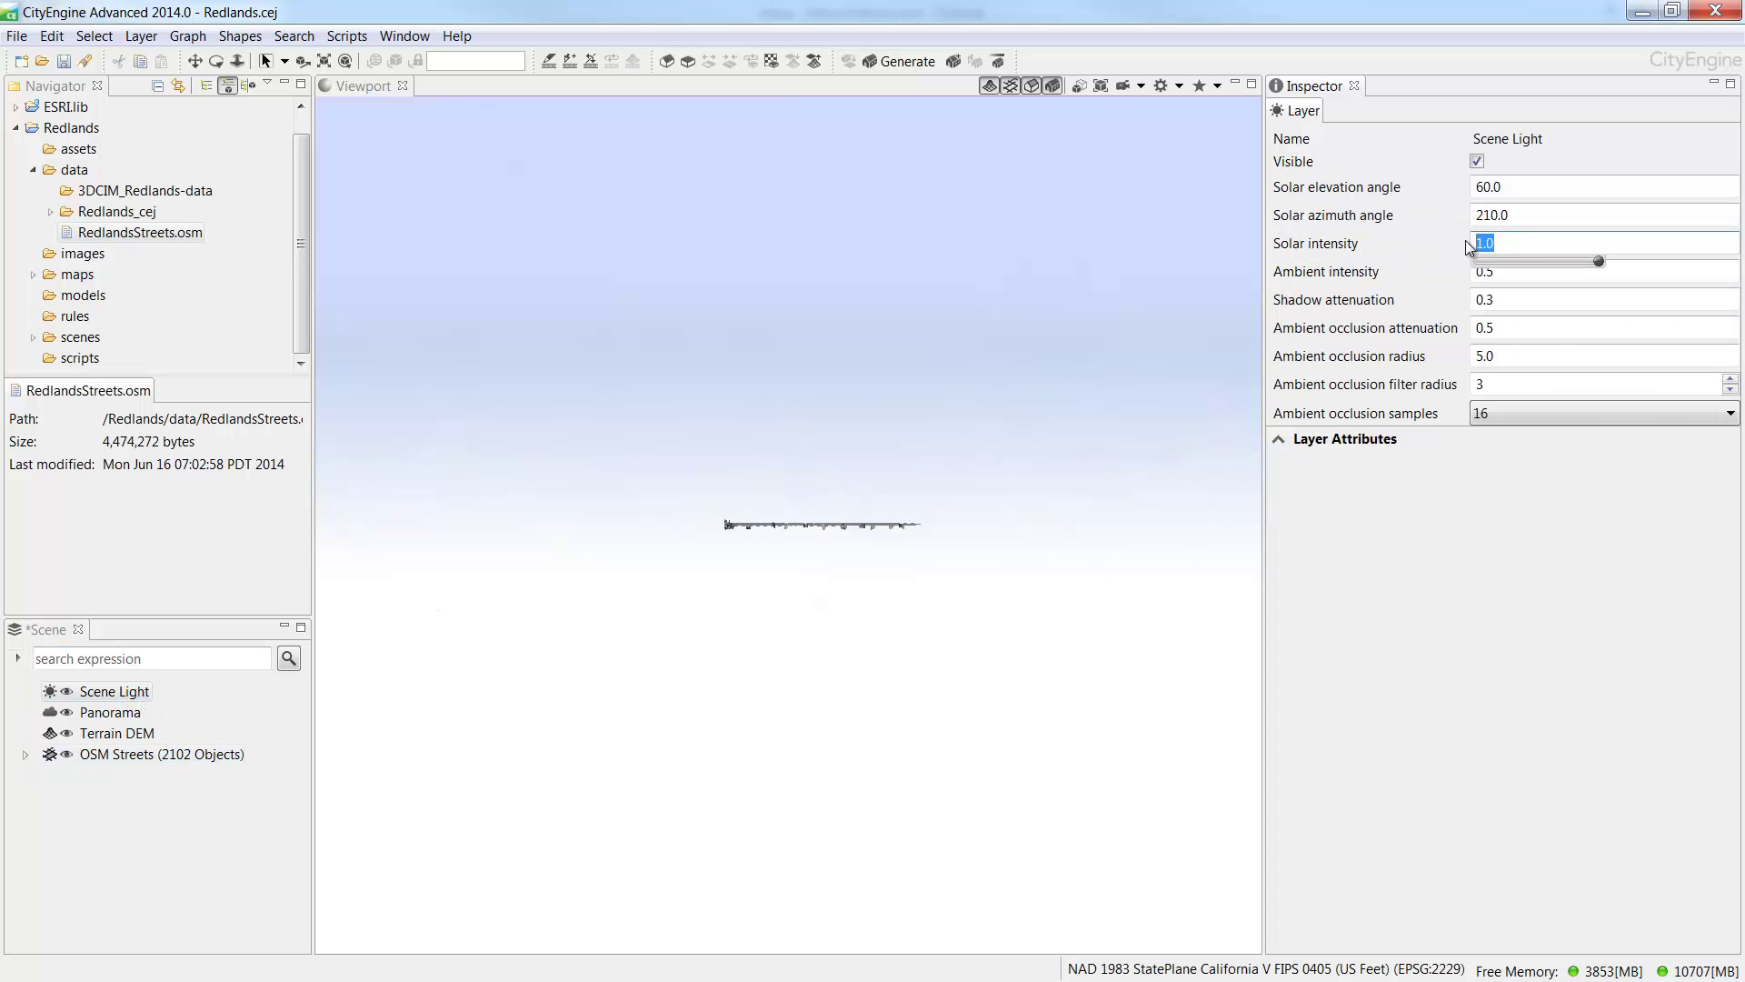
{"action": "left_click", "coordinate": [1396, 242]}
Switch to Perspective, zoom and pan over the Redlands streets, then show the OSM Streets attributes.
{"action": "left_click", "coordinate": [1142, 87]}
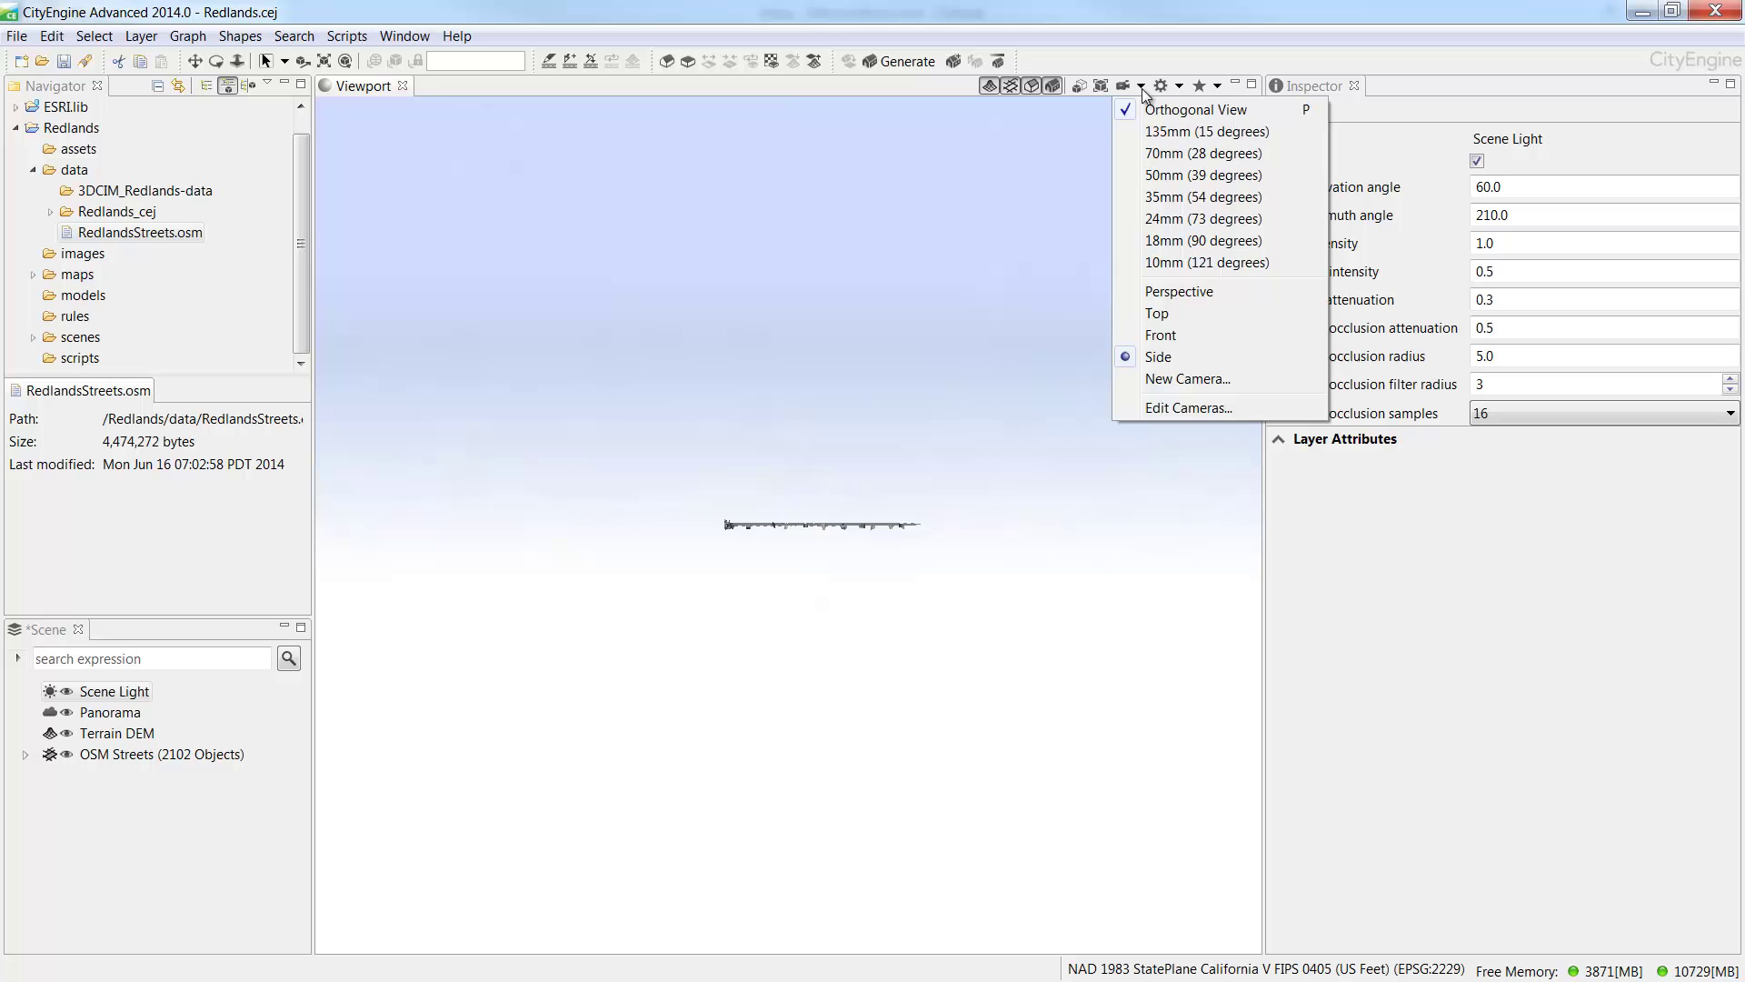
{"action": "left_click", "coordinate": [1171, 291]}
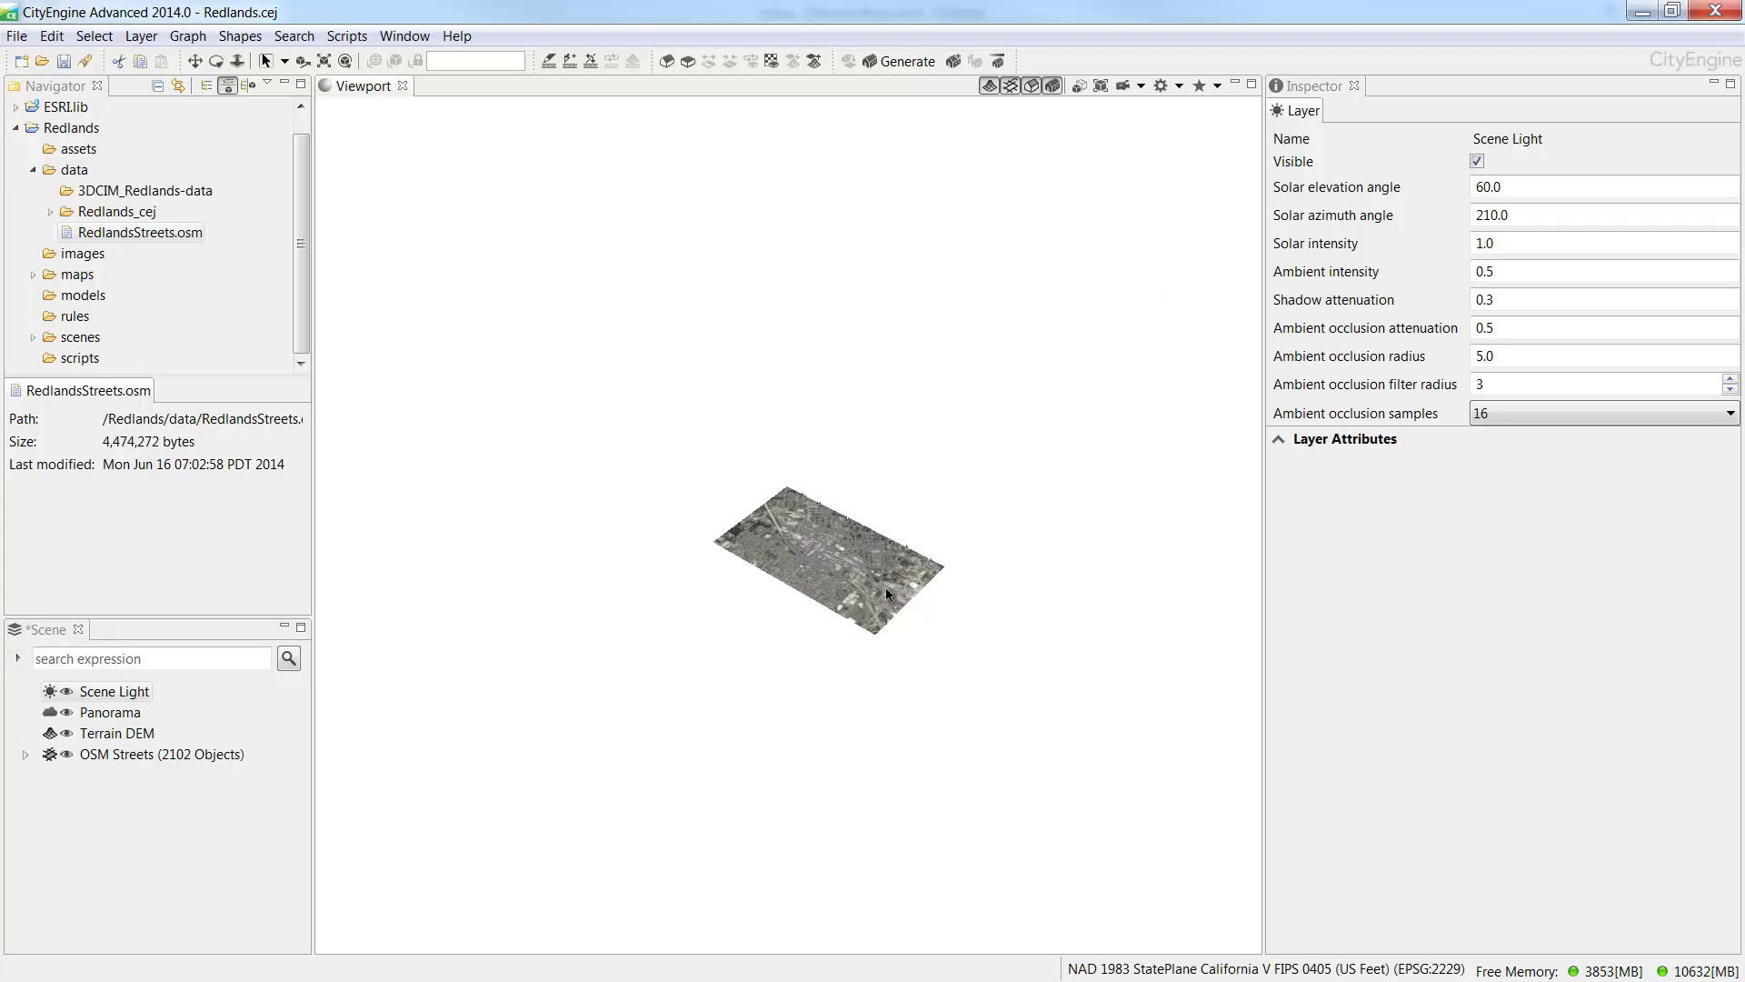
{"action": "scroll", "coordinate": [885, 587], "scroll_direction": "up", "scroll_amount": 10}
{"action": "middle_click_drag", "start_coordinate": [885, 640], "coordinate": [714, 474]}
{"action": "left_click", "coordinate": [218, 754]}
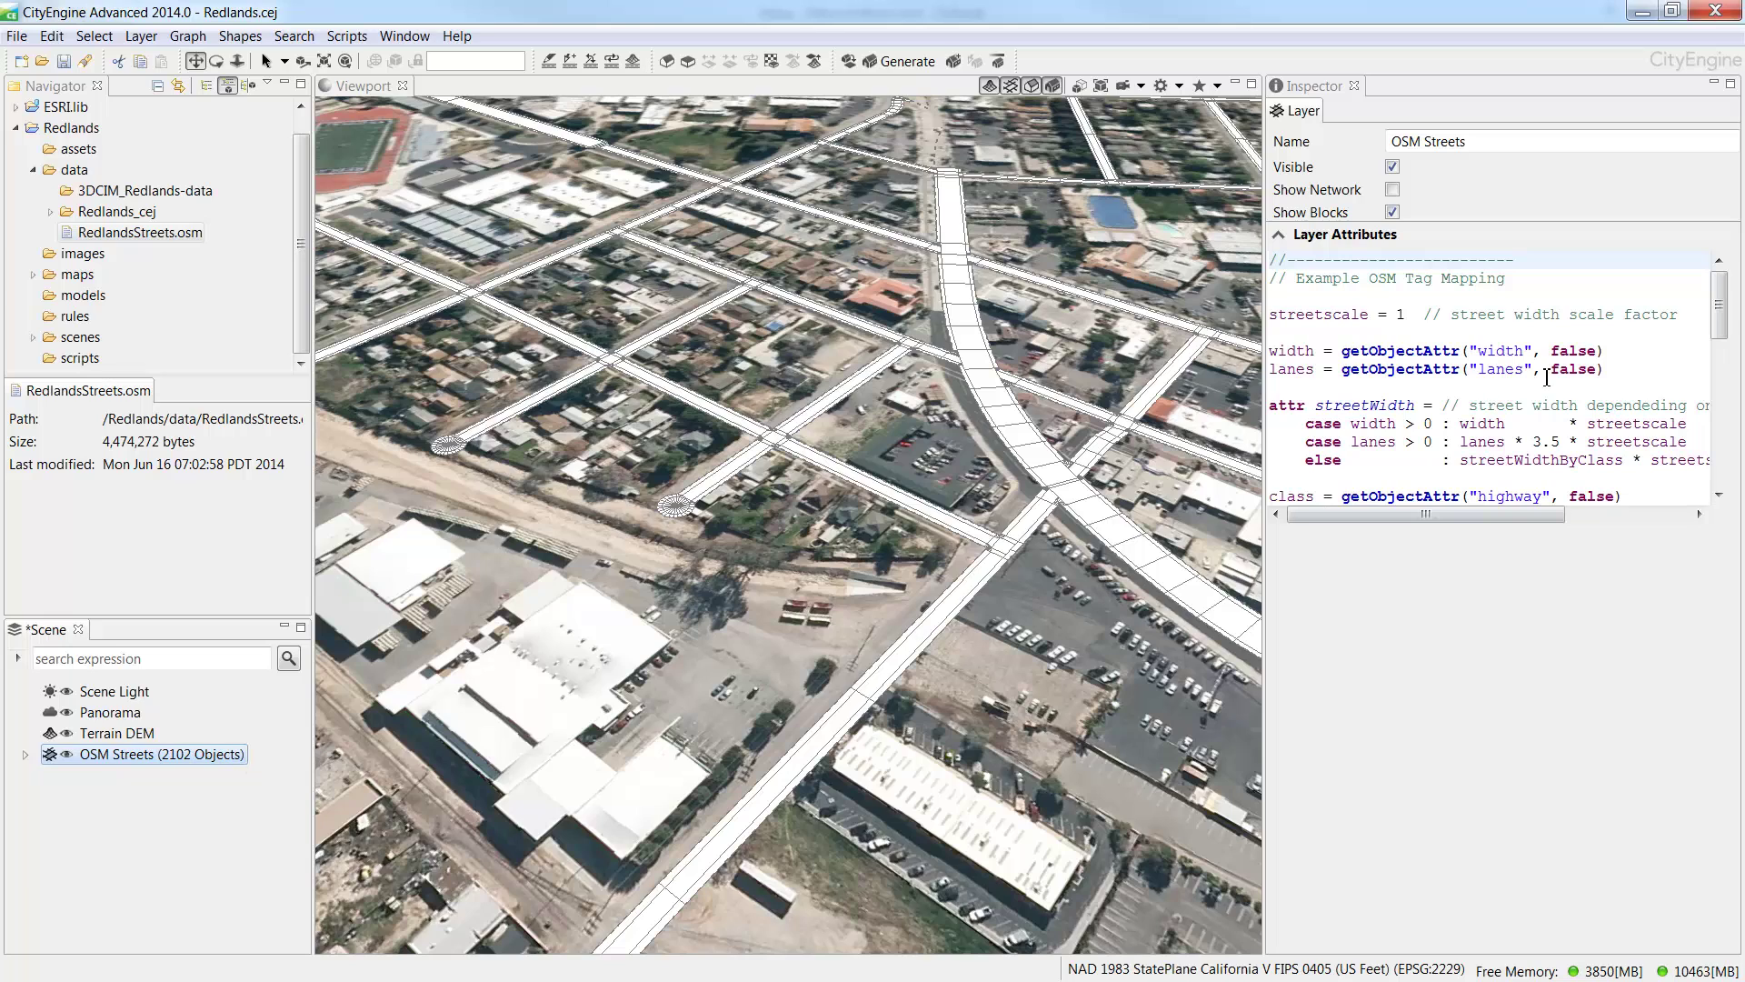
Set streetWidthByClass widths: primary 22, secondary 18, tertiary 10, motorway 14.
{"action": "left_click_drag", "start_coordinate": [1717, 322], "coordinate": [1716, 398]}
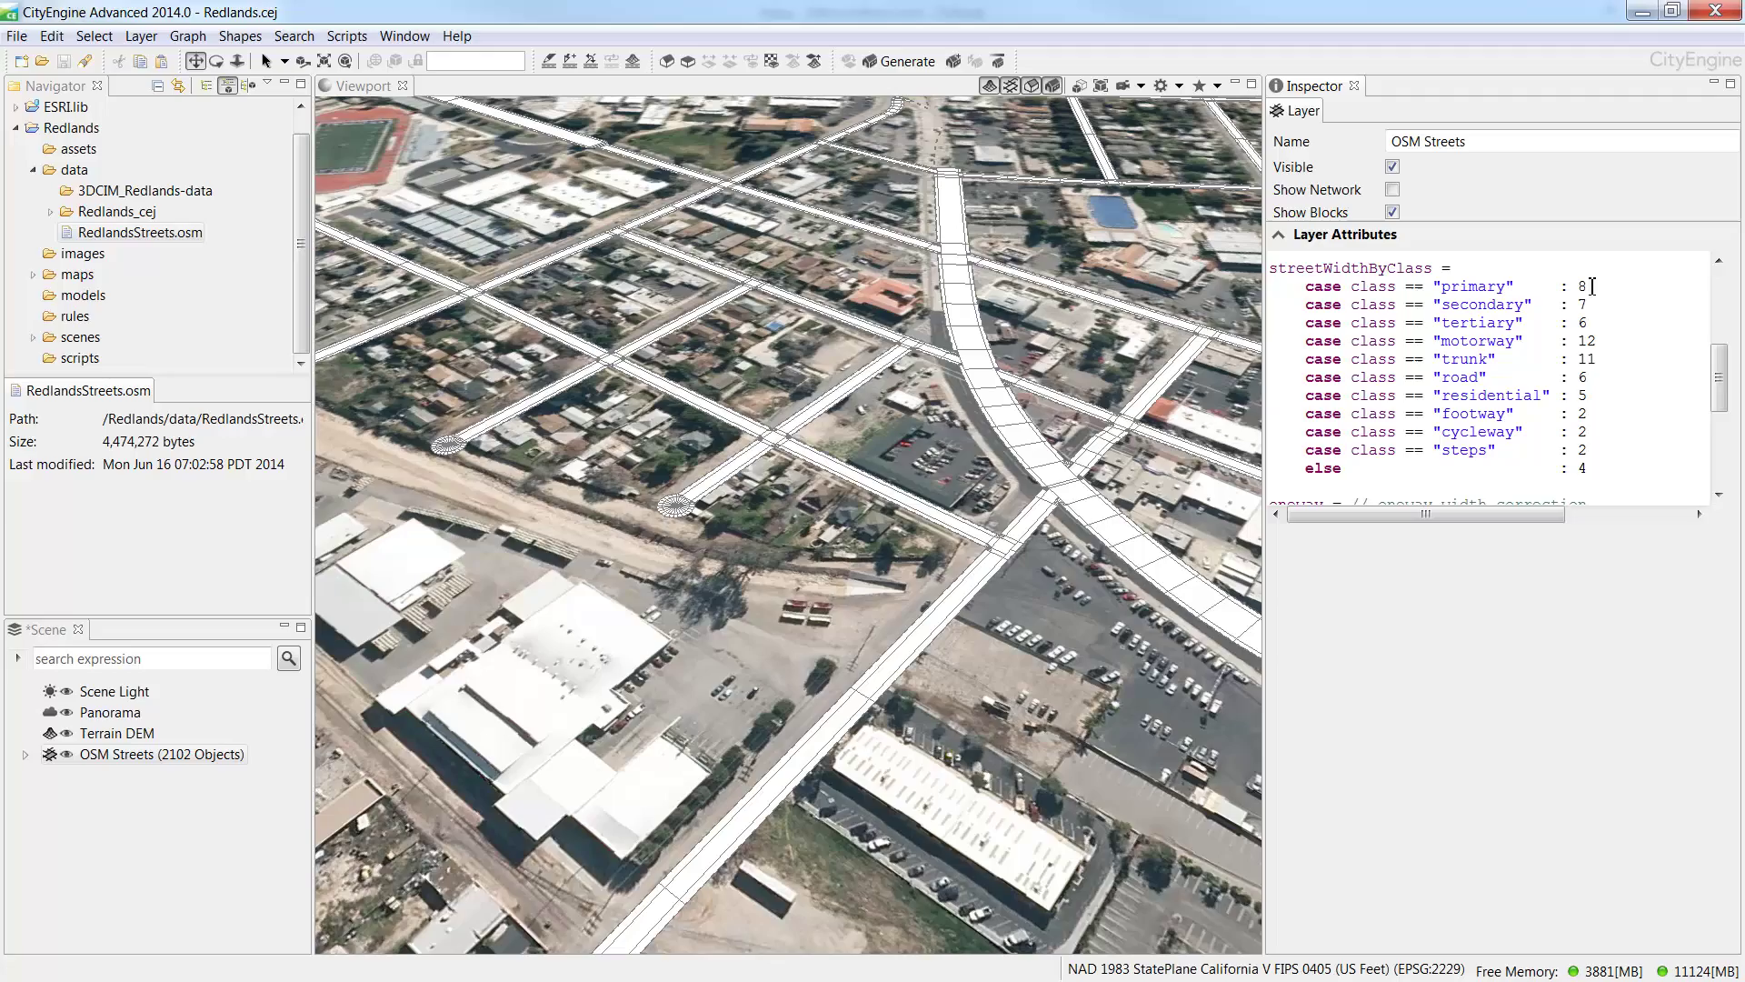
{"action": "double_click", "coordinate": [1582, 286]}
{"action": "type", "text": "22"}
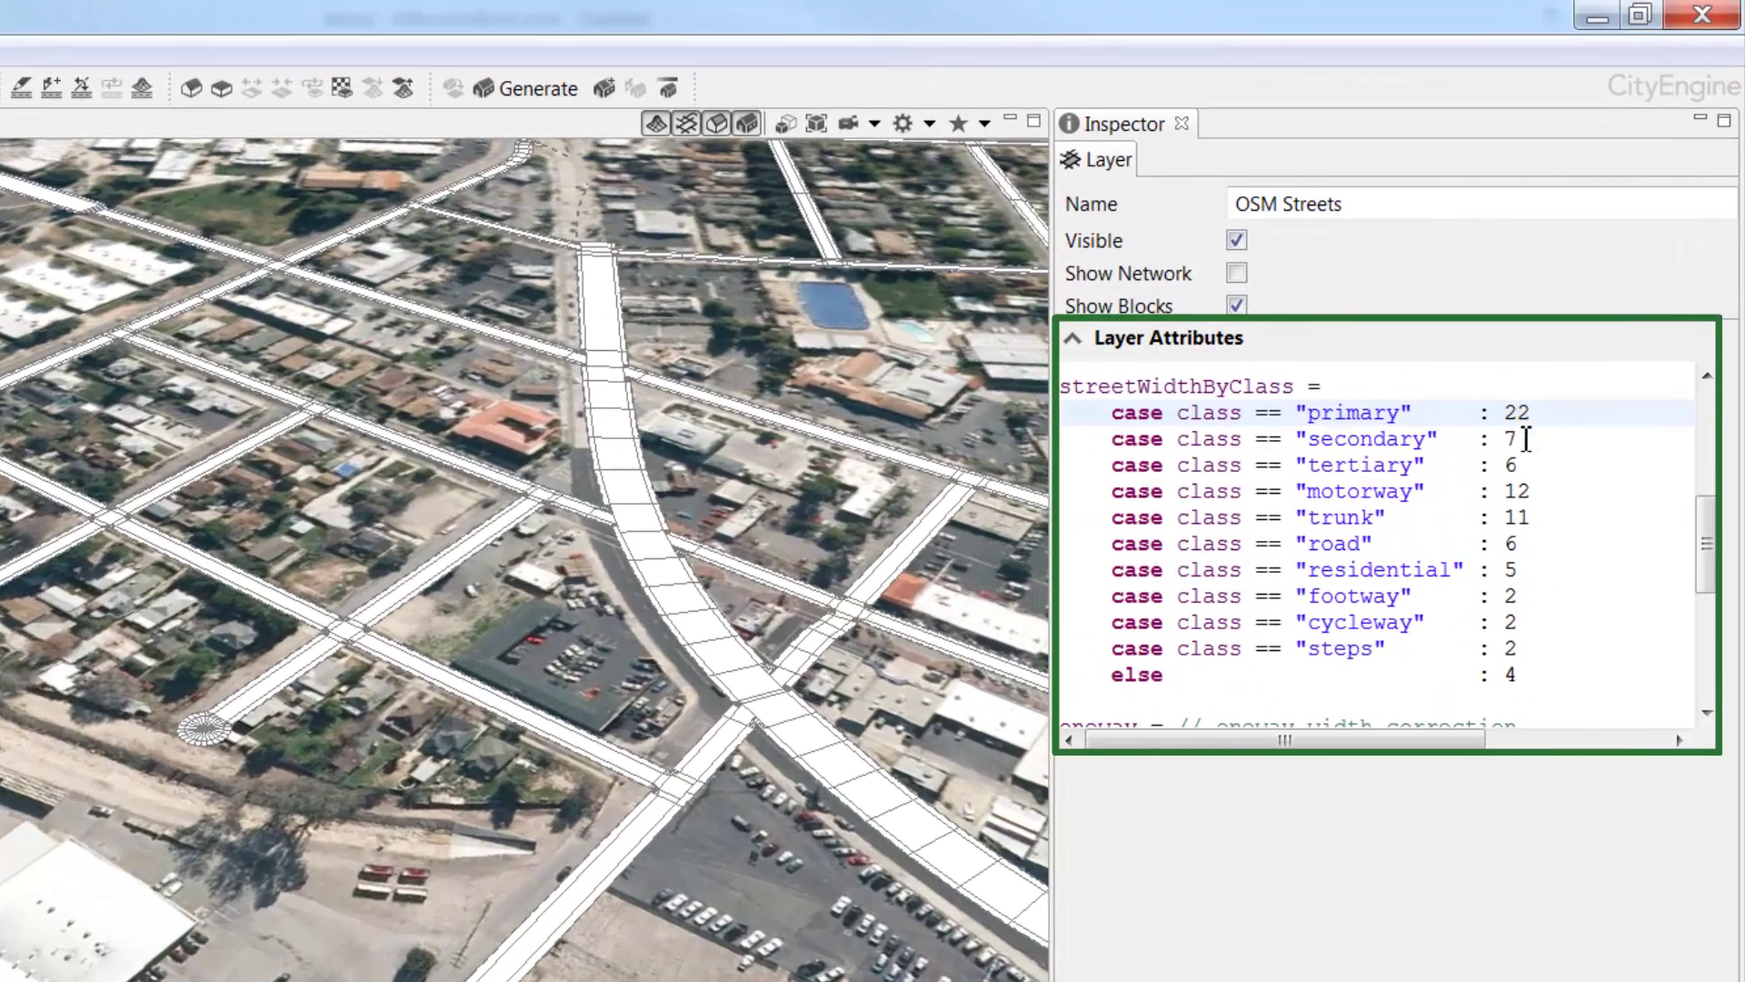
{"action": "double_click", "coordinate": [1511, 439]}
{"action": "type", "text": "18"}
{"action": "double_click", "coordinate": [1513, 466]}
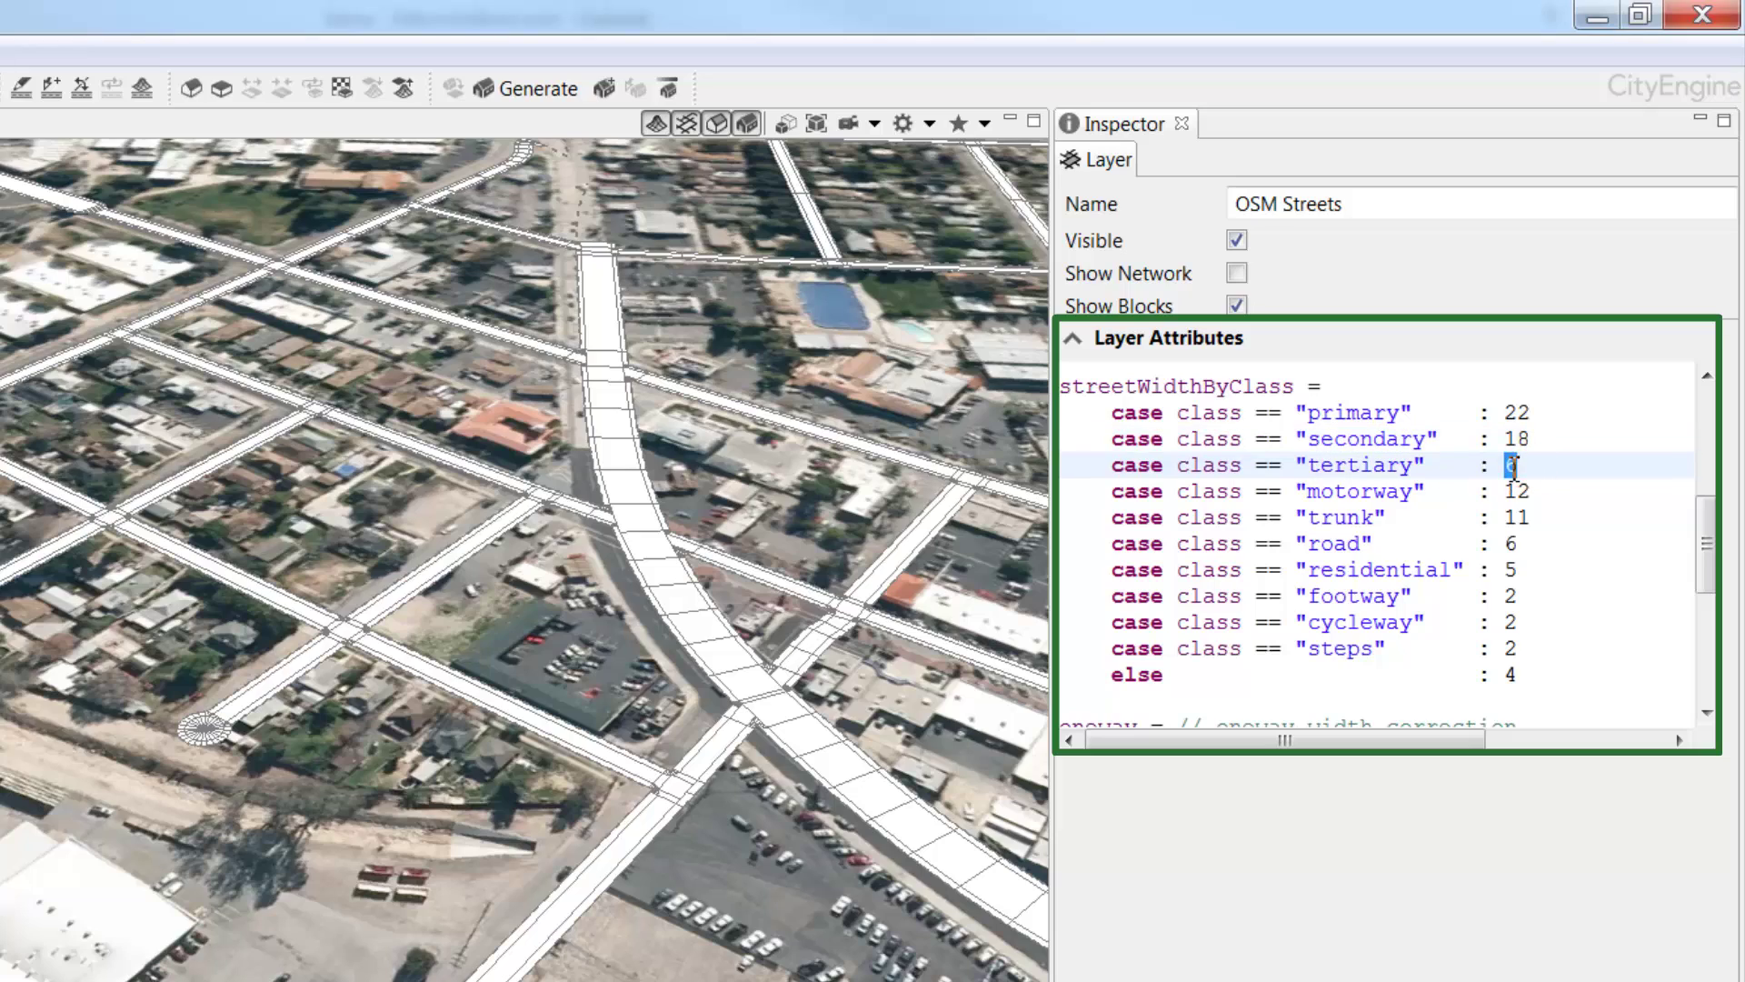
{"action": "type", "text": "10"}
{"action": "left_click", "coordinate": [1531, 491]}
{"action": "double_click", "coordinate": [1516, 491]}
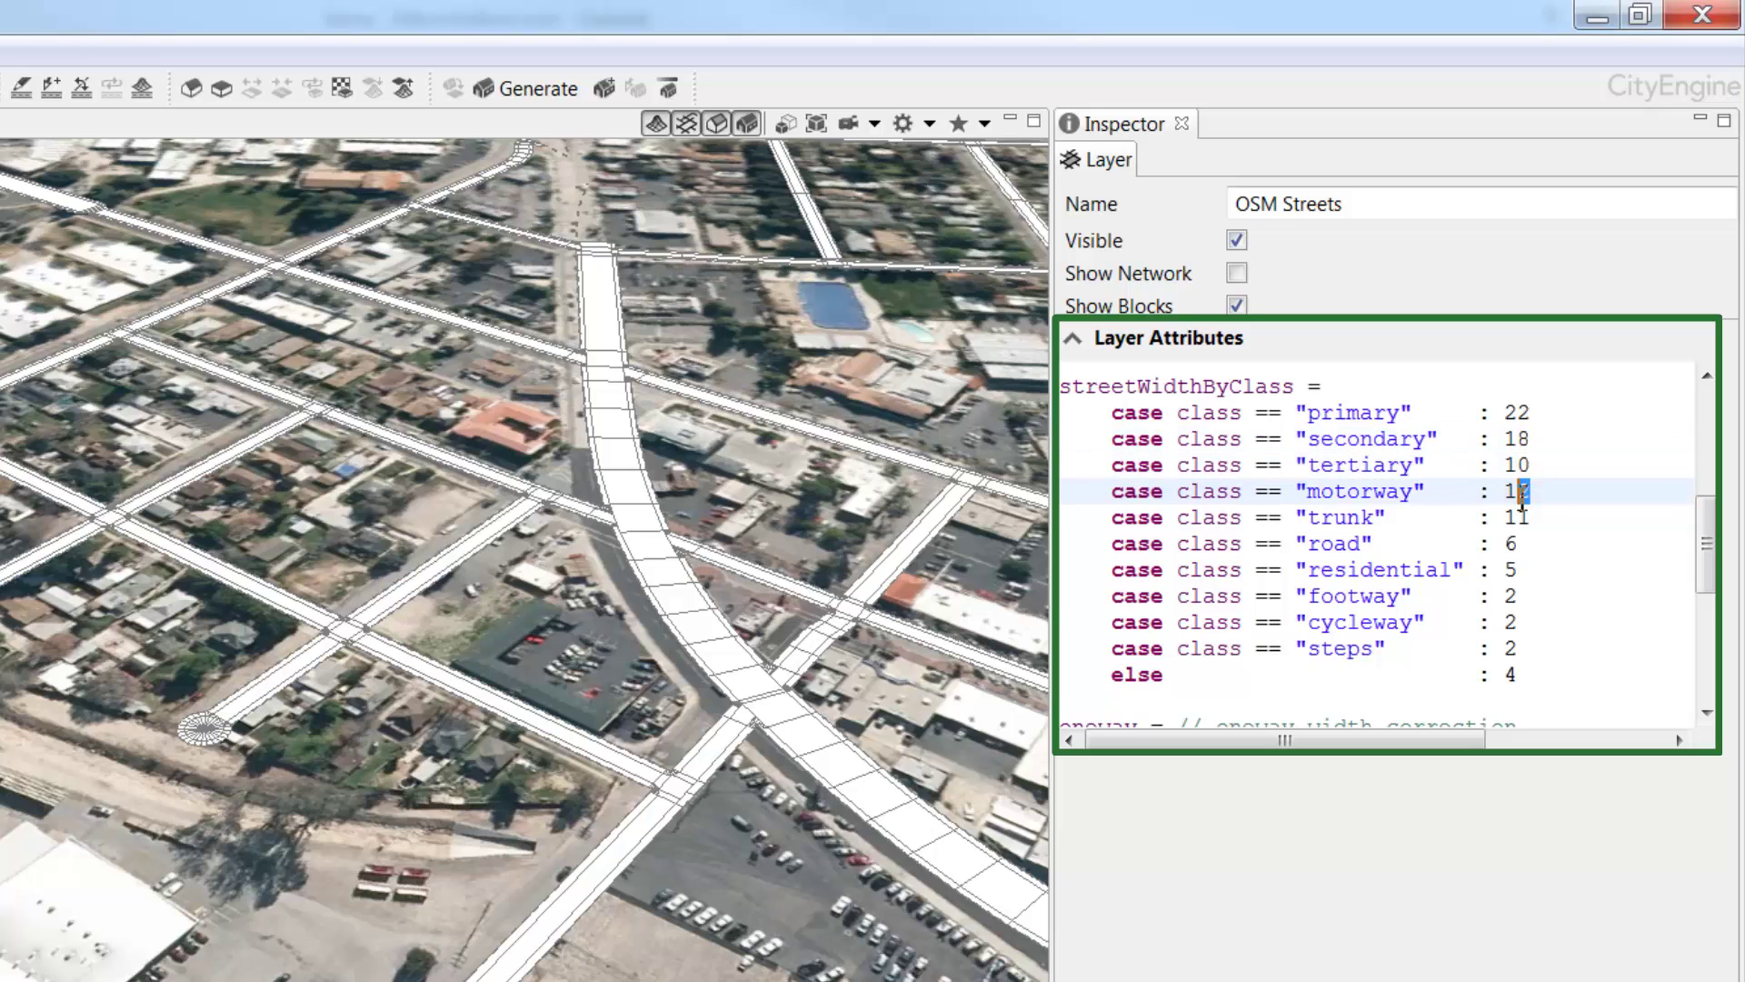
{"action": "type", "text": "14"}
Set the trunk width to 22 and the road, residential and default widths to 15.
{"action": "double_click", "coordinate": [1516, 517]}
{"action": "type", "text": "22"}
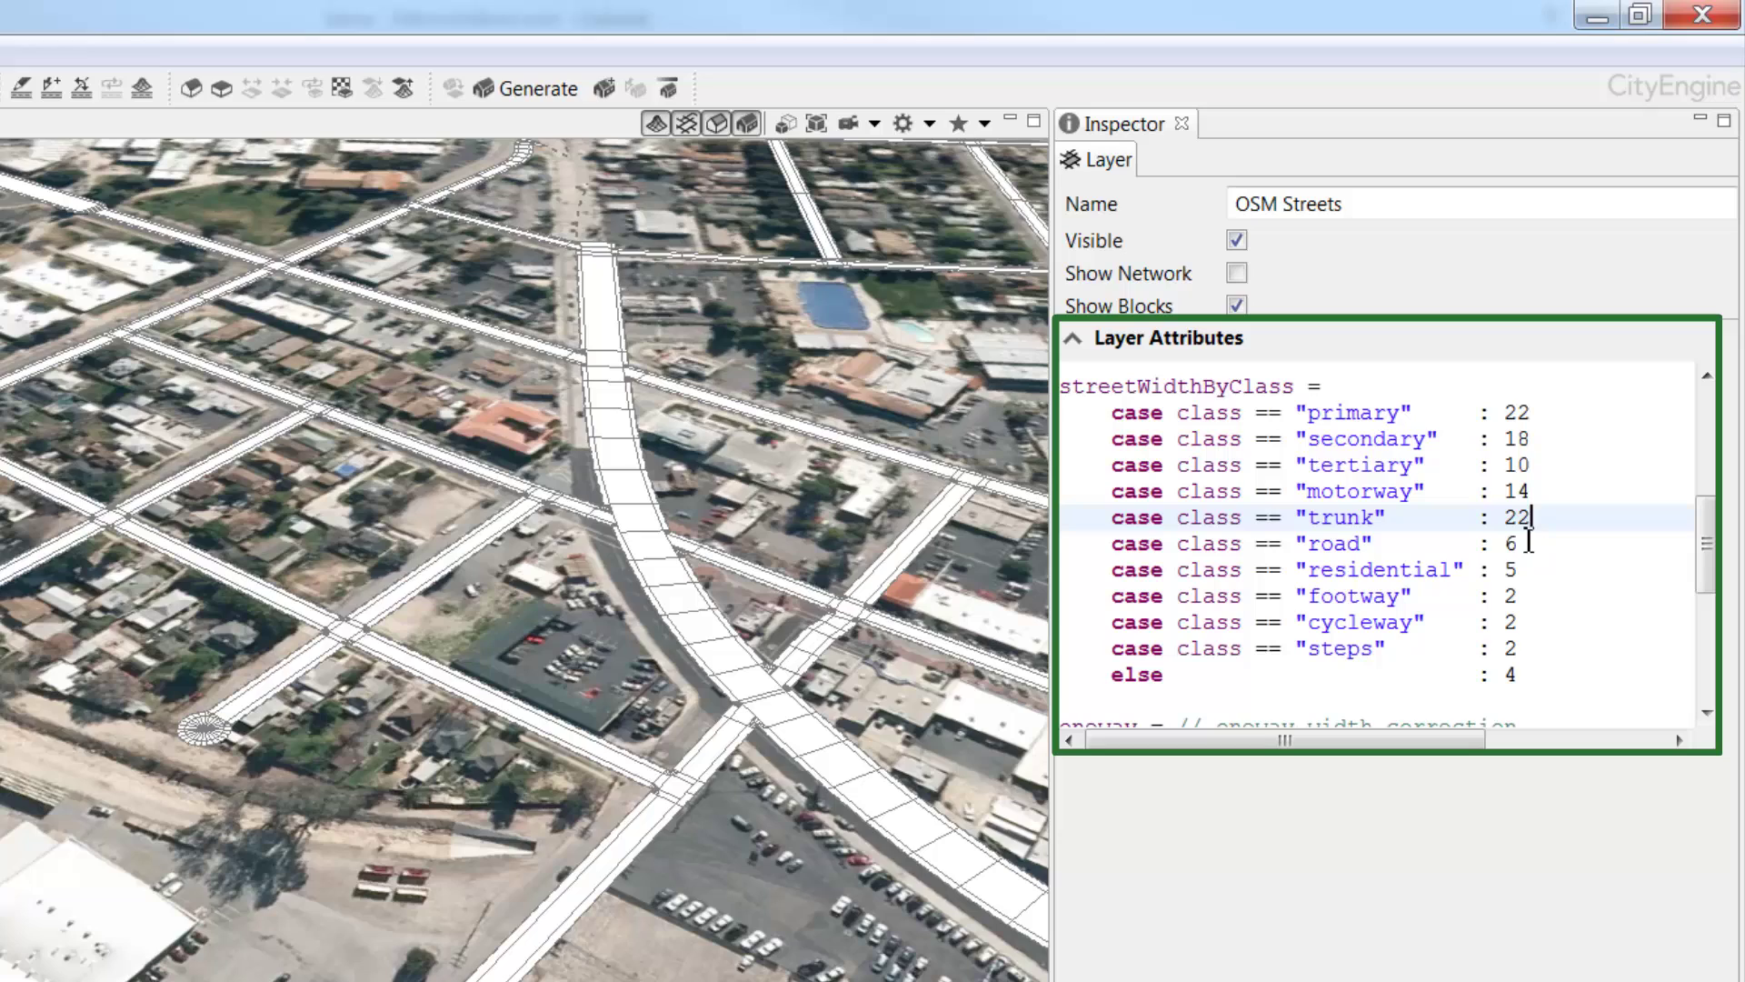
{"action": "double_click", "coordinate": [1511, 544]}
{"action": "type", "text": "15"}
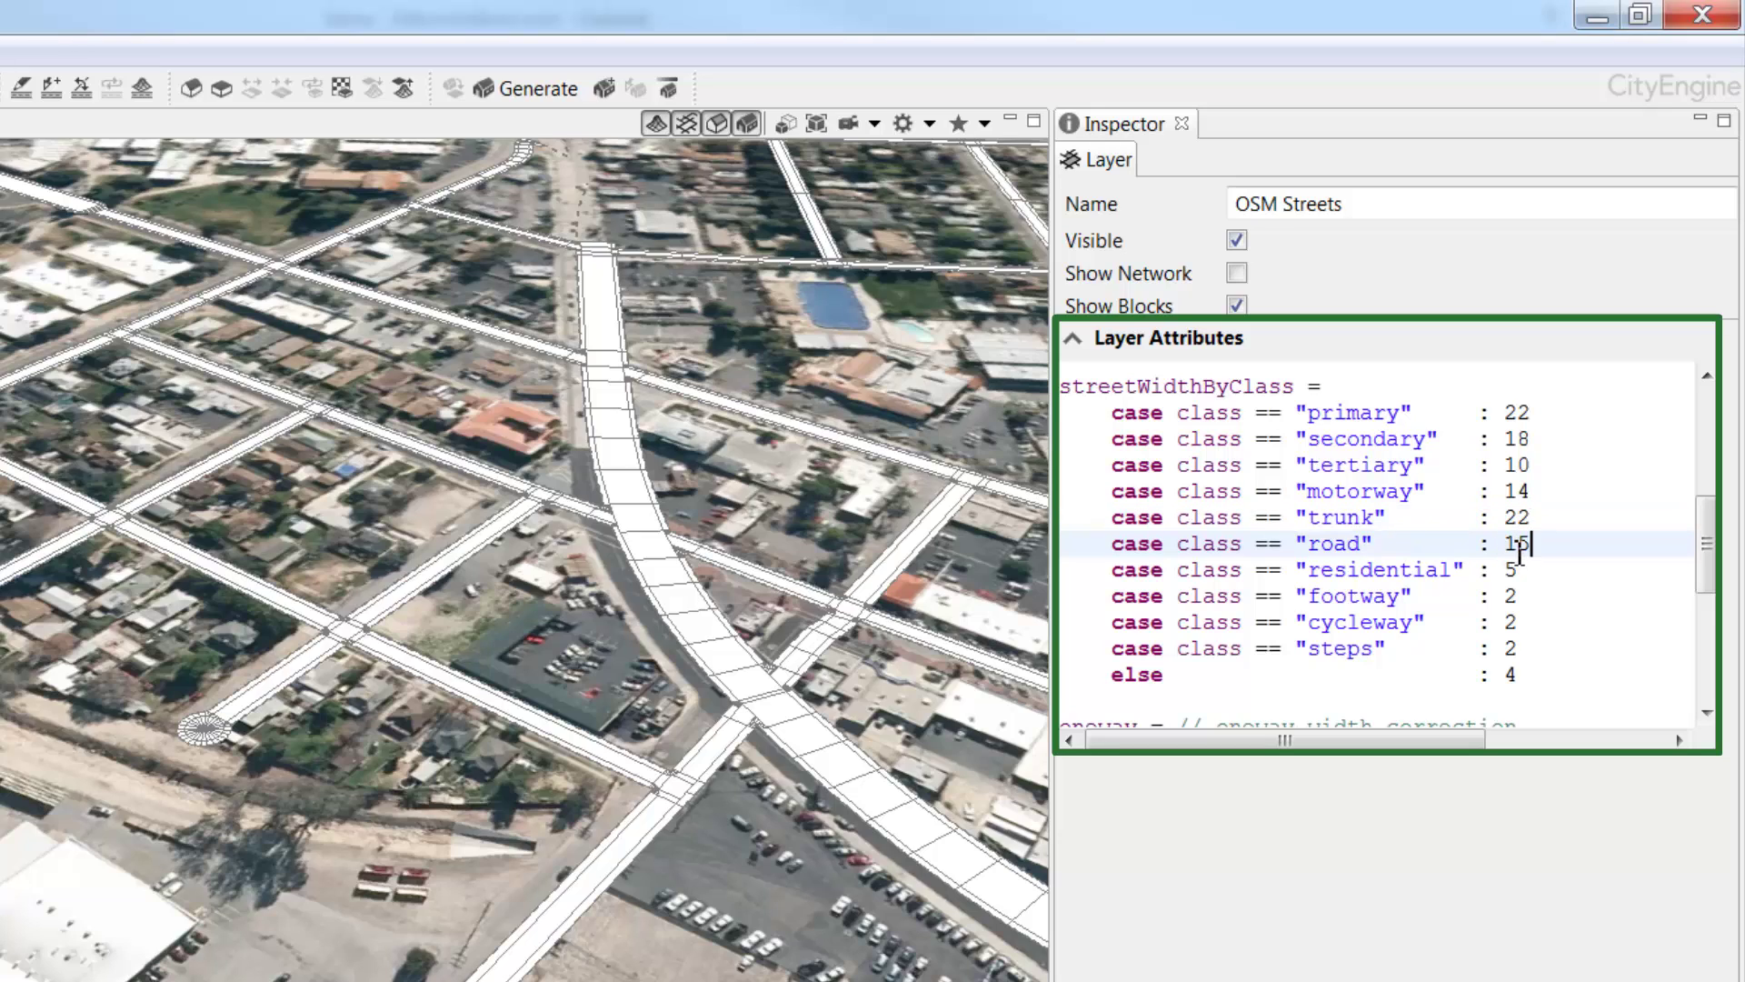
{"action": "double_click", "coordinate": [1510, 569]}
{"action": "type", "text": "15"}
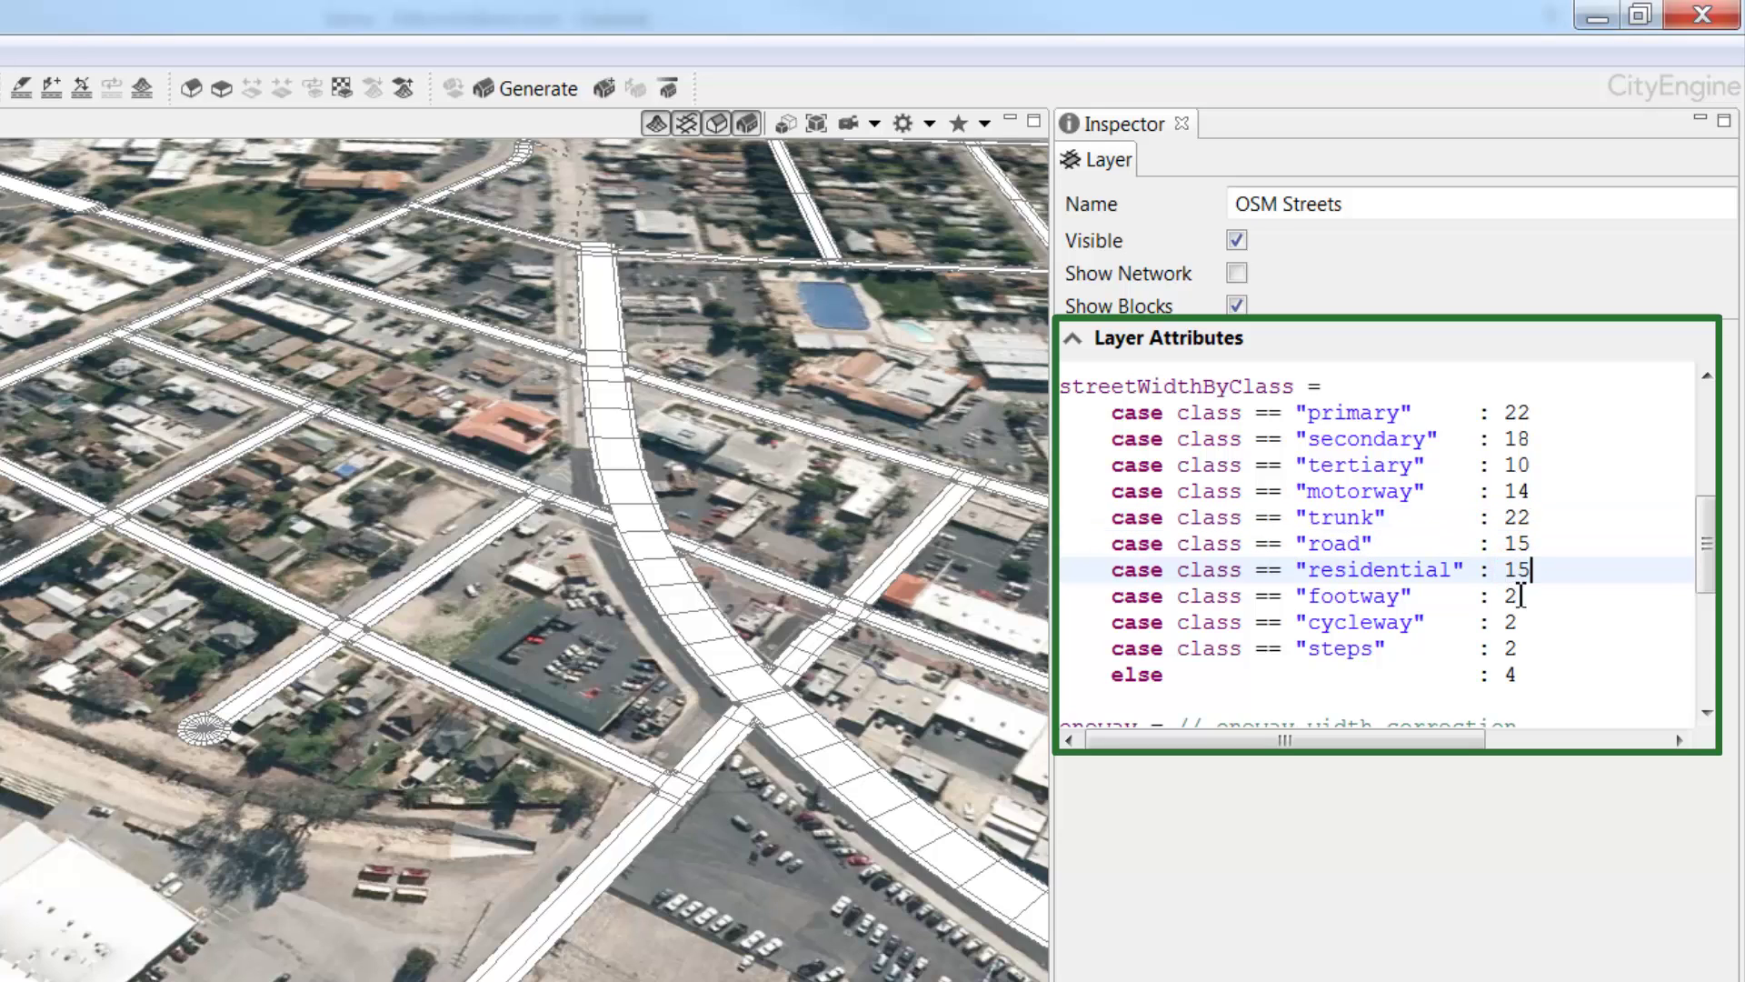
{"action": "double_click", "coordinate": [1512, 674]}
{"action": "type", "text": "15"}
{"action": "left_click", "coordinate": [1440, 708]}
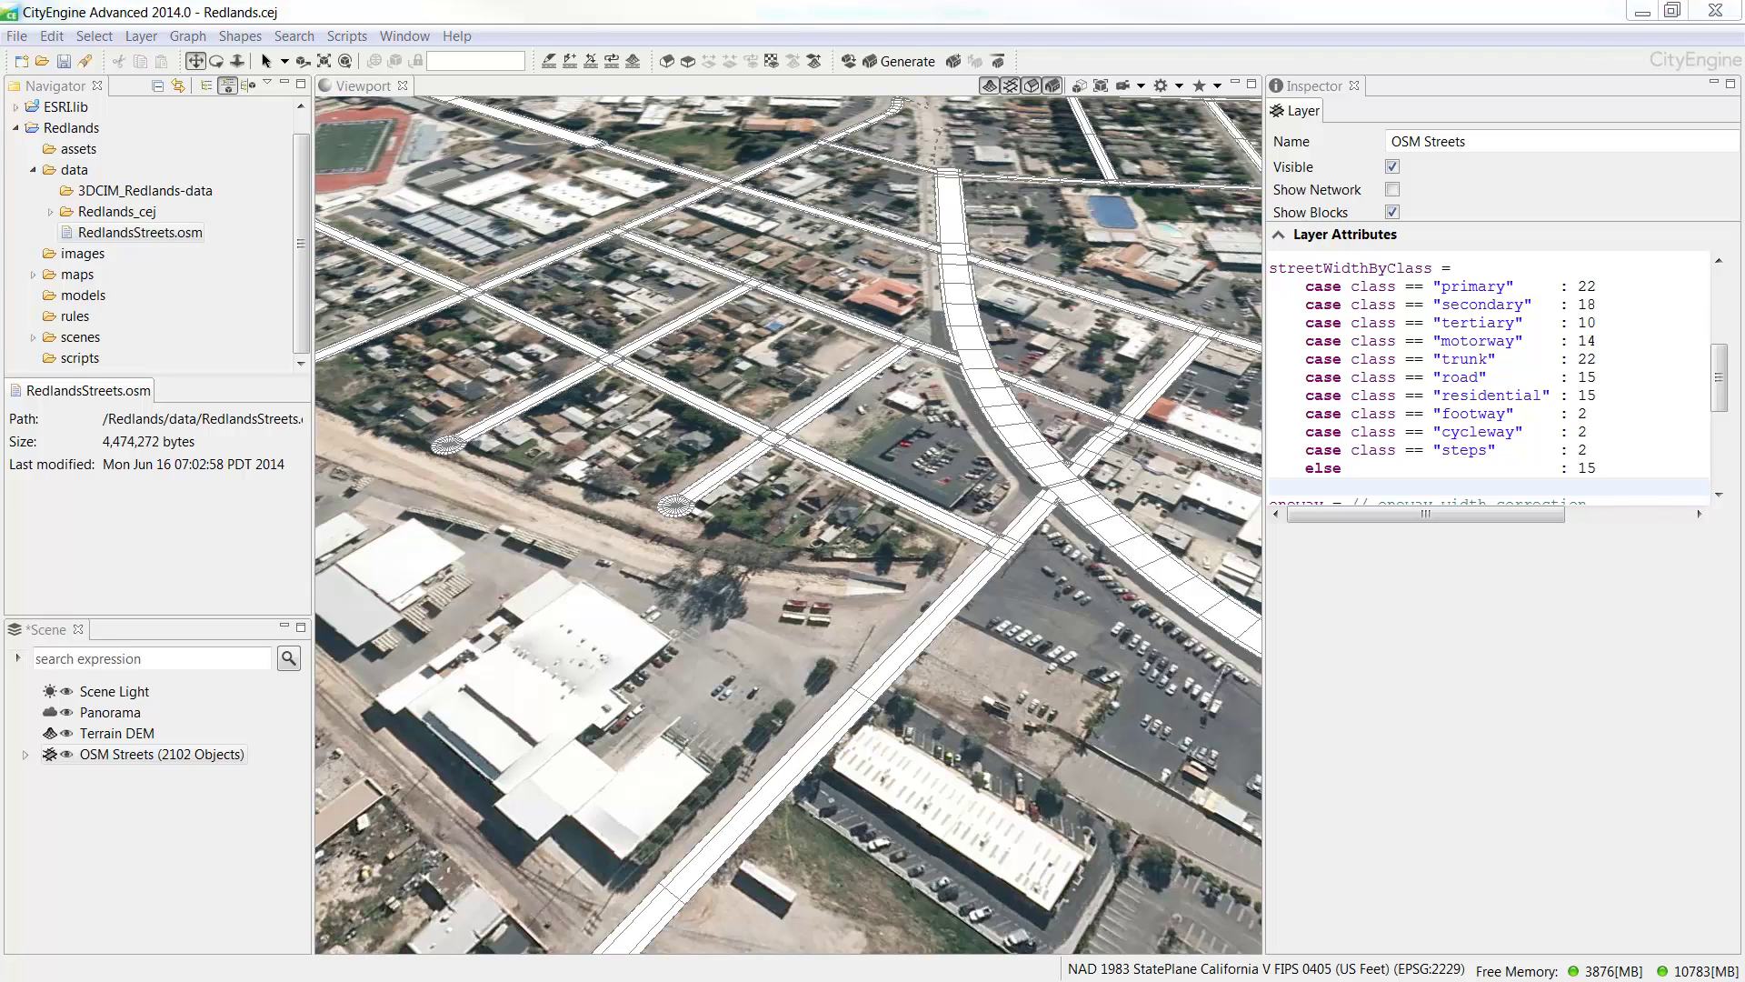
Reset Seed on OSM Streets to rebuild at the new widths and show the network graph.
{"action": "right_click", "coordinate": [152, 762]}
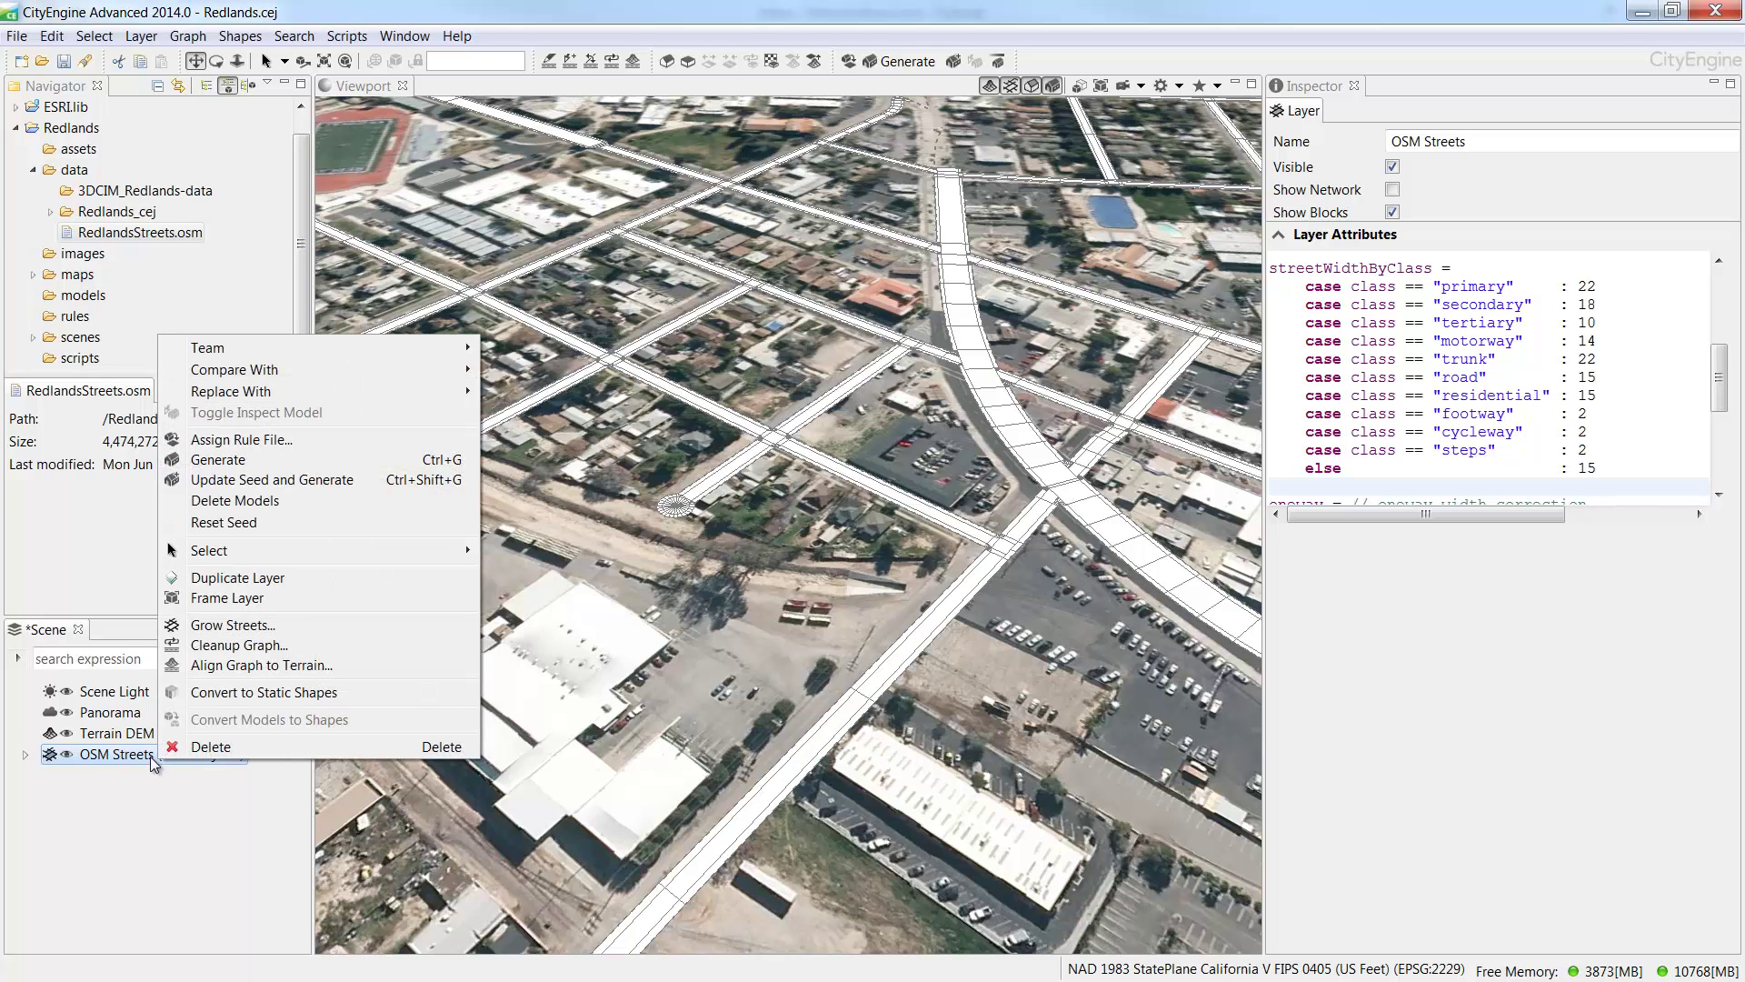
{"action": "left_click", "coordinate": [230, 524]}
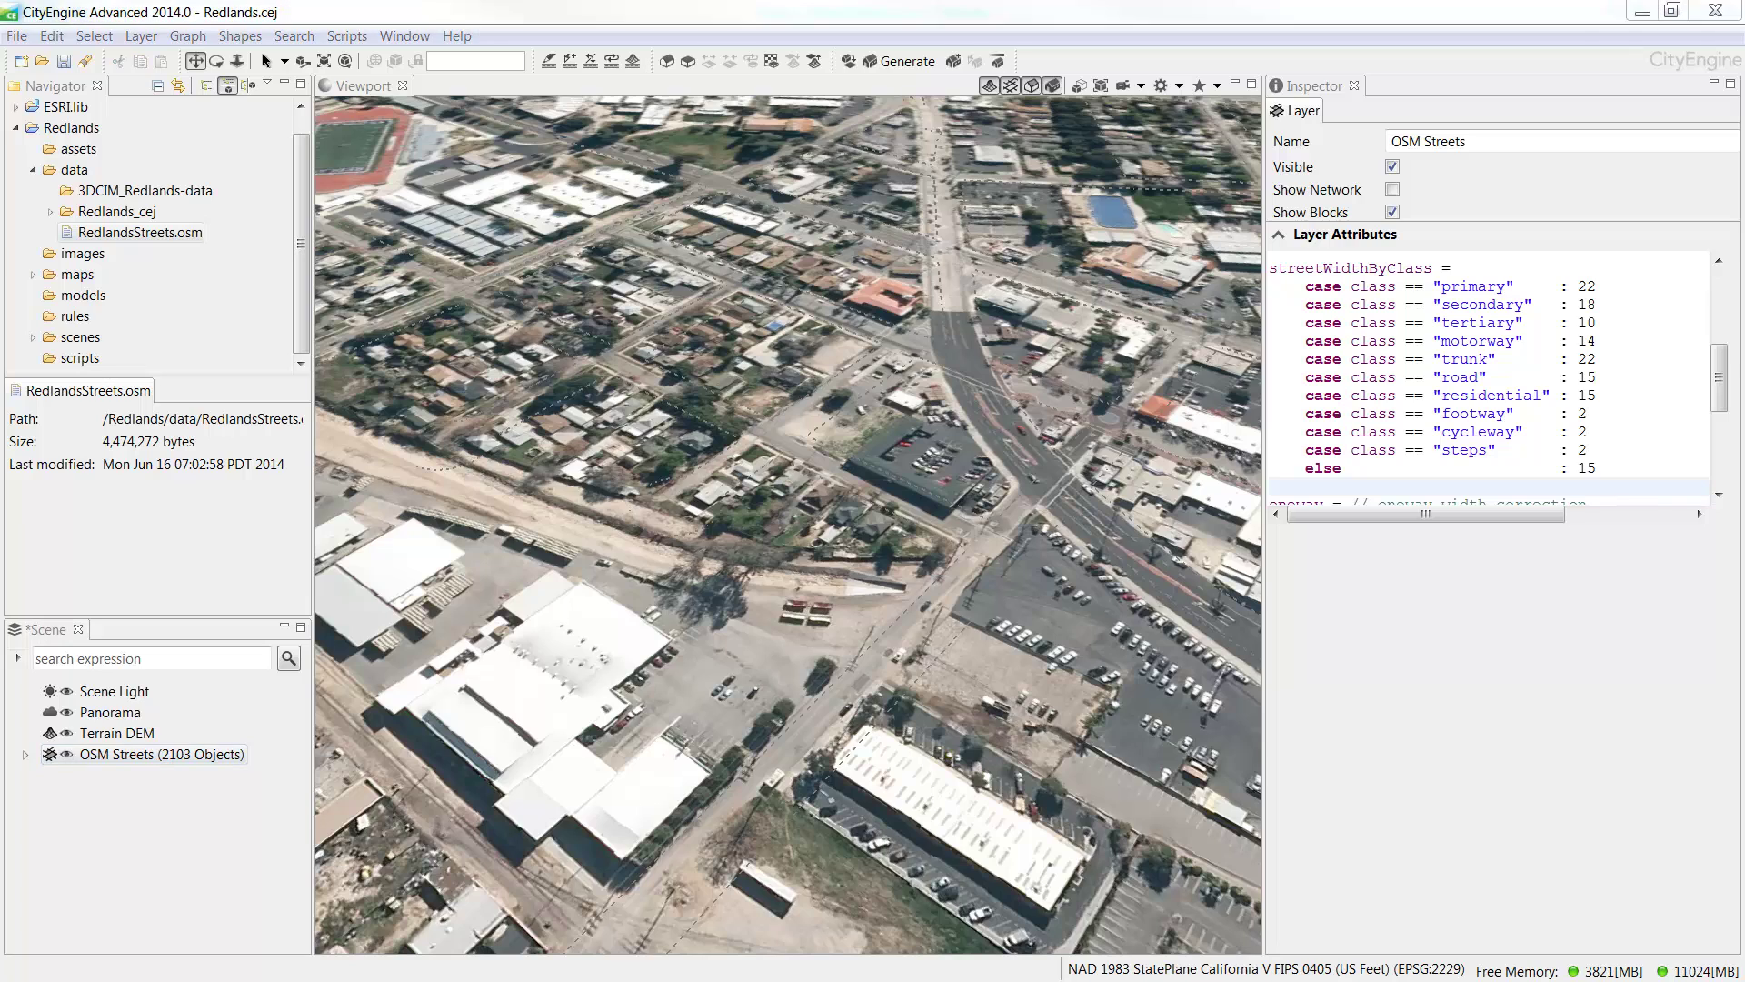
{"action": "left_click", "coordinate": [1391, 189]}
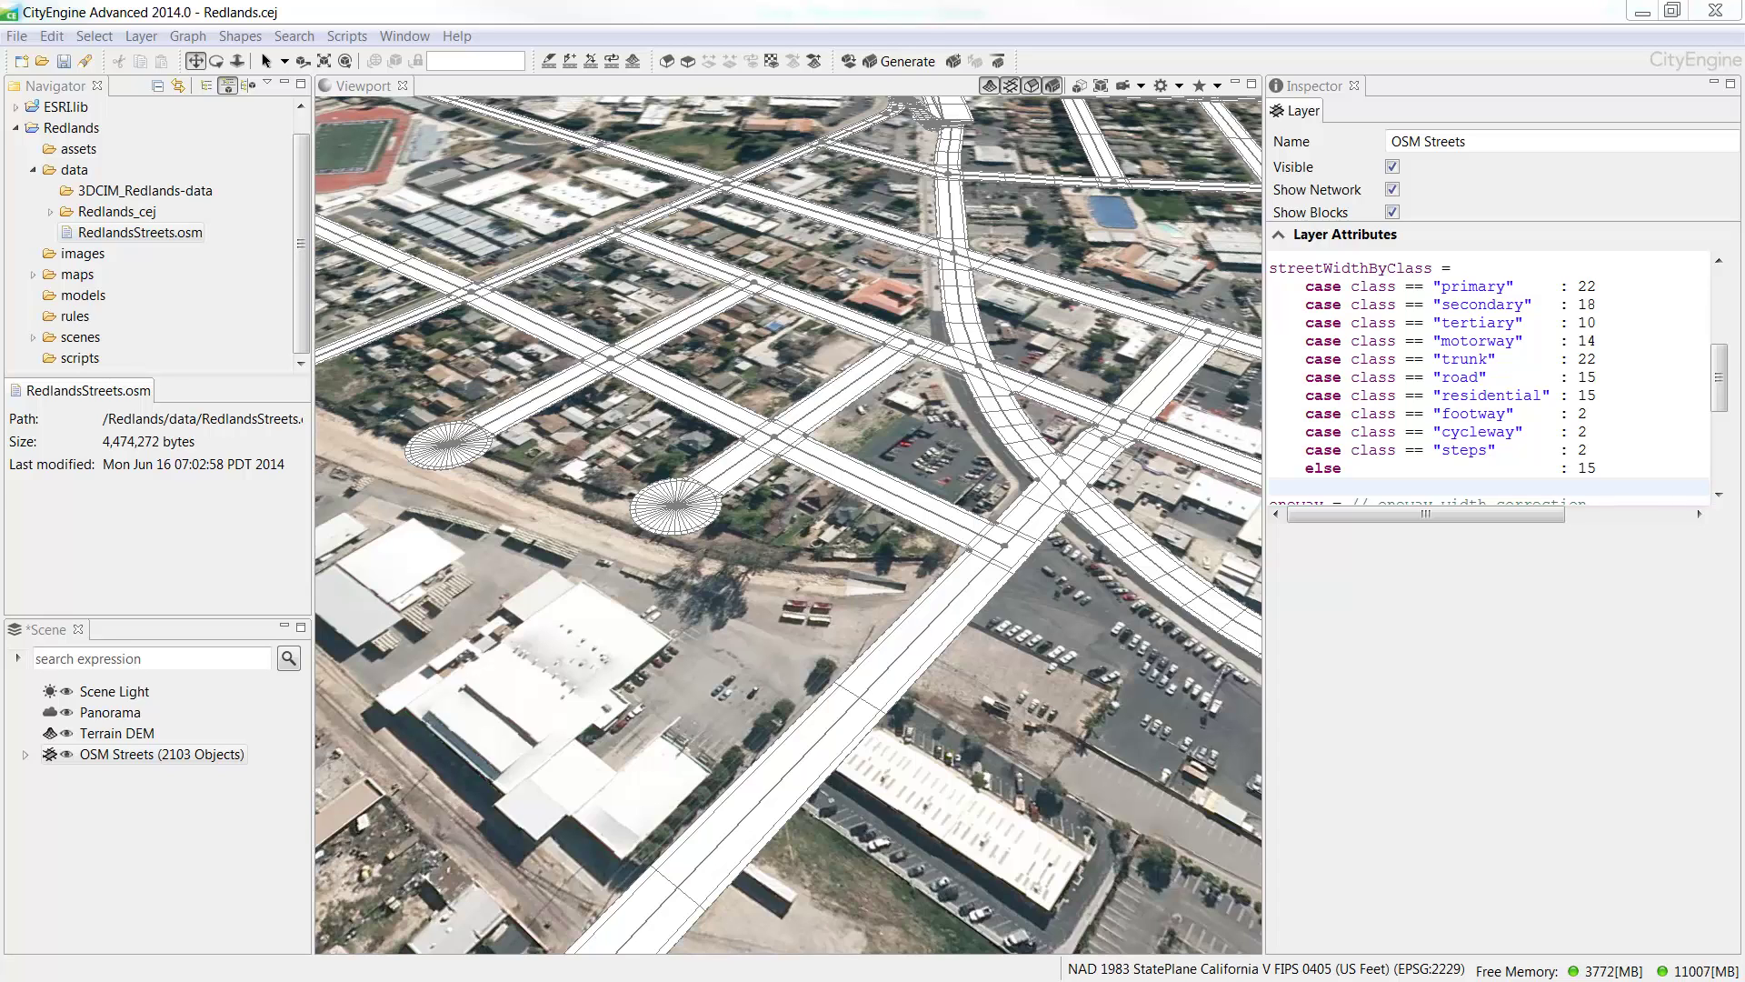
{"action": "left_click", "coordinate": [688, 541]}
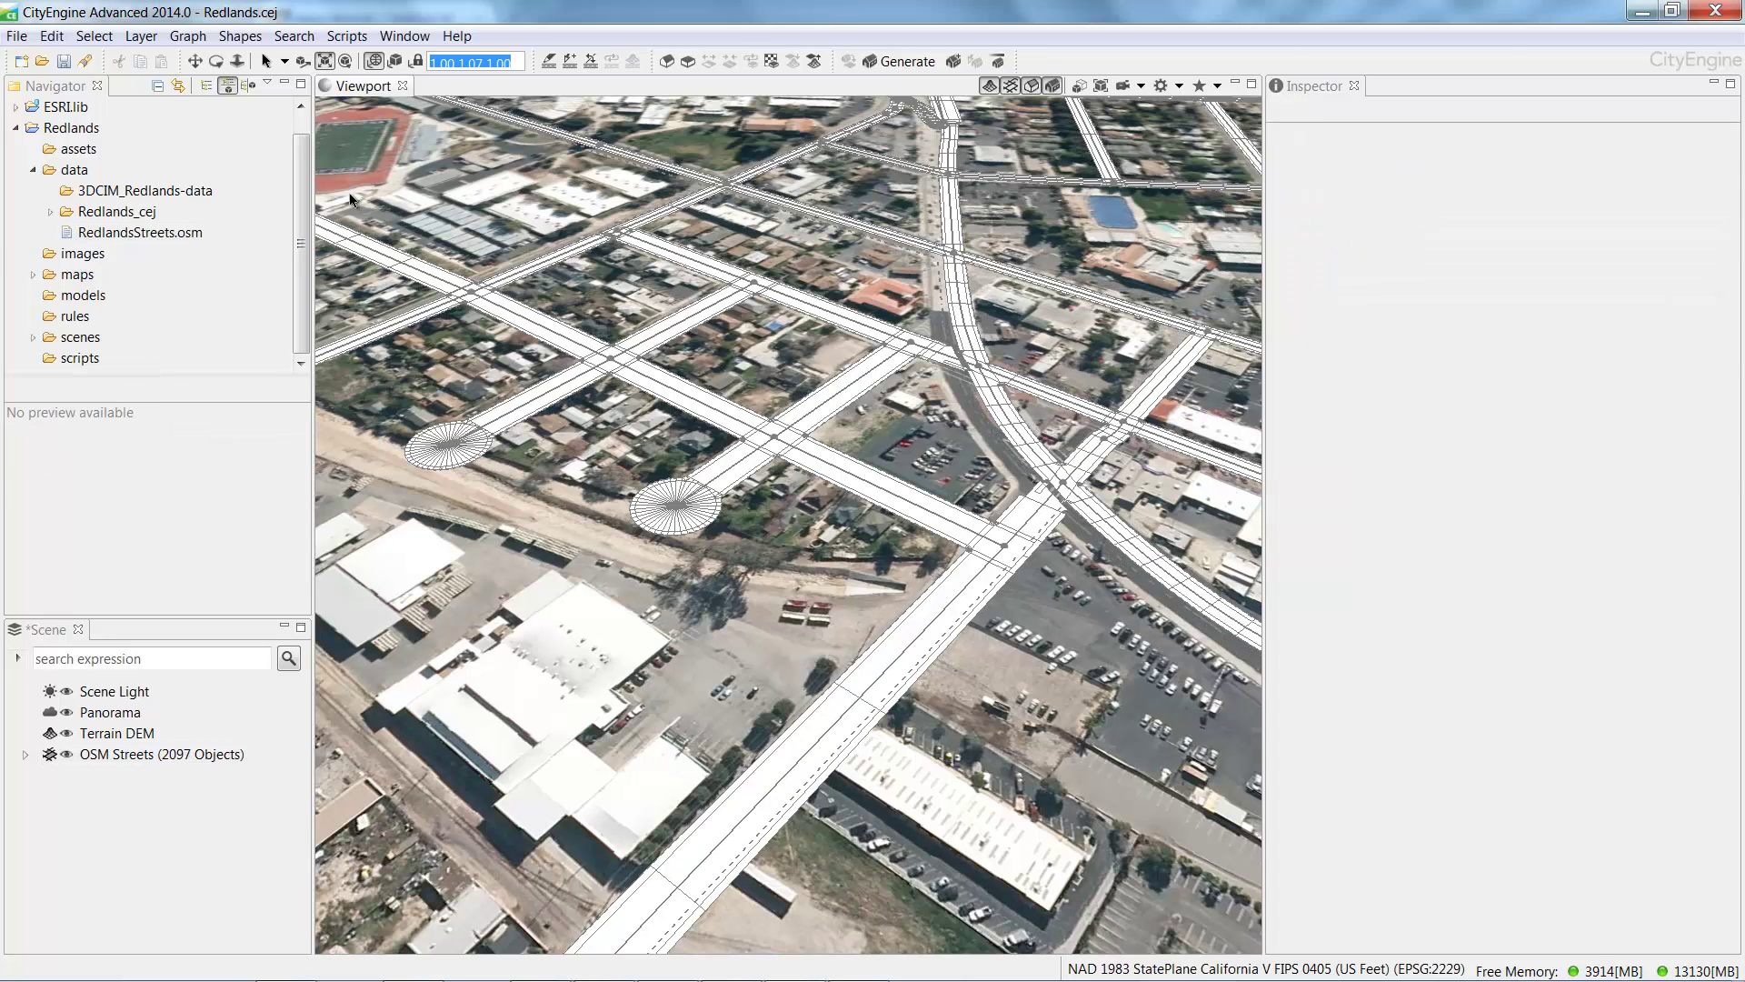
Delete the cul-de-sac node beside the railway.
{"action": "left_click", "coordinate": [267, 63]}
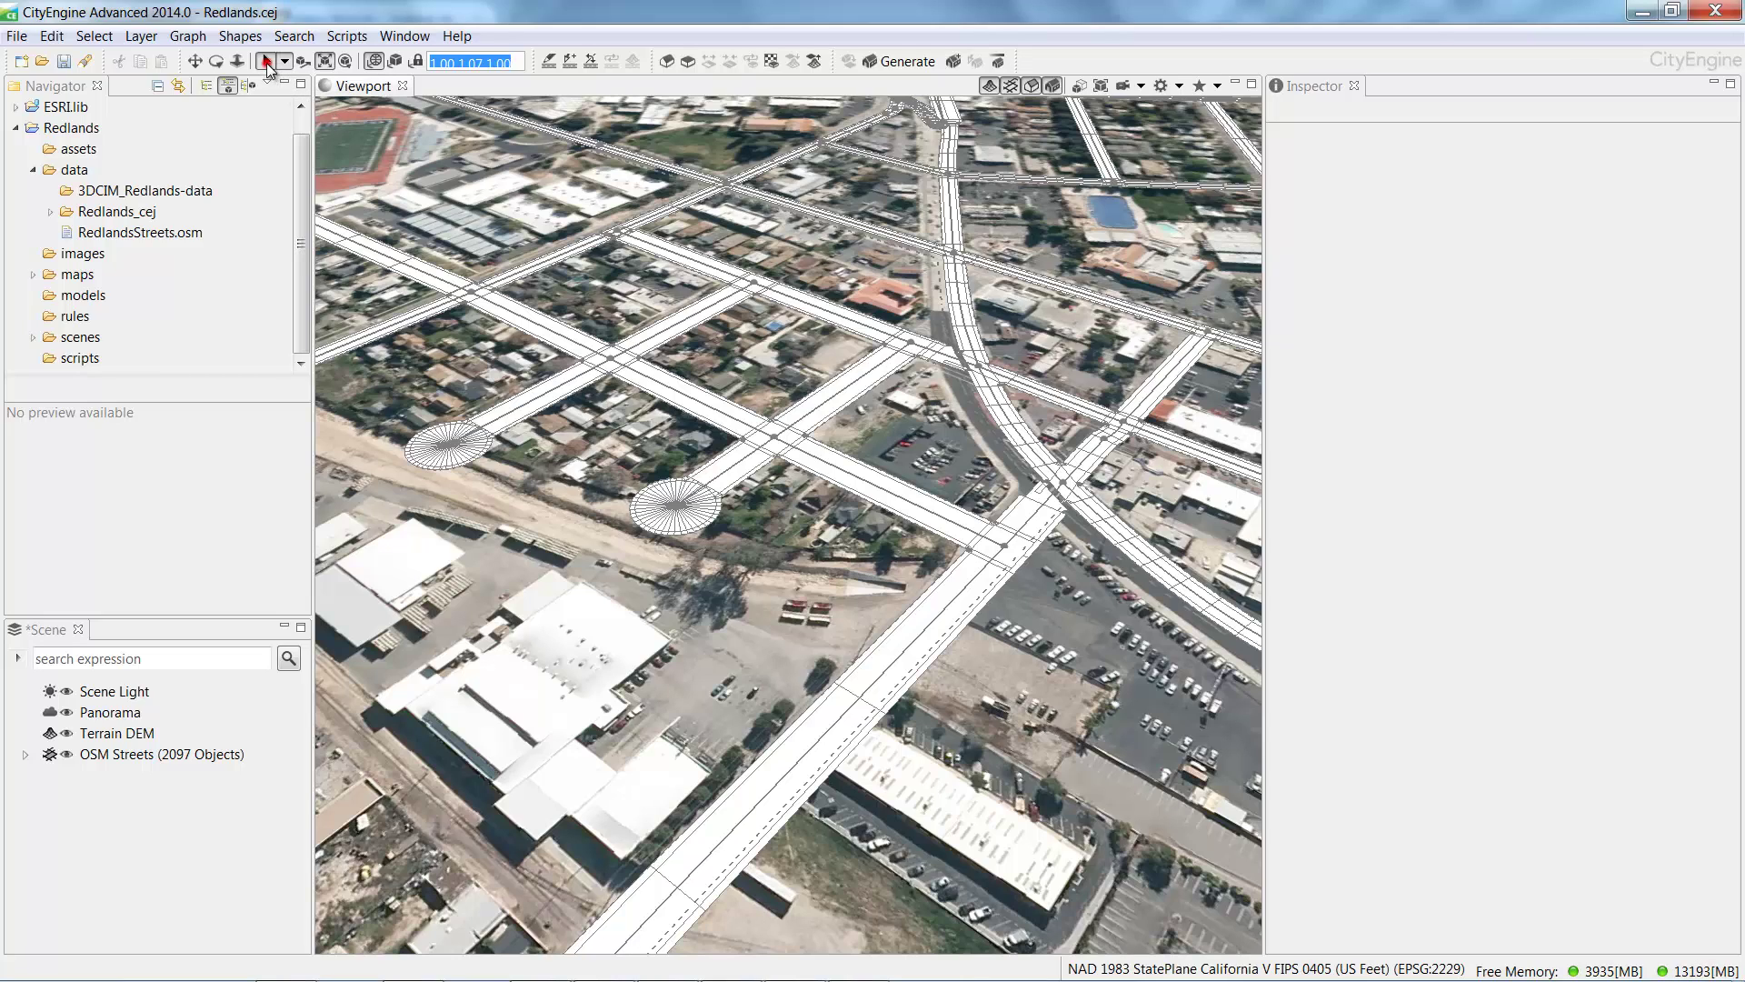
{"action": "left_click", "coordinate": [684, 510]}
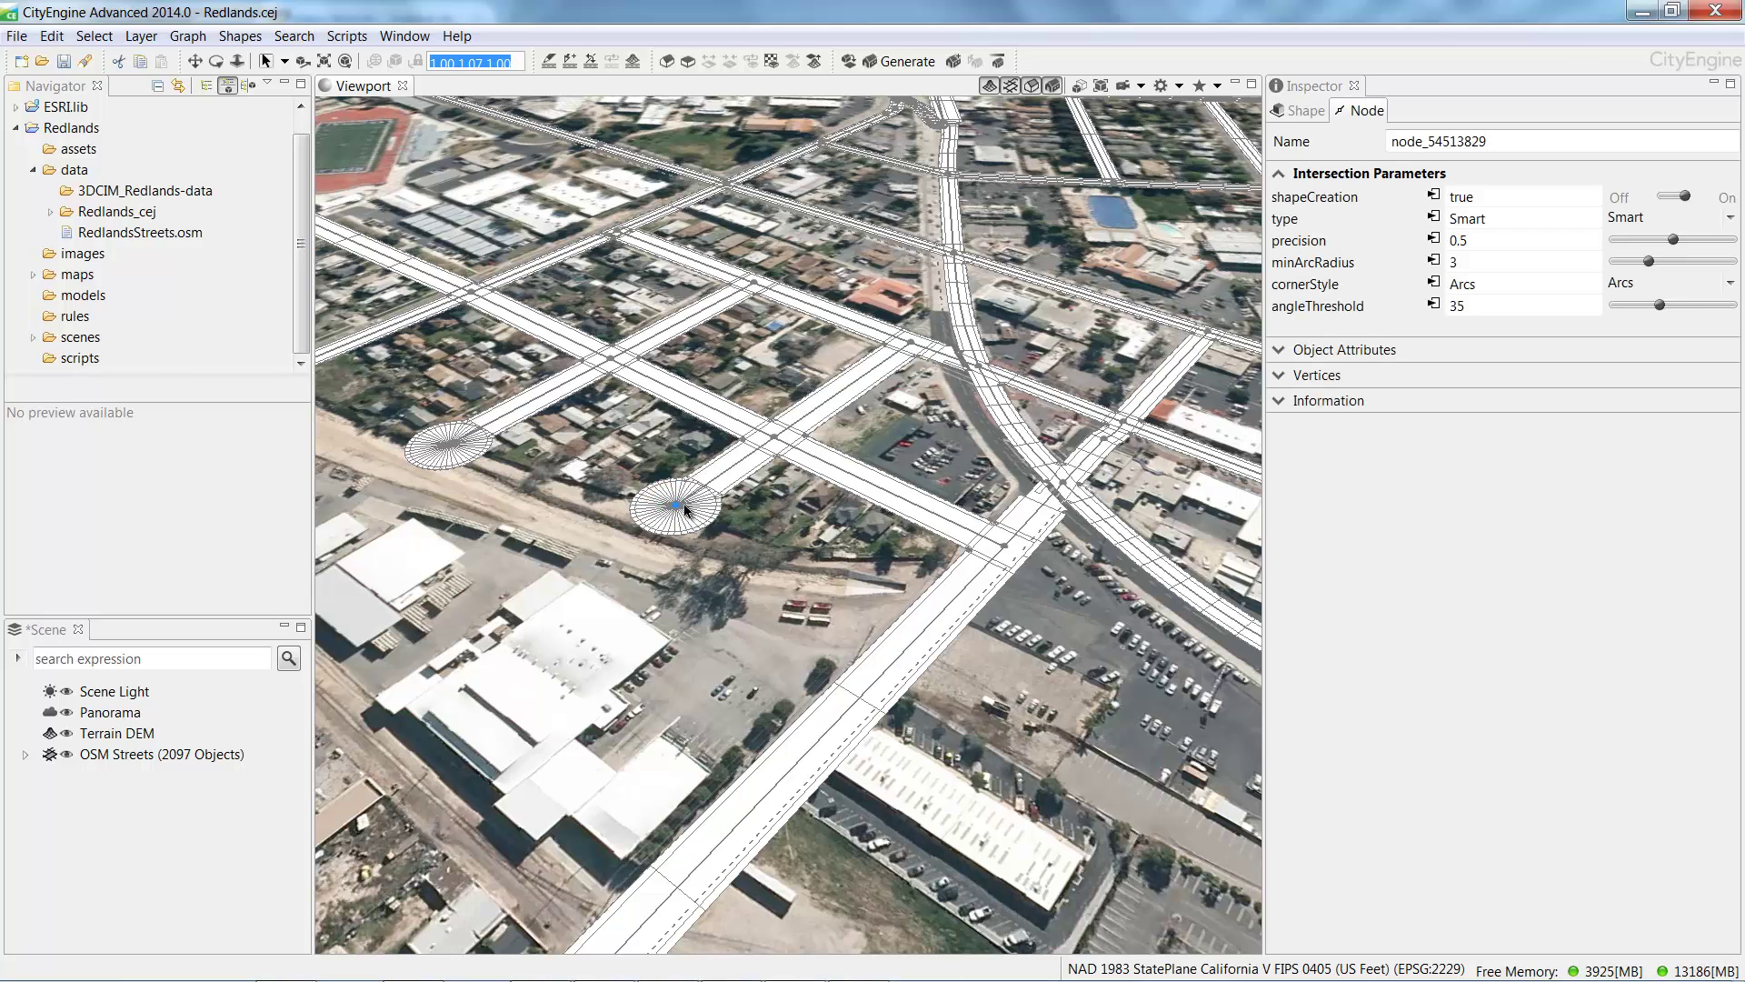
{"action": "key", "text": "Delete"}
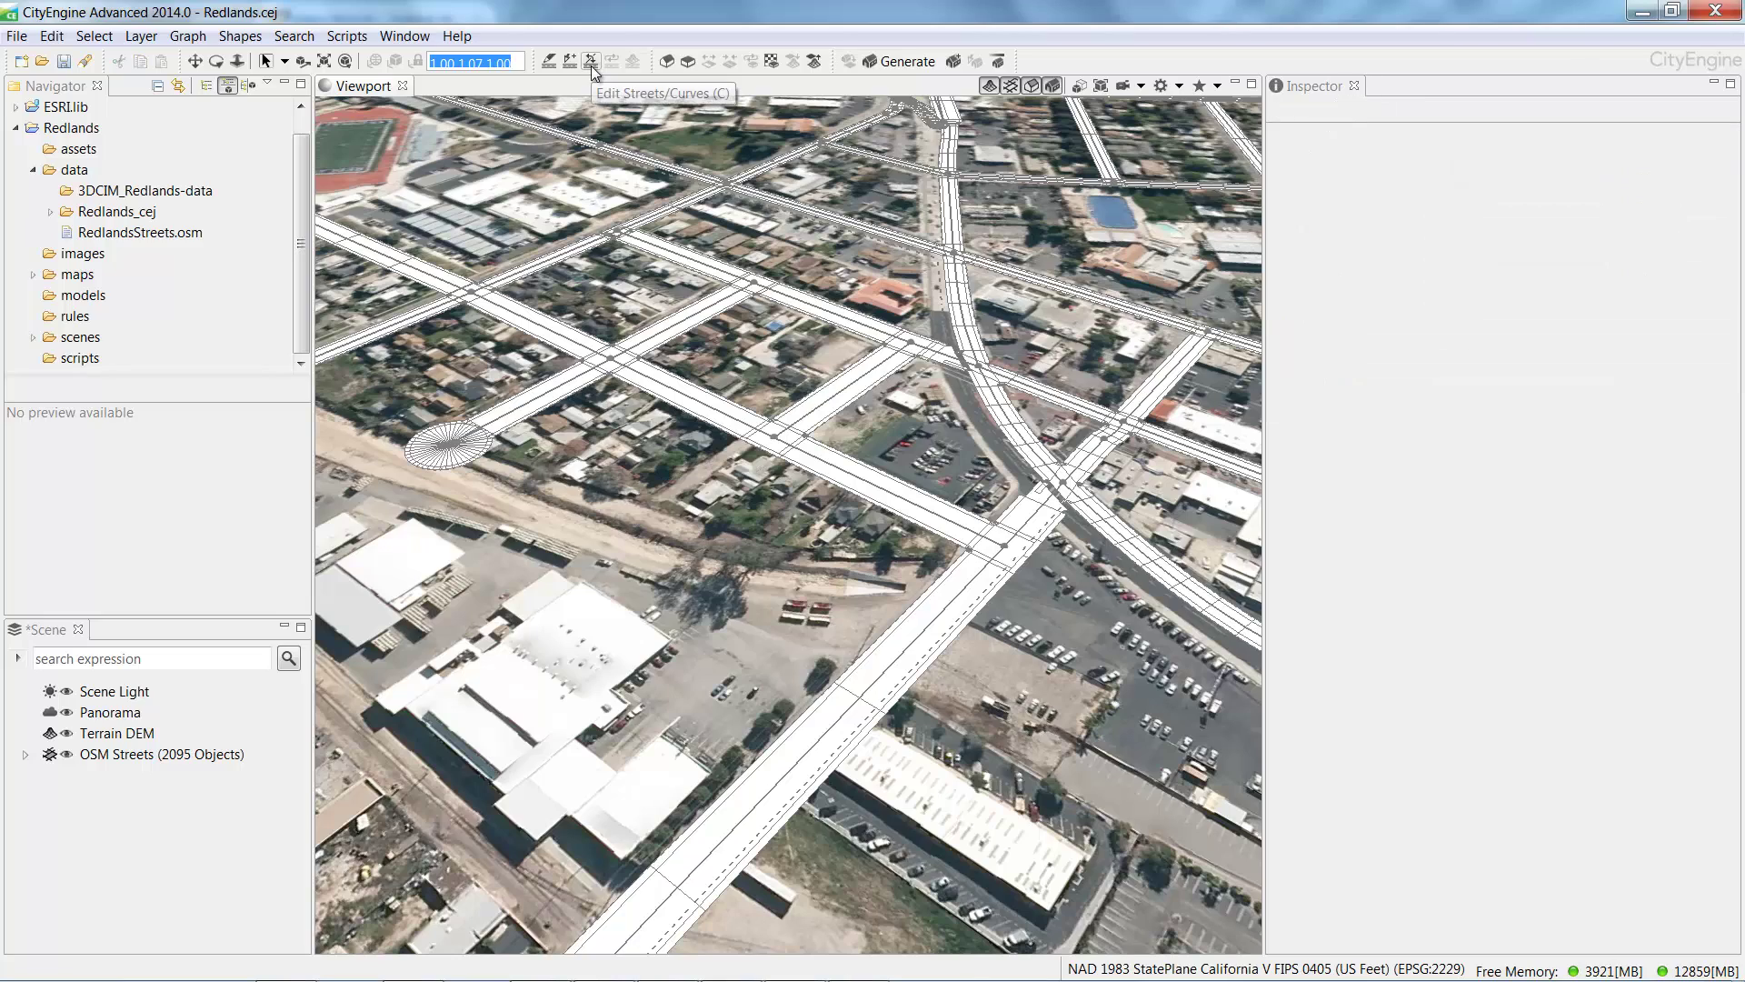
Curve the street beside the parking lot and widen it to about 16.9 with 2.25 sidewalks.
{"action": "left_click", "coordinate": [591, 63]}
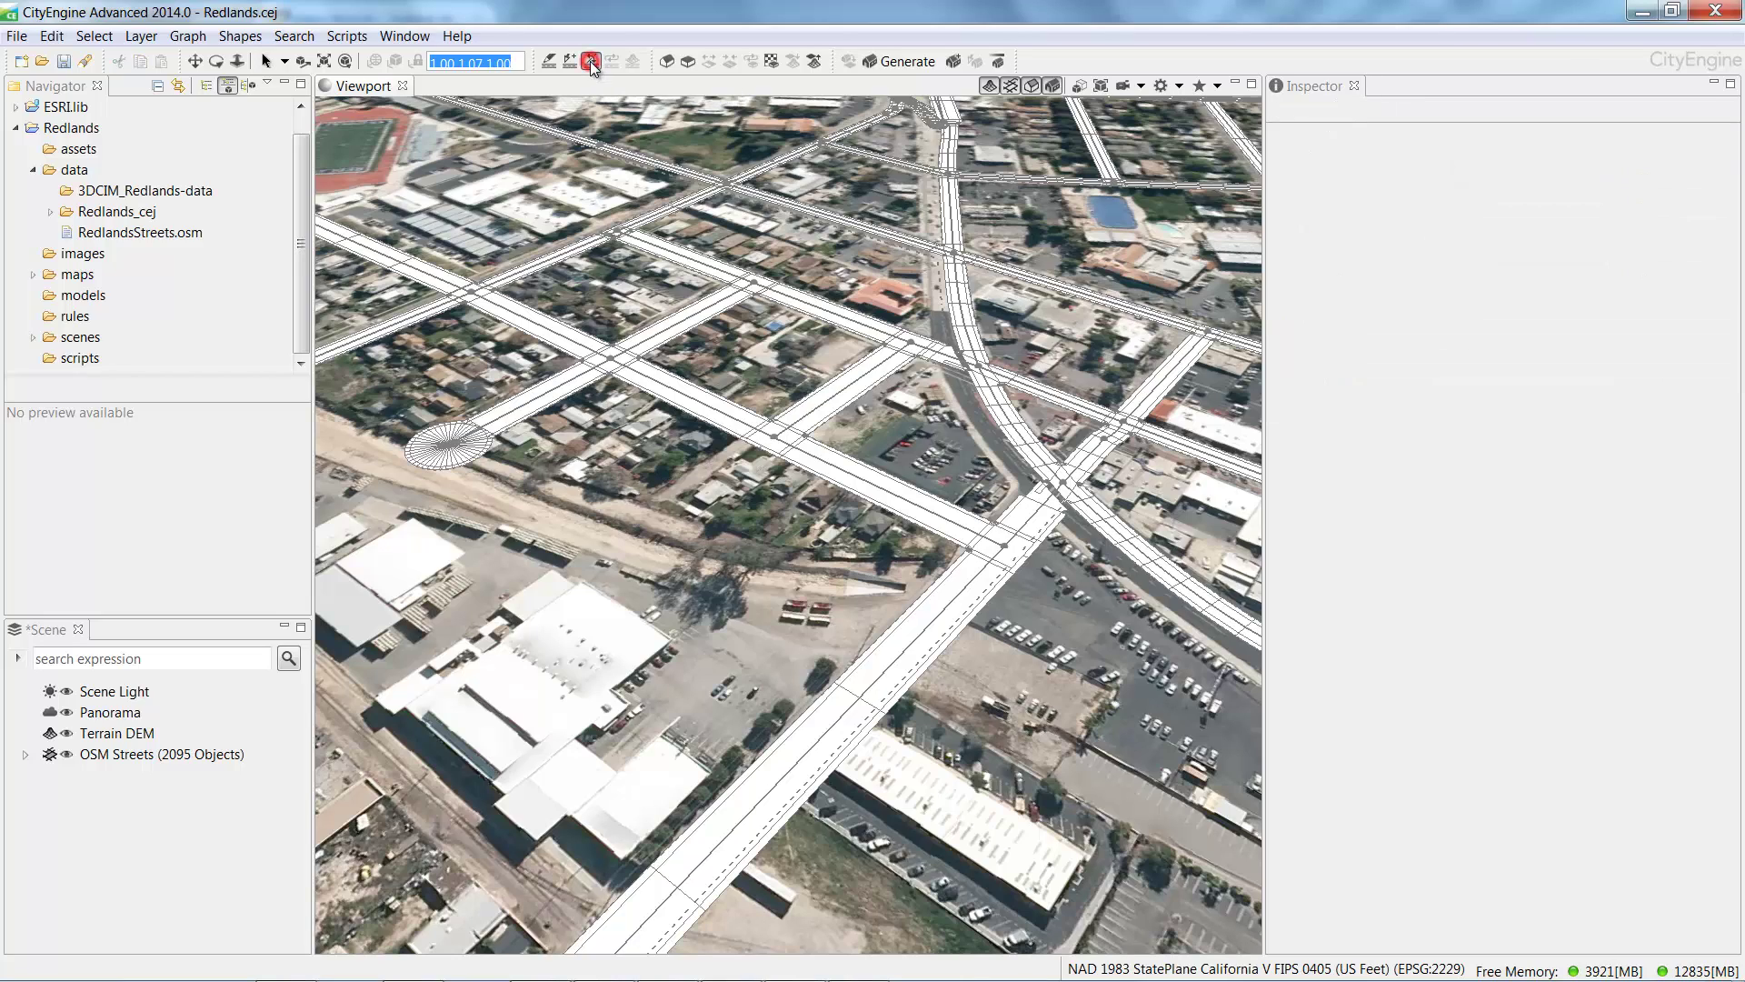
{"action": "left_click", "coordinate": [922, 634]}
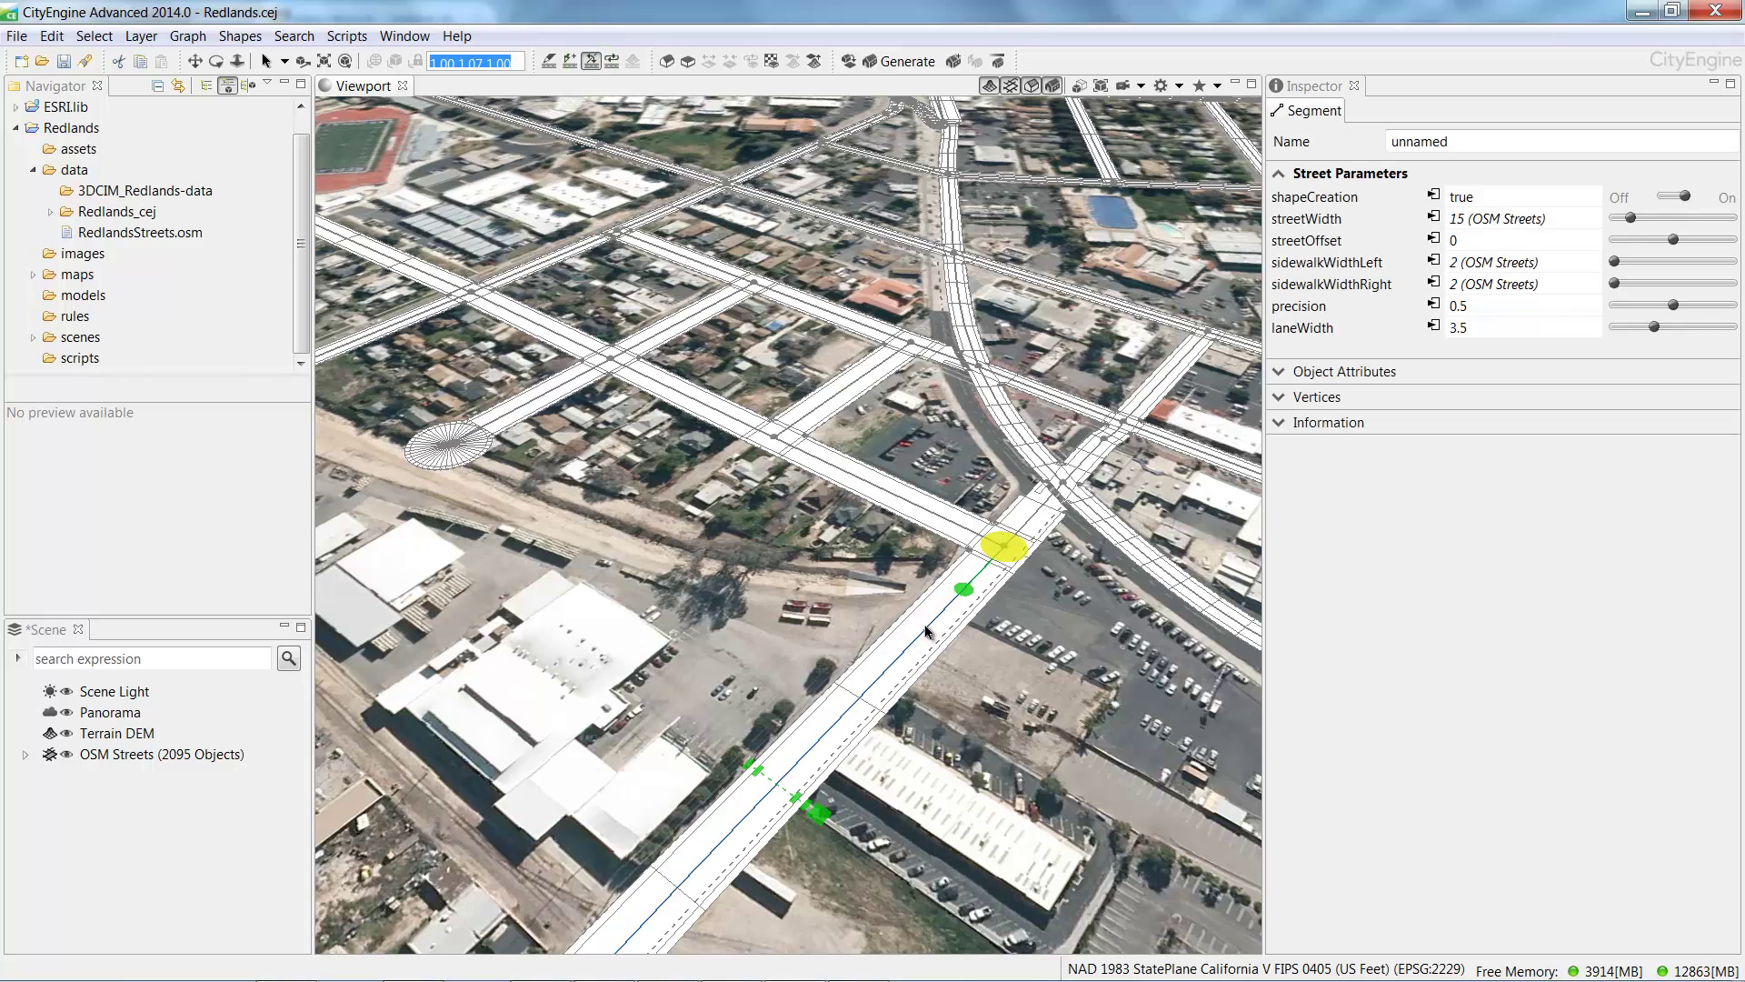
{"action": "mouse_move", "coordinate": [963, 589]}
{"action": "left_mouse_down"}
{"action": "mouse_move", "coordinate": [984, 606]}
{"action": "mouse_move", "coordinate": [941, 590]}
{"action": "mouse_move", "coordinate": [958, 599]}
{"action": "left_mouse_up"}
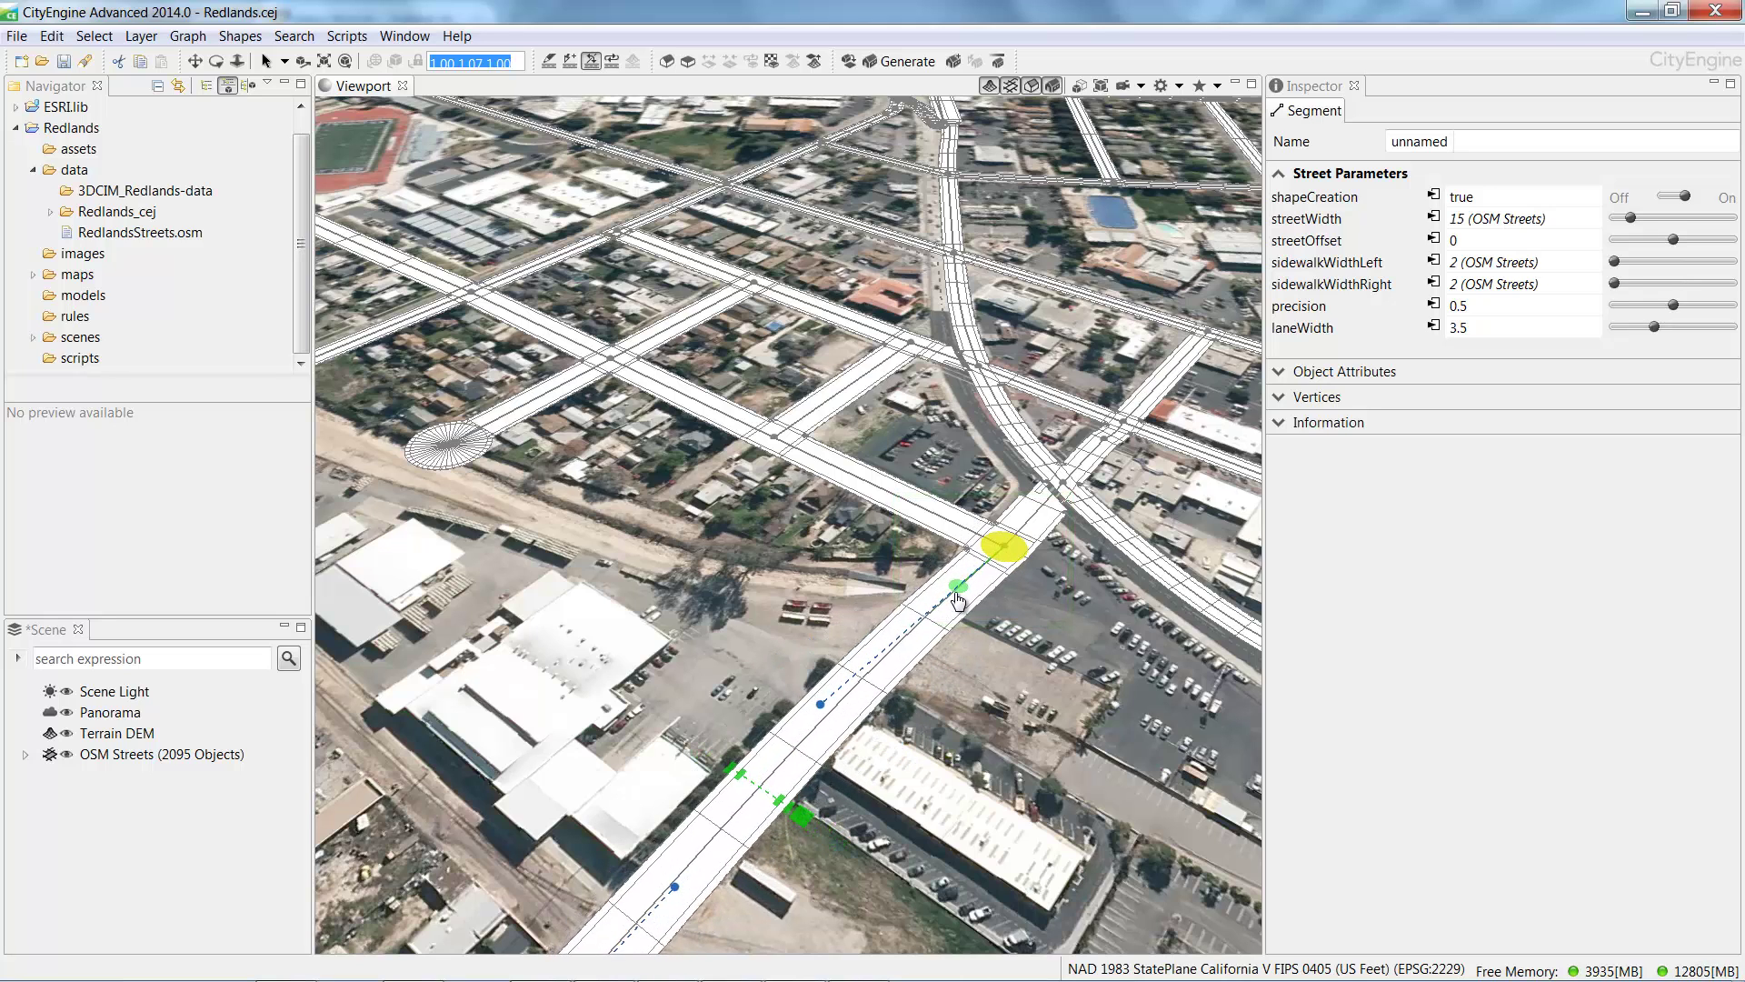
{"action": "mouse_move", "coordinate": [814, 821]}
{"action": "left_mouse_down"}
{"action": "mouse_move", "coordinate": [851, 838]}
{"action": "mouse_move", "coordinate": [809, 819]}
{"action": "left_mouse_up"}
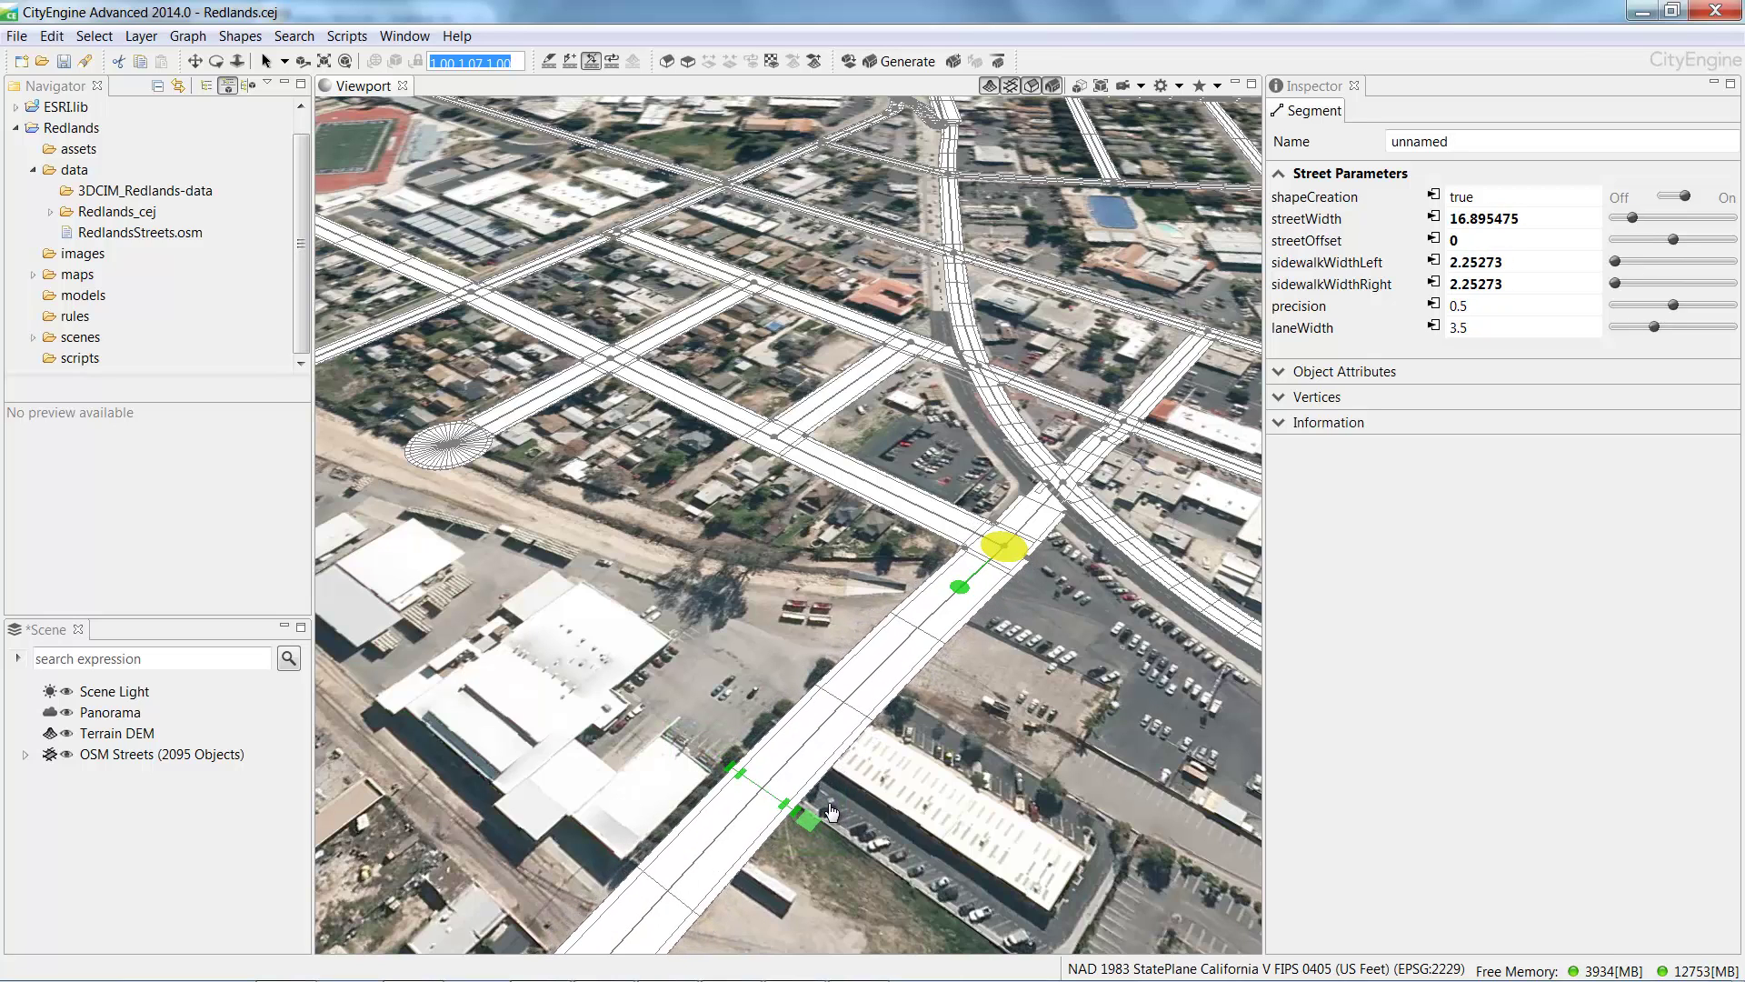
{"action": "left_click", "coordinate": [902, 743]}
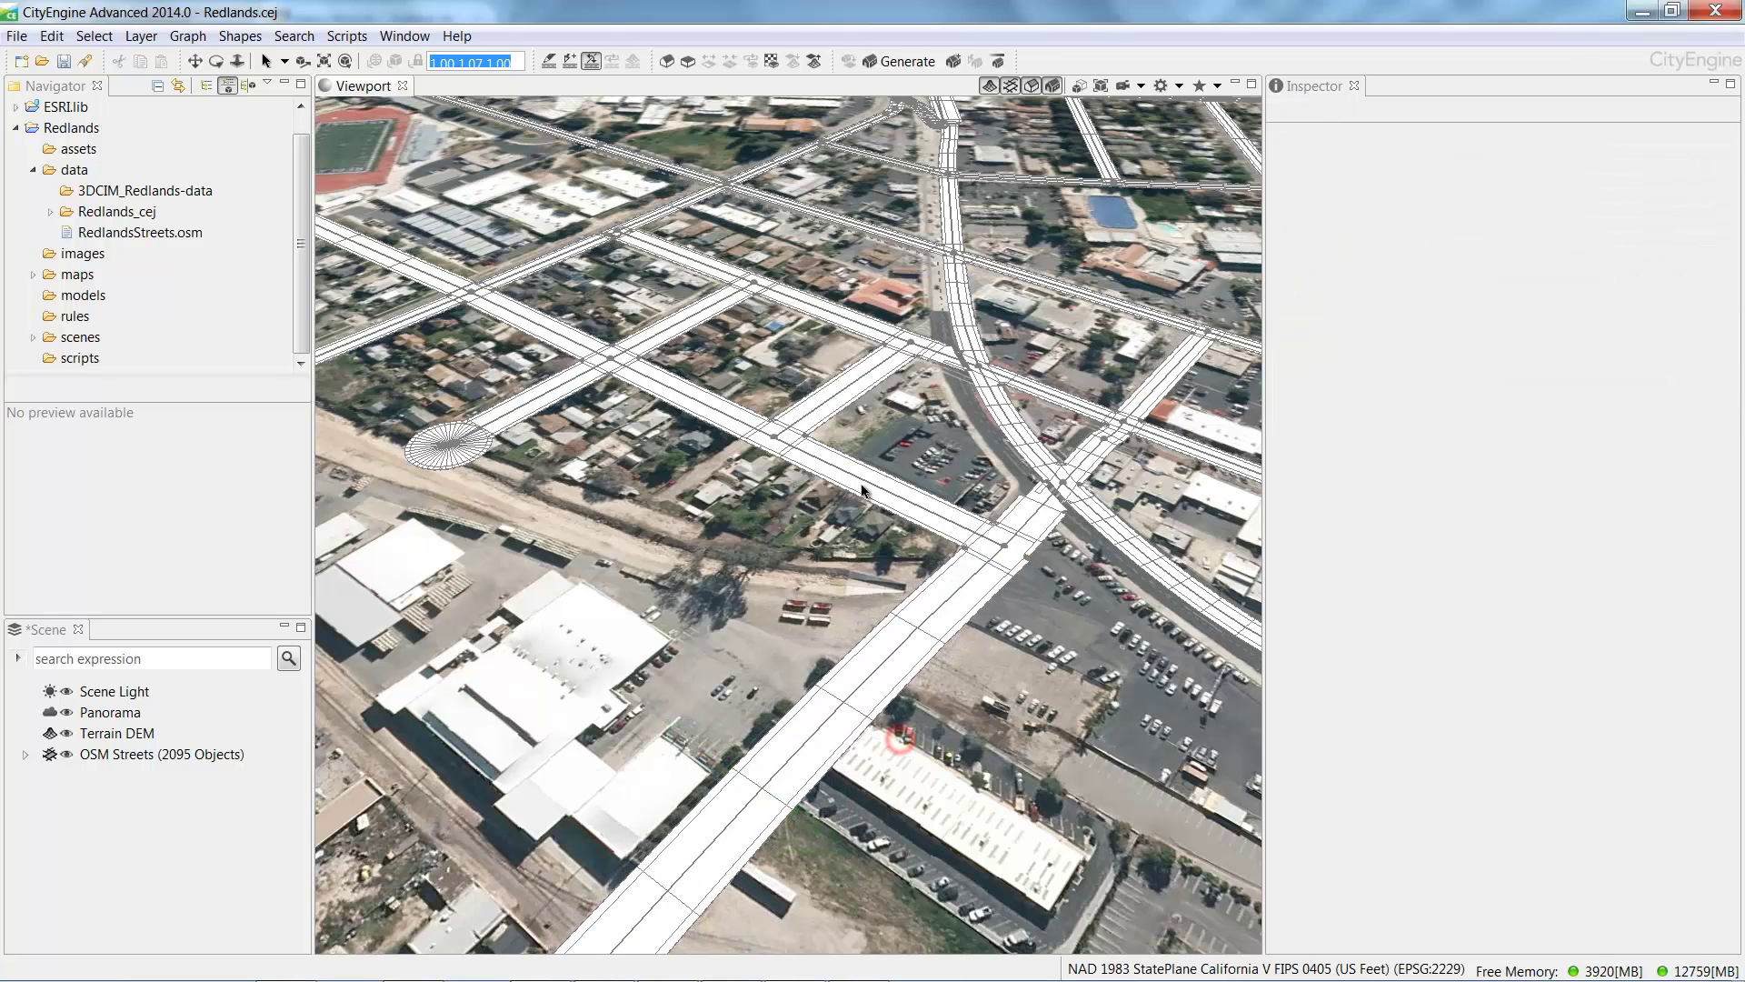
Reshape the street curve at the intersection and move the long segment's shaping point up the road.
{"action": "left_click", "coordinate": [773, 442]}
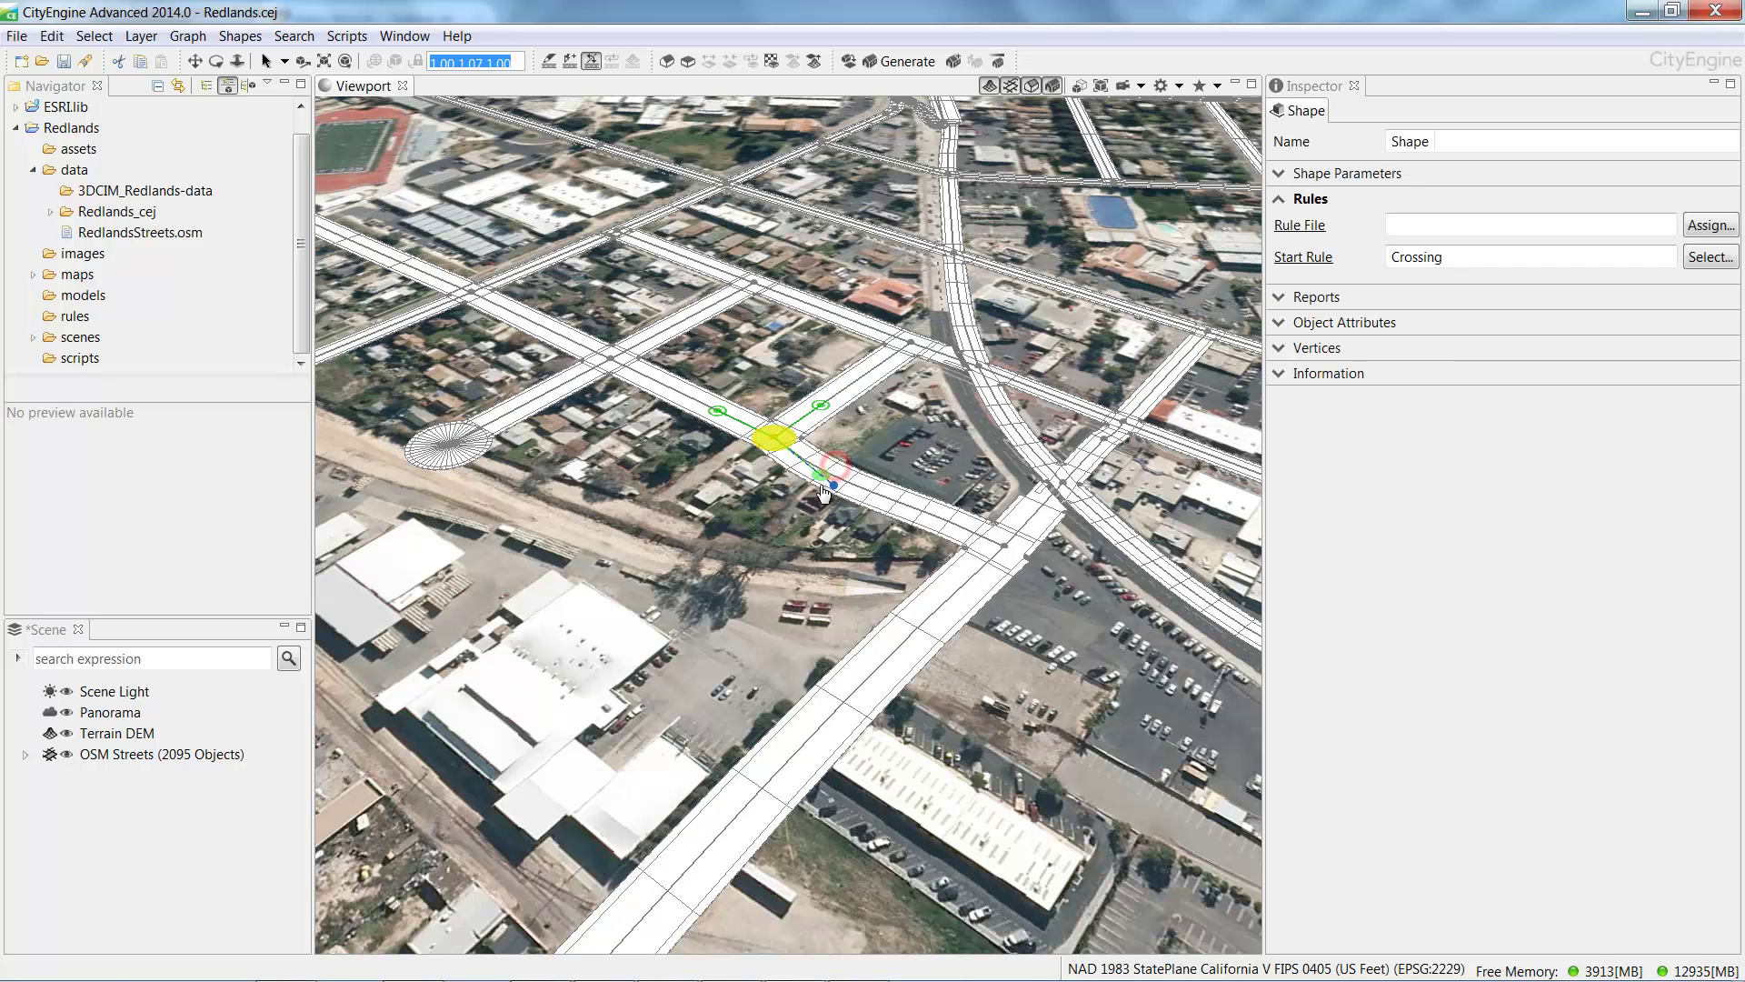
{"action": "mouse_move", "coordinate": [825, 492]}
{"action": "left_mouse_down"}
{"action": "mouse_move", "coordinate": [806, 511]}
{"action": "mouse_move", "coordinate": [838, 477]}
{"action": "left_mouse_up"}
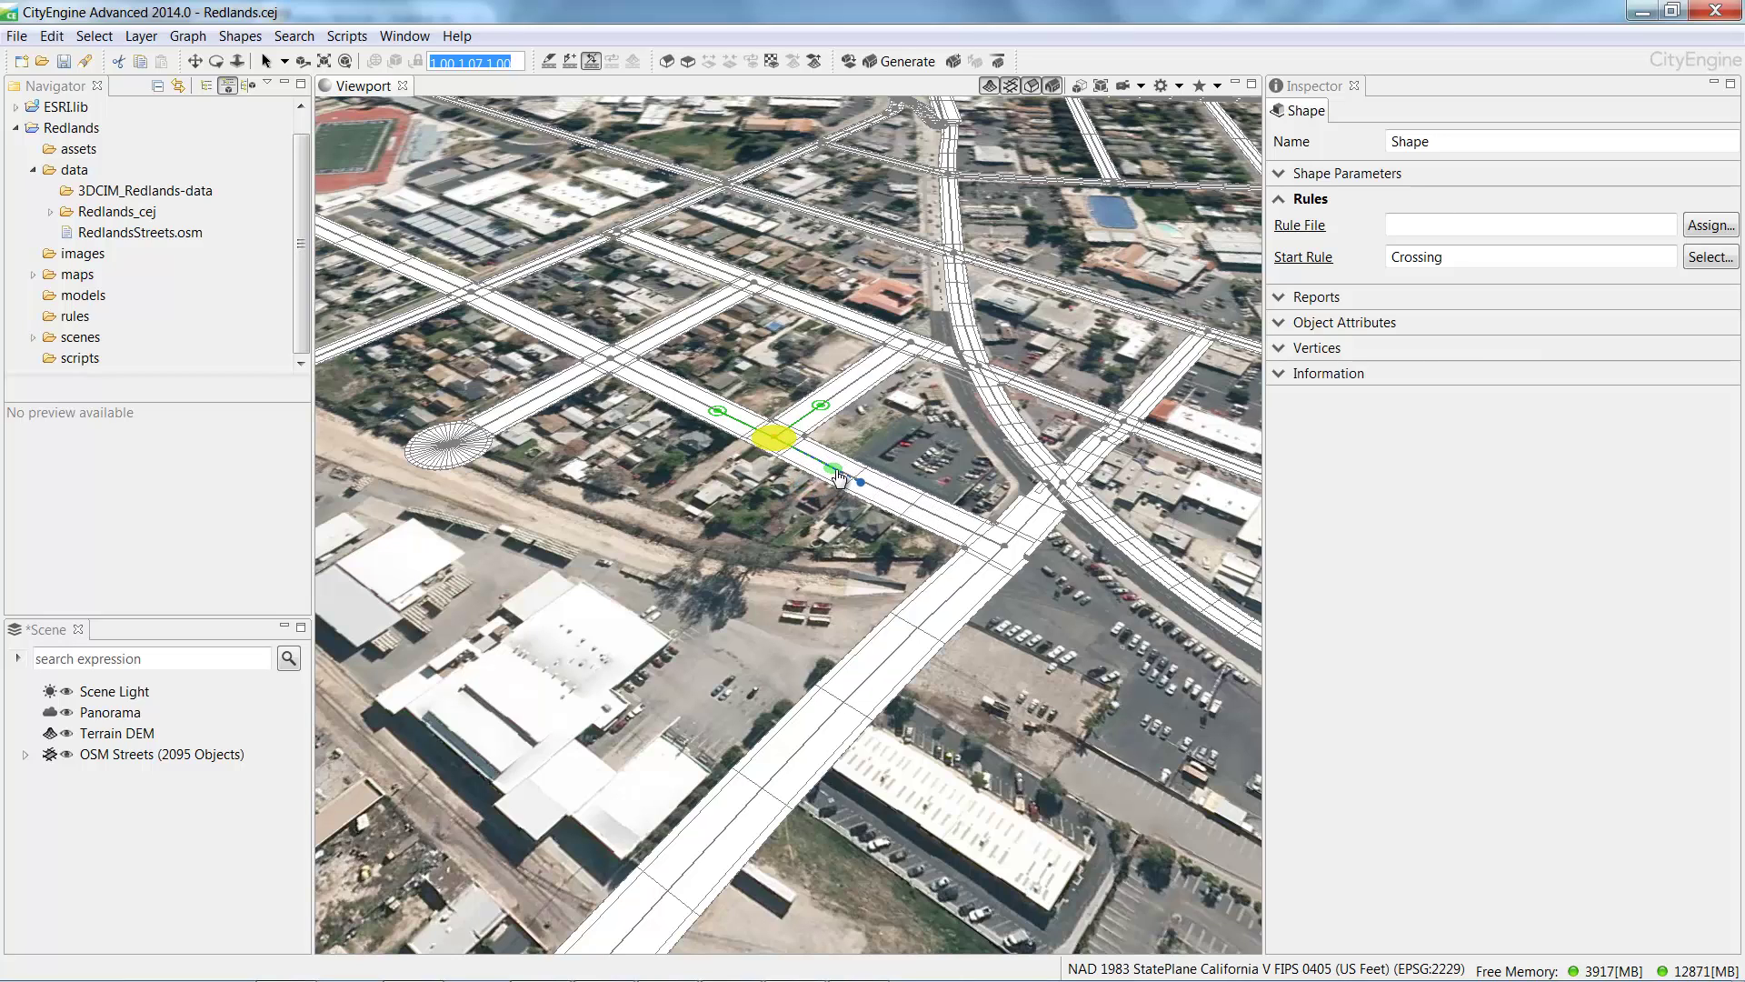
{"action": "left_click", "coordinate": [883, 661]}
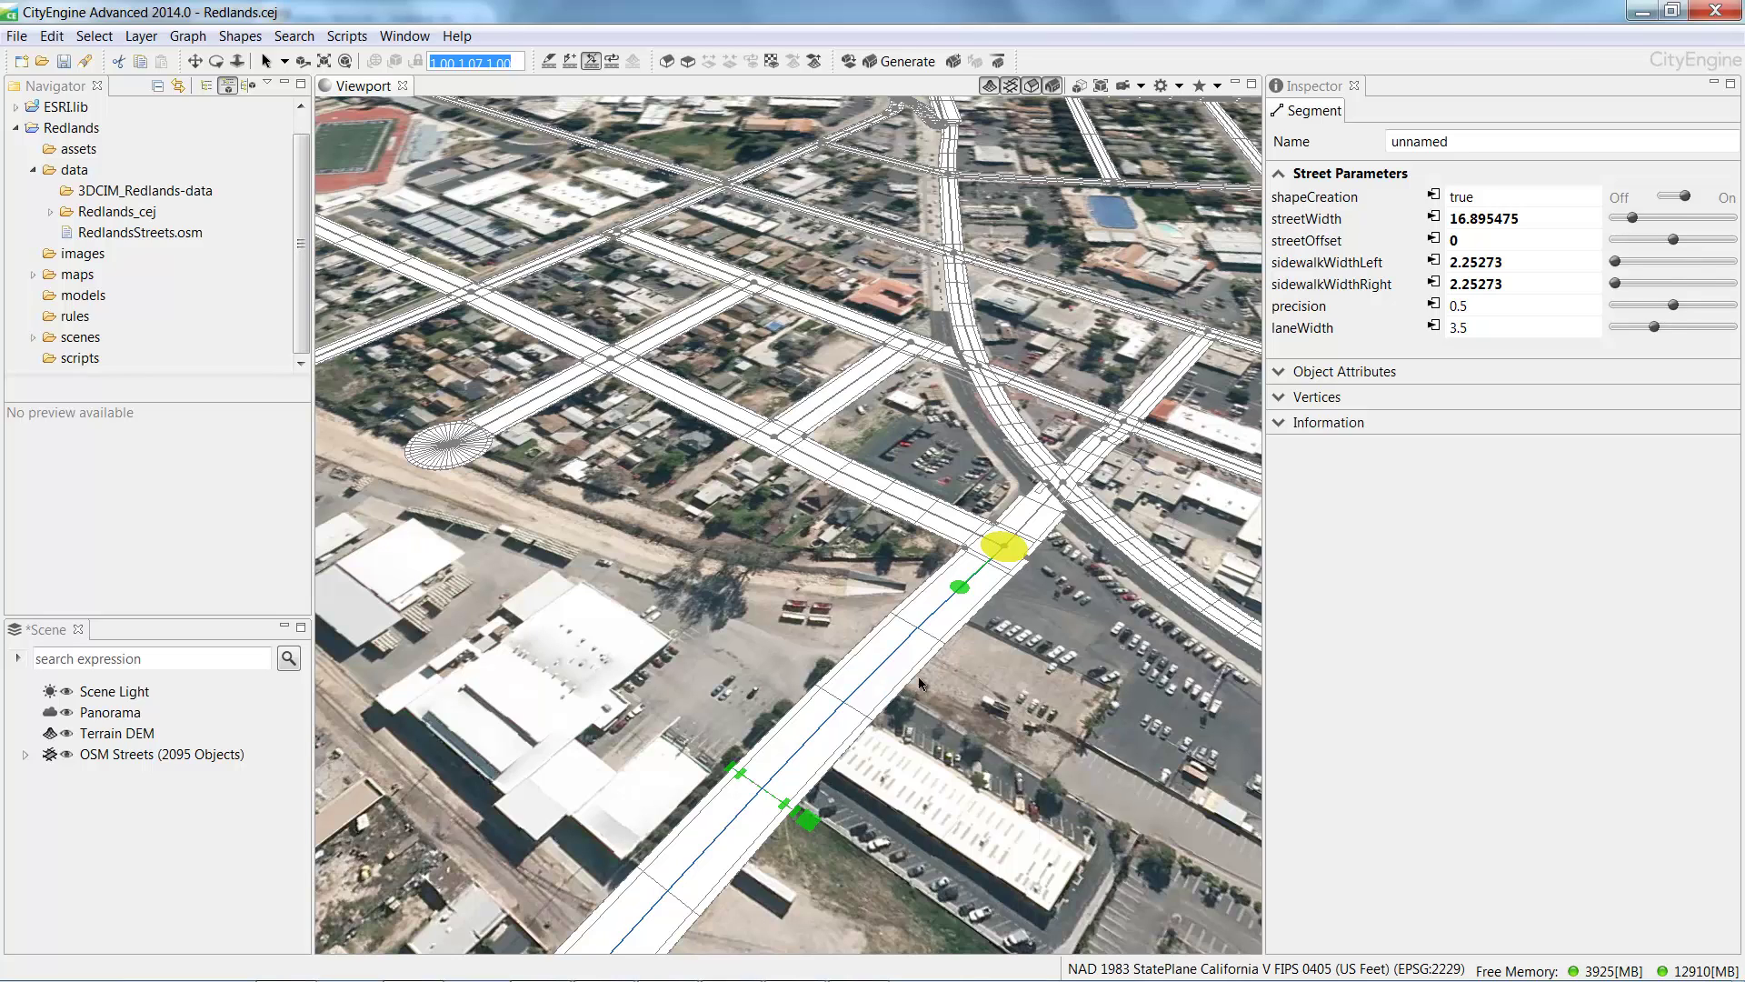
{"action": "left_click_drag", "start_coordinate": [959, 595], "coordinate": [1003, 556]}
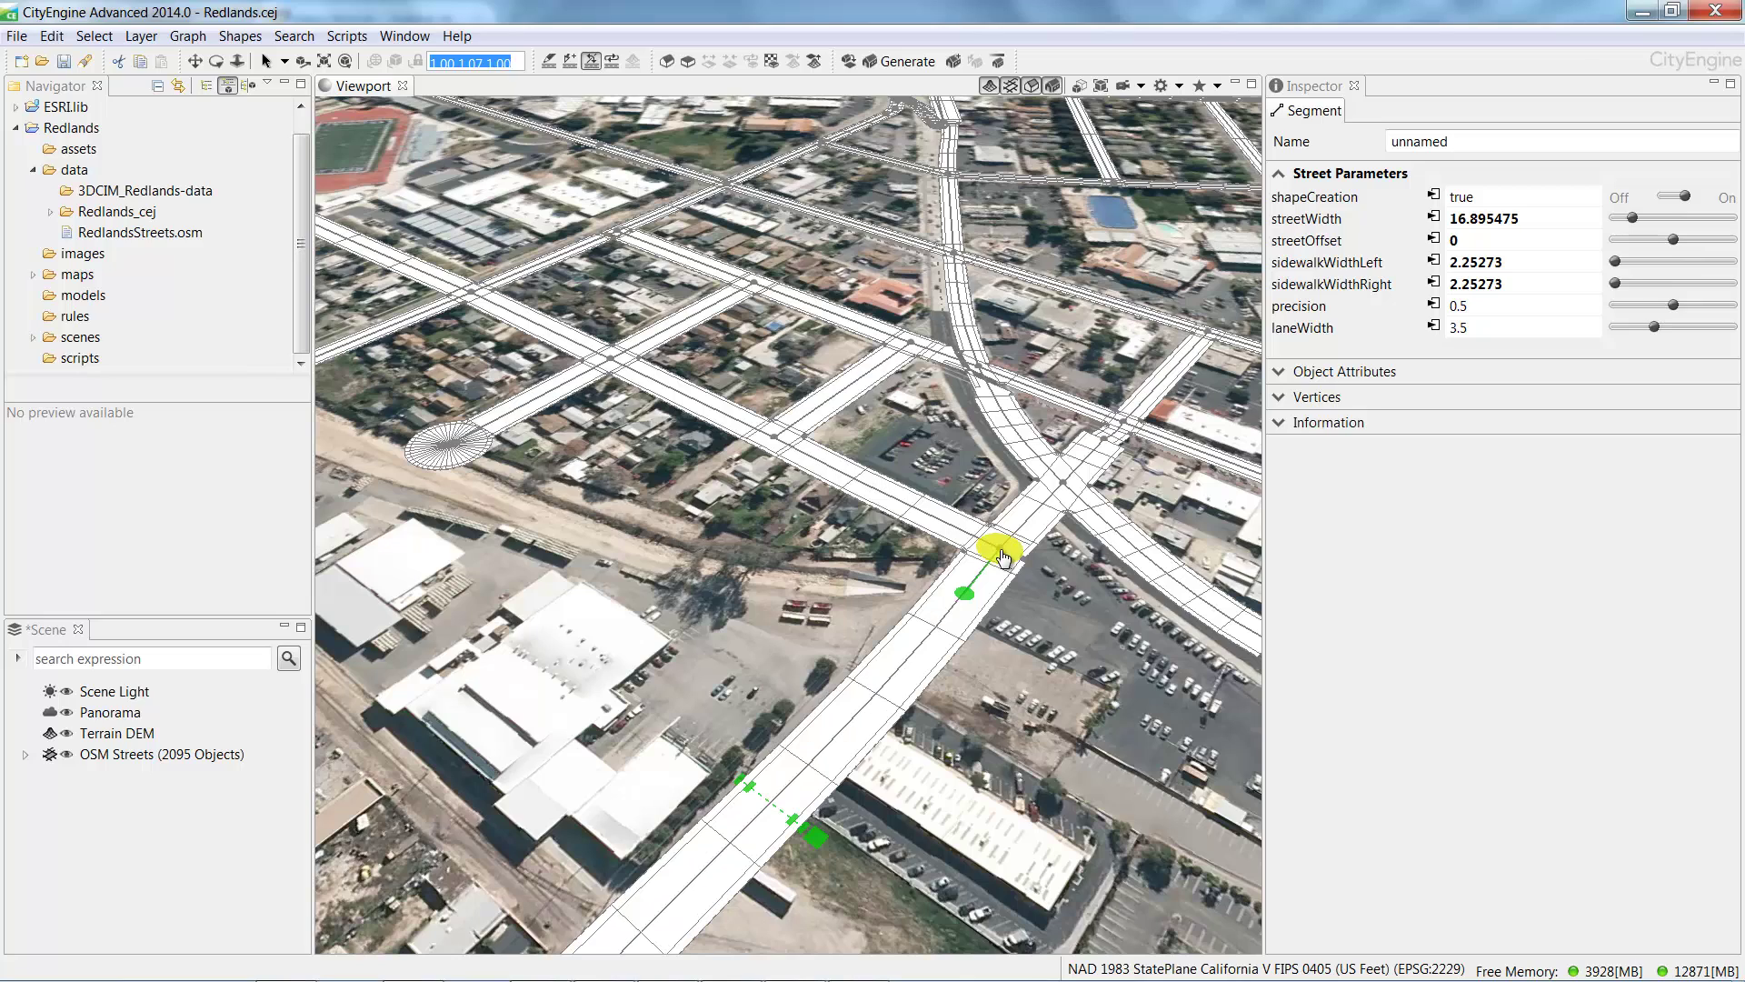
Delete the two stray intersection nodes and their curved segments.
{"action": "left_click", "coordinate": [1049, 615]}
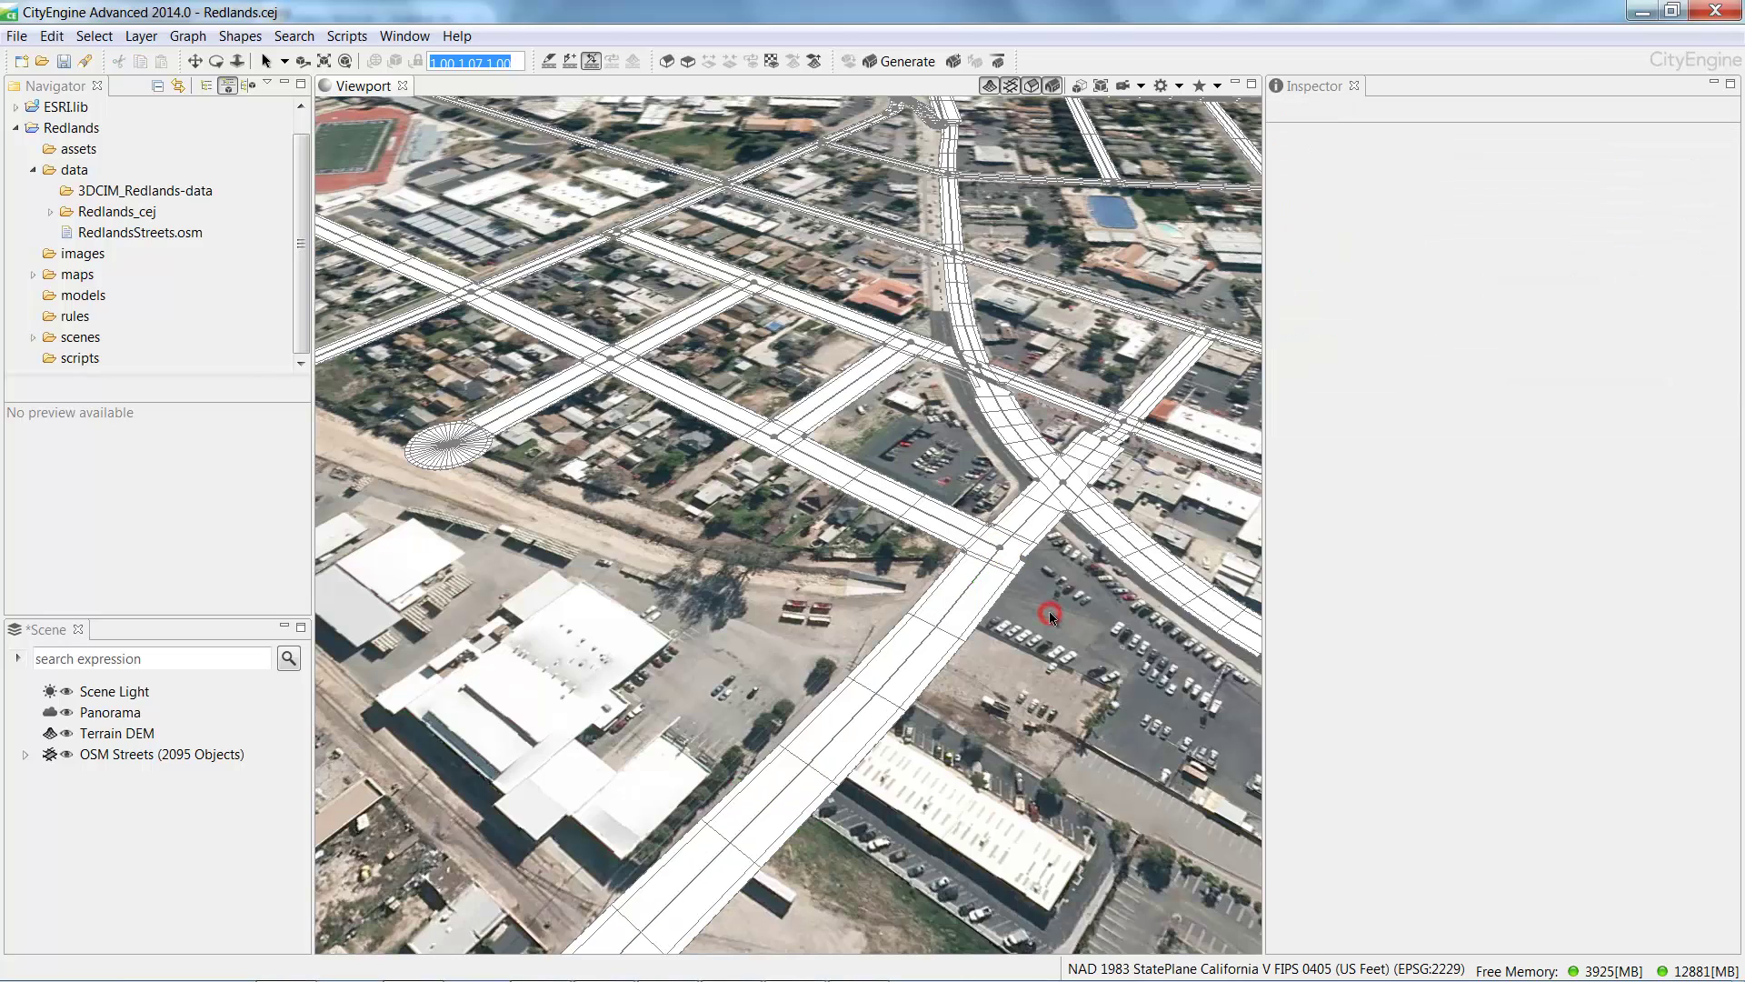
{"action": "left_click", "coordinate": [1103, 440]}
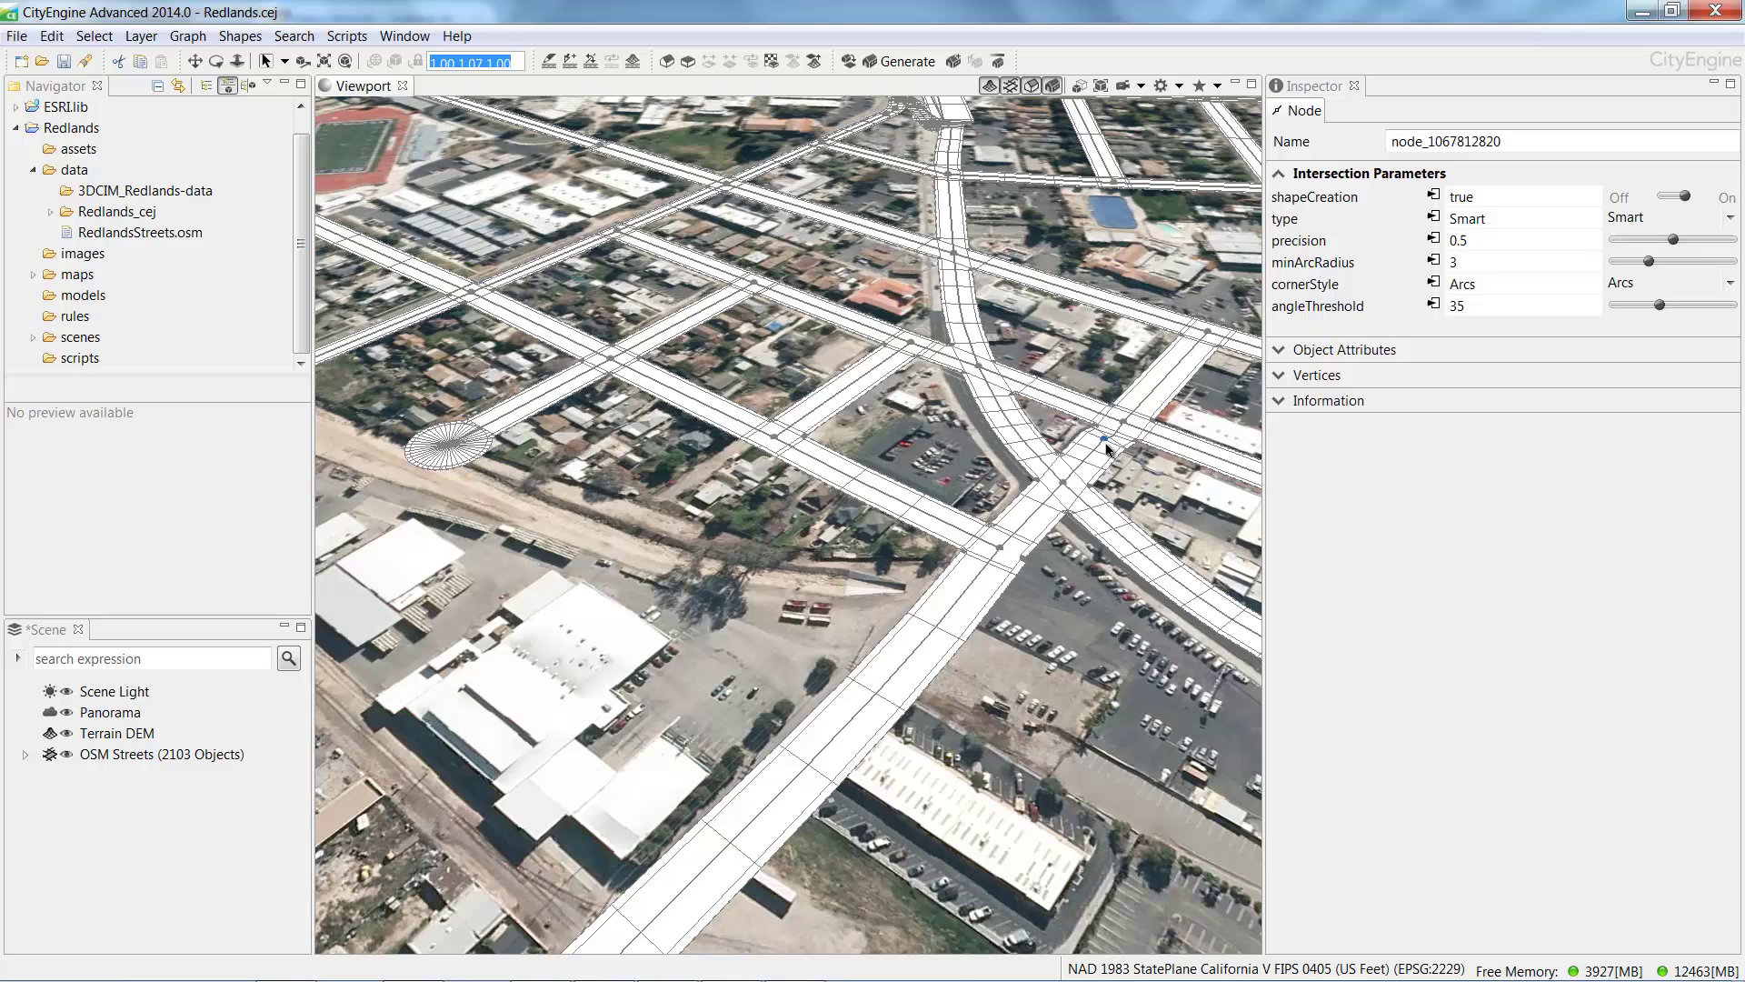
{"action": "key", "text": "Delete"}
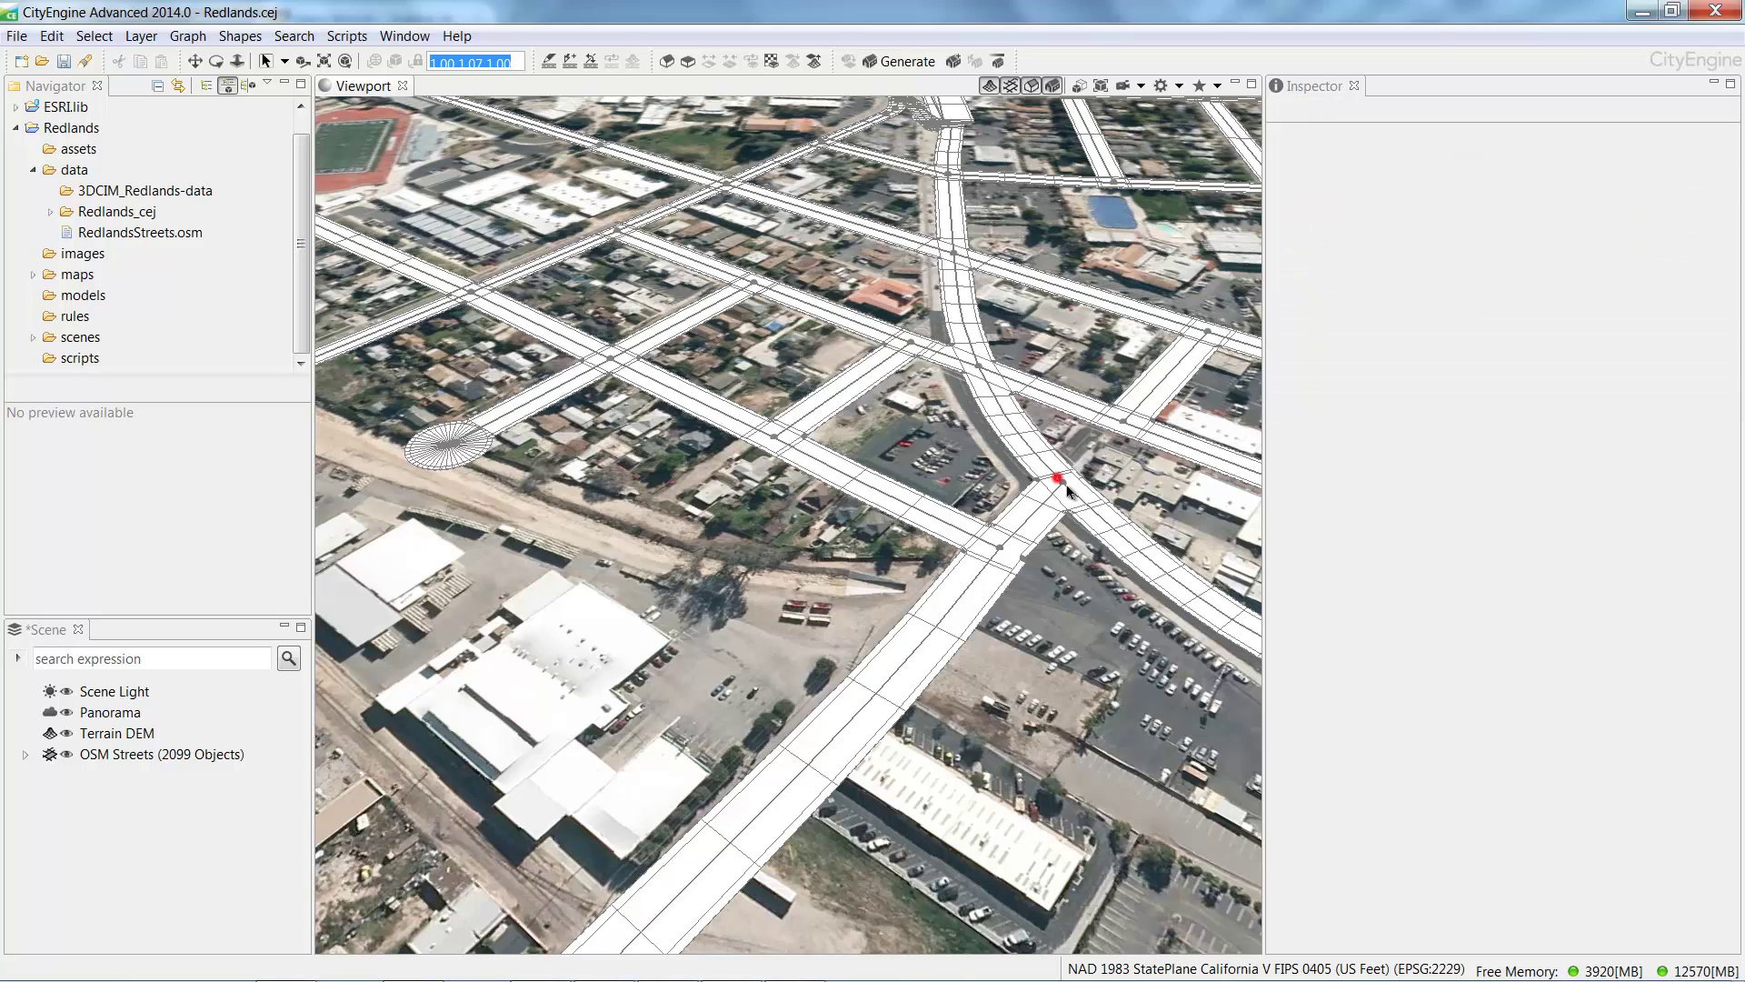
{"action": "left_click", "coordinate": [1065, 483]}
{"action": "key", "text": "Delete"}
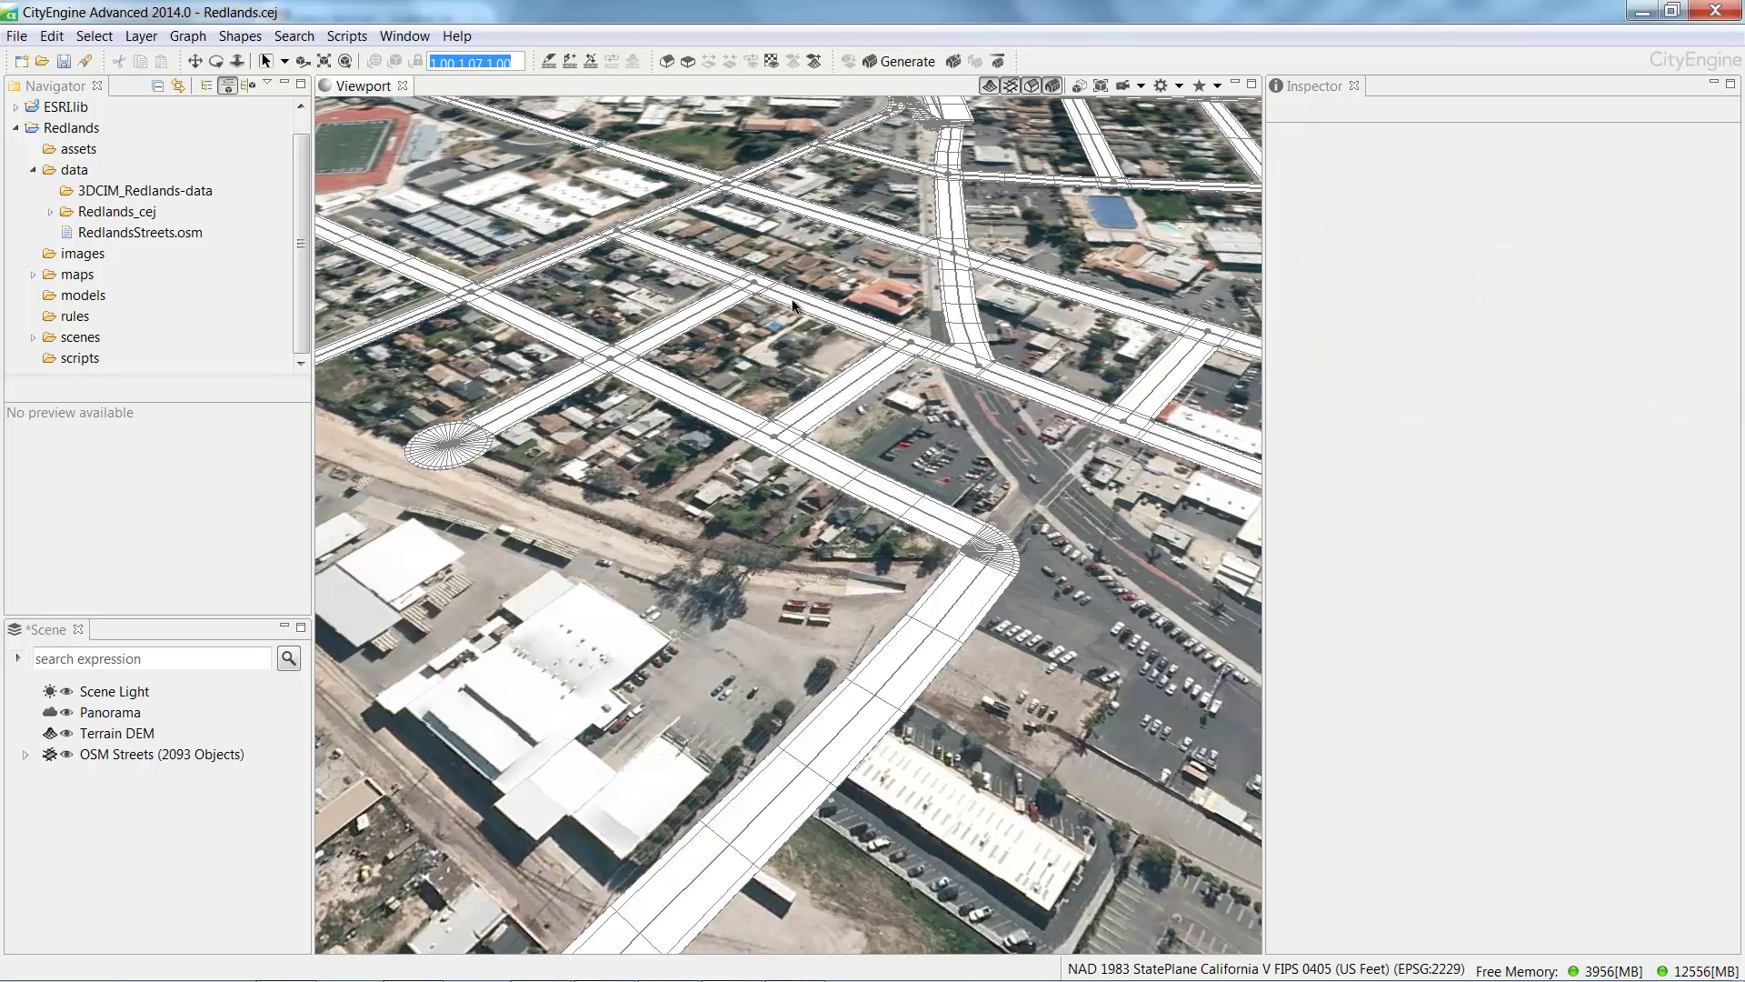
Draw a new street segment from the road end to the intersection.
{"action": "left_click", "coordinate": [569, 62]}
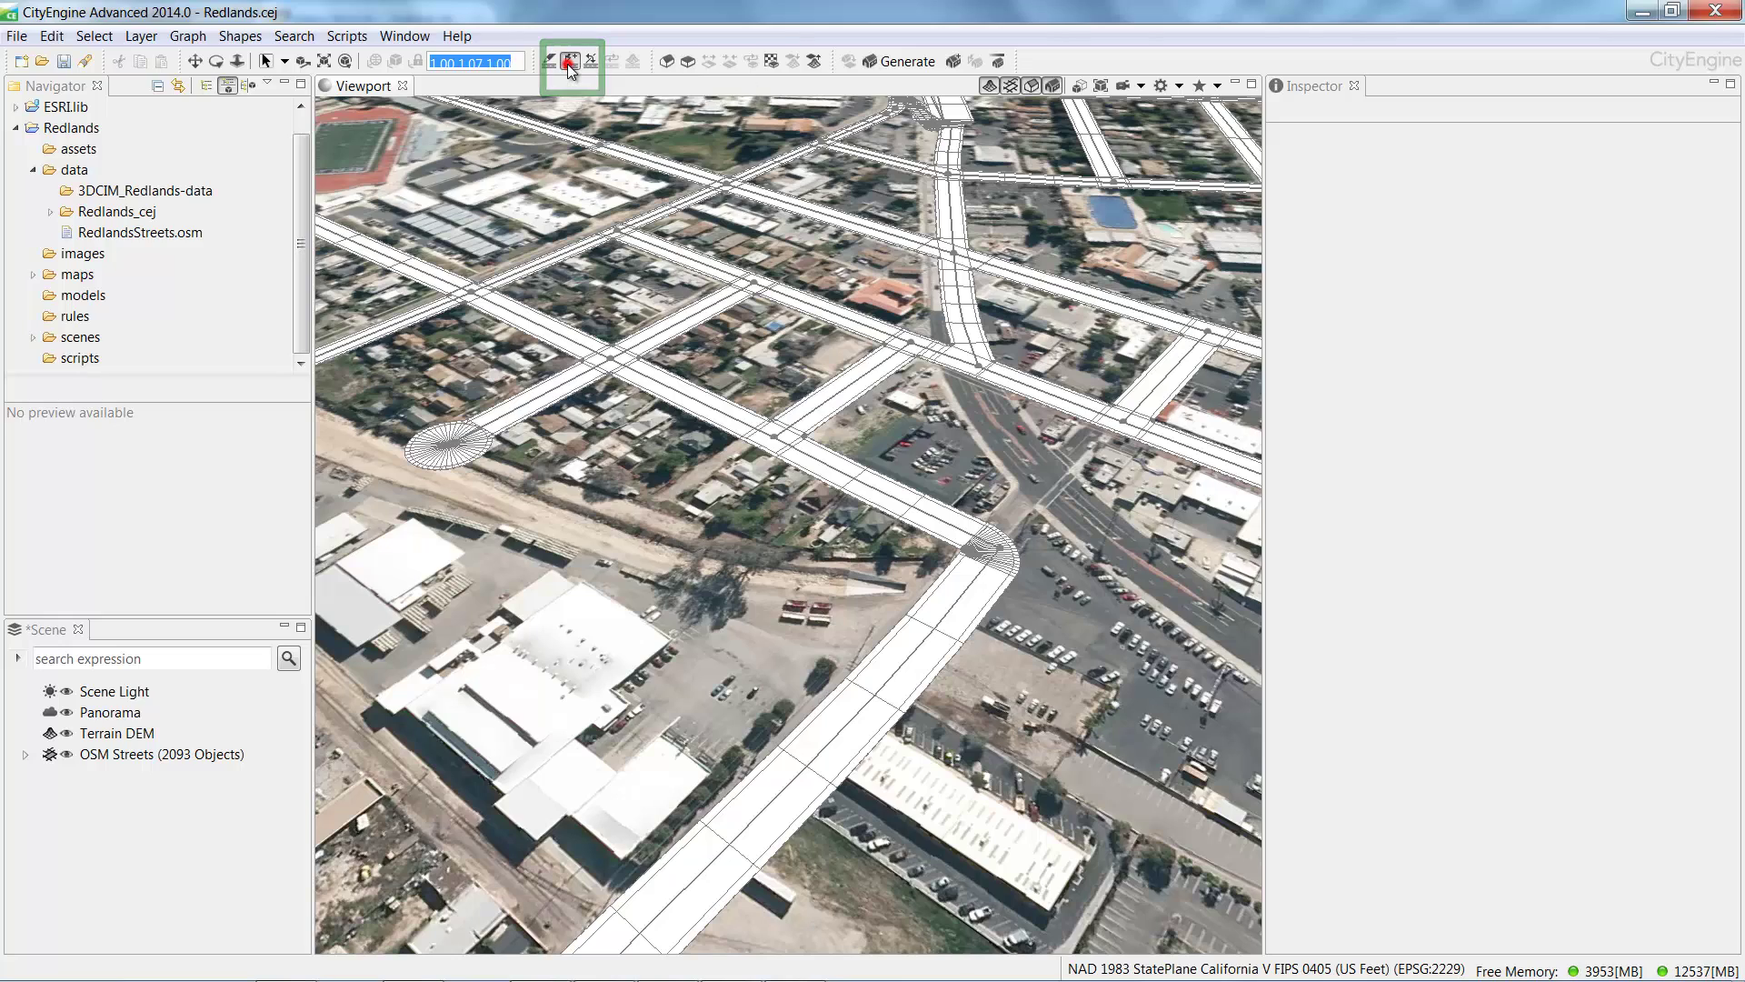
{"action": "left_click", "coordinate": [999, 546]}
{"action": "left_click", "coordinate": [1123, 422]}
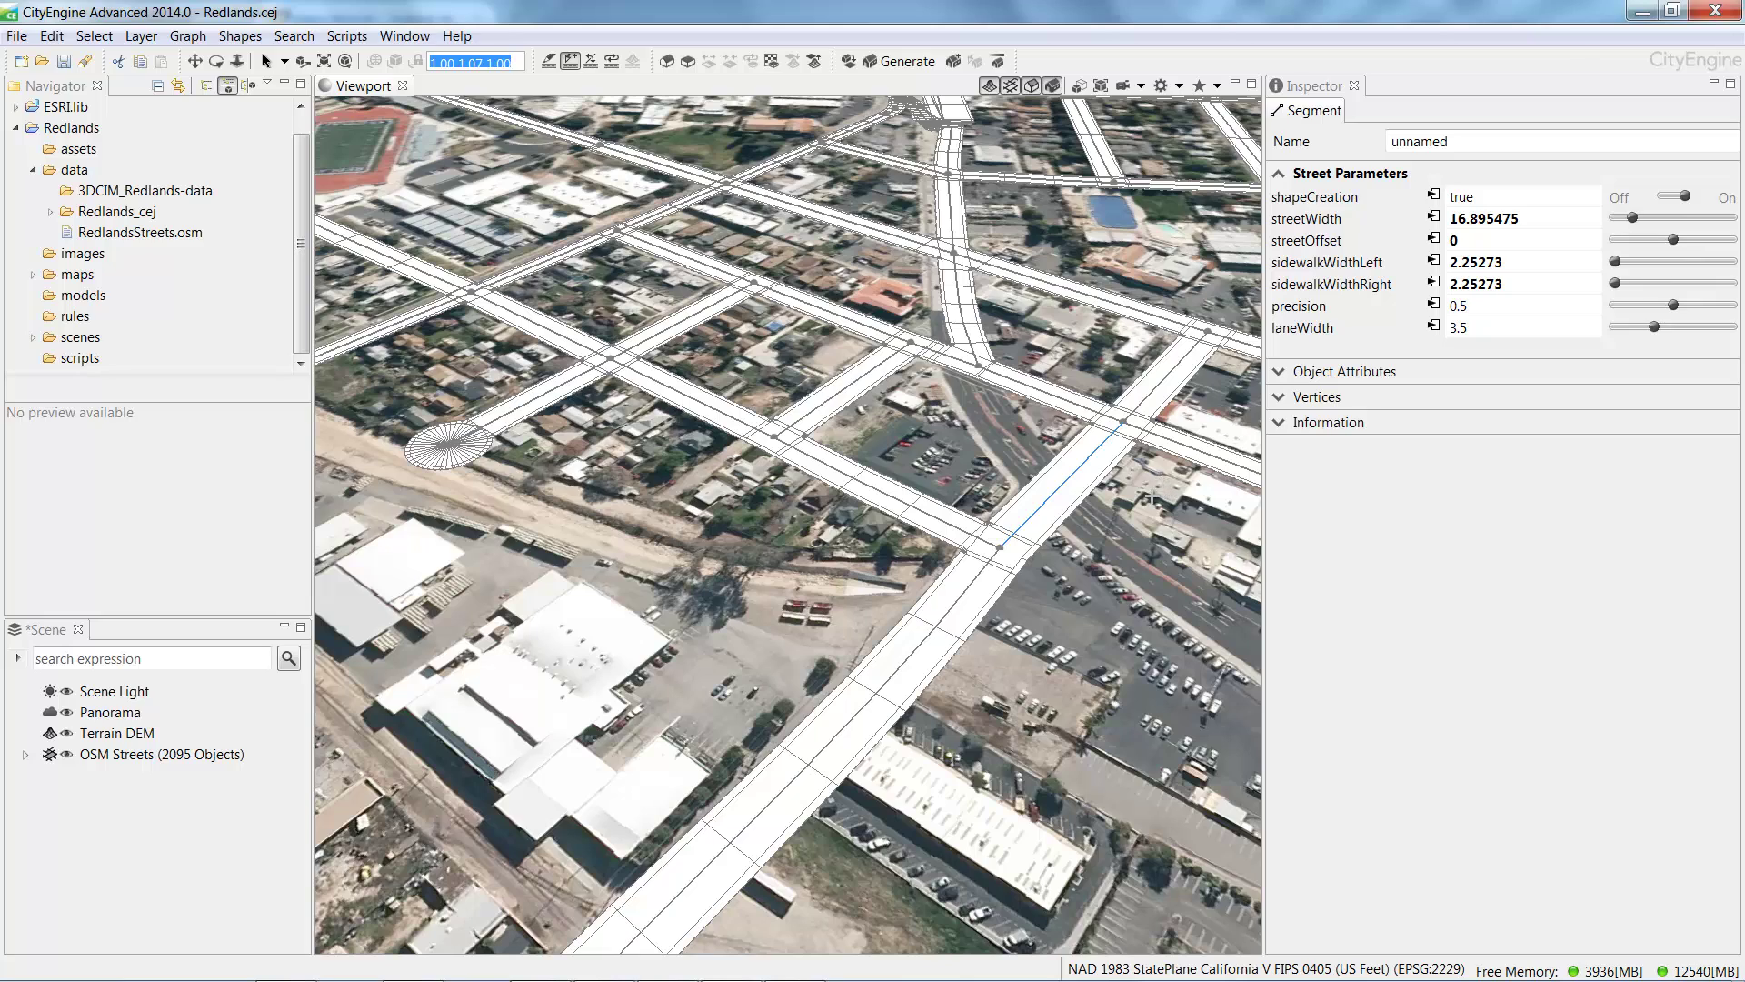
Set the new street segment's streetWidth to 10.
{"action": "left_click", "coordinate": [1530, 220]}
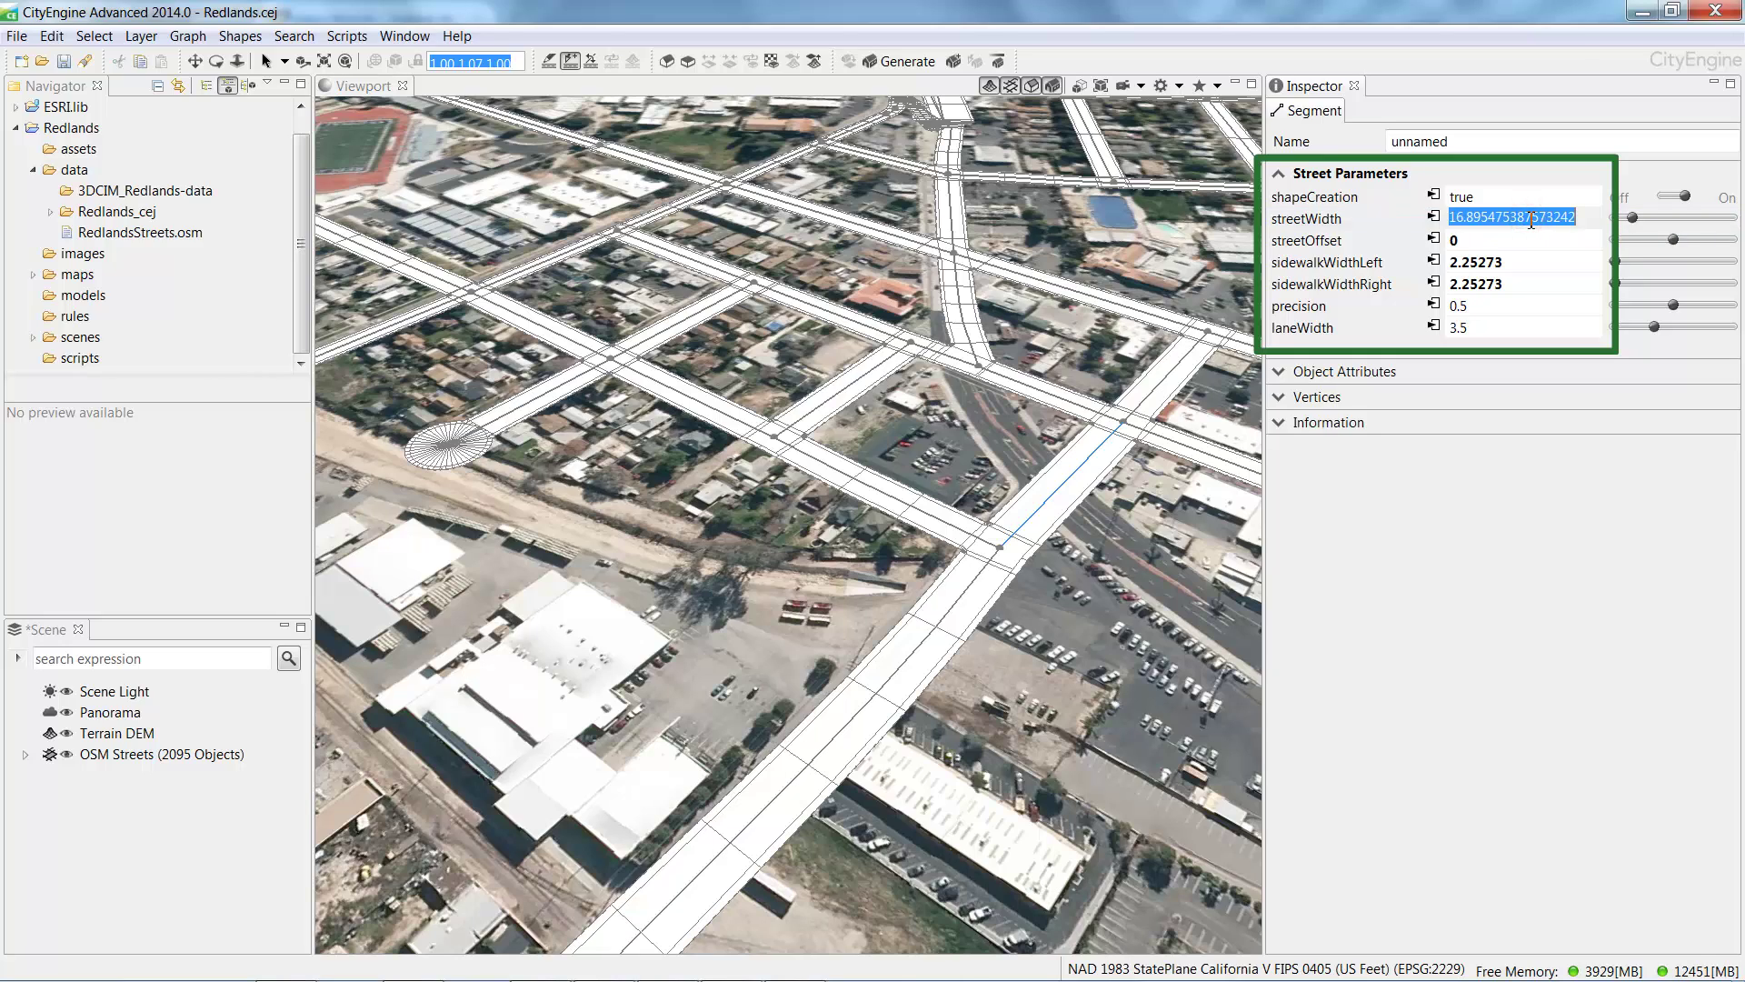
{"action": "type", "text": "10"}
{"action": "key", "text": "Return"}
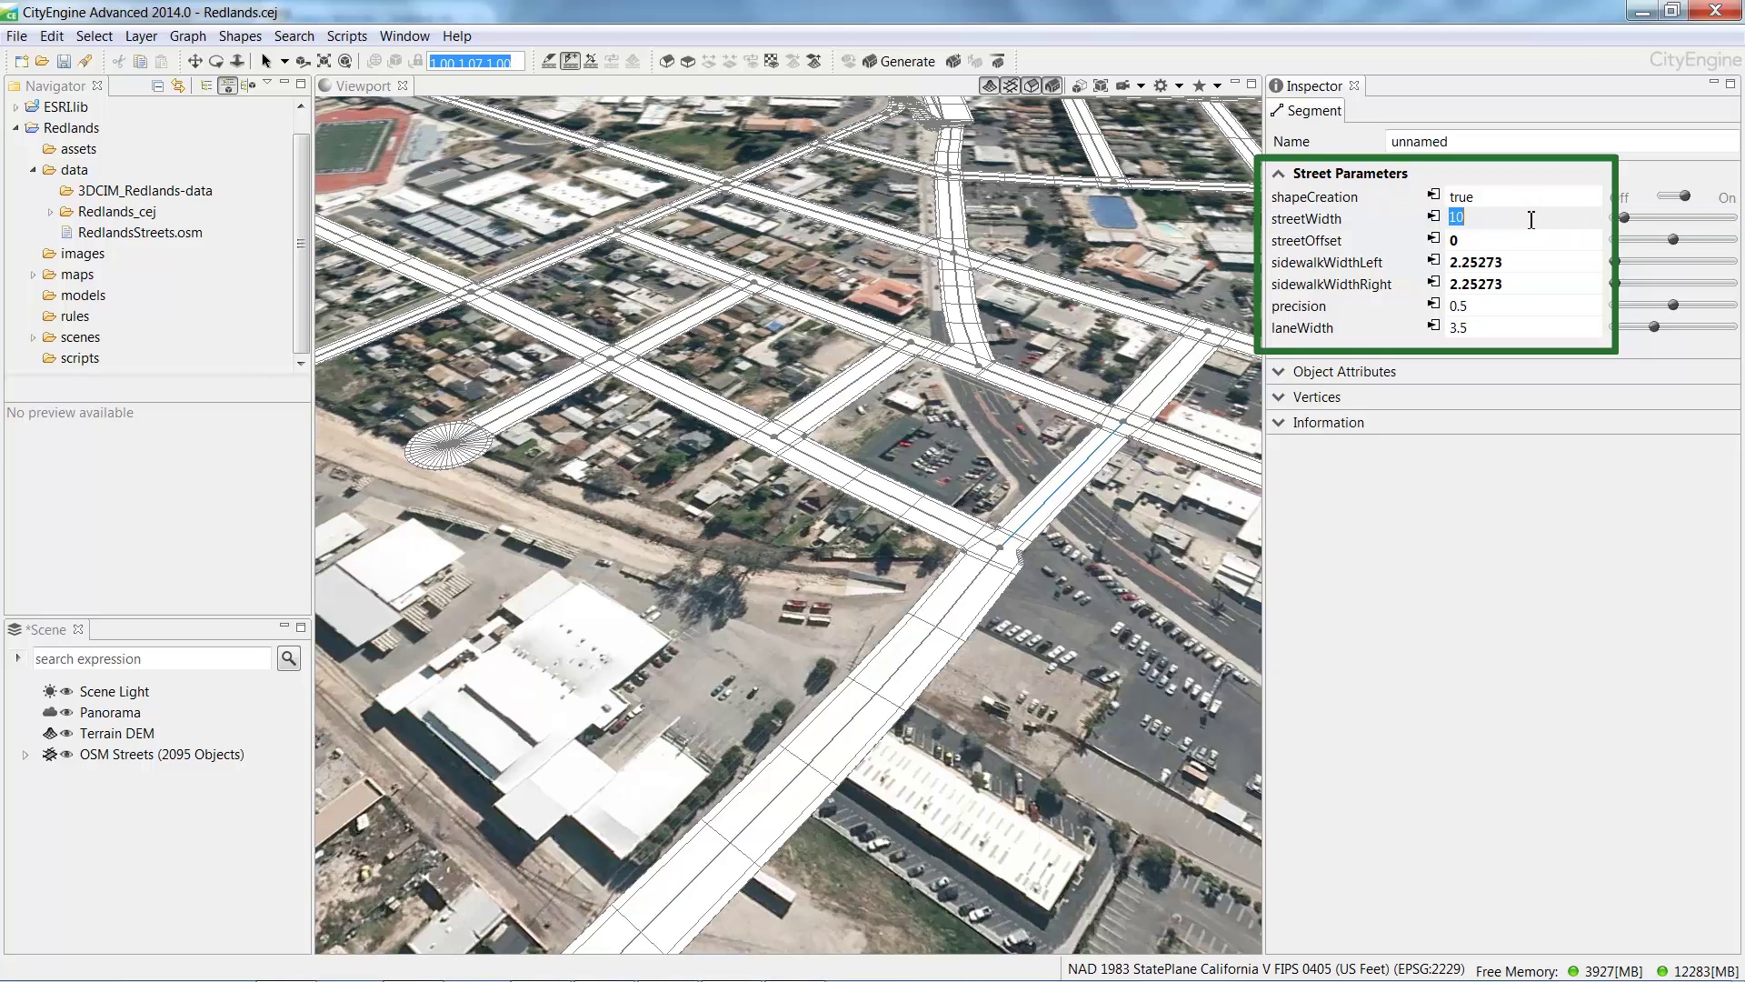
Box-select the adjoining street shapes and set their streetWidth to 10 too.
{"action": "left_click", "coordinate": [1018, 764]}
{"action": "left_click_drag", "start_coordinate": [1018, 764], "coordinate": [730, 625]}
{"action": "left_click", "coordinate": [1541, 255]}
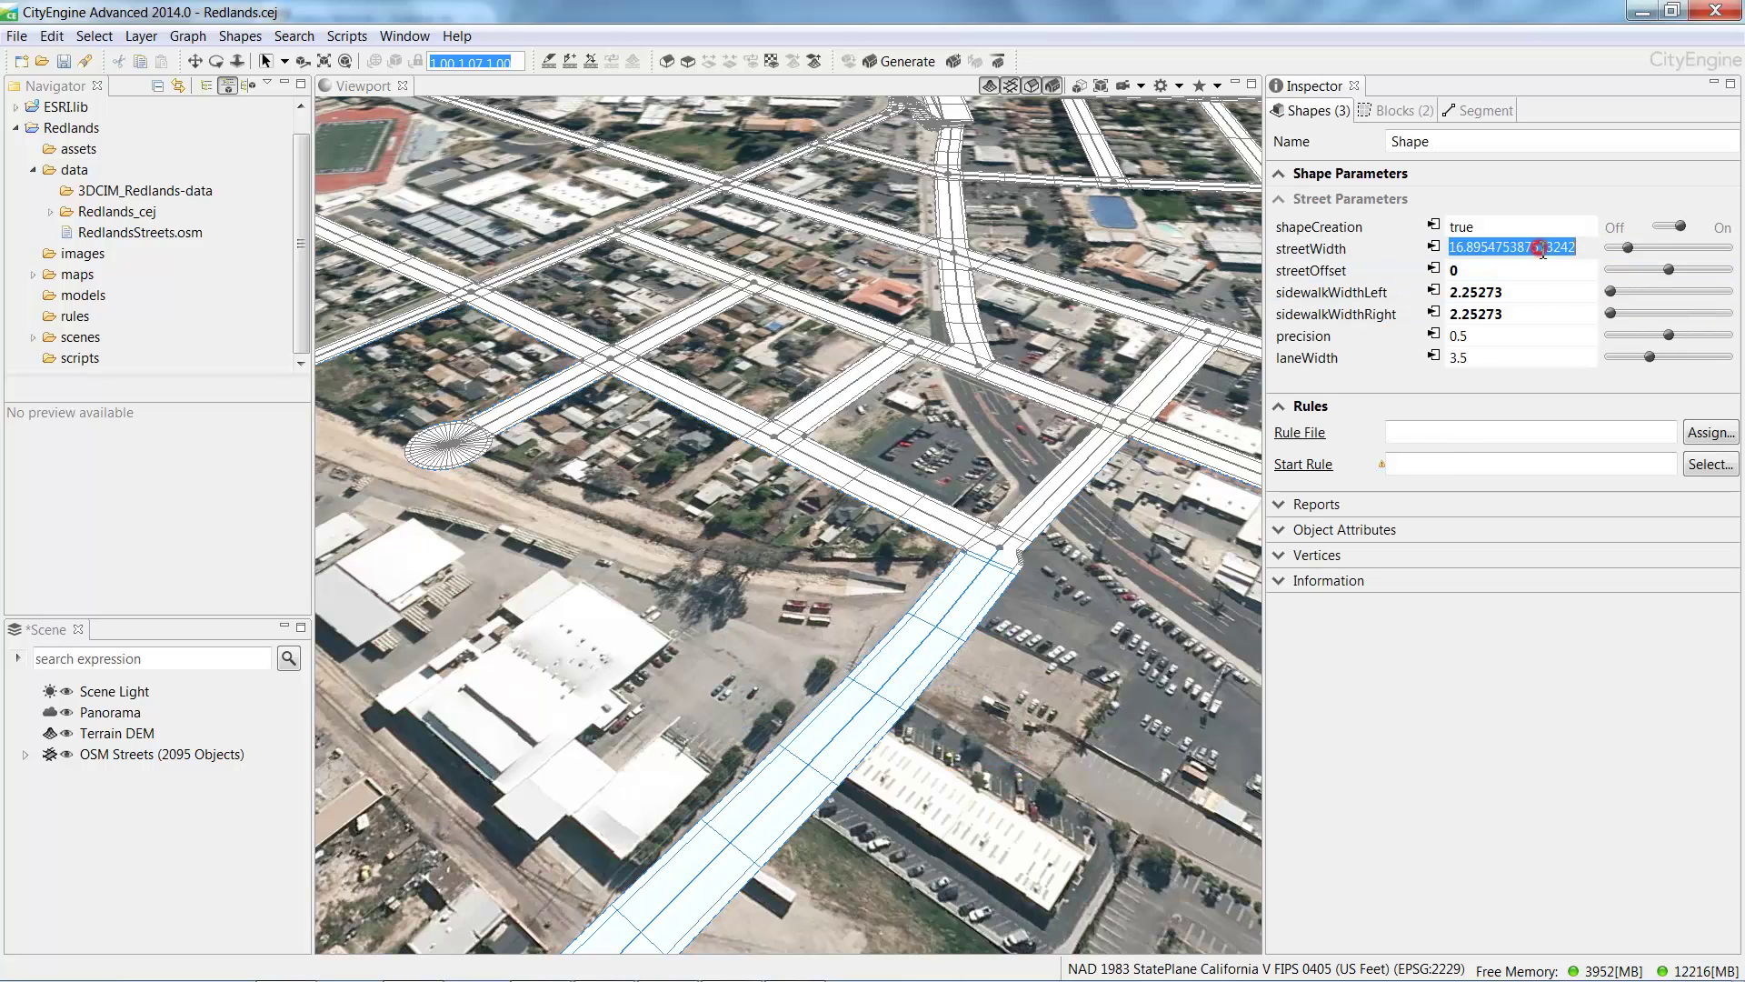
{"action": "type", "text": "1"}
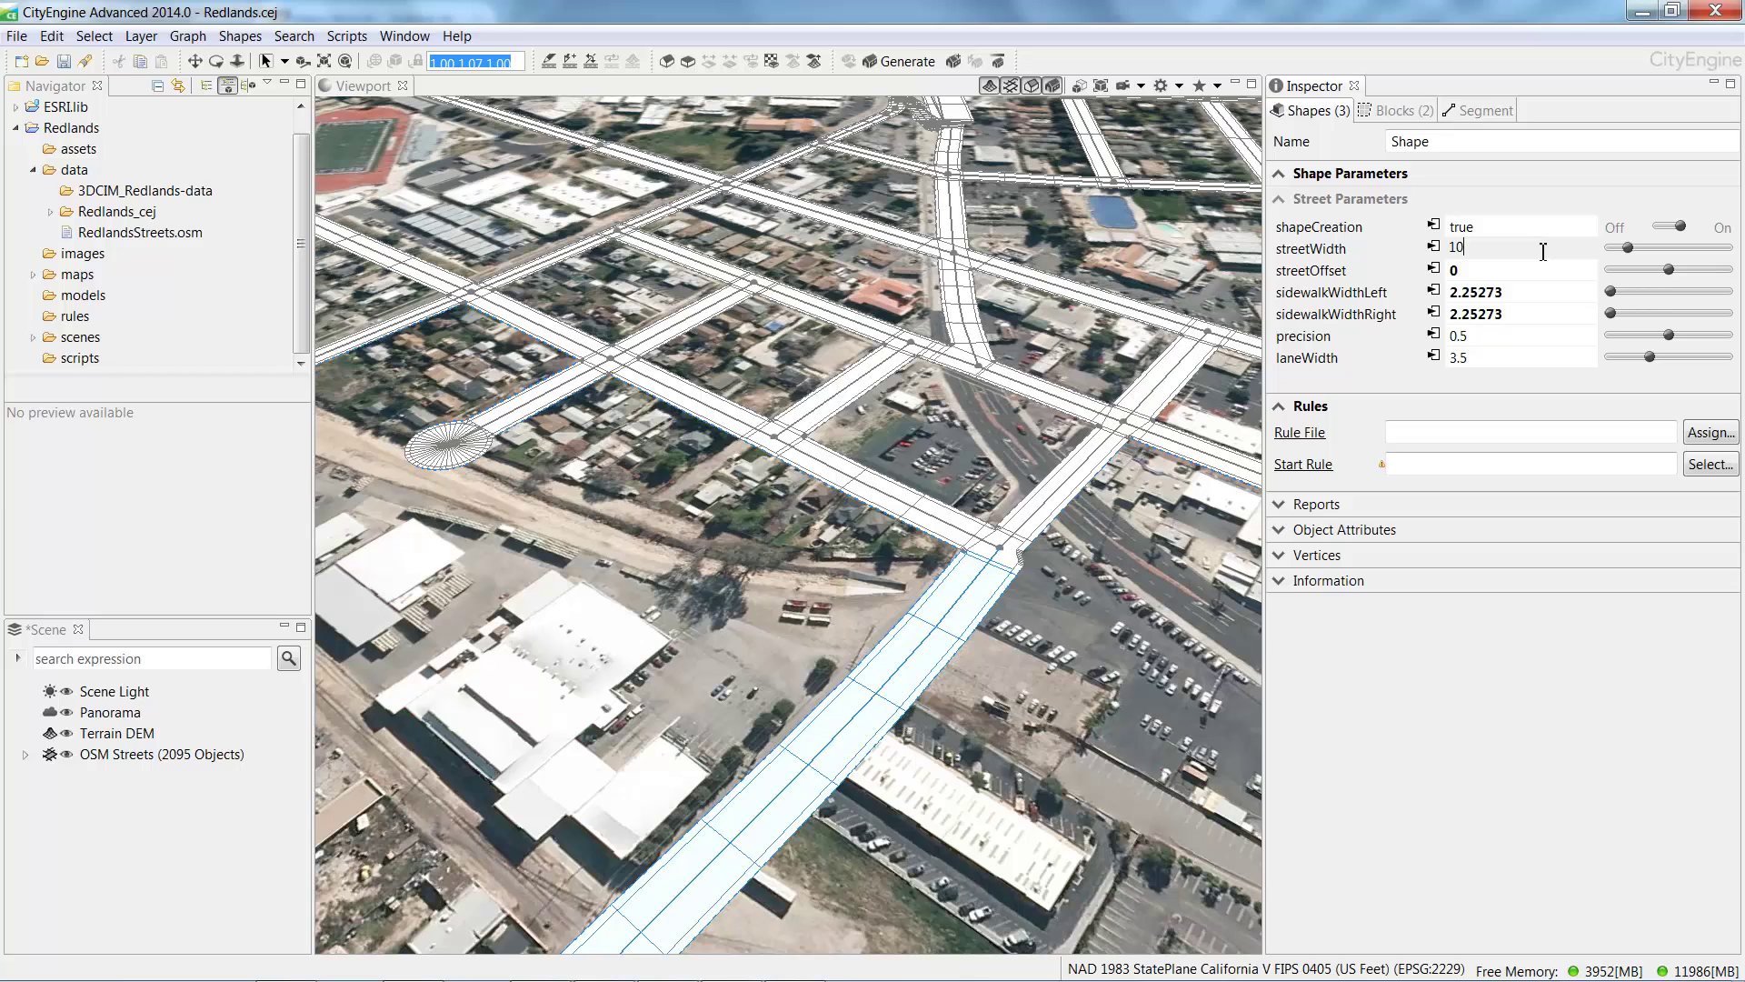
{"action": "type", "text": "0"}
{"action": "key", "text": "Return"}
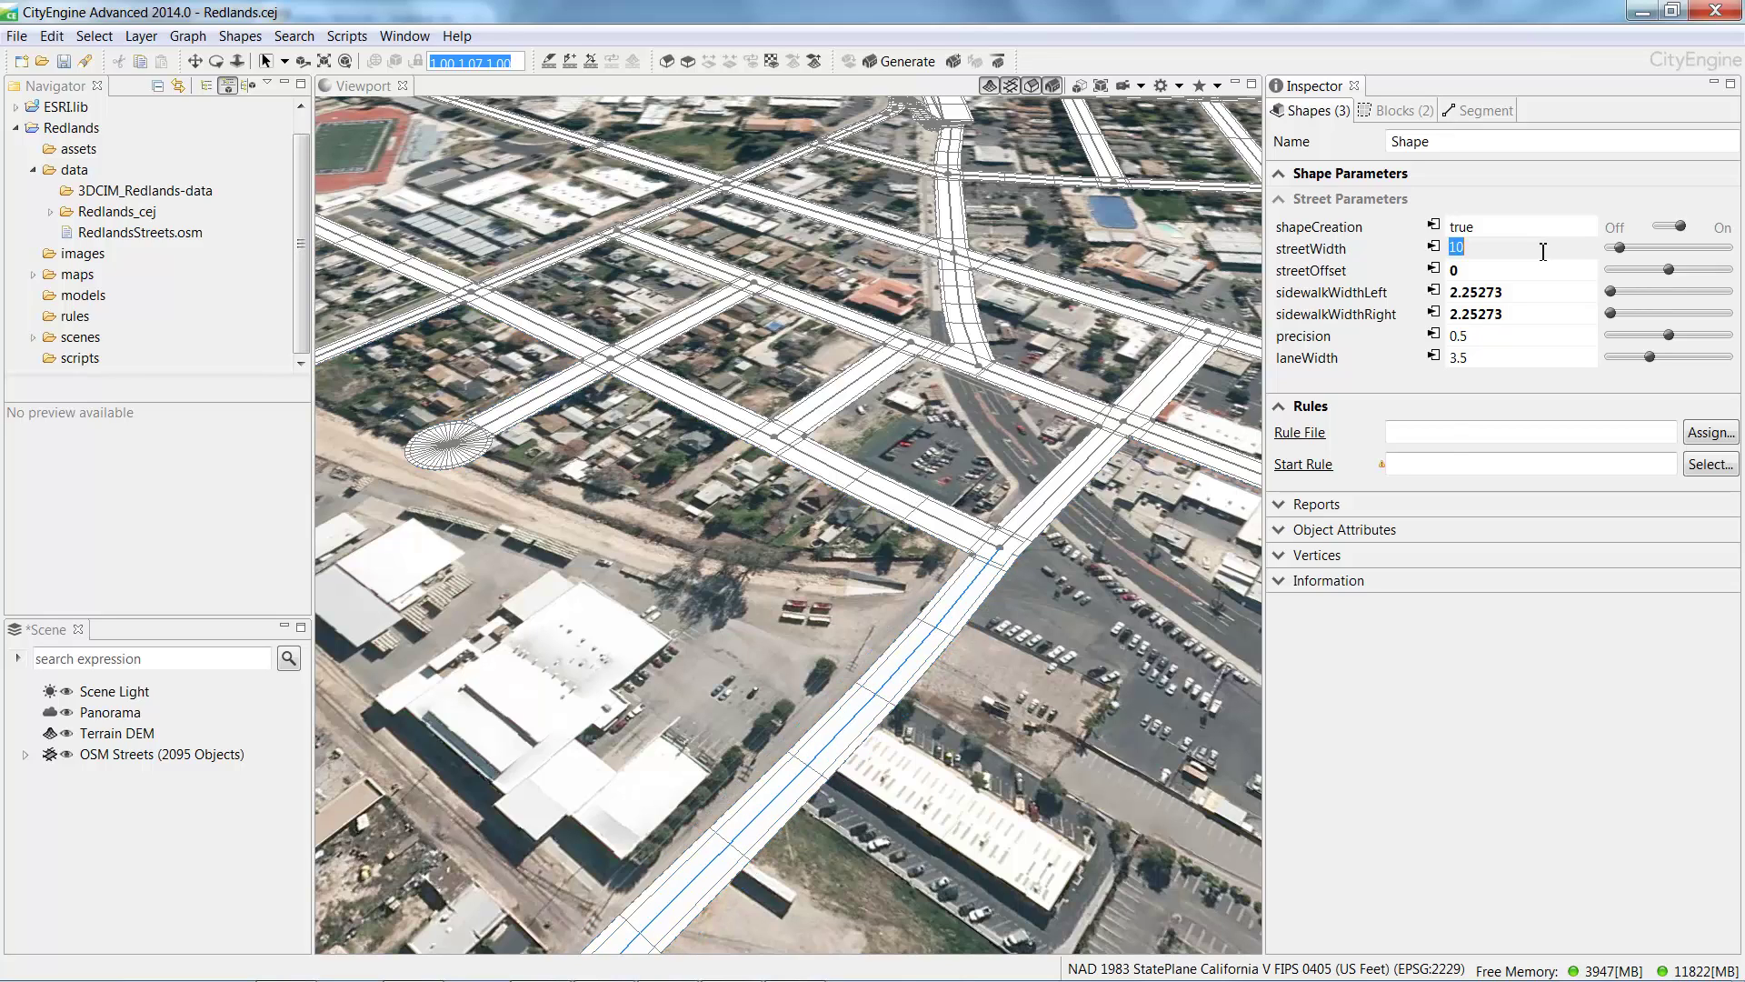
{"action": "left_click", "coordinate": [1111, 527]}
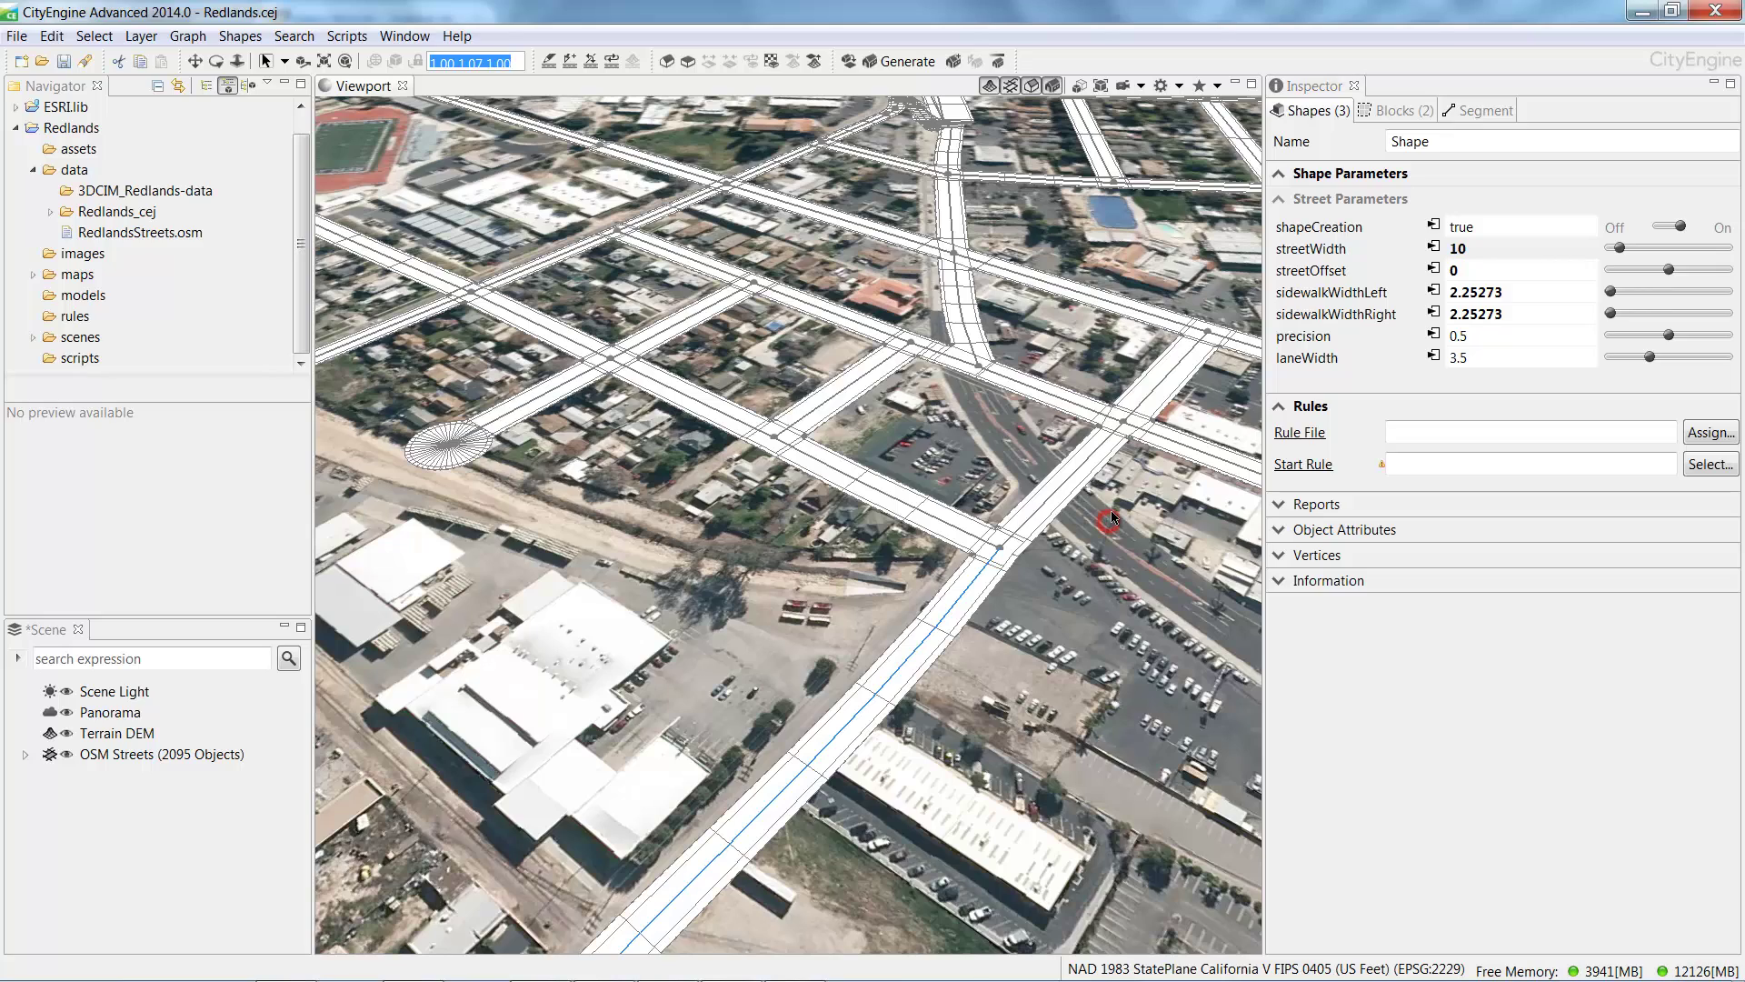
Select all intersections of the same type as the cul-de-sac node and set them to Crossing.
{"action": "left_click", "coordinate": [446, 445]}
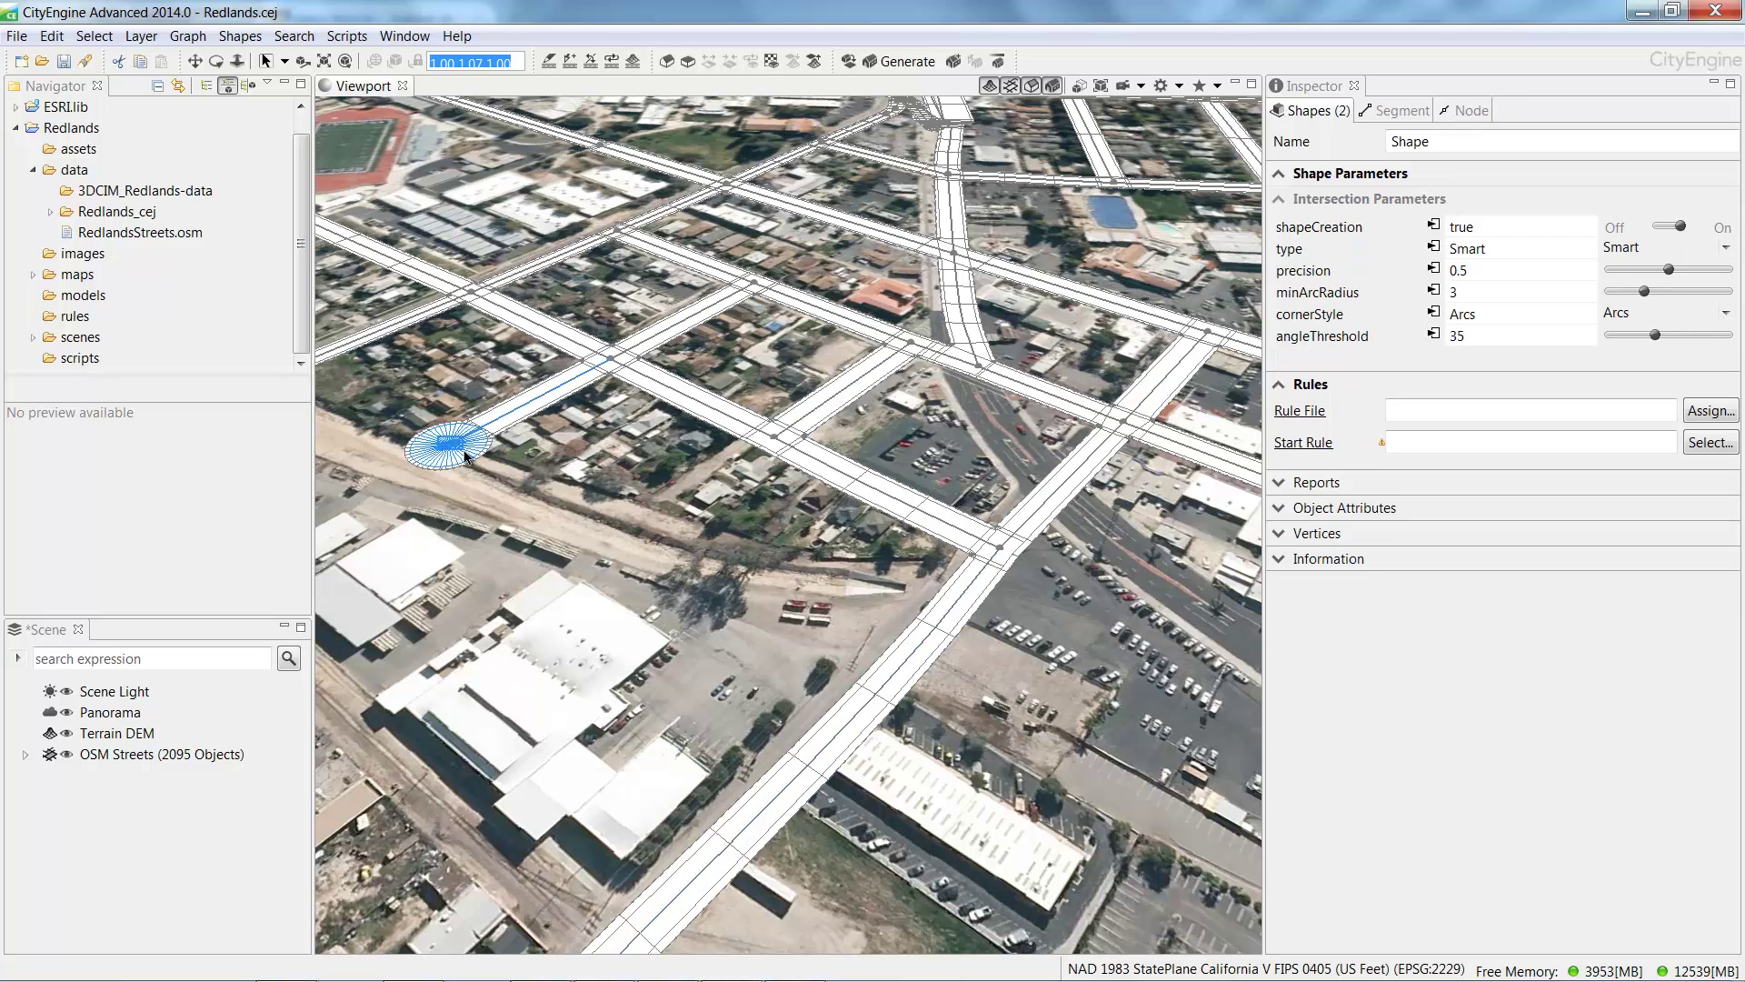
{"action": "left_click", "coordinate": [460, 454]}
{"action": "right_click", "coordinate": [450, 445]}
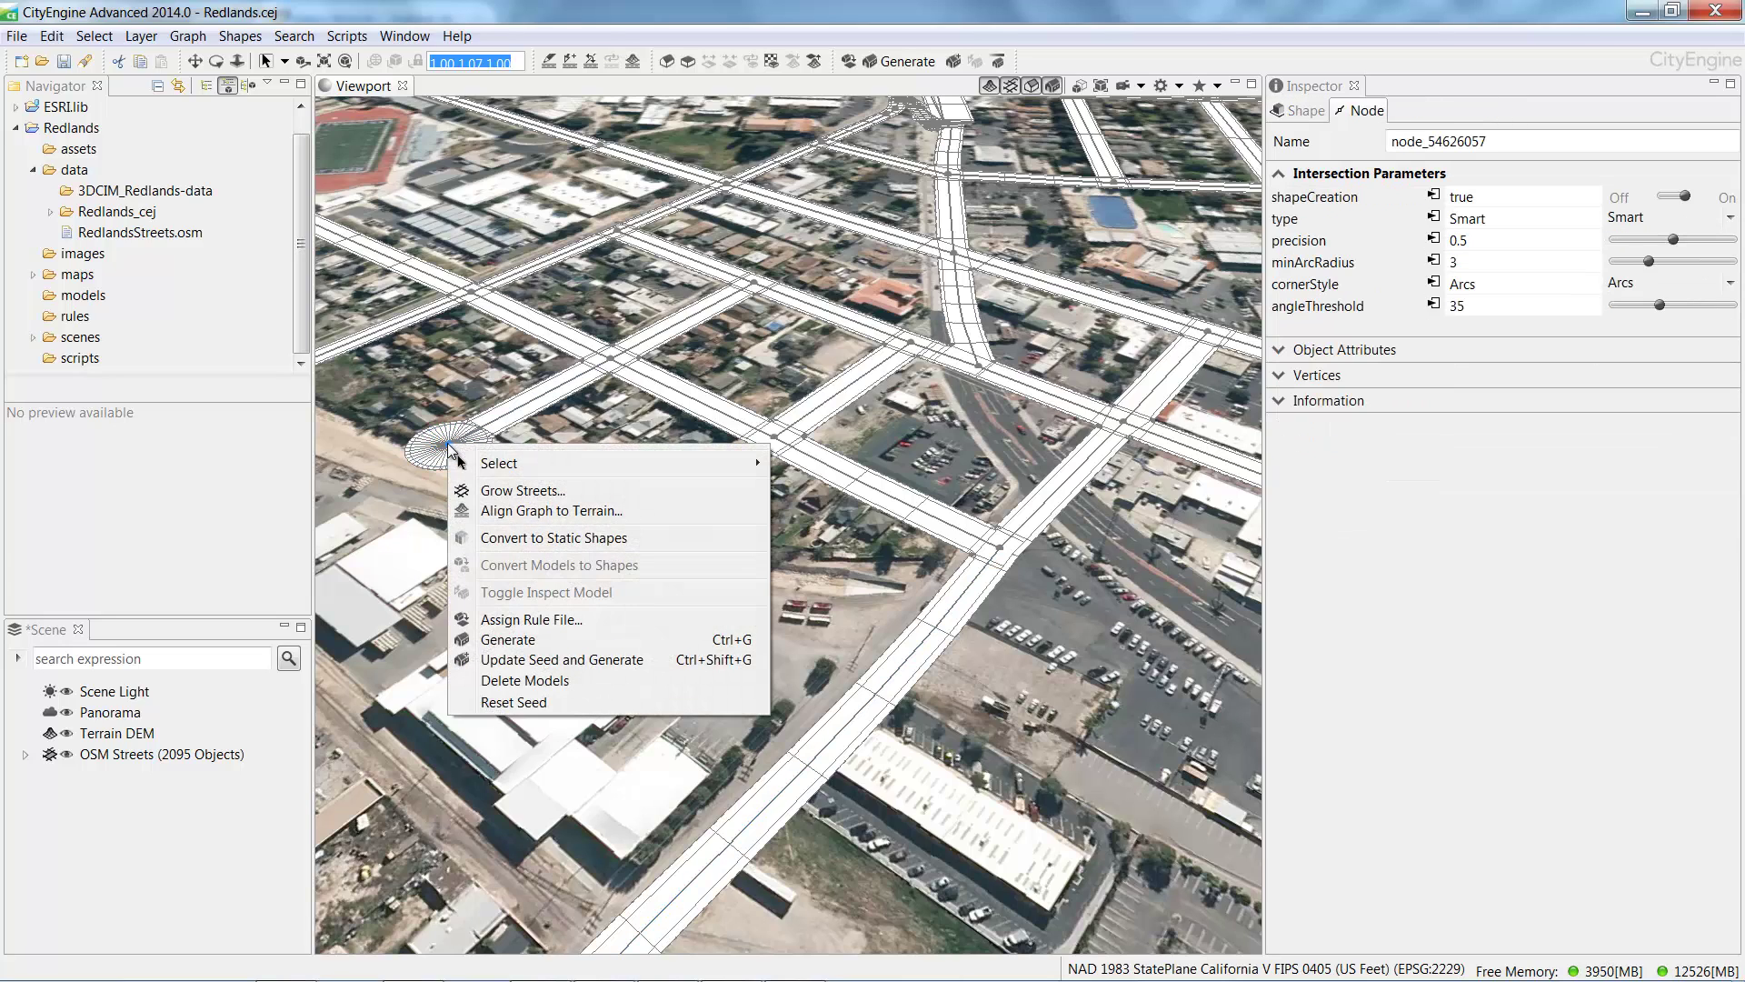
{"action": "mouse_move", "coordinate": [499, 468]}
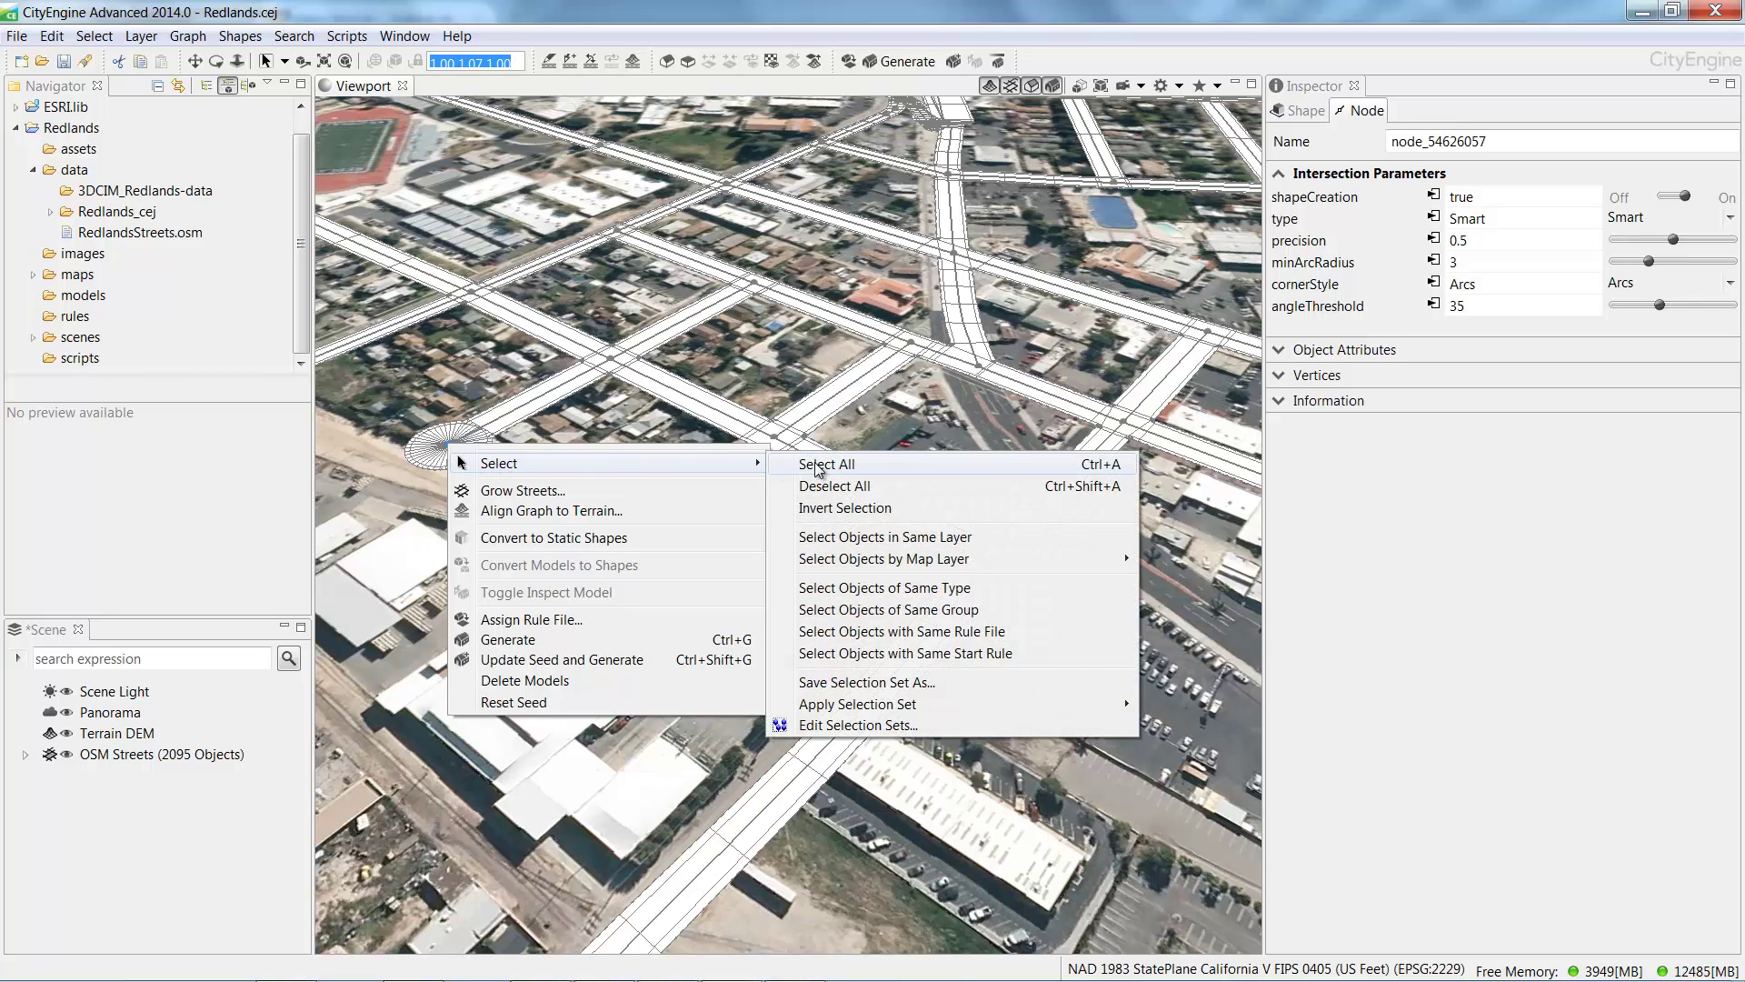
{"action": "left_click", "coordinate": [821, 588]}
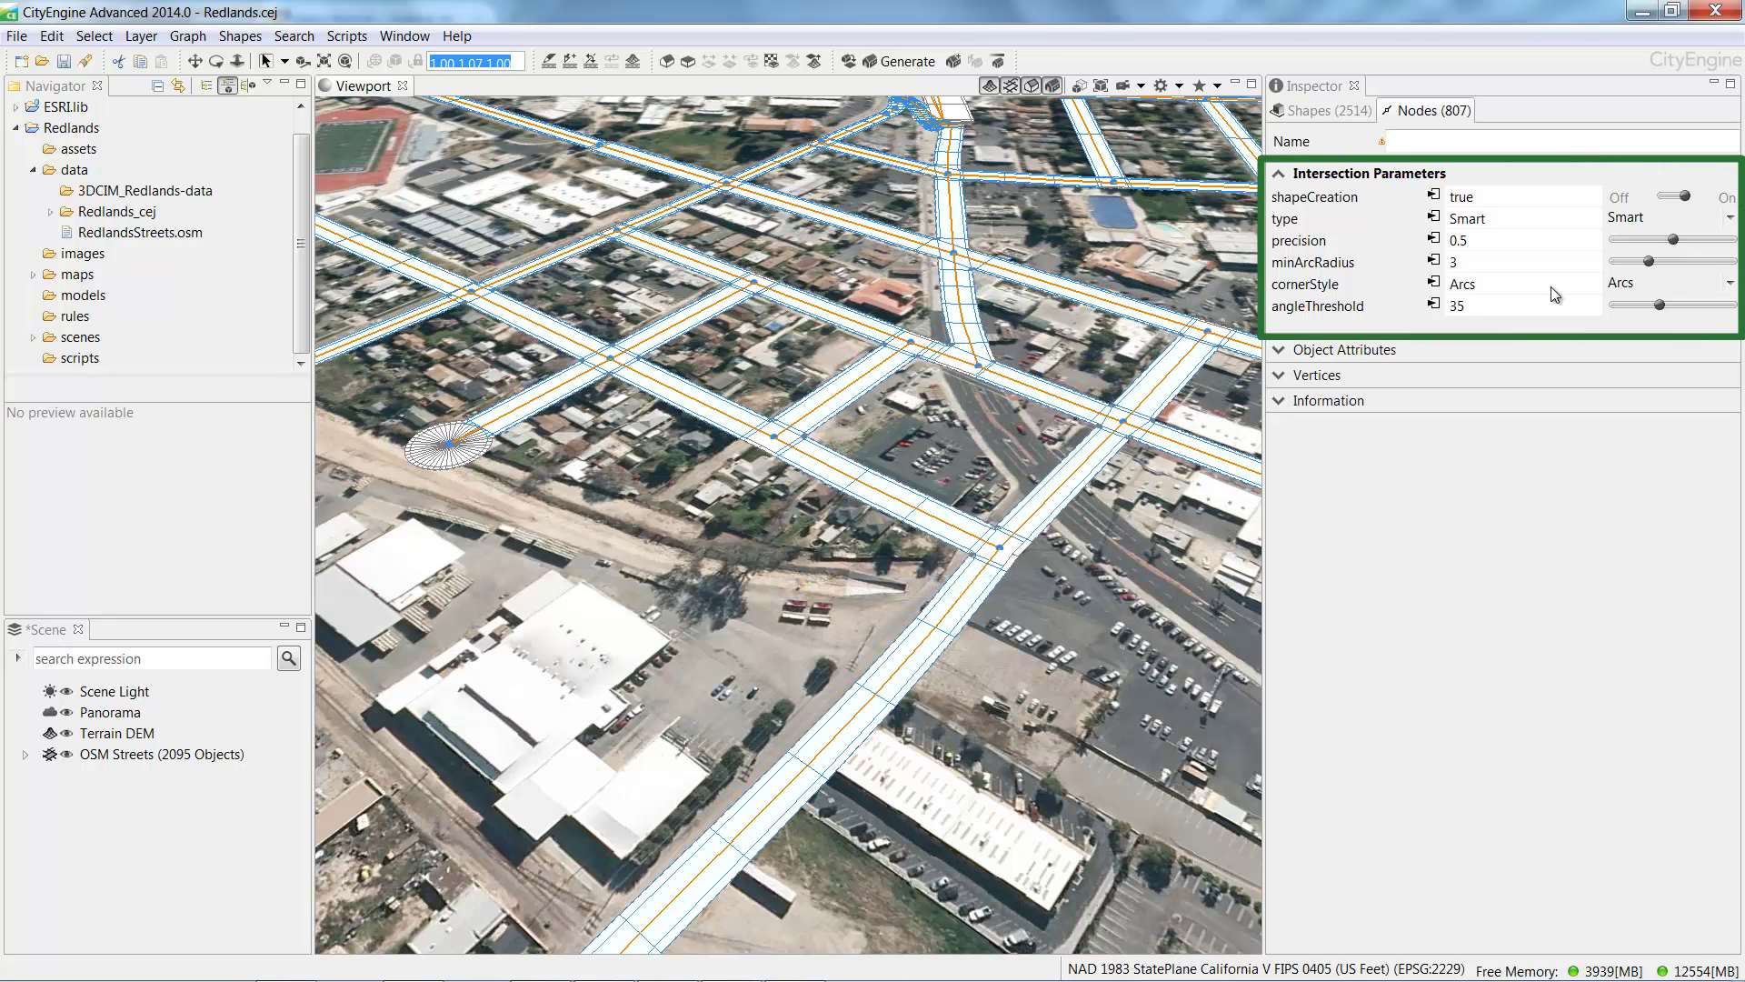
{"action": "left_click", "coordinate": [1731, 218]}
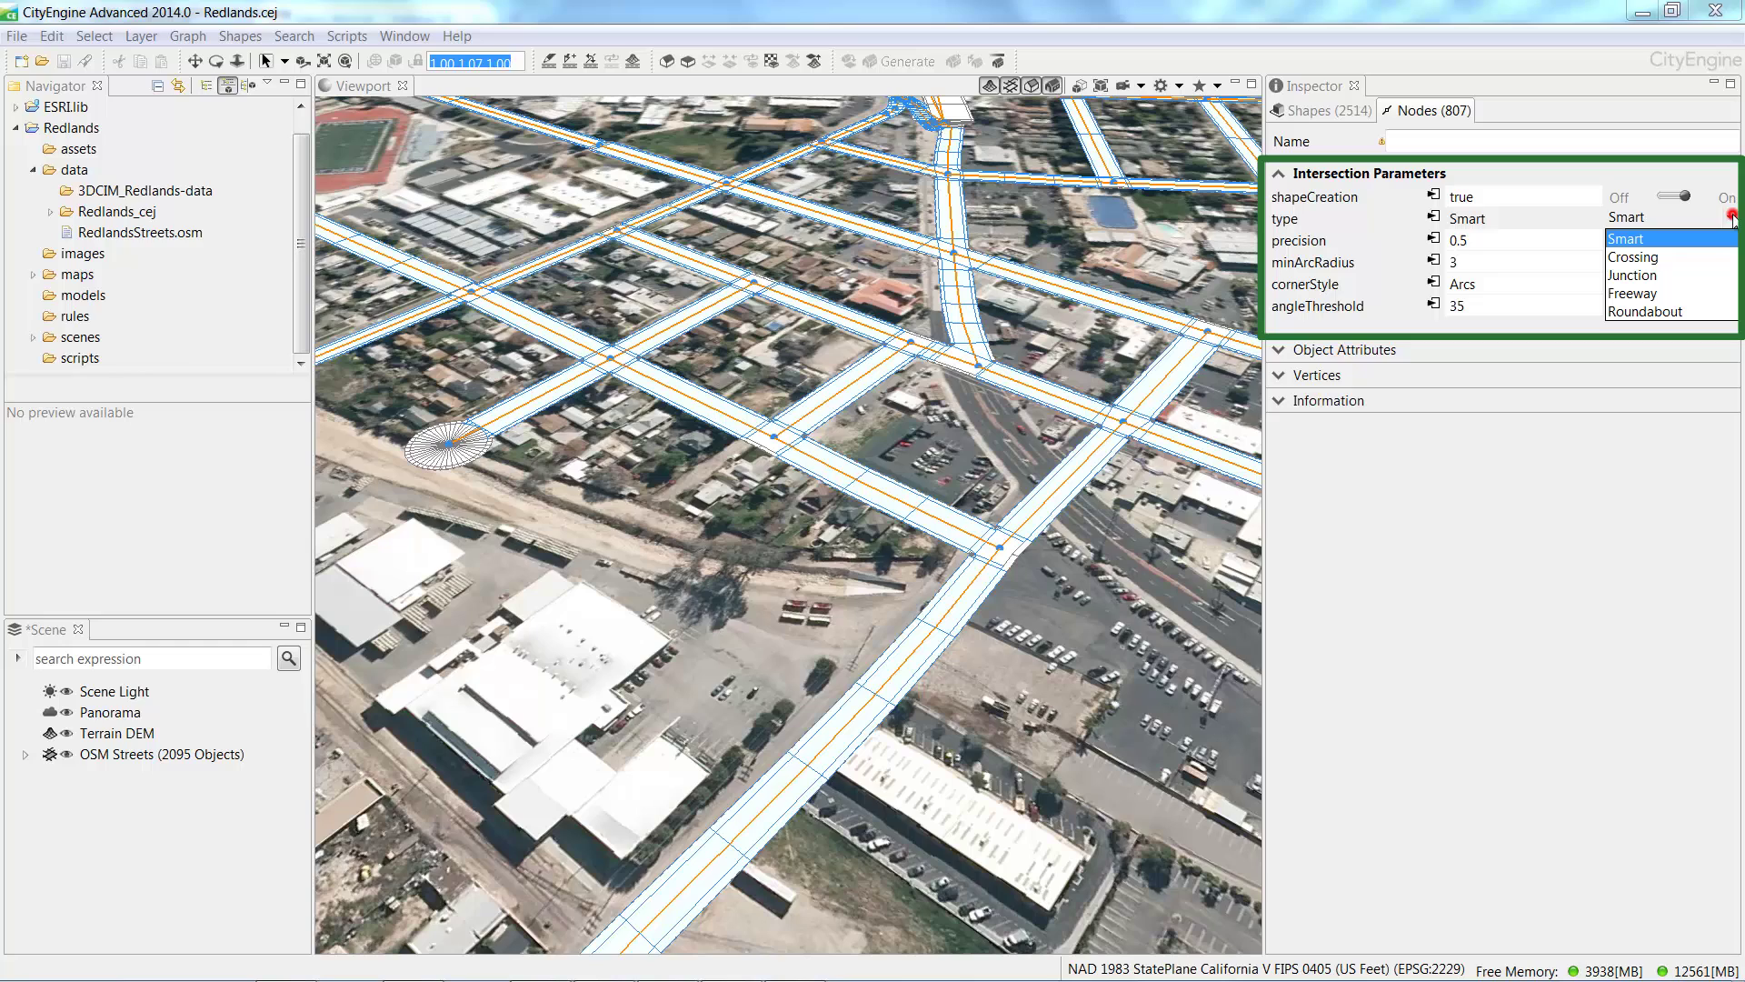
{"action": "left_click", "coordinate": [1635, 257]}
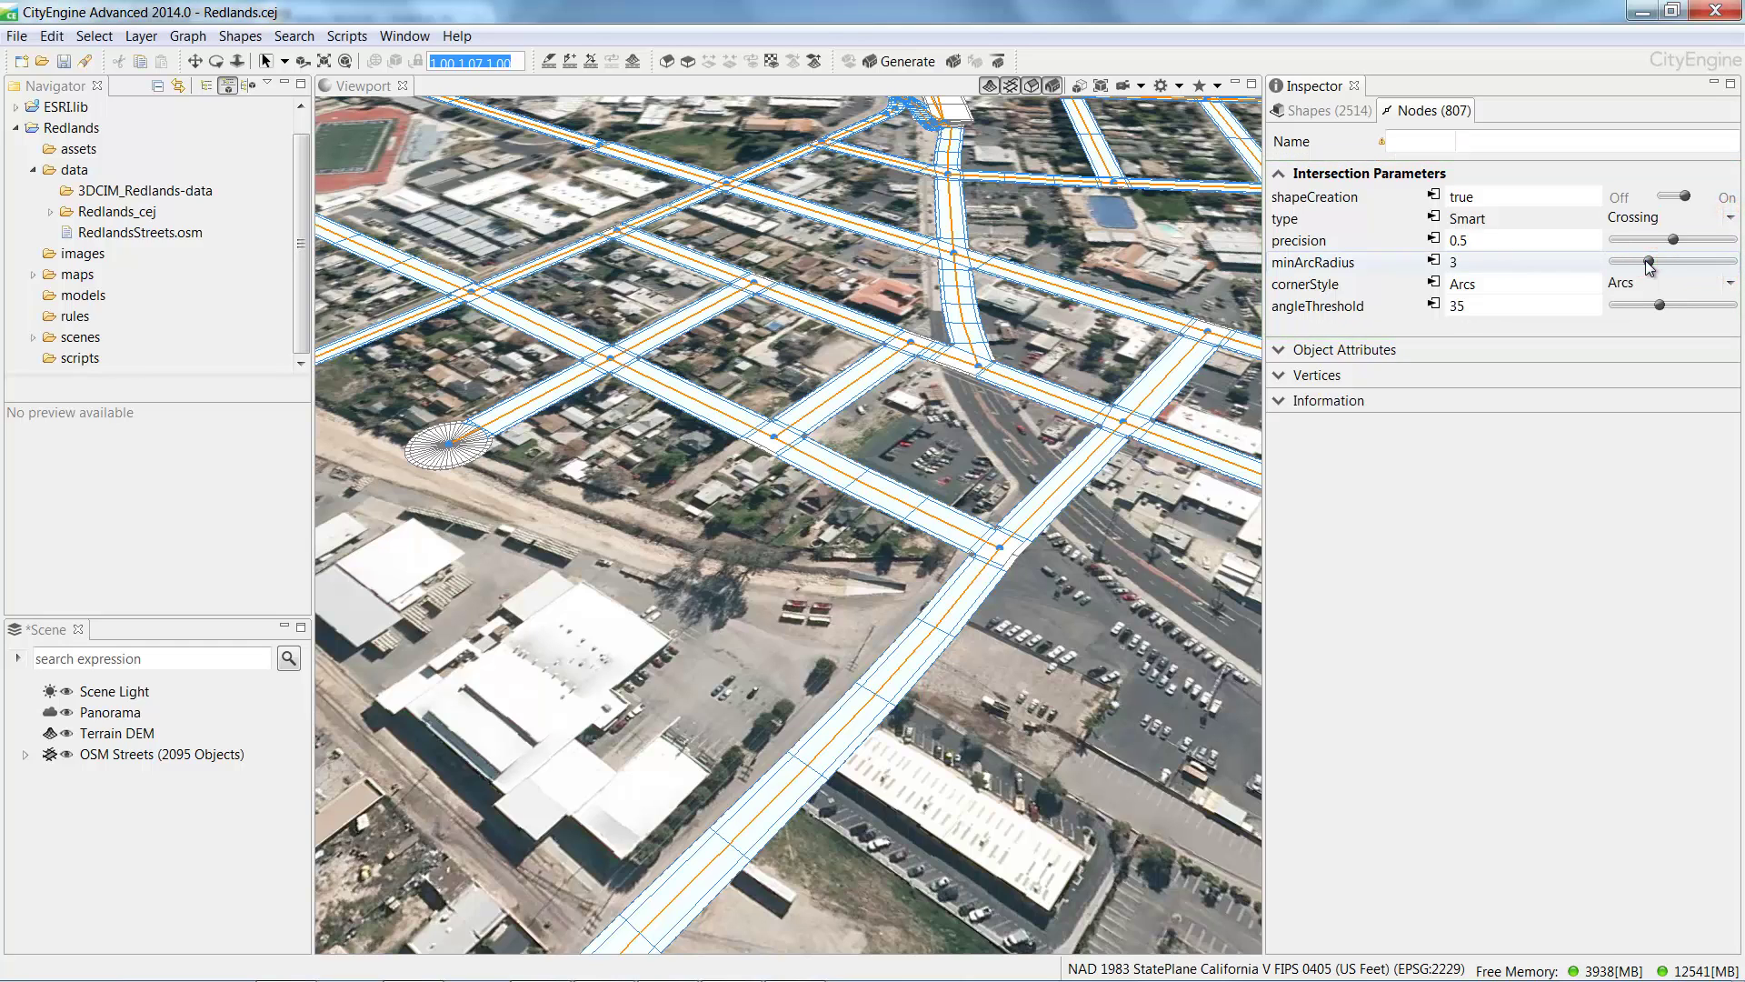
{"action": "left_click", "coordinate": [749, 507]}
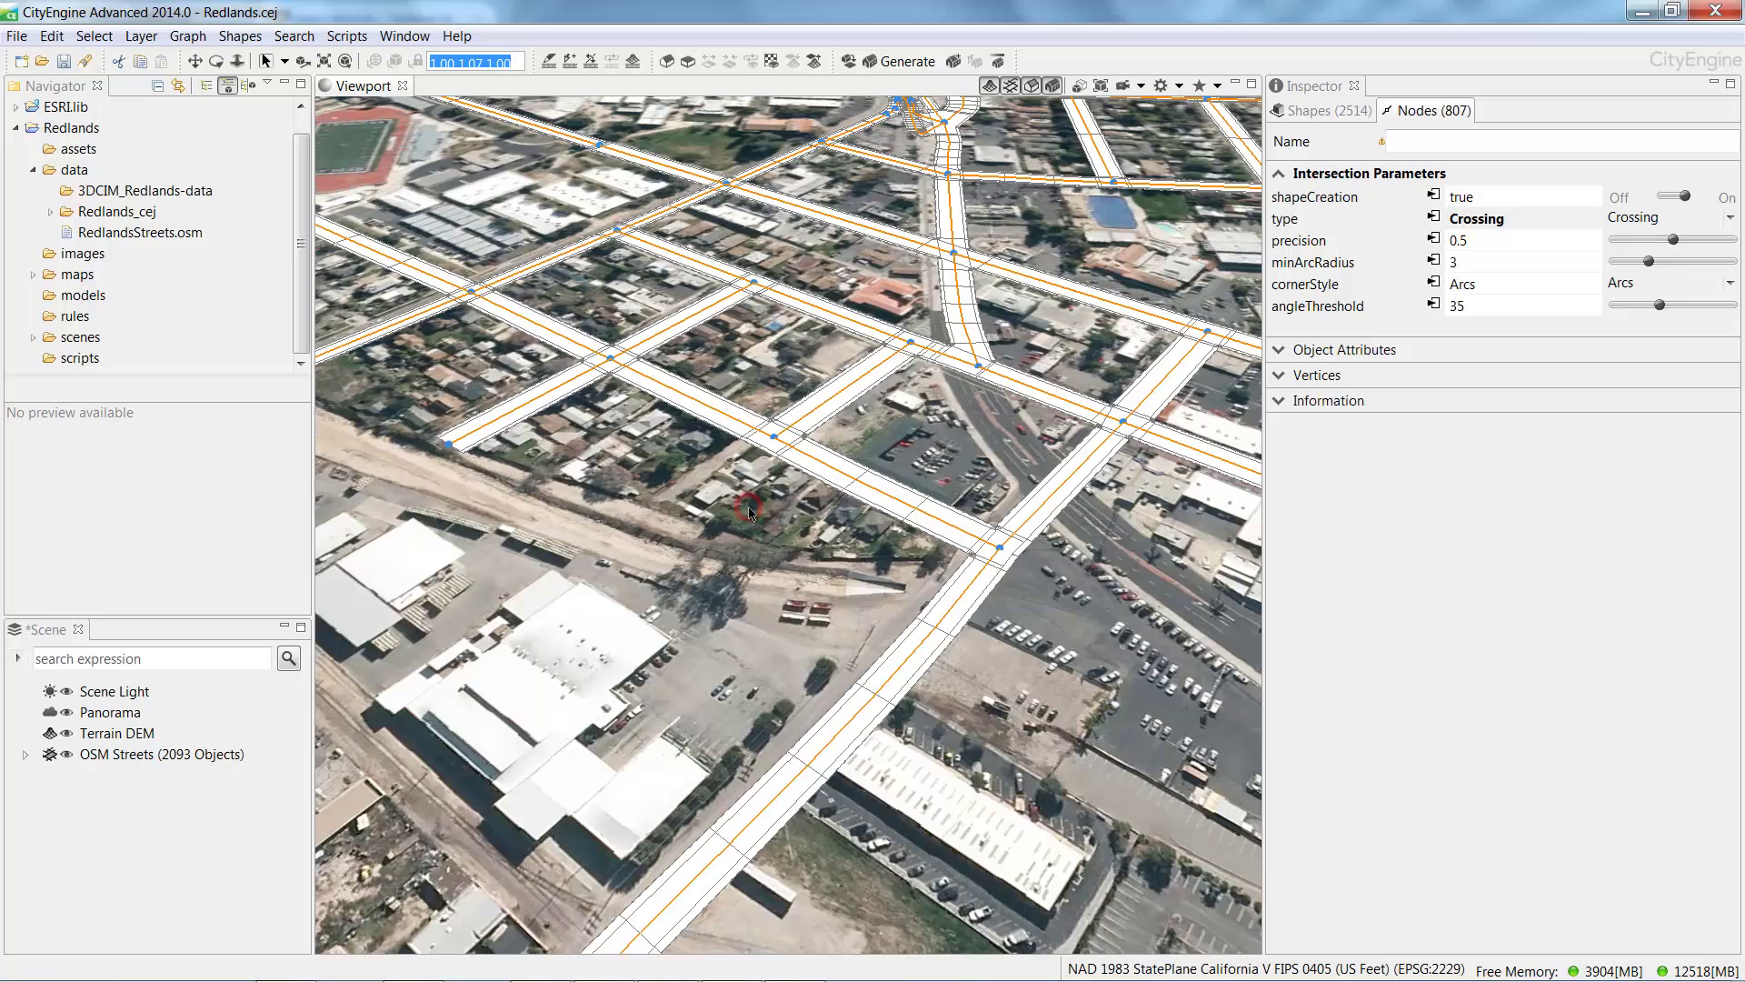
{"action": "left_click", "coordinate": [749, 507]}
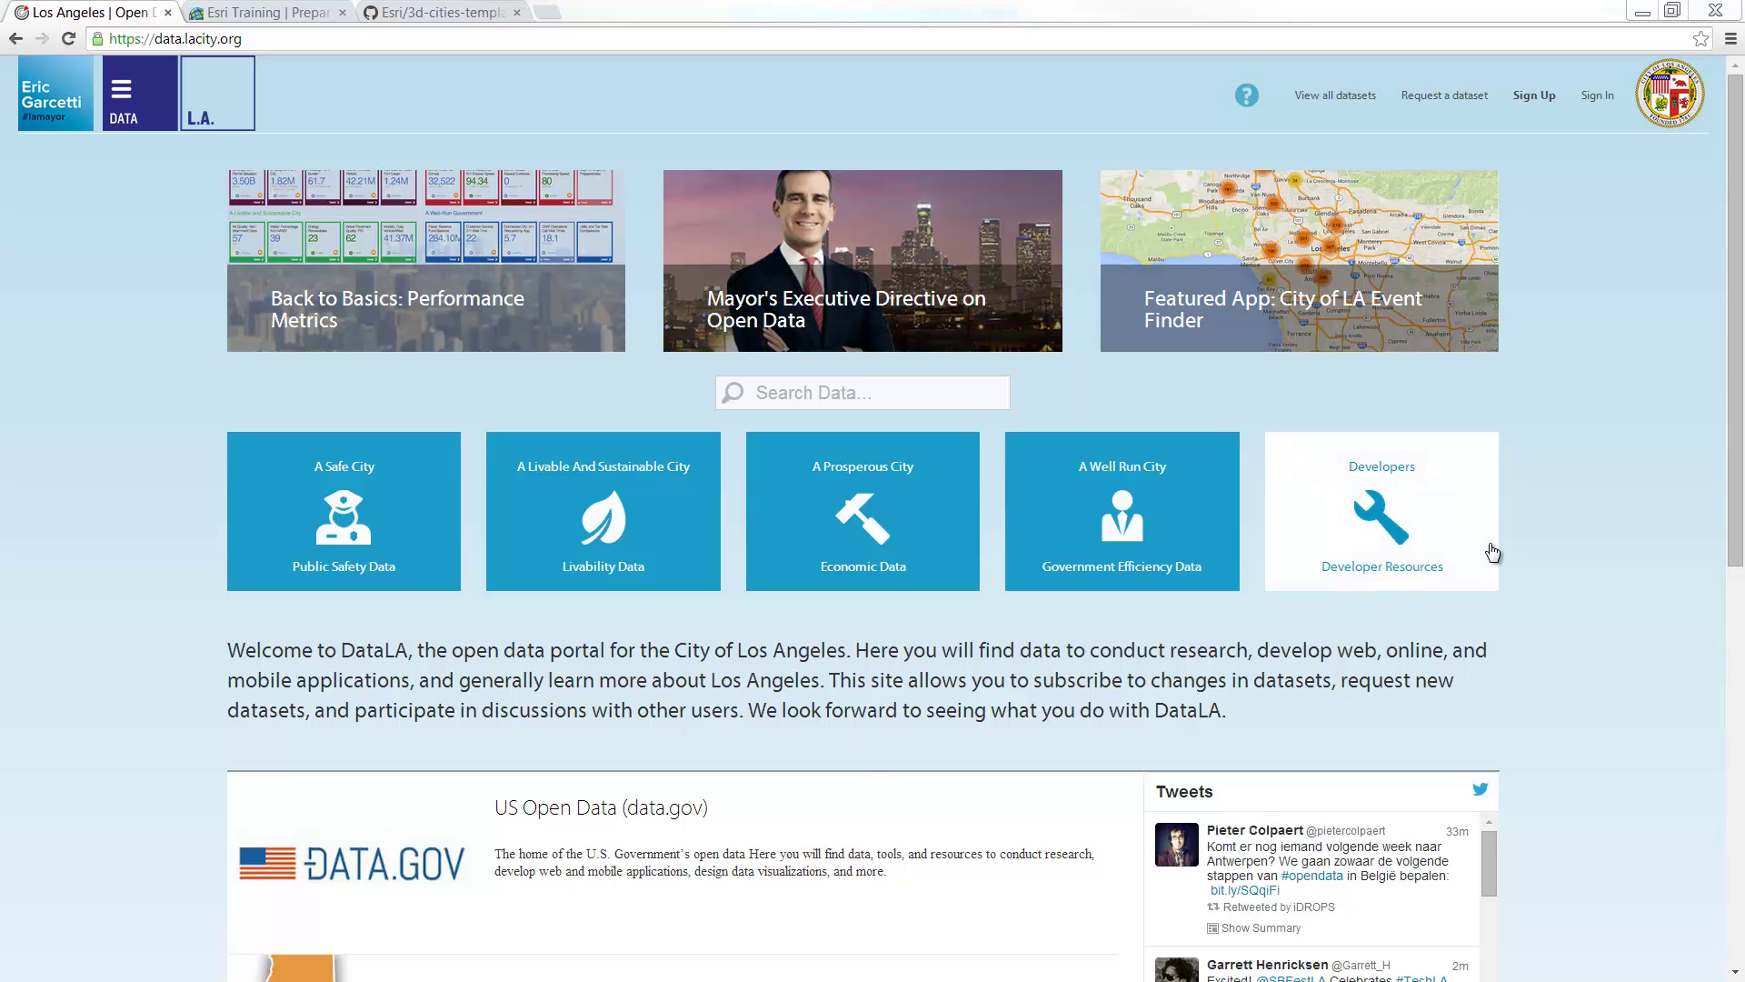
Go to the Esri Training course 'Preparing Data for the 3D City Information Model'.
{"action": "left_click", "coordinate": [1734, 380]}
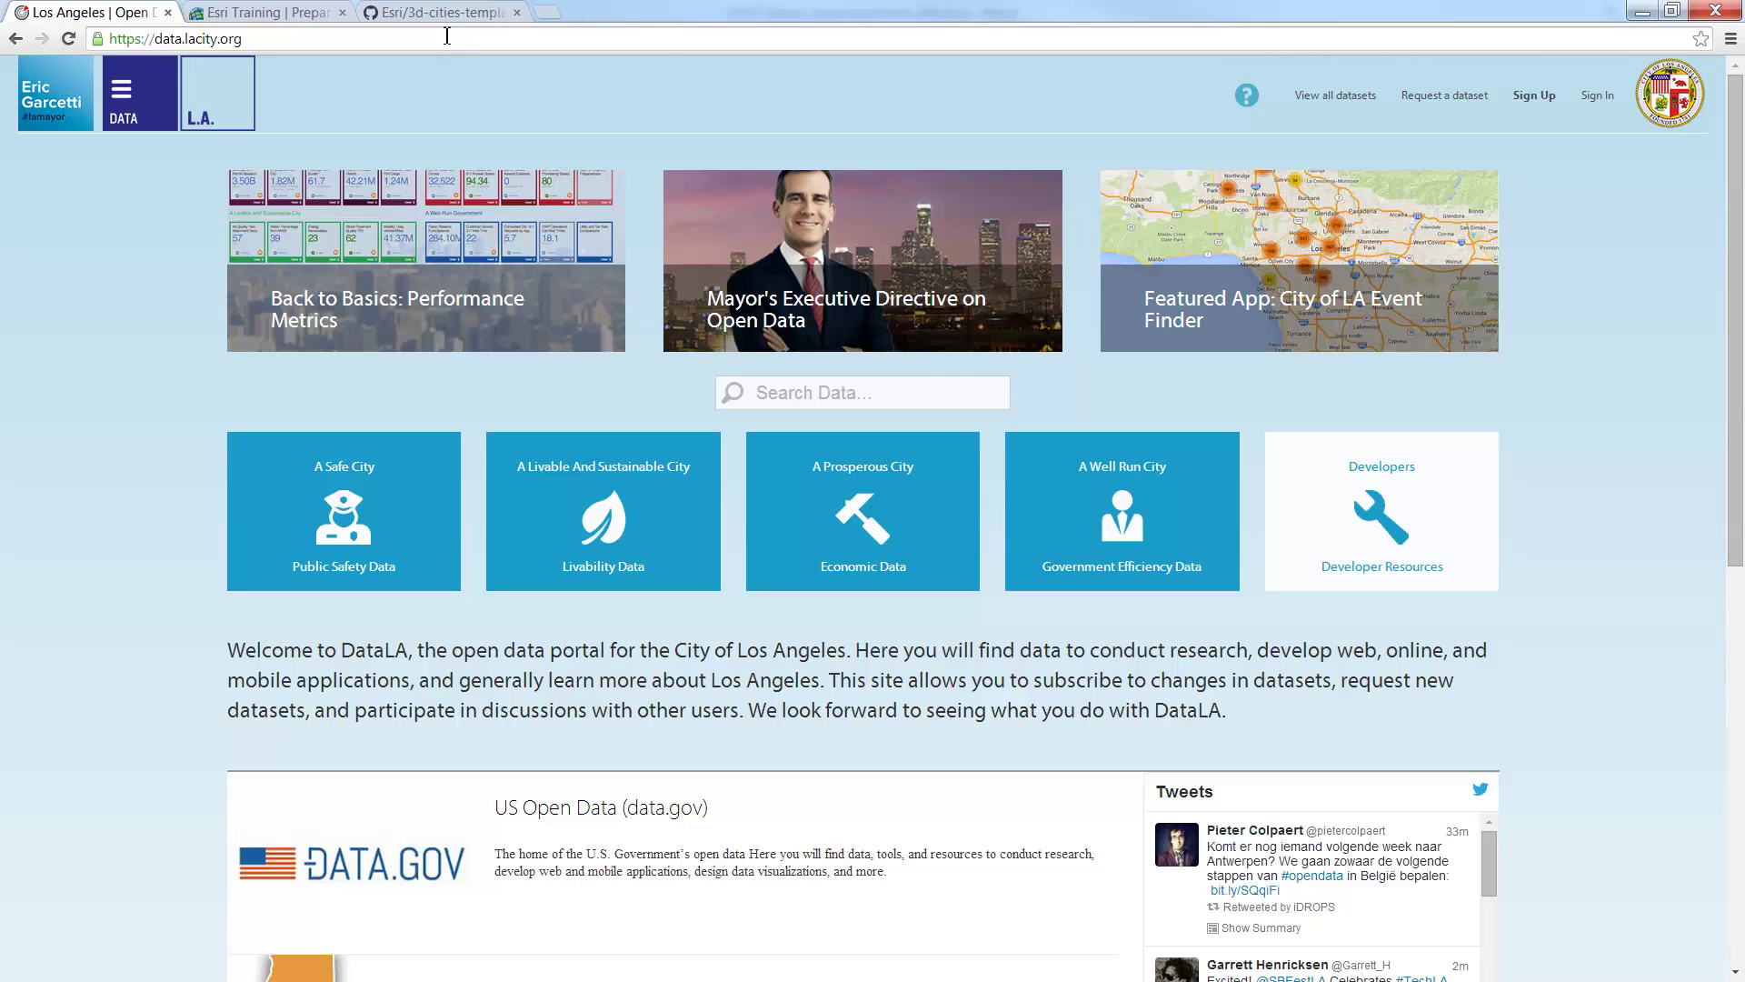
{"action": "left_click", "coordinate": [293, 13]}
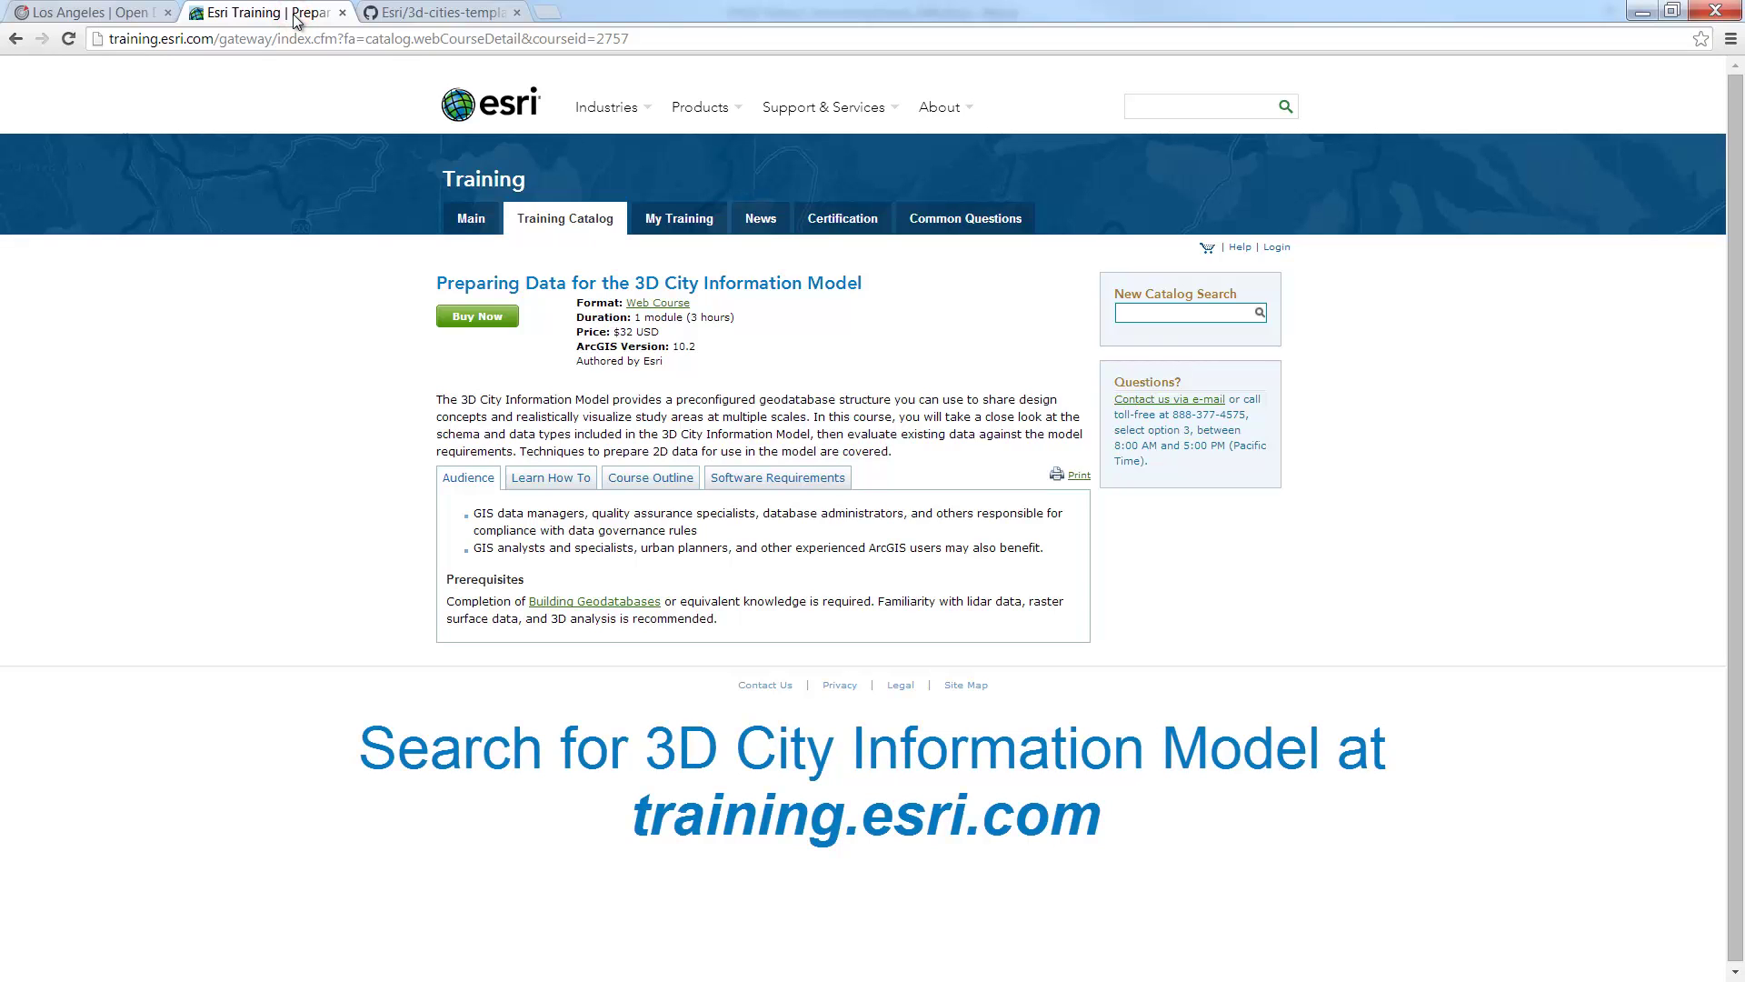
Switch to the 3d-cities-template GitHub repository page.
{"action": "left_click", "coordinate": [410, 15]}
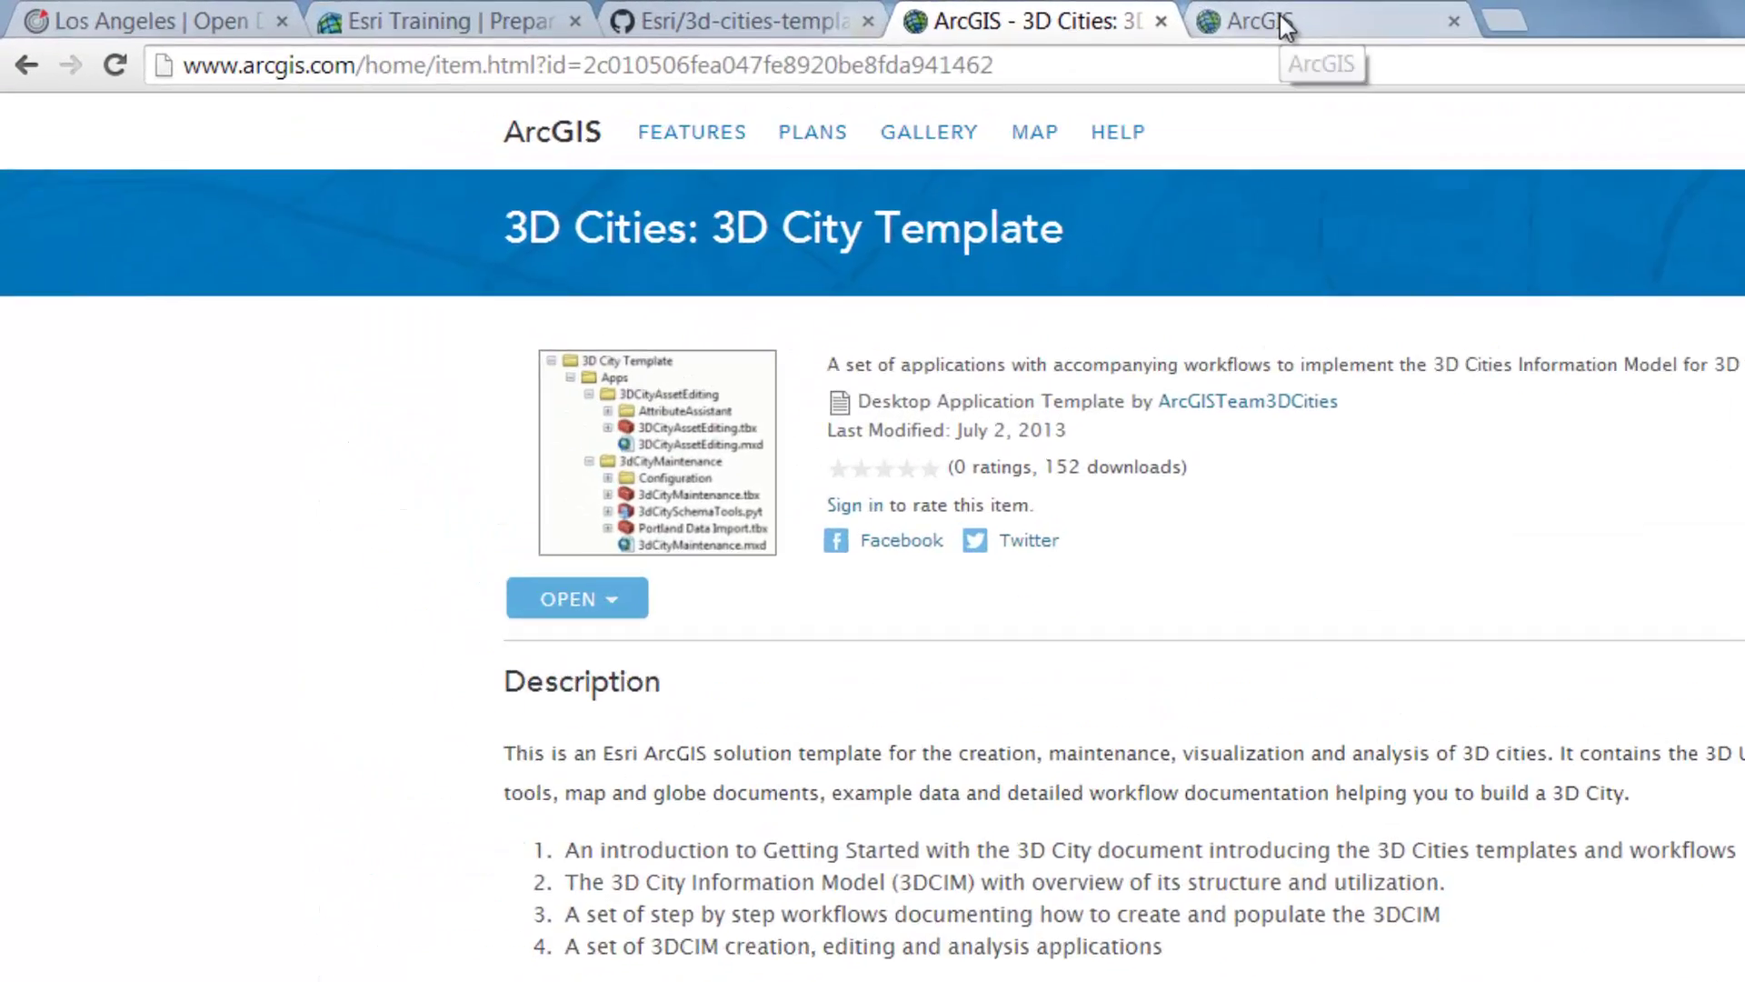
Search ArcGIS Online for '3d city temp' with desktop content and open the 3D Cities: 3D City Template item.
{"action": "left_click", "coordinate": [1284, 22]}
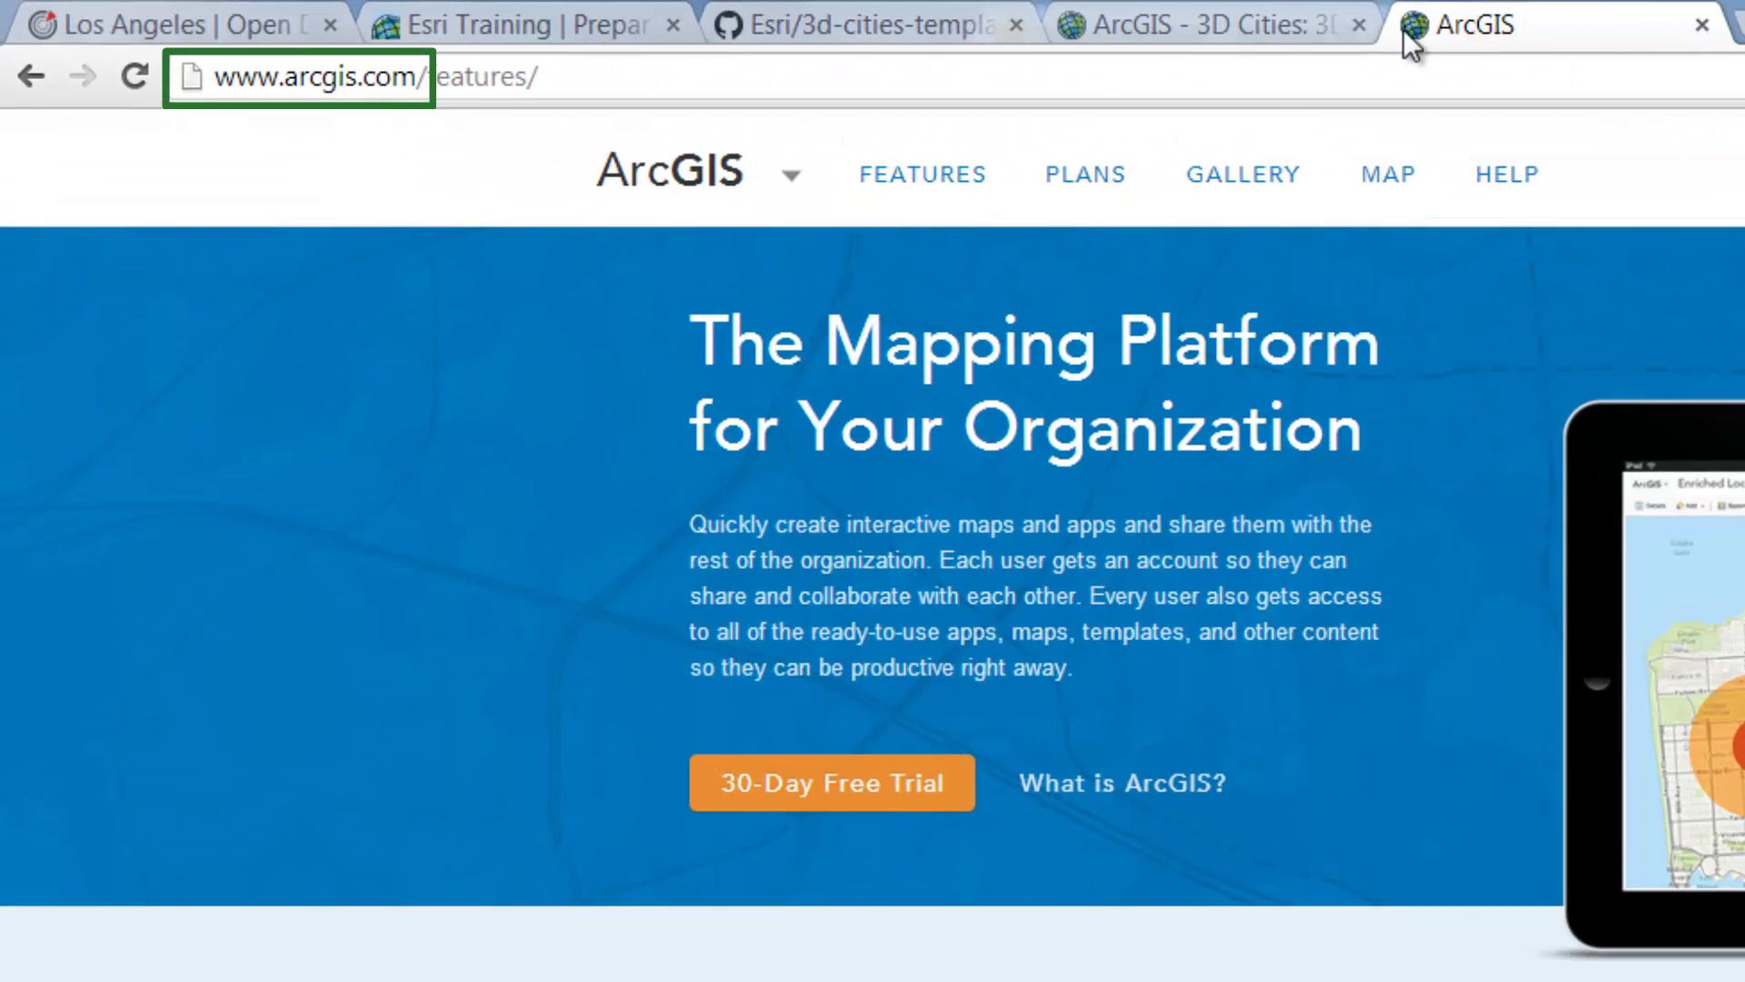
{"action": "left_click", "coordinate": [1236, 179]}
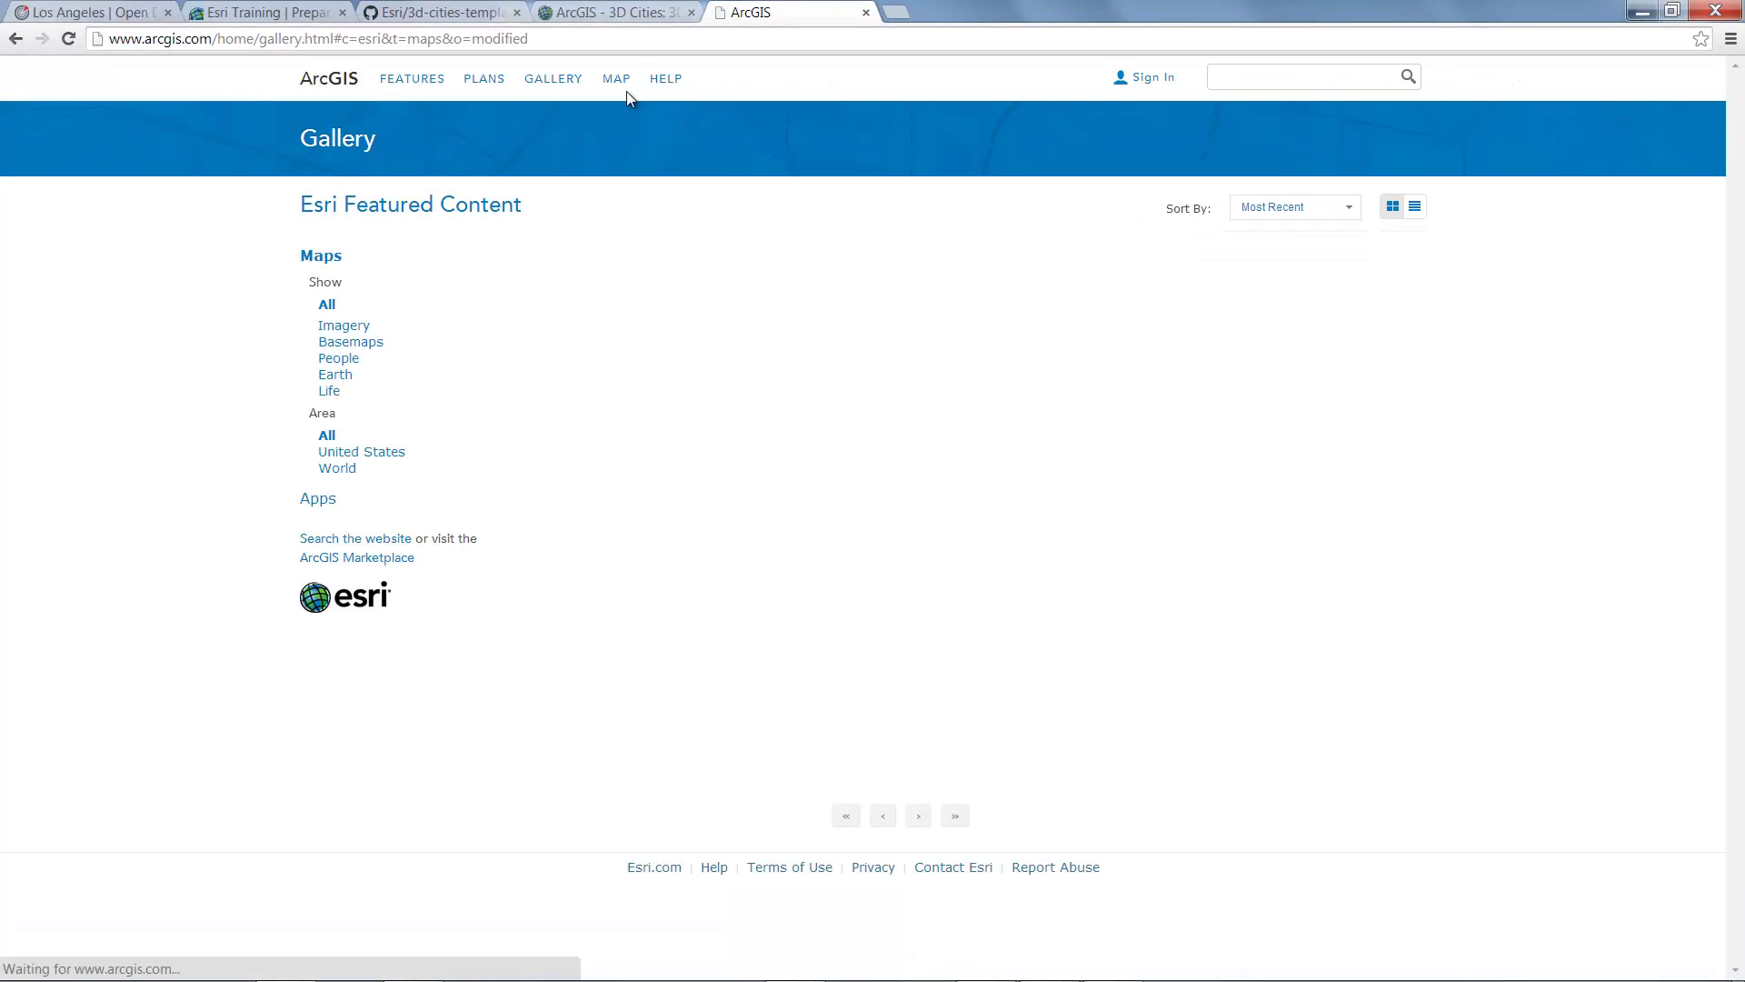
{"action": "left_click", "coordinate": [1226, 77]}
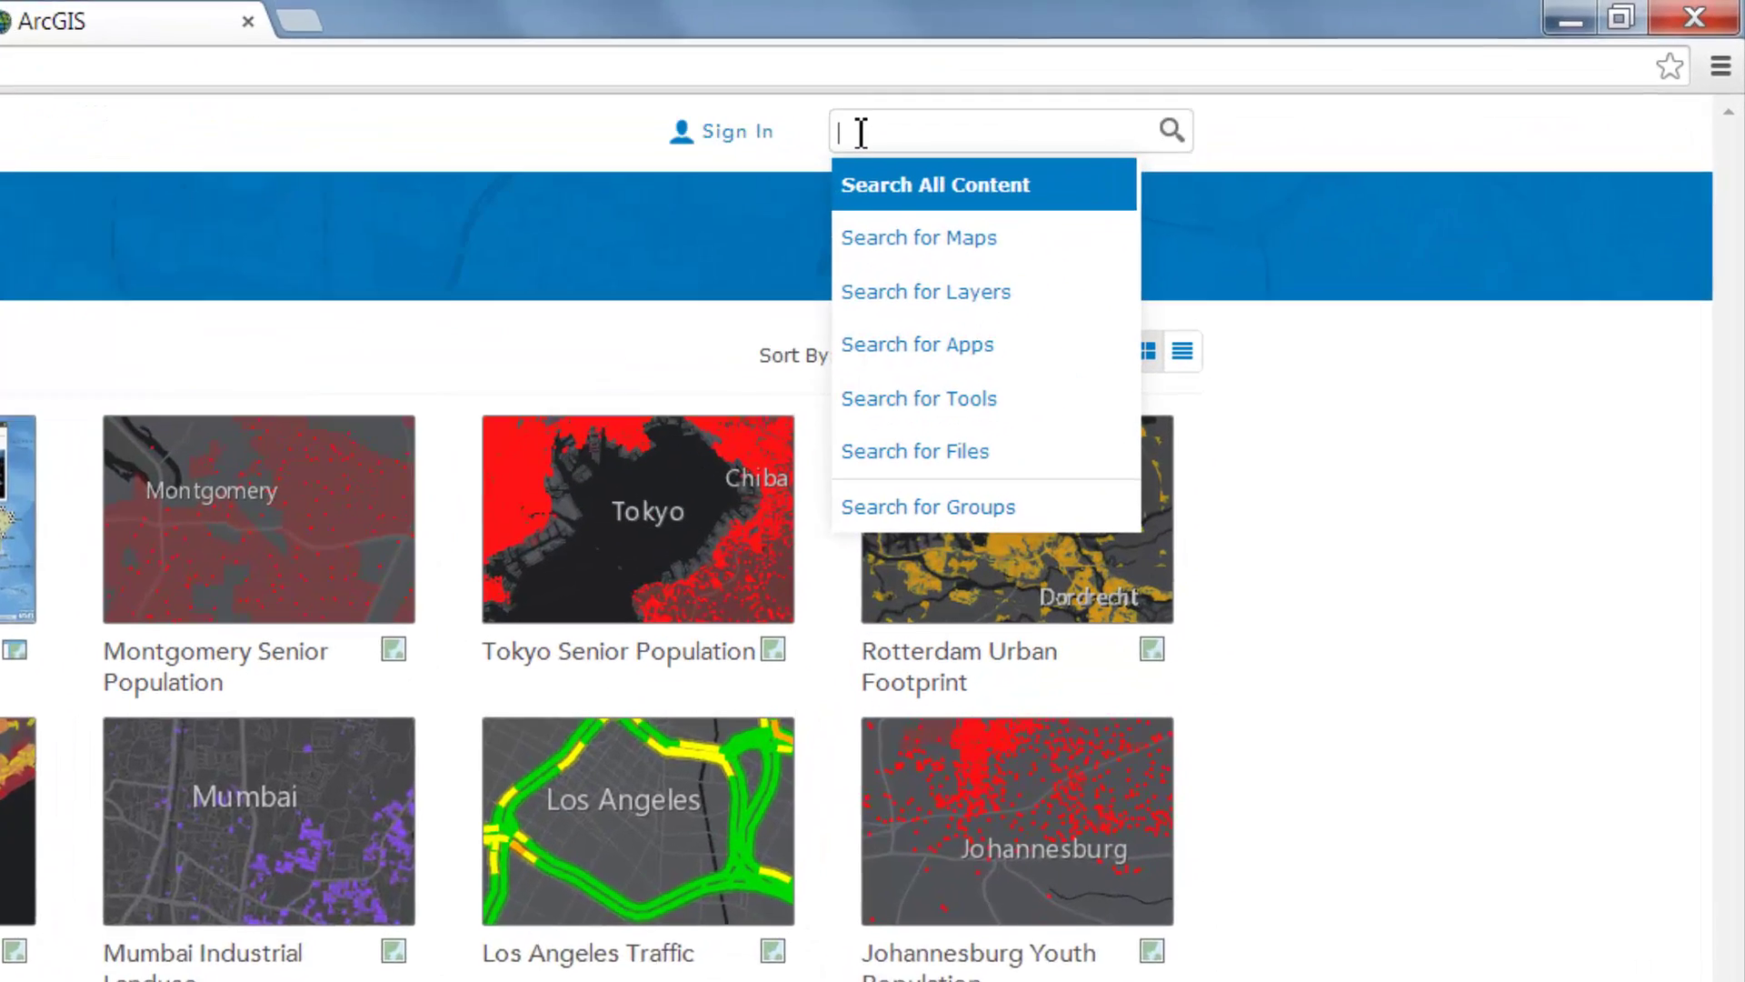
{"action": "type", "text": "3d"}
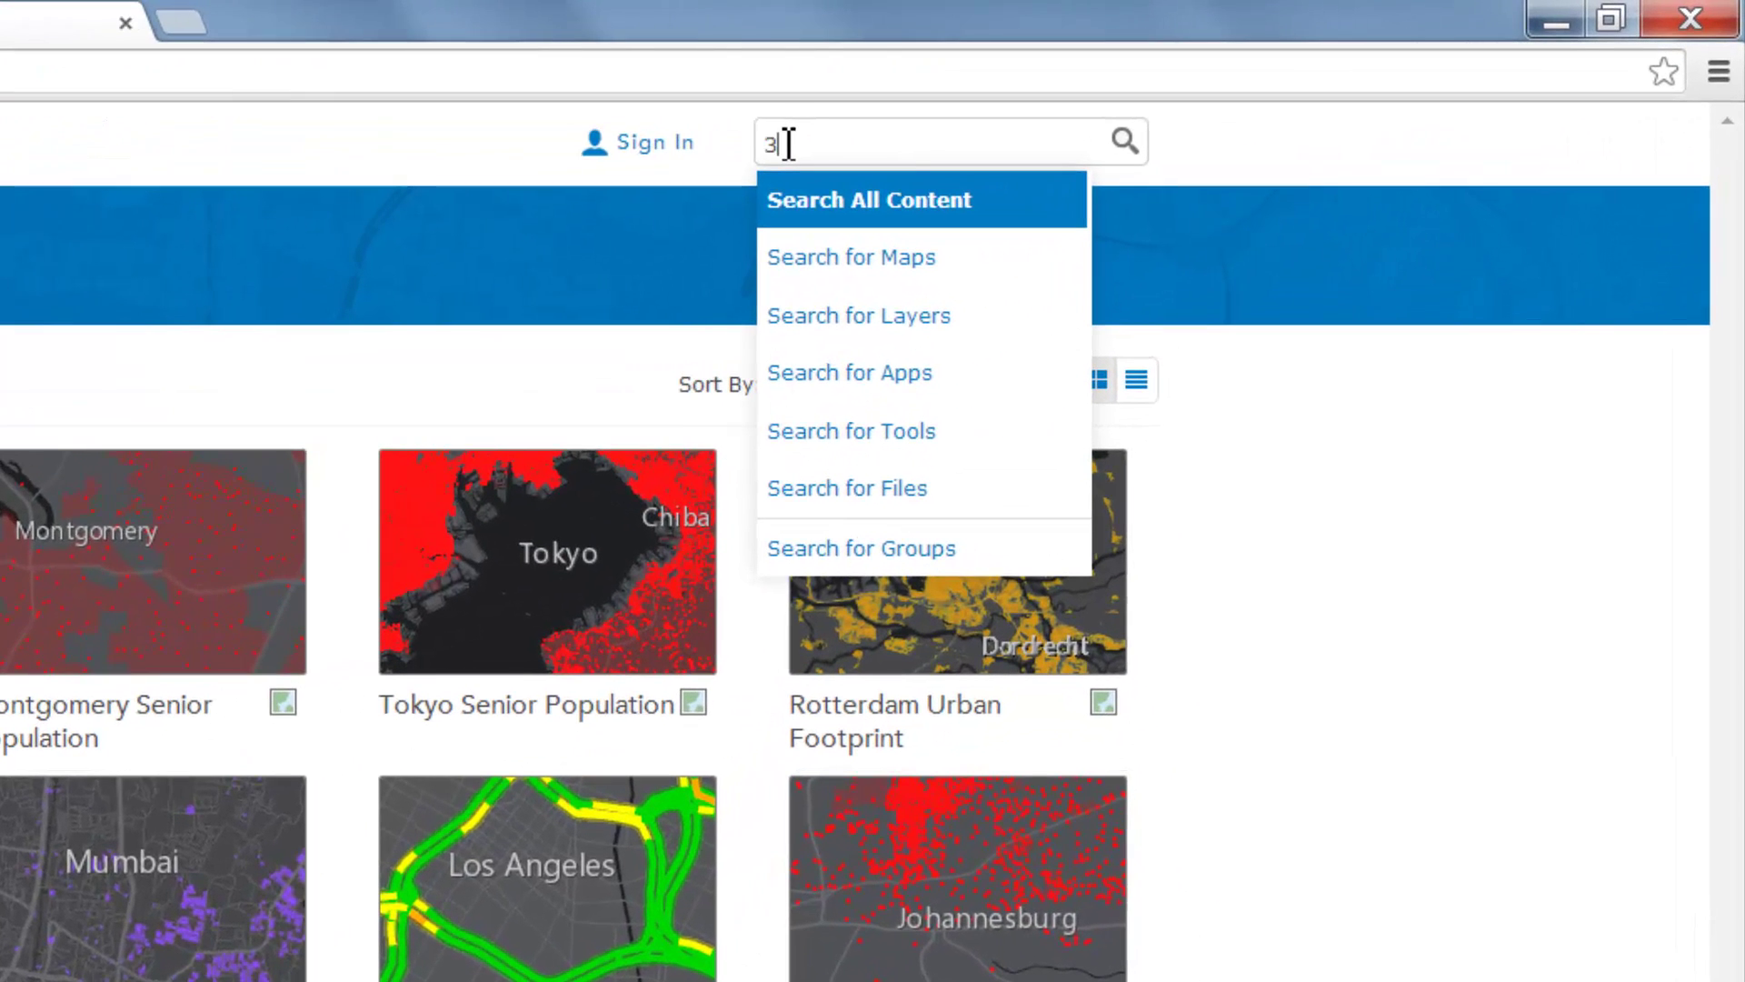
{"action": "type", "text": " city template"}
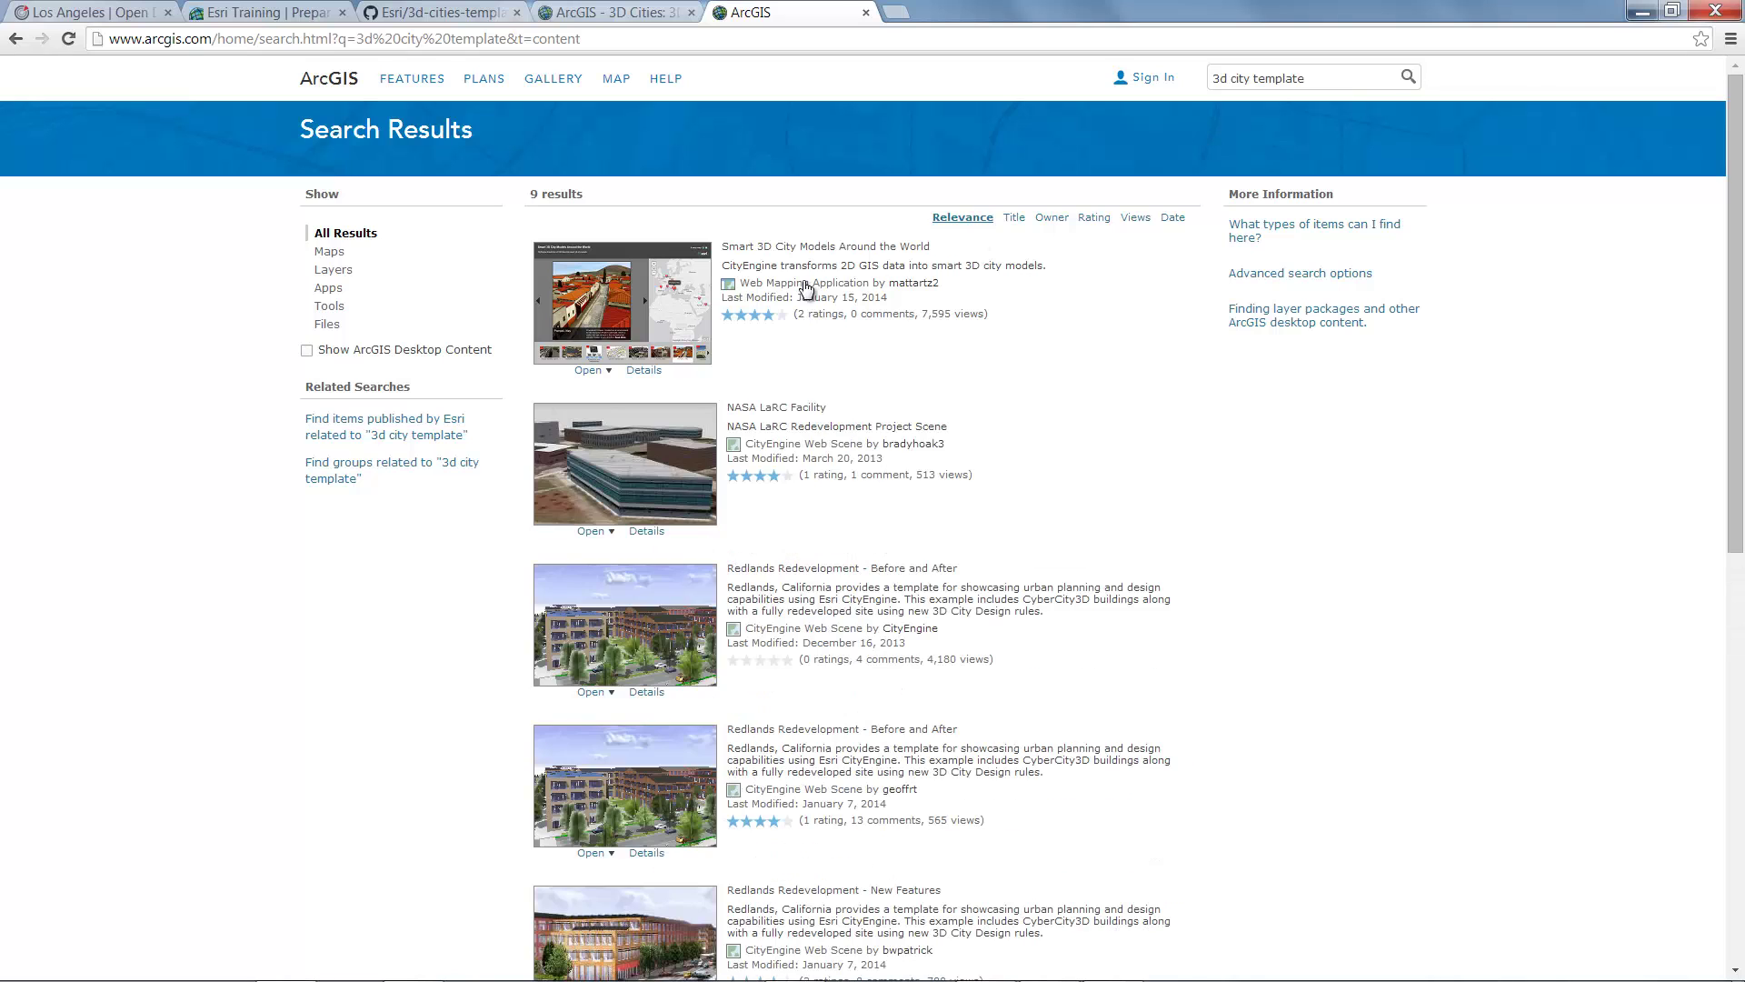
{"action": "left_click", "coordinate": [308, 351]}
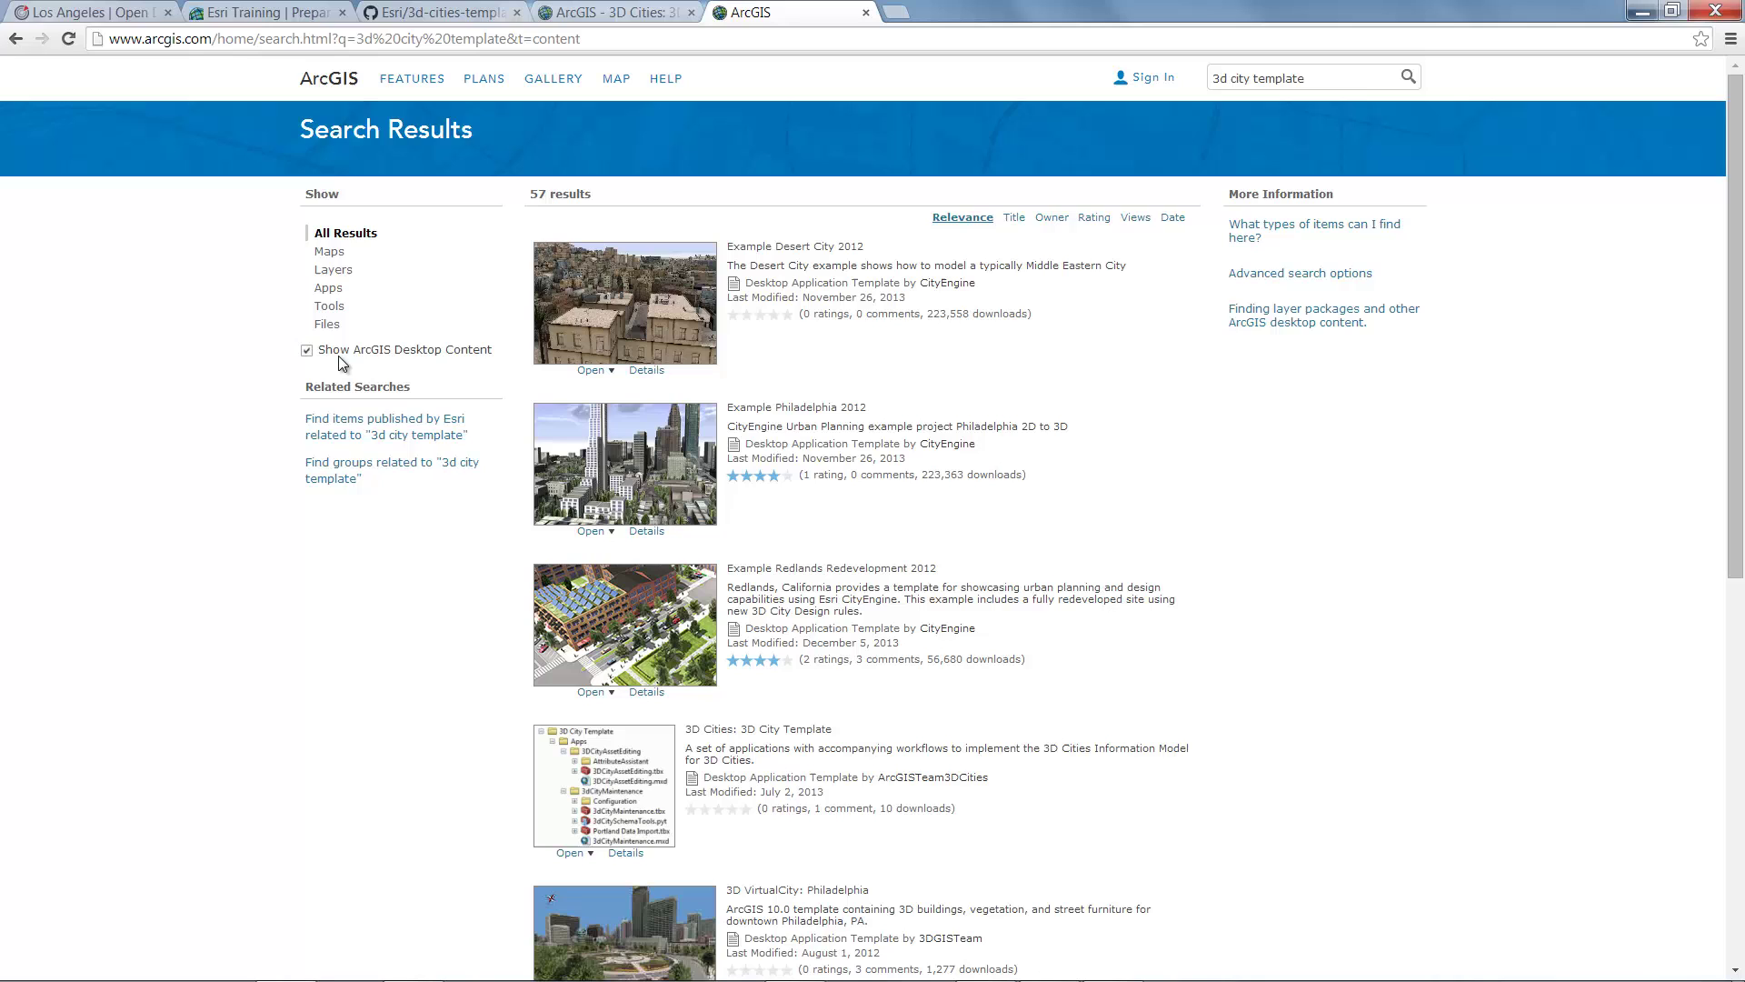
{"action": "scroll", "coordinate": [429, 635], "scroll_direction": "down", "scroll_amount": 3}
{"action": "scroll", "coordinate": [429, 636], "scroll_direction": "down", "scroll_amount": 2}
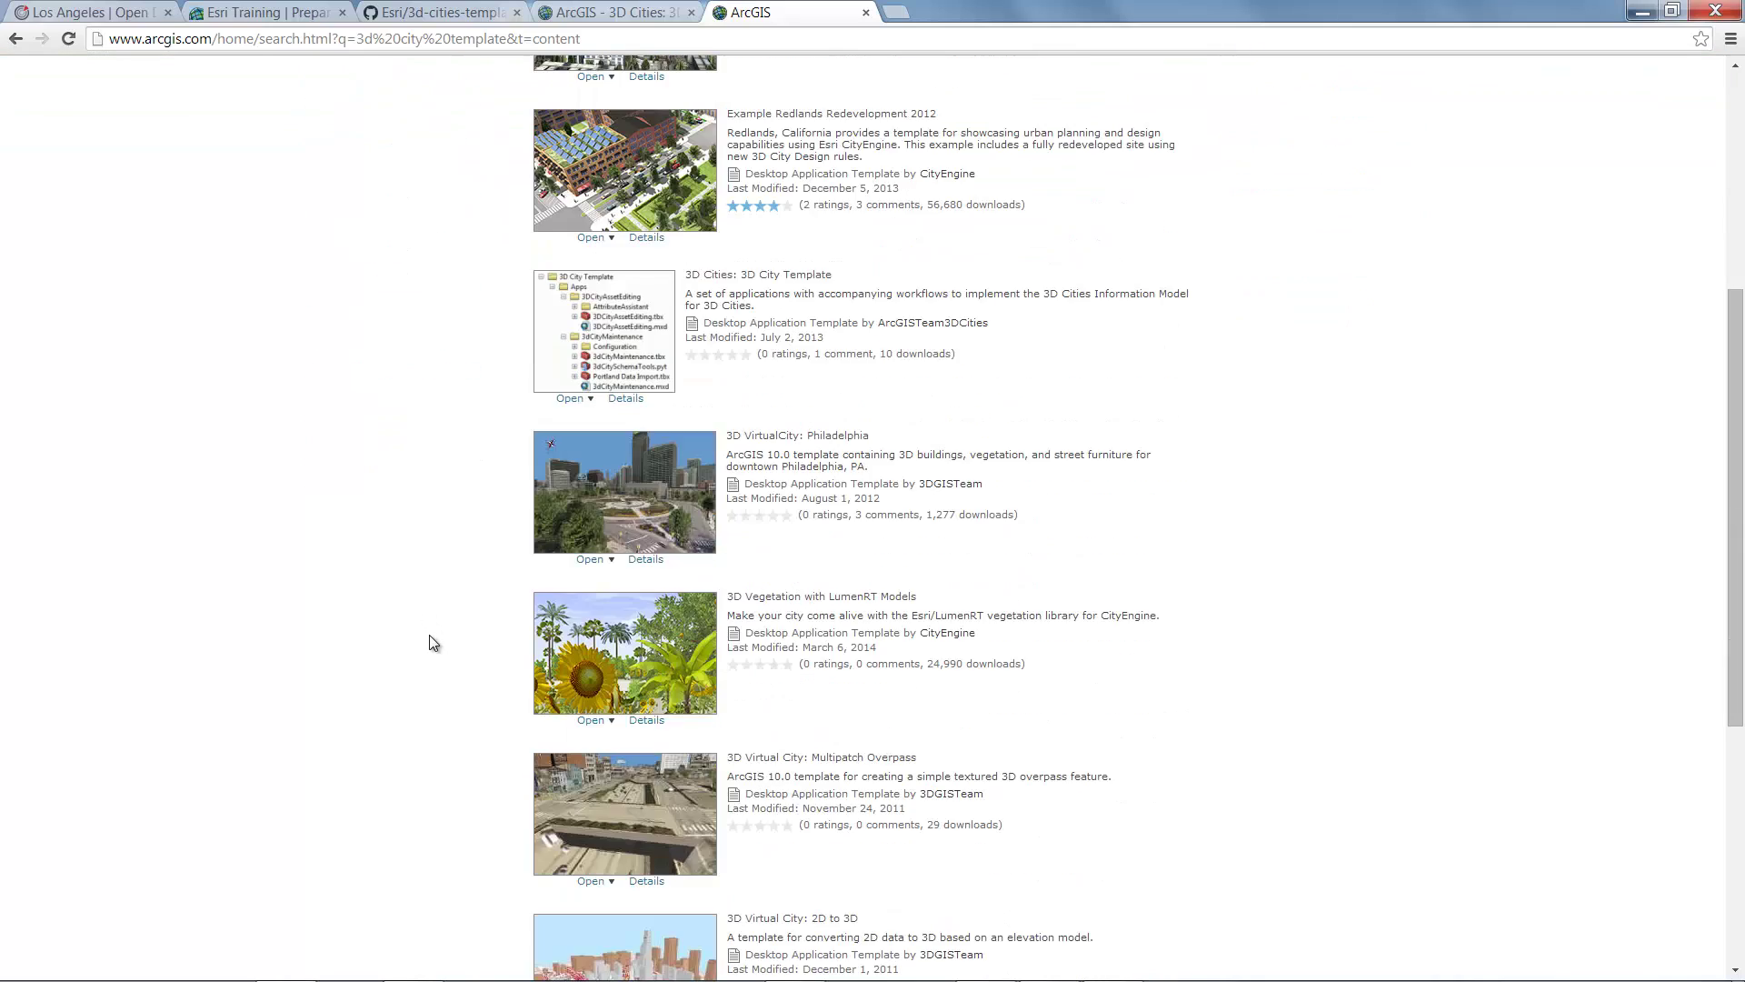
{"action": "left_click", "coordinate": [791, 276]}
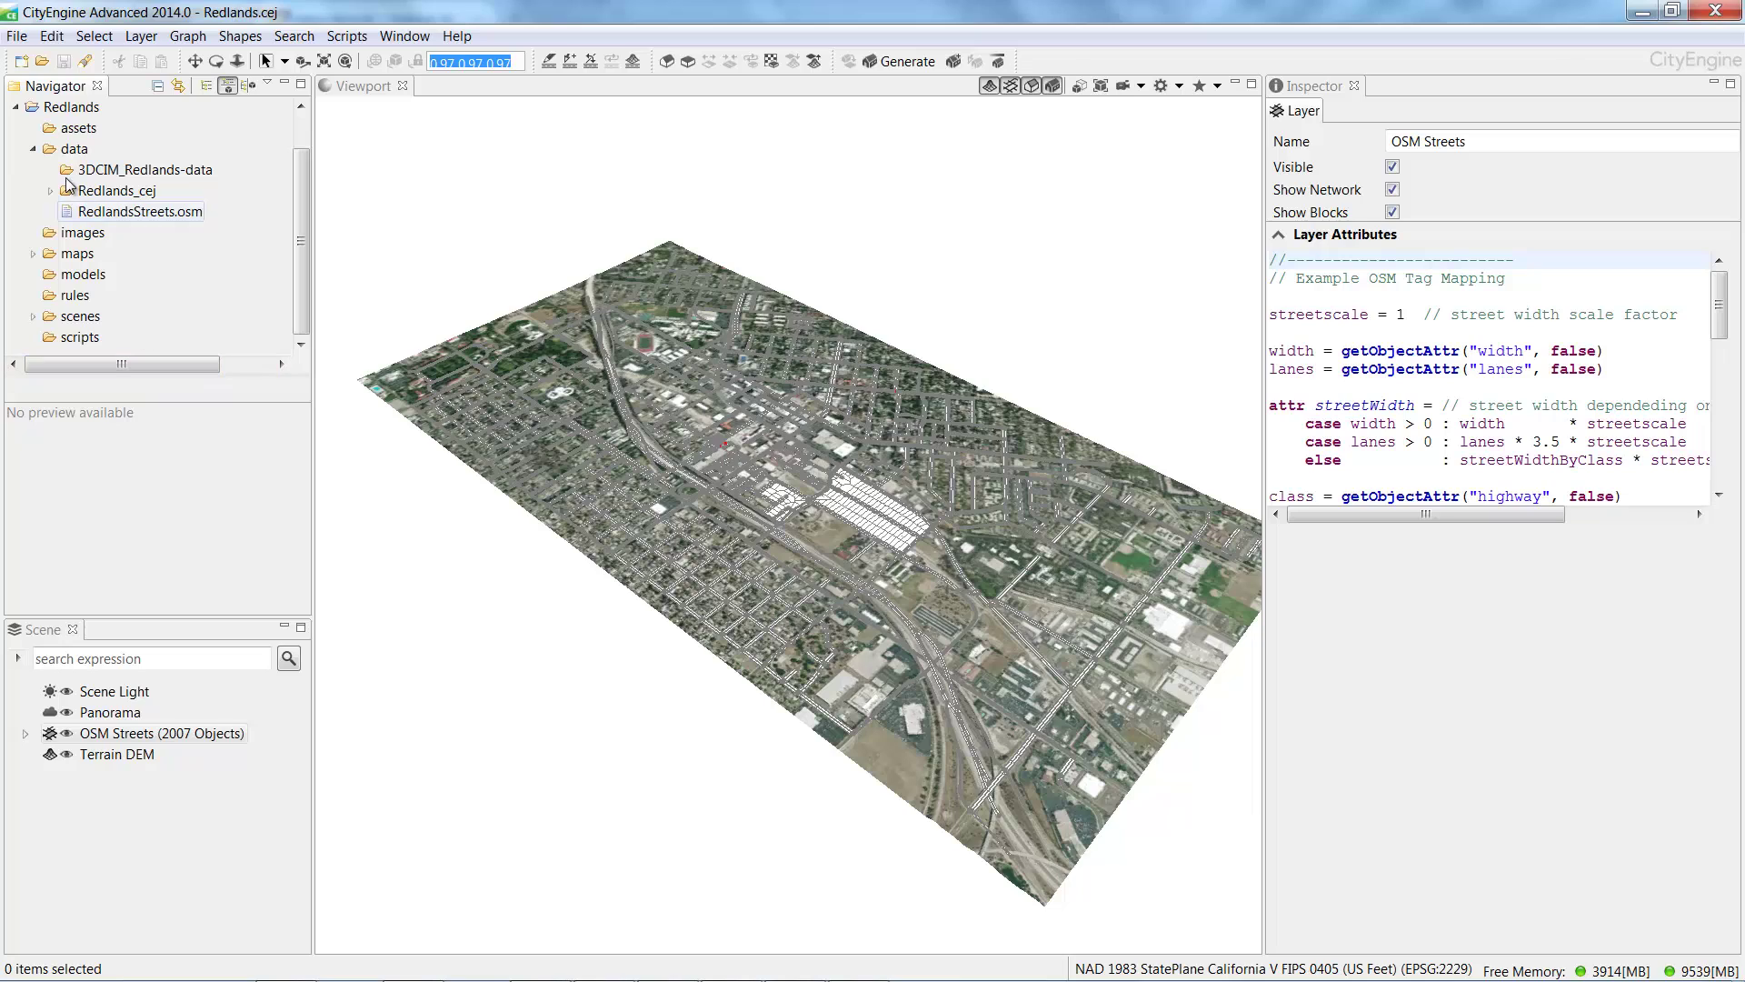
Bring up the import dialog for 3DCIM_Redlands.gdb from the CityEngine Essential Skills Training data folder.
{"action": "left_click", "coordinate": [16, 108]}
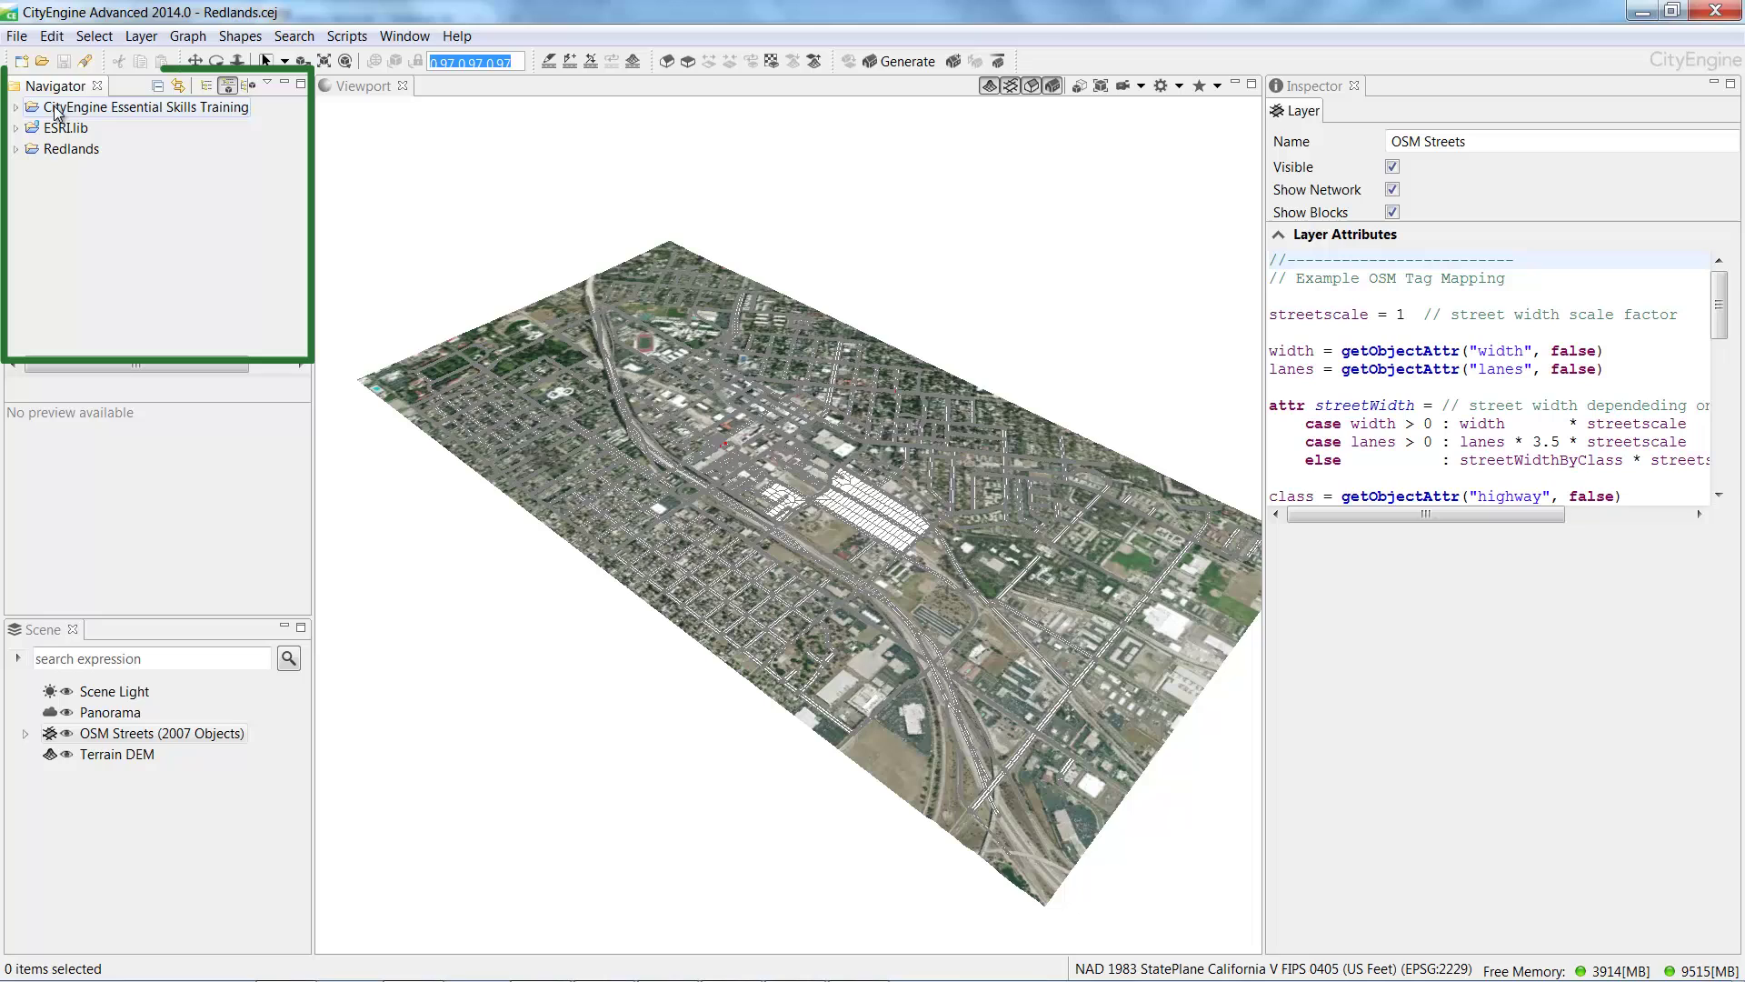
{"action": "left_click", "coordinate": [56, 107]}
{"action": "left_click", "coordinate": [15, 107]}
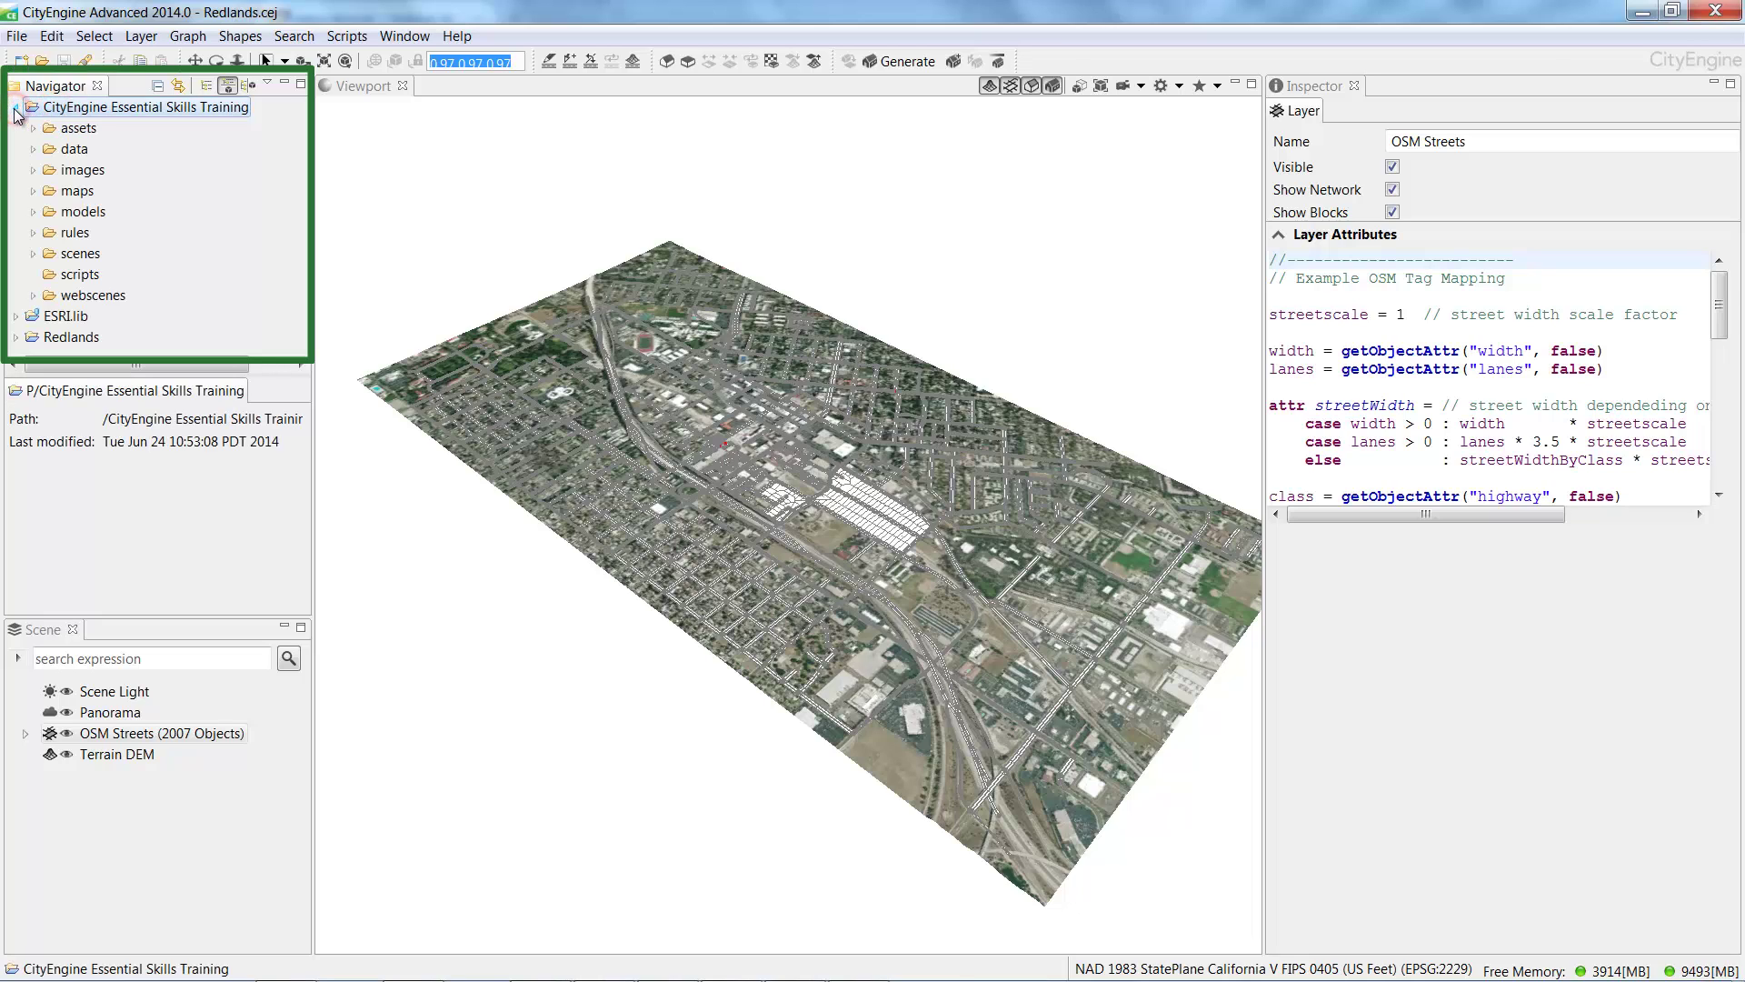
{"action": "left_click", "coordinate": [73, 149]}
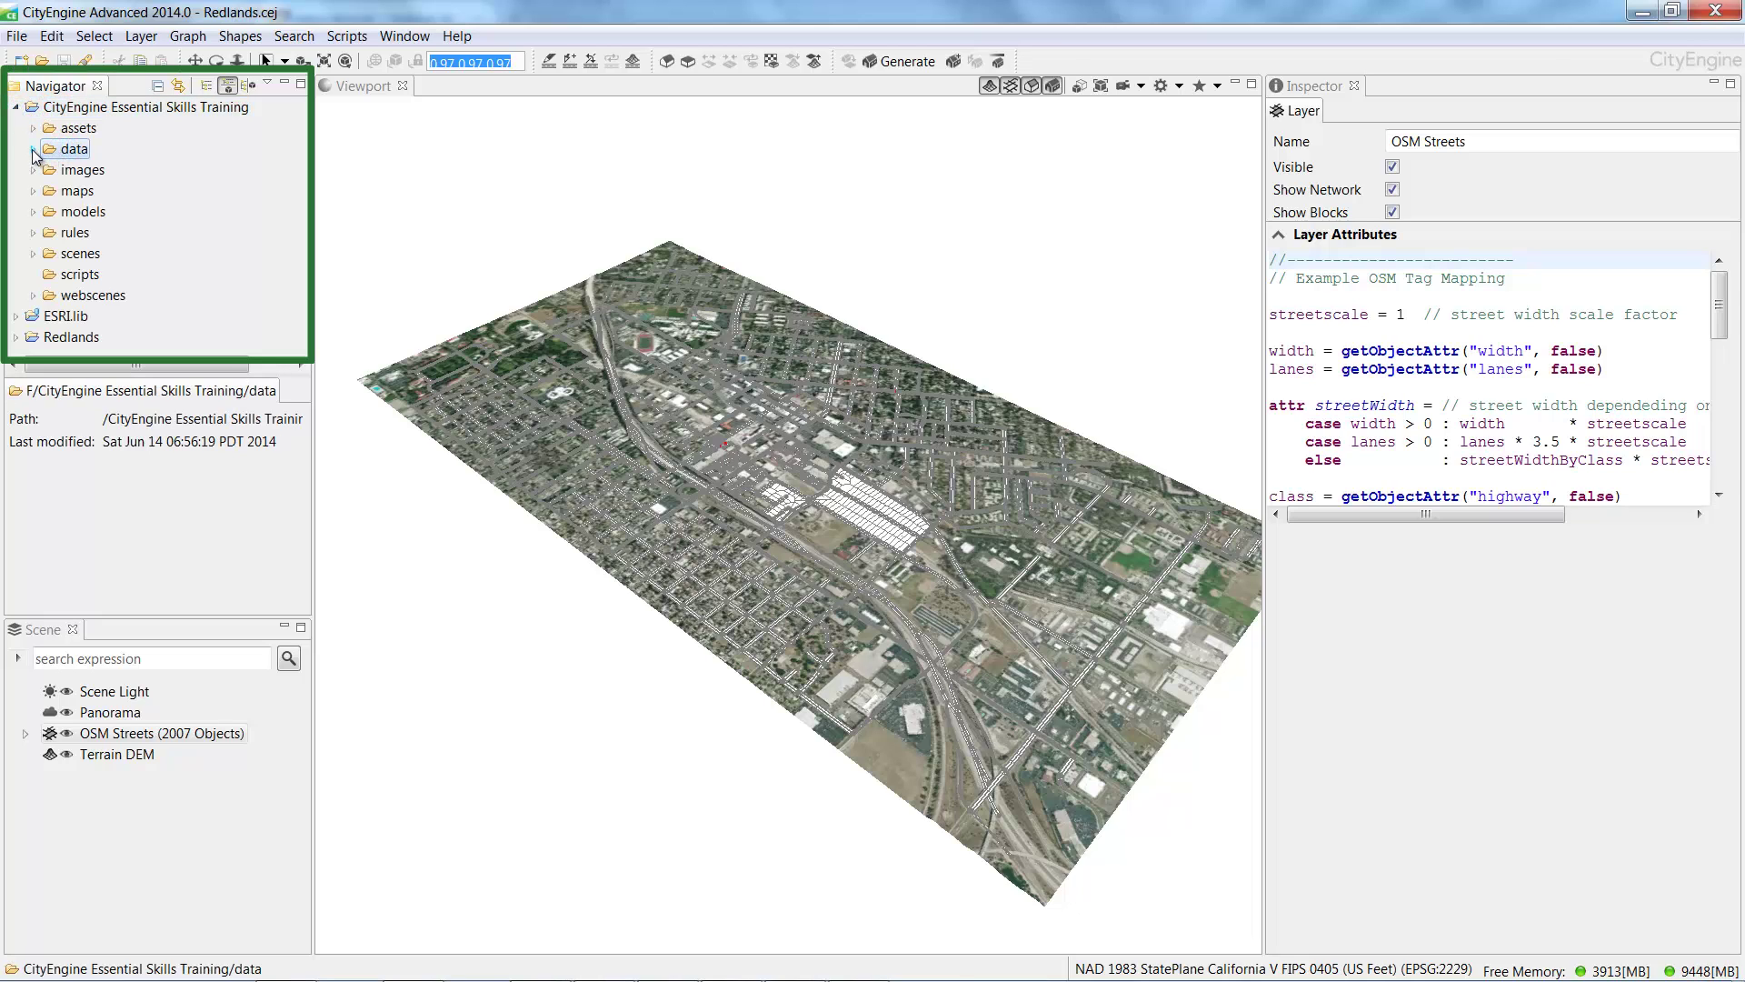
{"action": "left_click", "coordinate": [33, 149]}
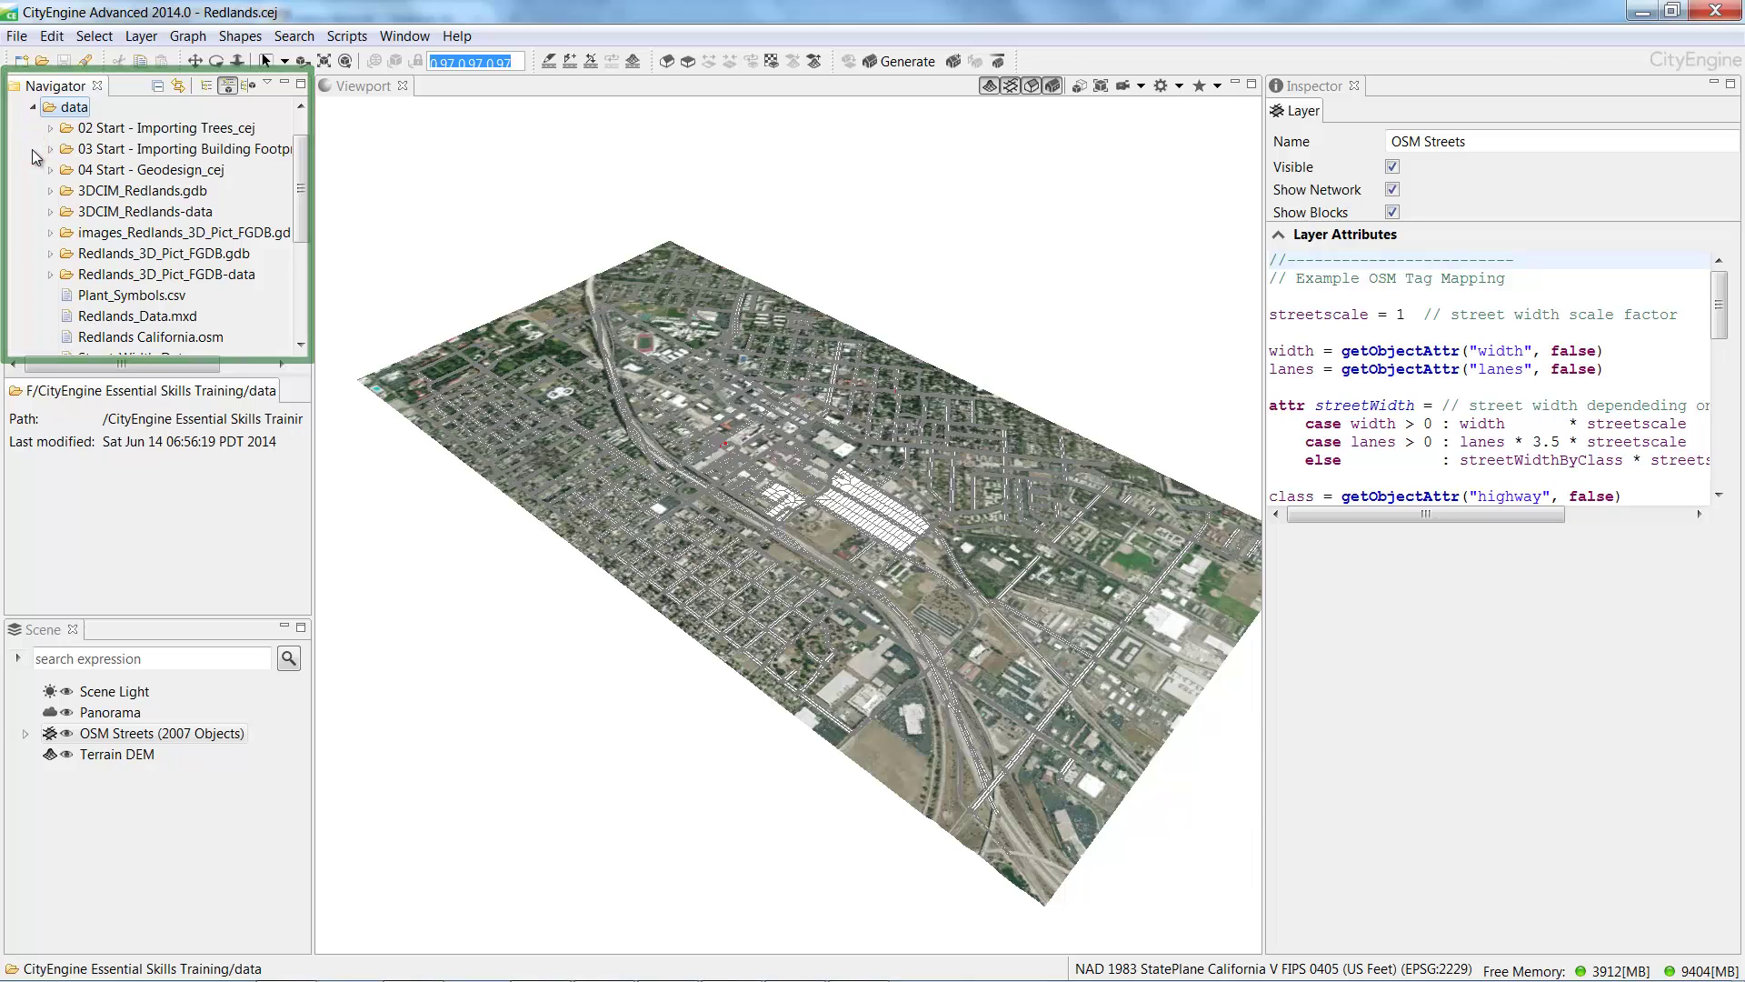
{"action": "left_click", "coordinate": [102, 198]}
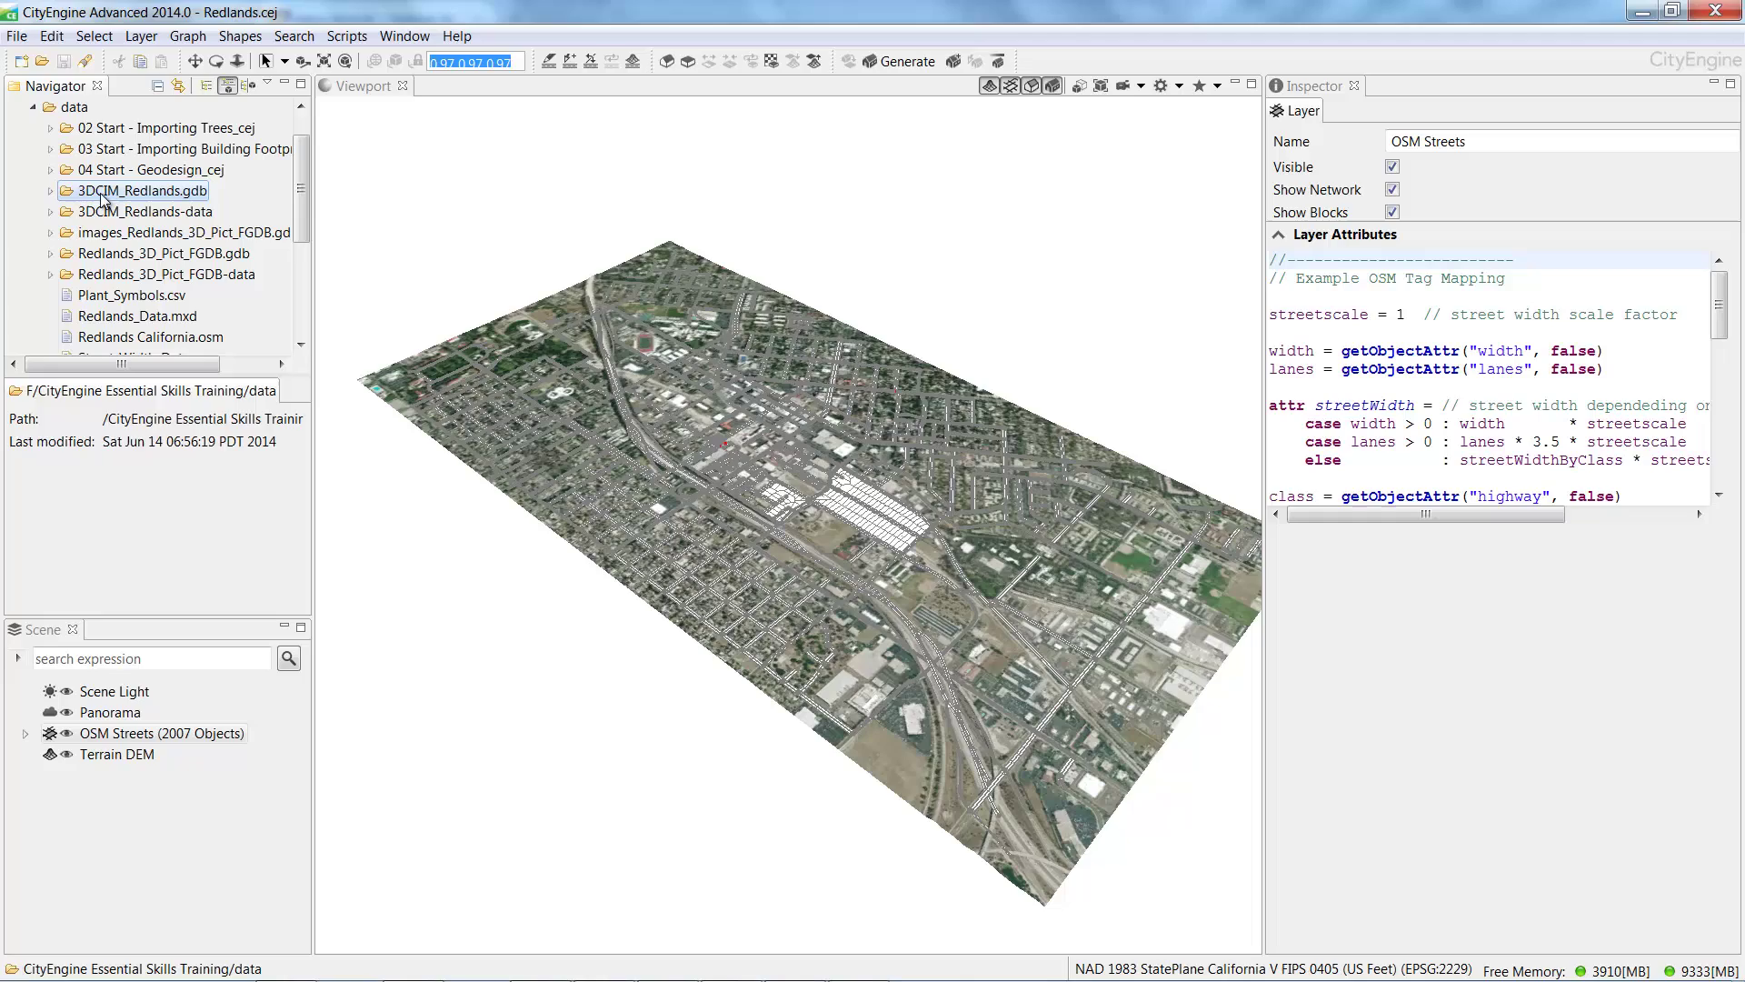
{"action": "left_click", "coordinate": [103, 193]}
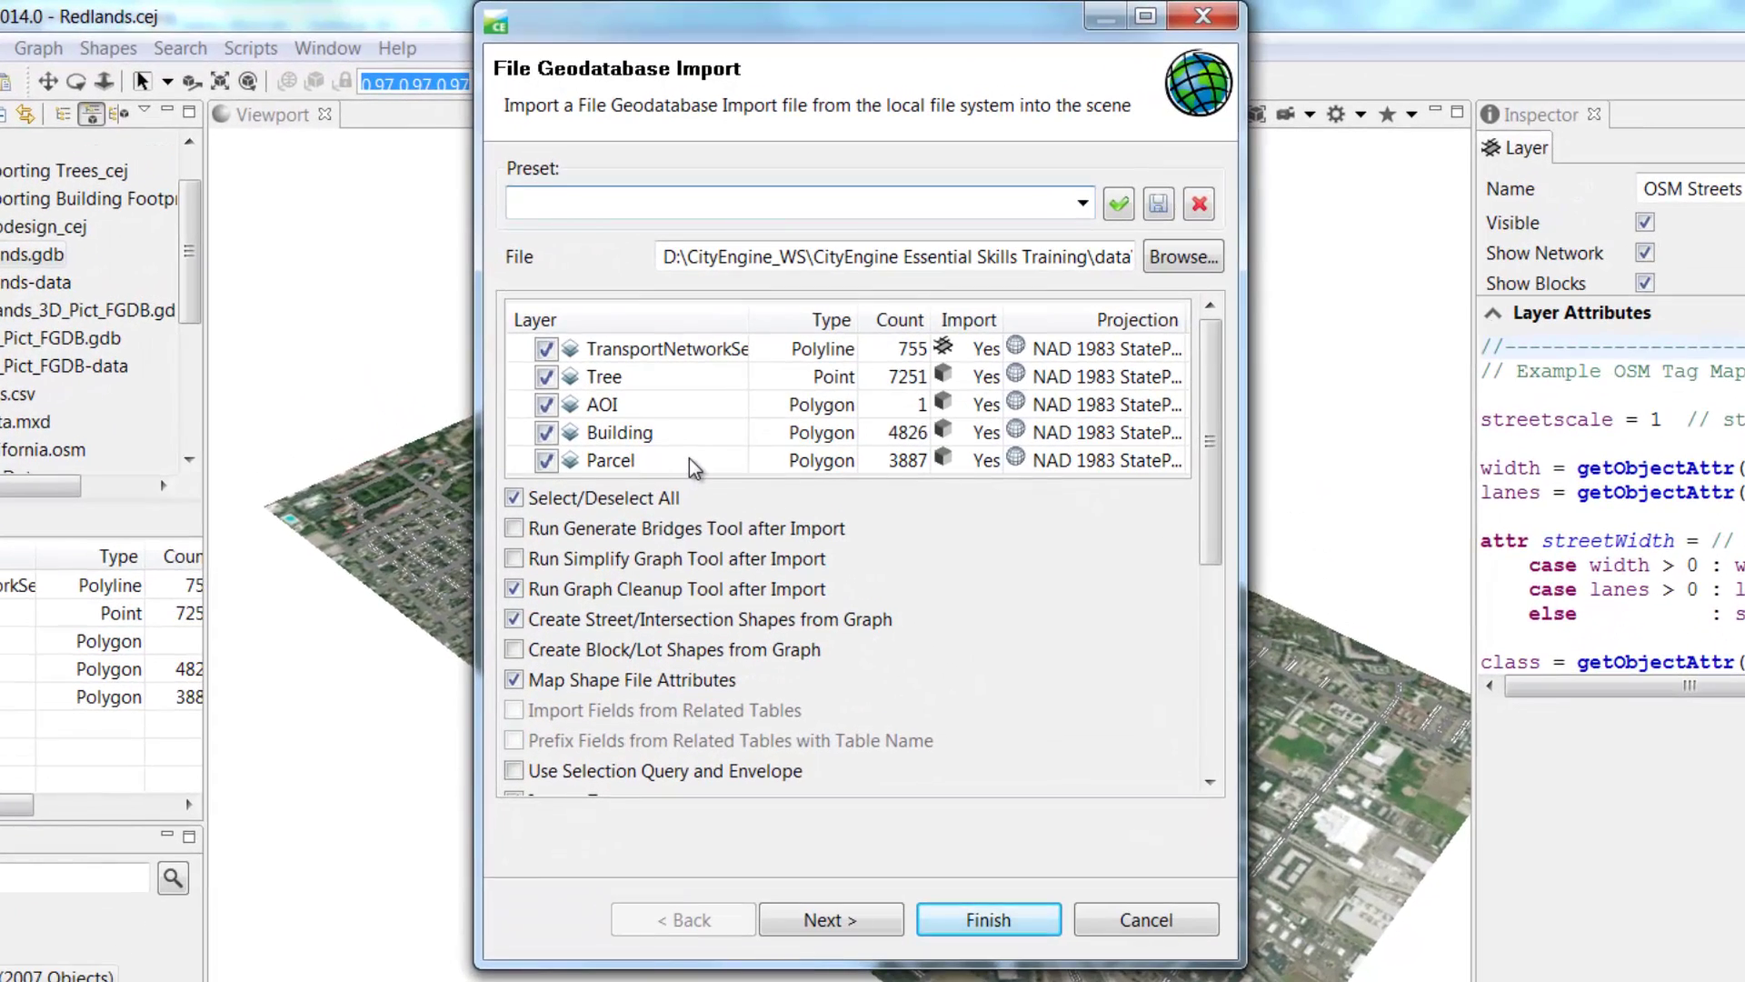
Import only TransportNetworkSegment, simplified at a 10 threshold angle, with 5.0 merge distances.
{"action": "left_click", "coordinate": [513, 499]}
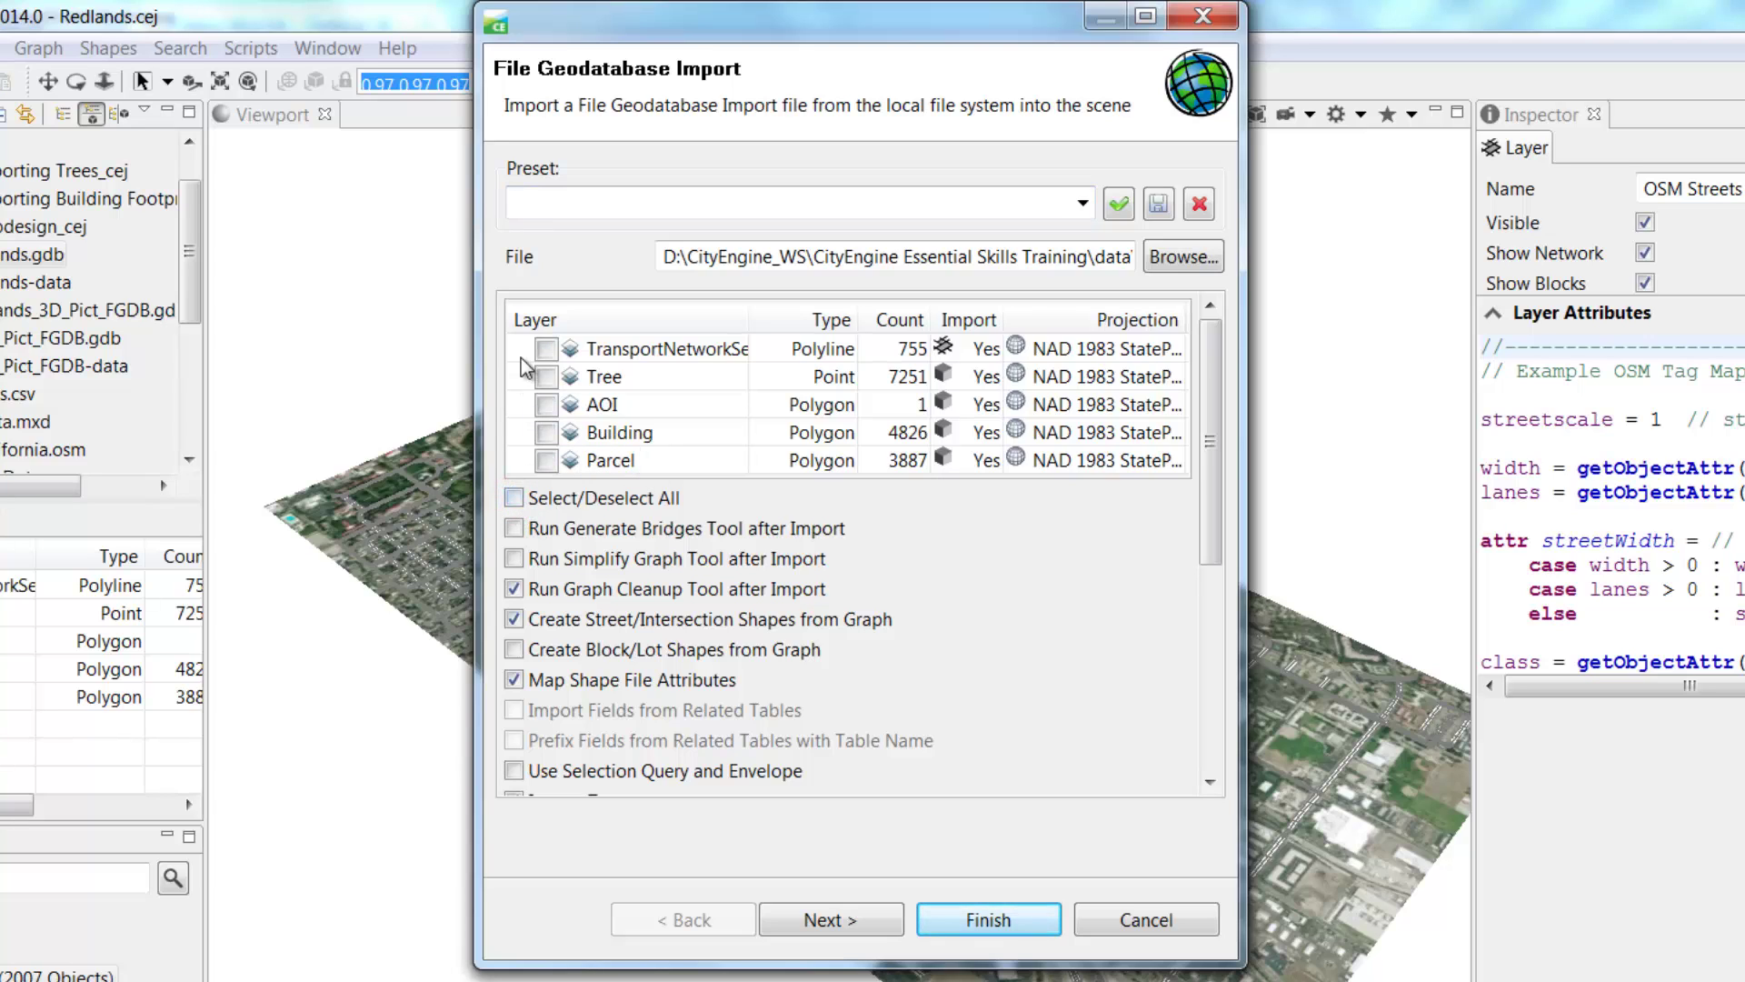
{"action": "left_click", "coordinate": [546, 351]}
{"action": "left_click", "coordinate": [515, 559]}
{"action": "left_click", "coordinate": [820, 920]}
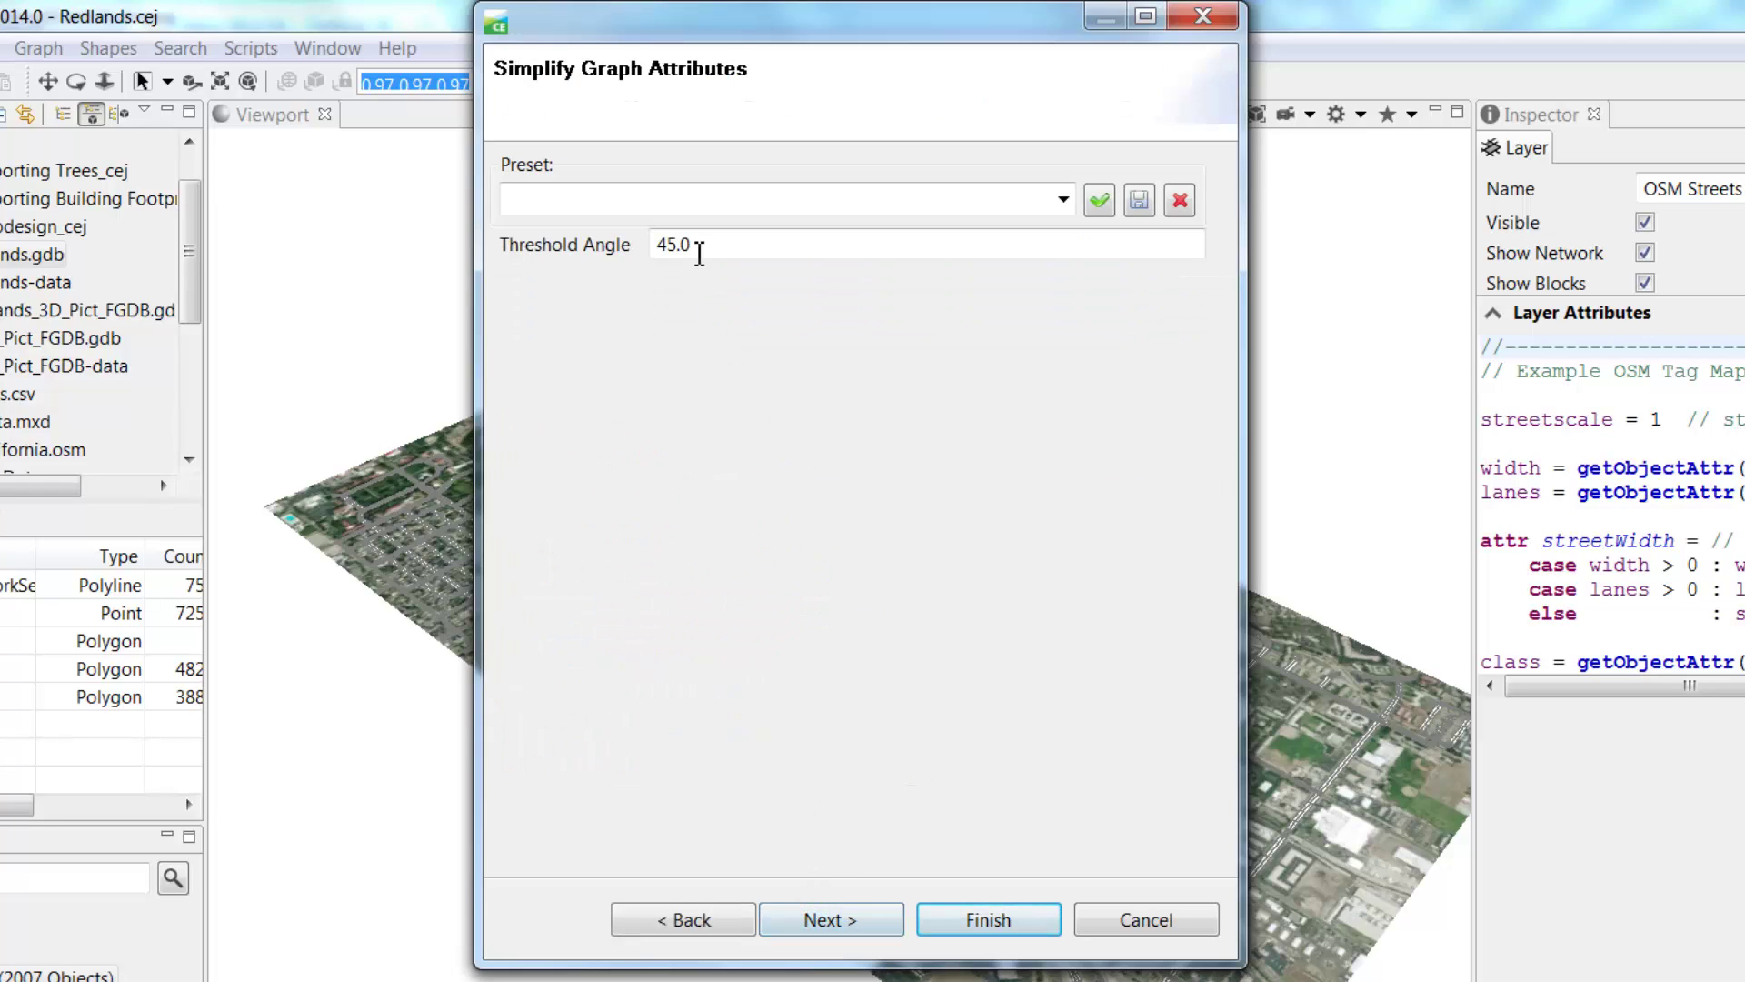
{"action": "left_click", "coordinate": [699, 253]}
{"action": "type", "text": "1"}
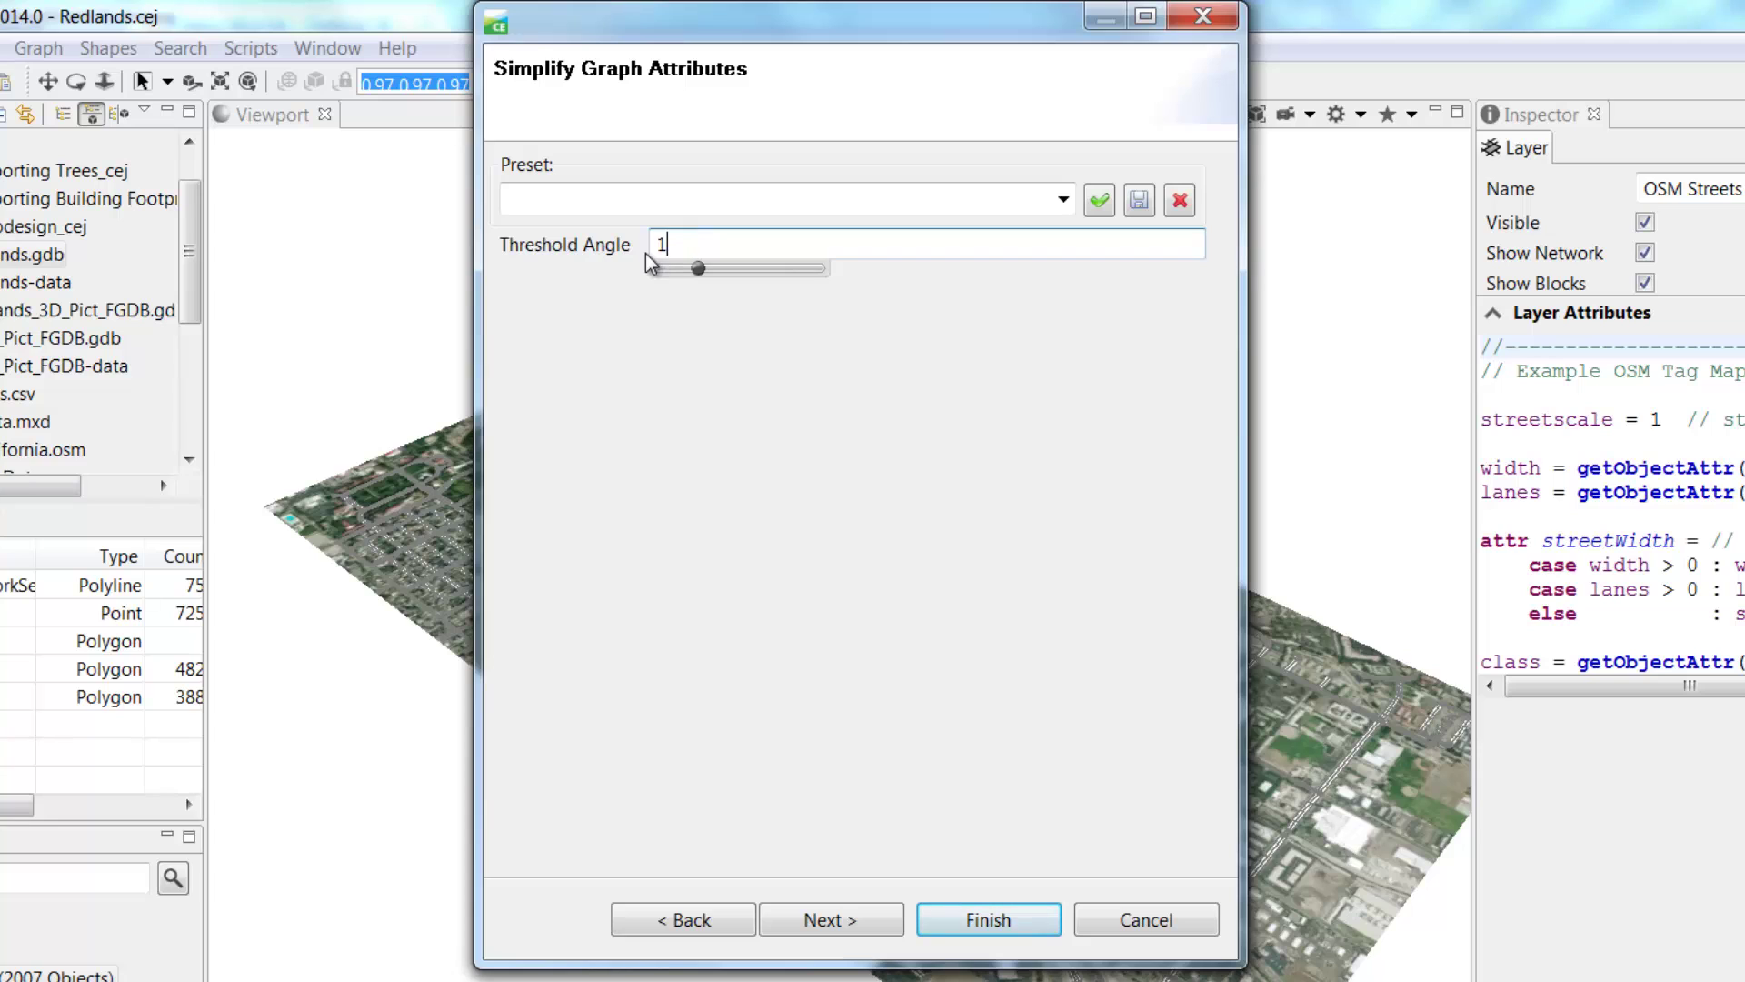
{"action": "type", "text": "0"}
{"action": "left_click", "coordinate": [834, 921]}
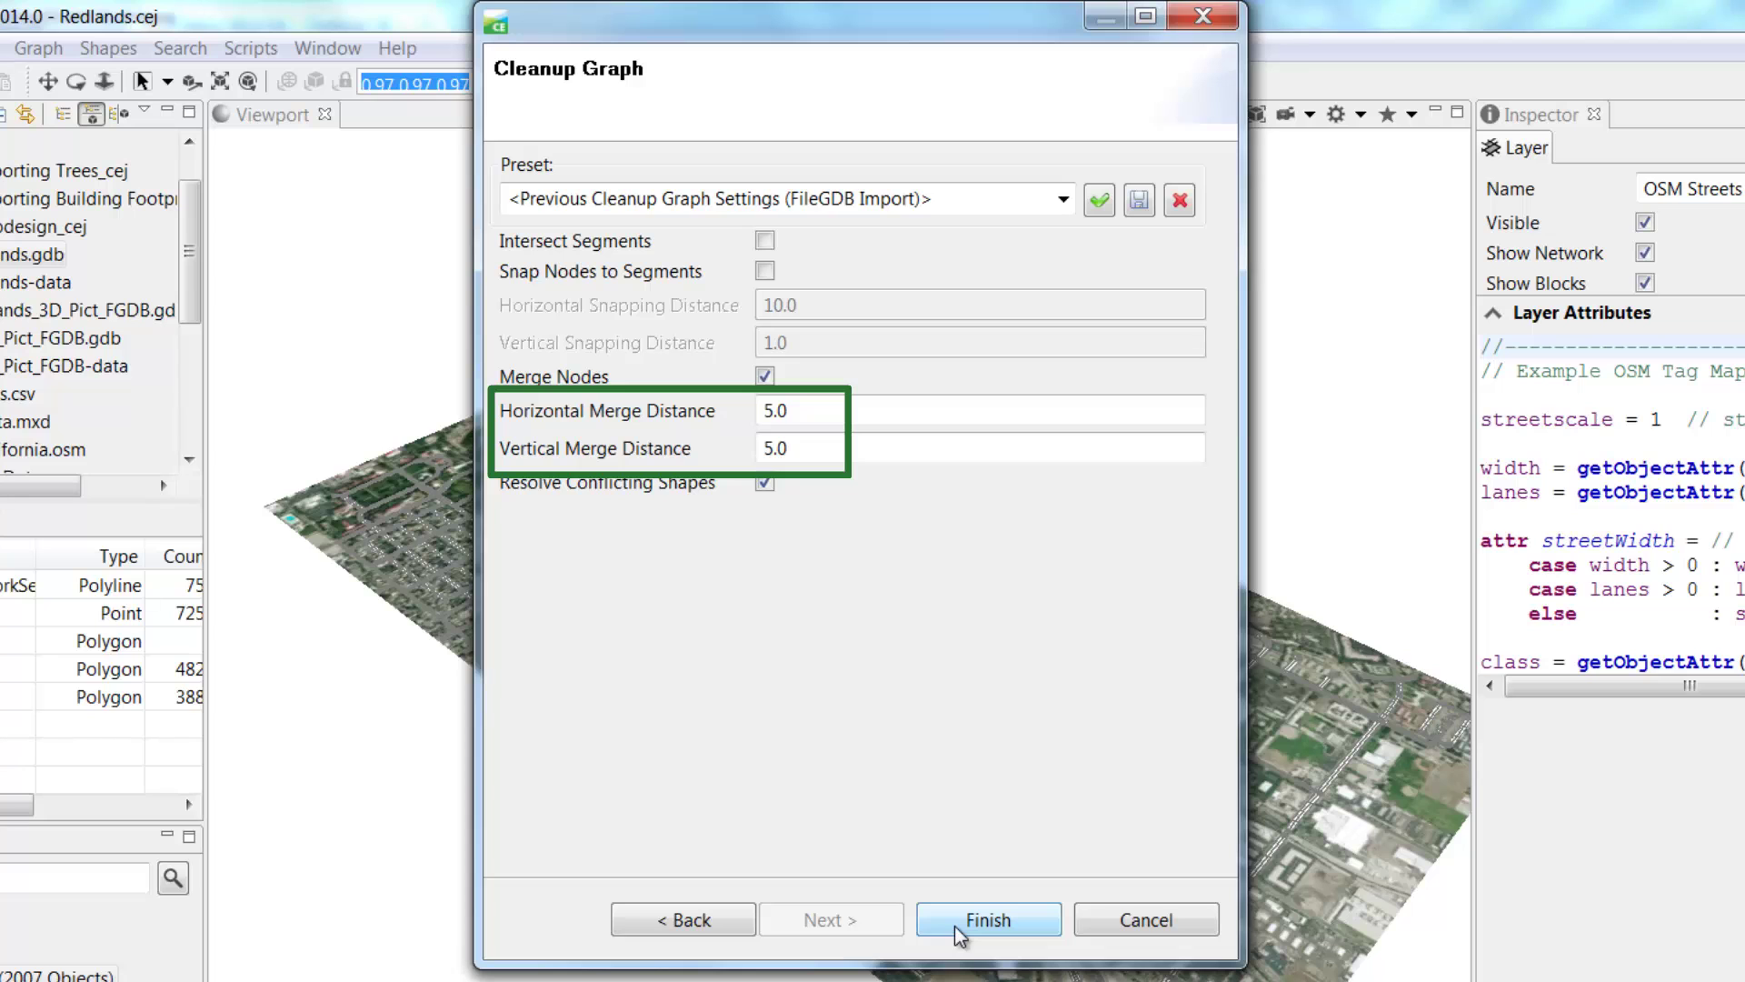
{"action": "left_click", "coordinate": [958, 921]}
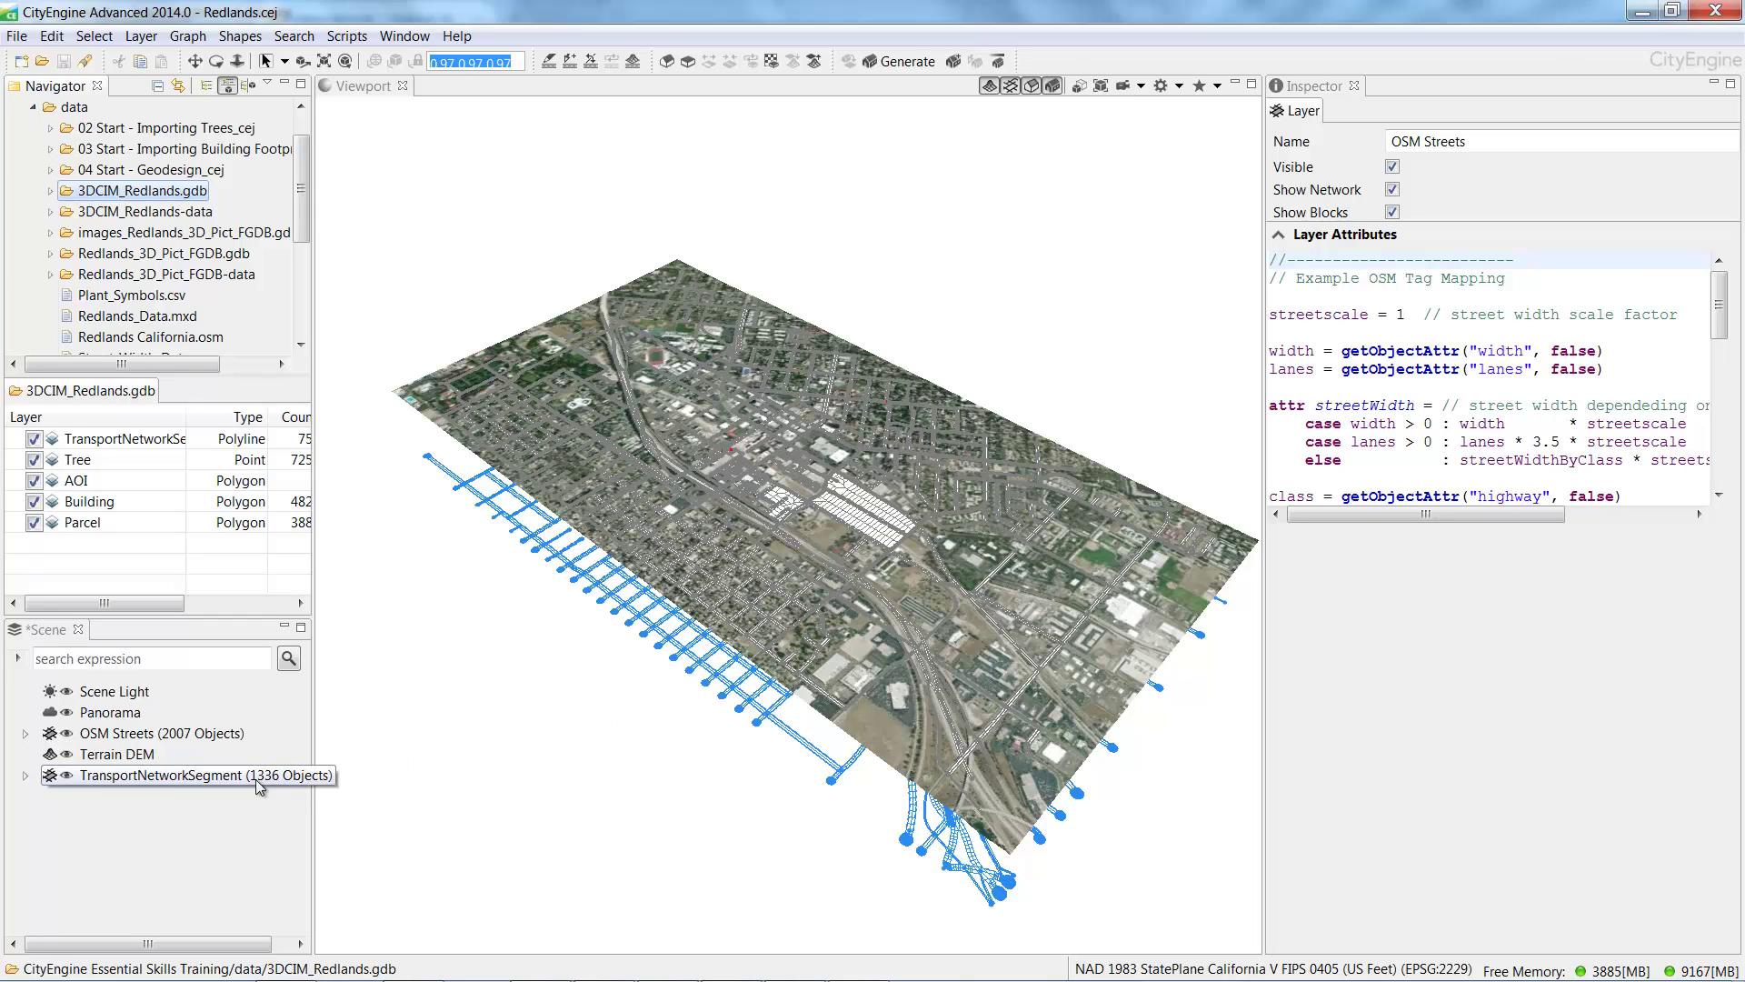
Align the TransportNetworkSegment street graph to the Terrain DEM heightmap.
{"action": "double_click", "coordinate": [73, 736]}
{"action": "left_click", "coordinate": [160, 776]}
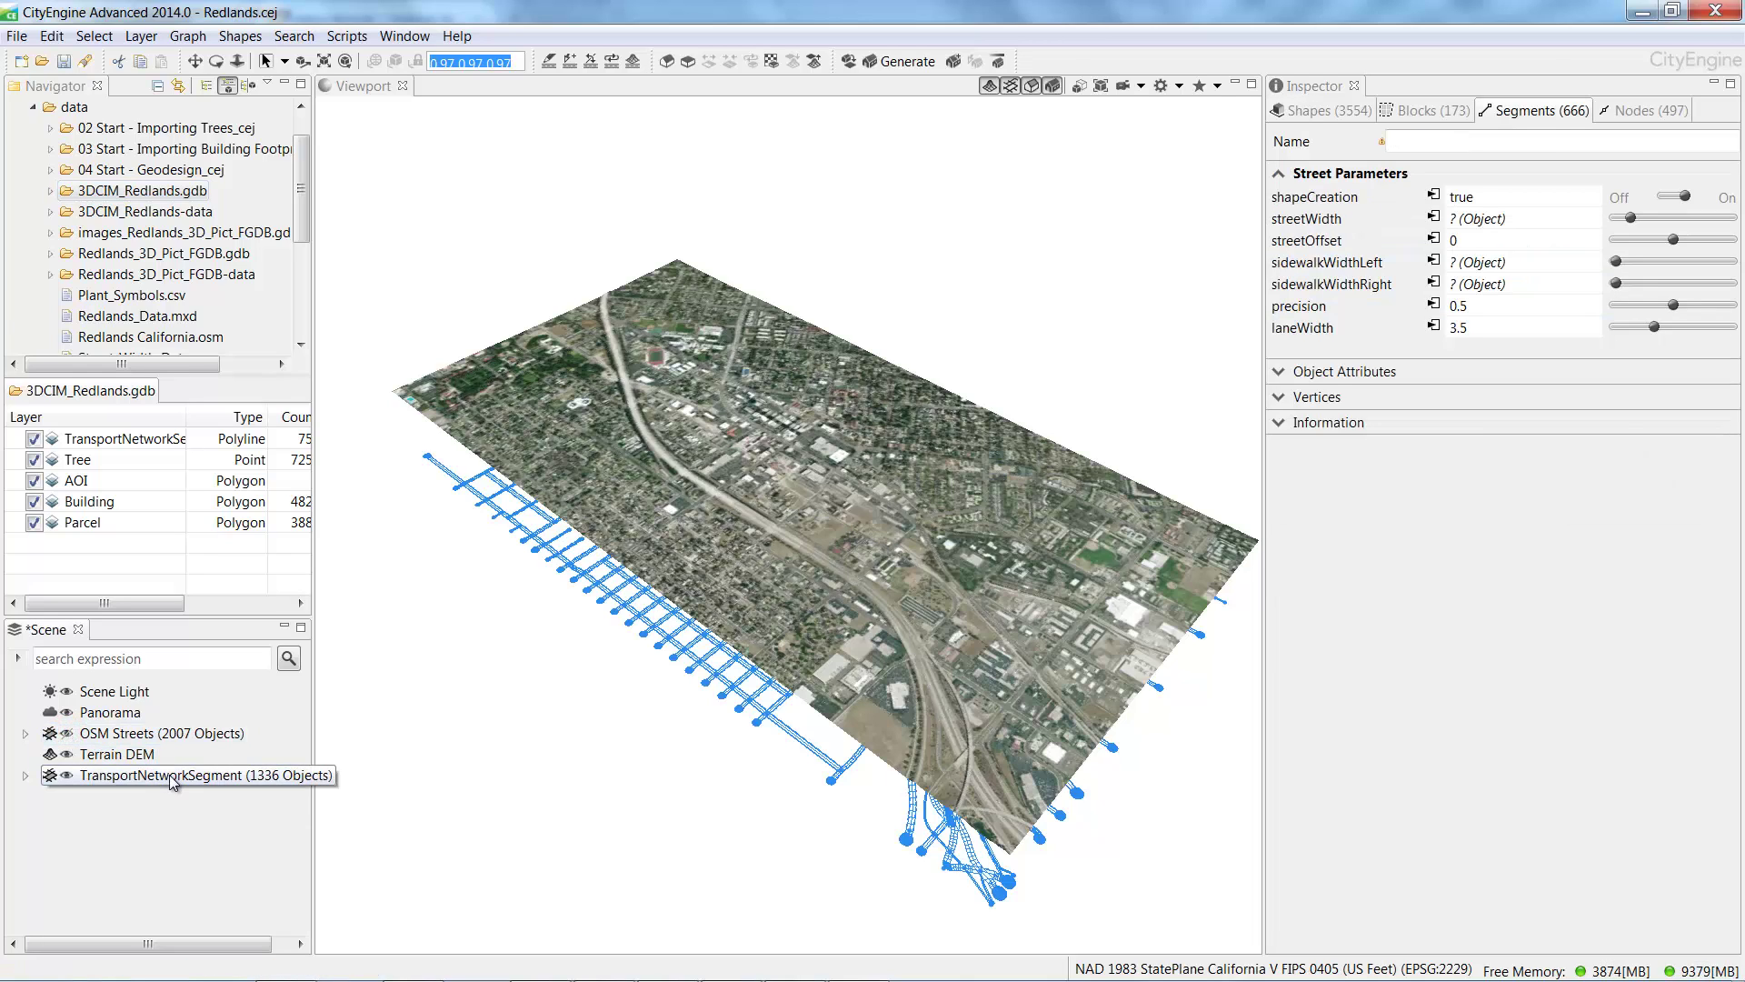
{"action": "right_click", "coordinate": [172, 780]}
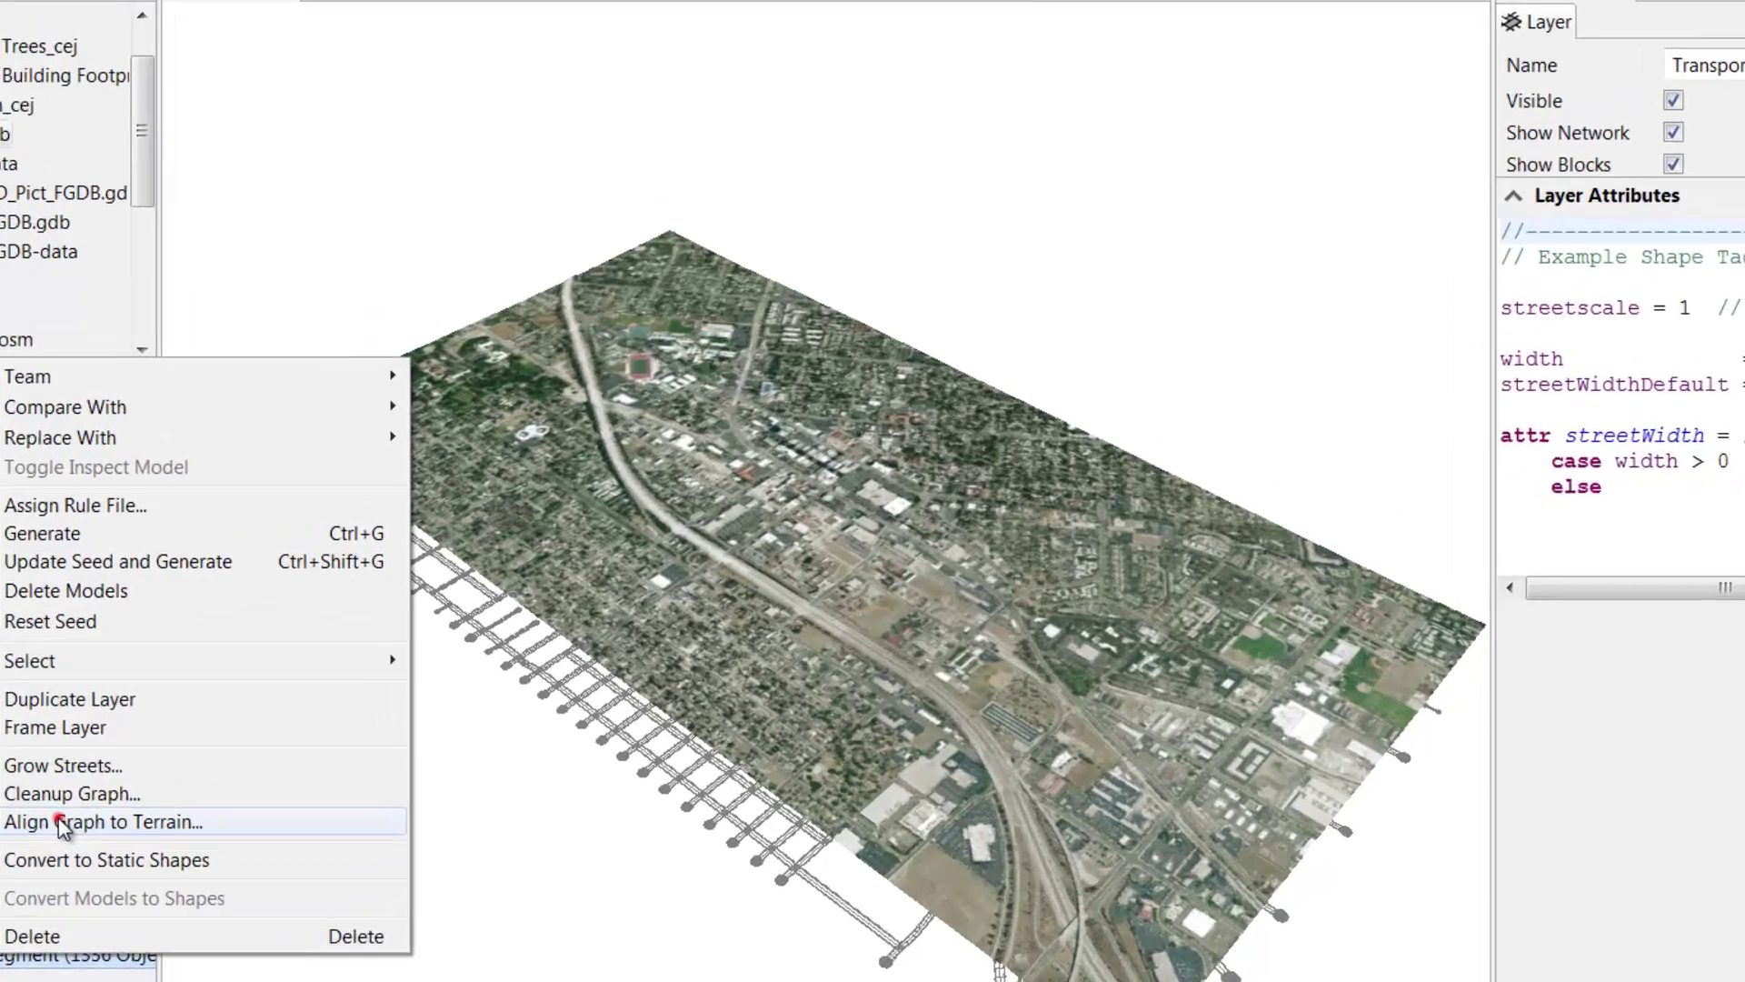
{"action": "left_click", "coordinate": [245, 681]}
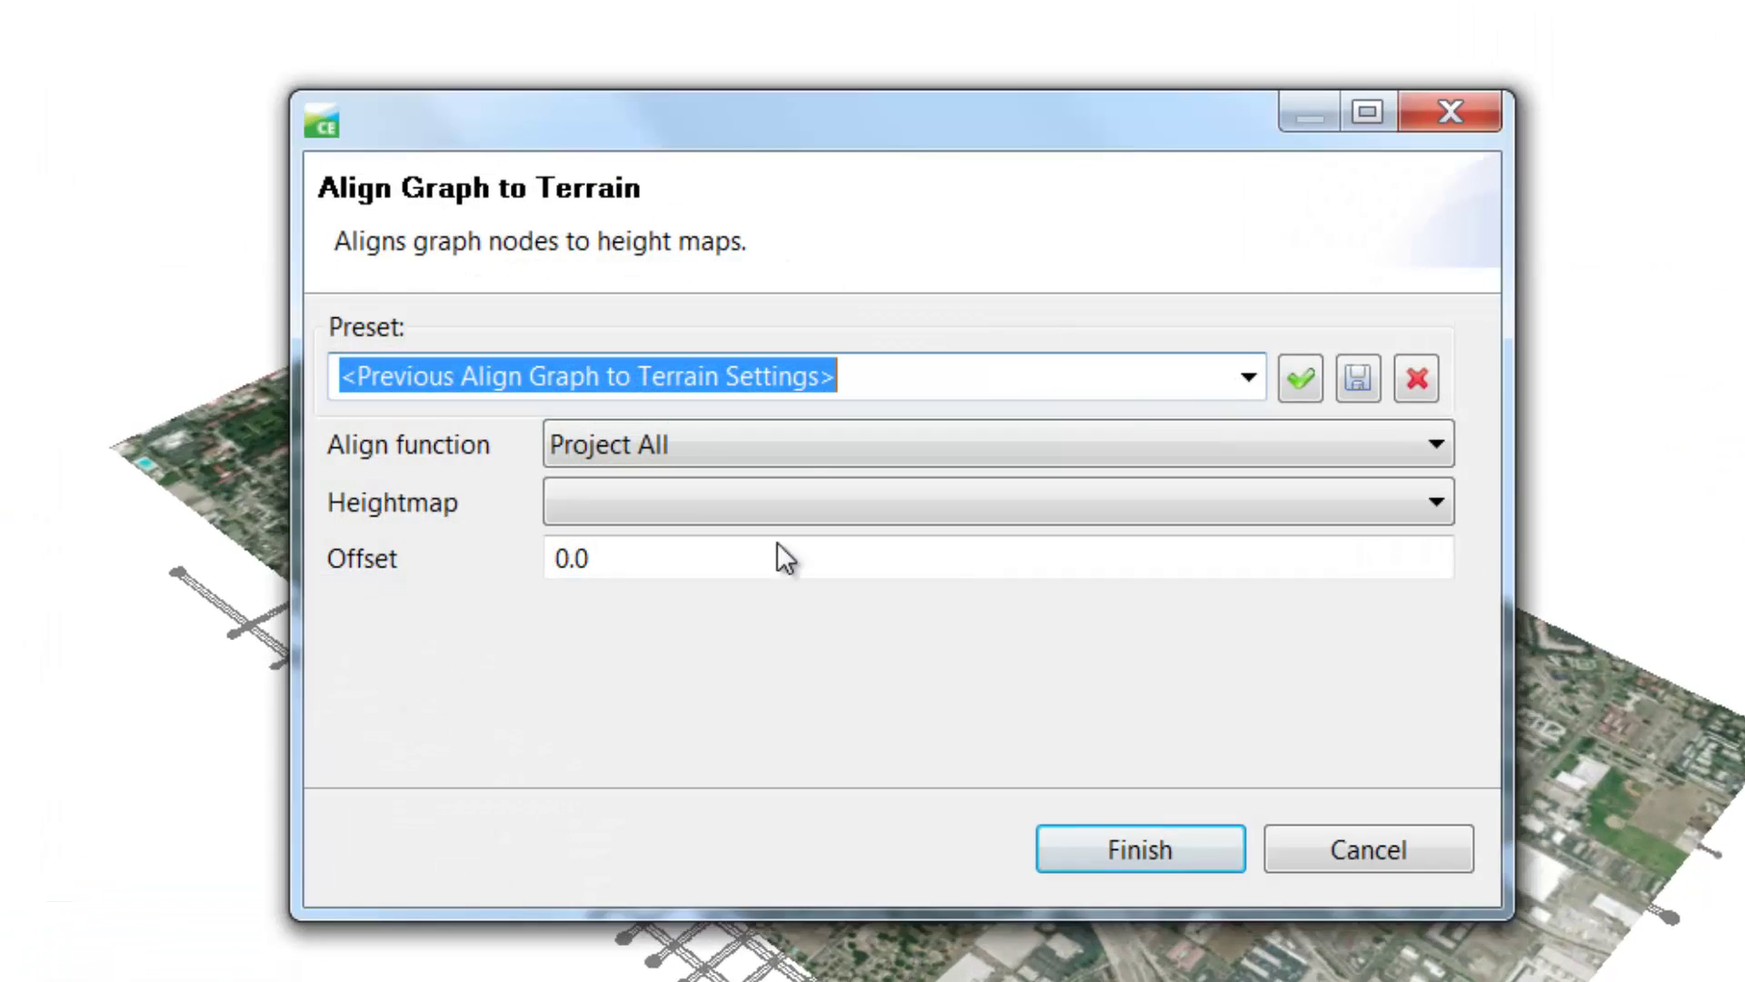
{"action": "left_click", "coordinate": [805, 500]}
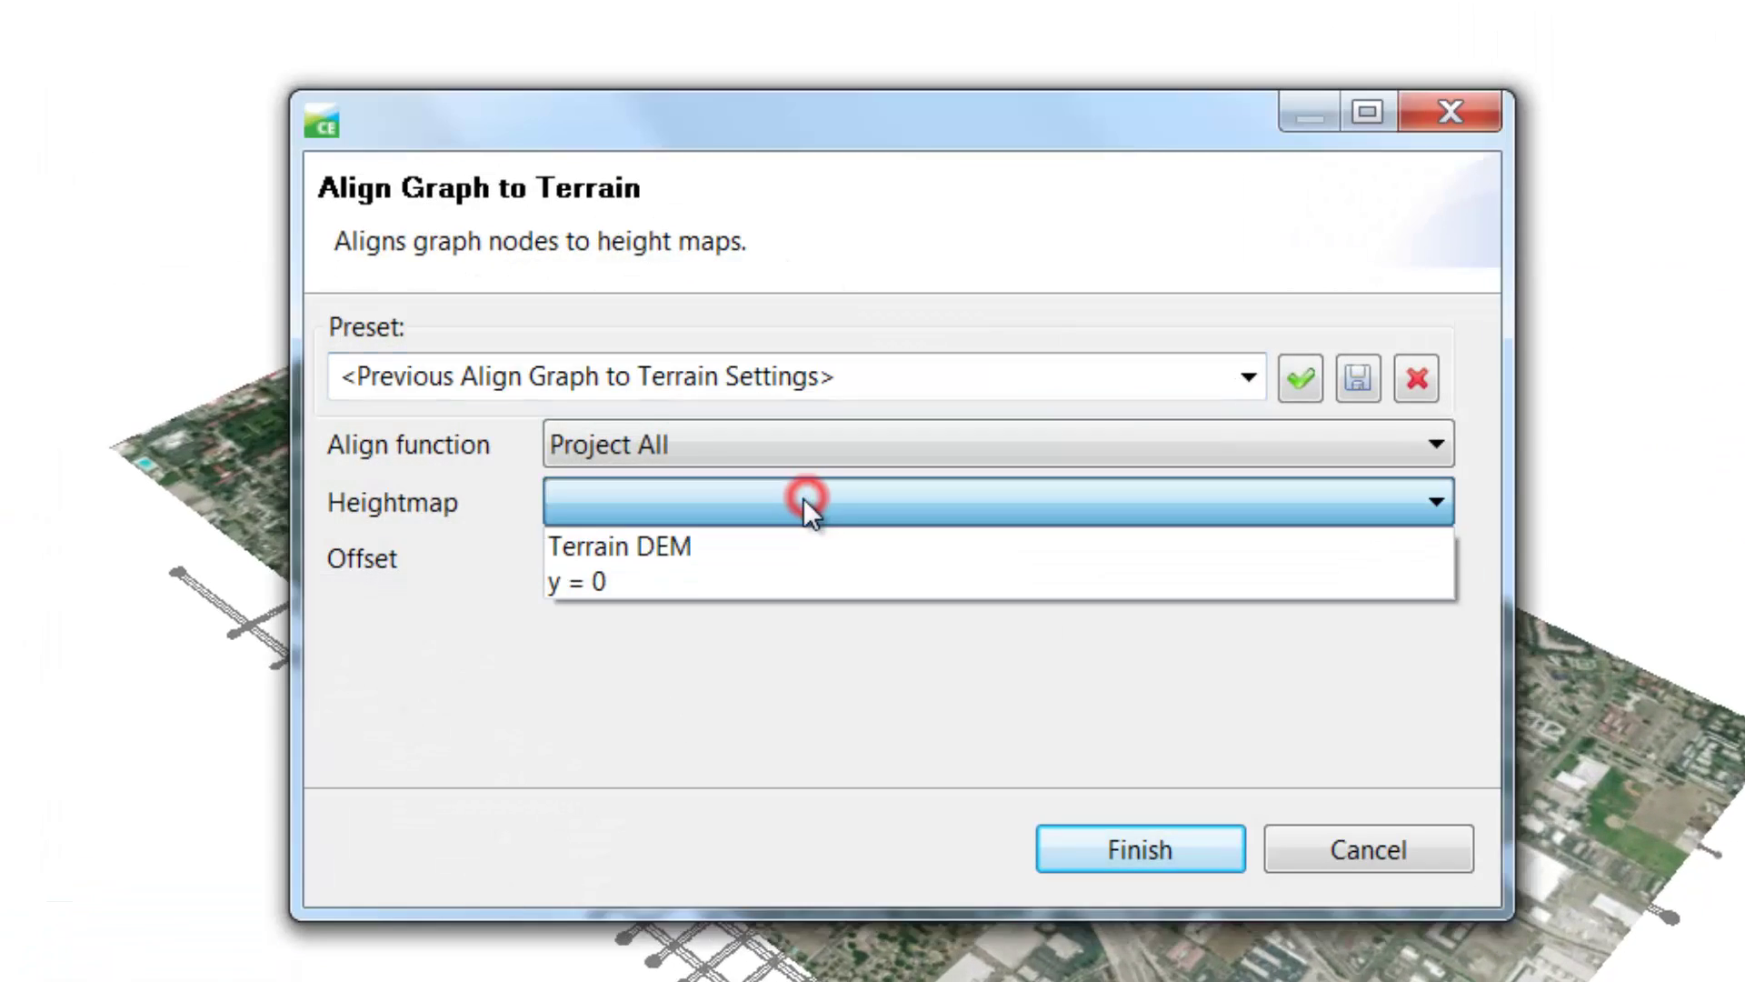
{"action": "left_click", "coordinate": [779, 546]}
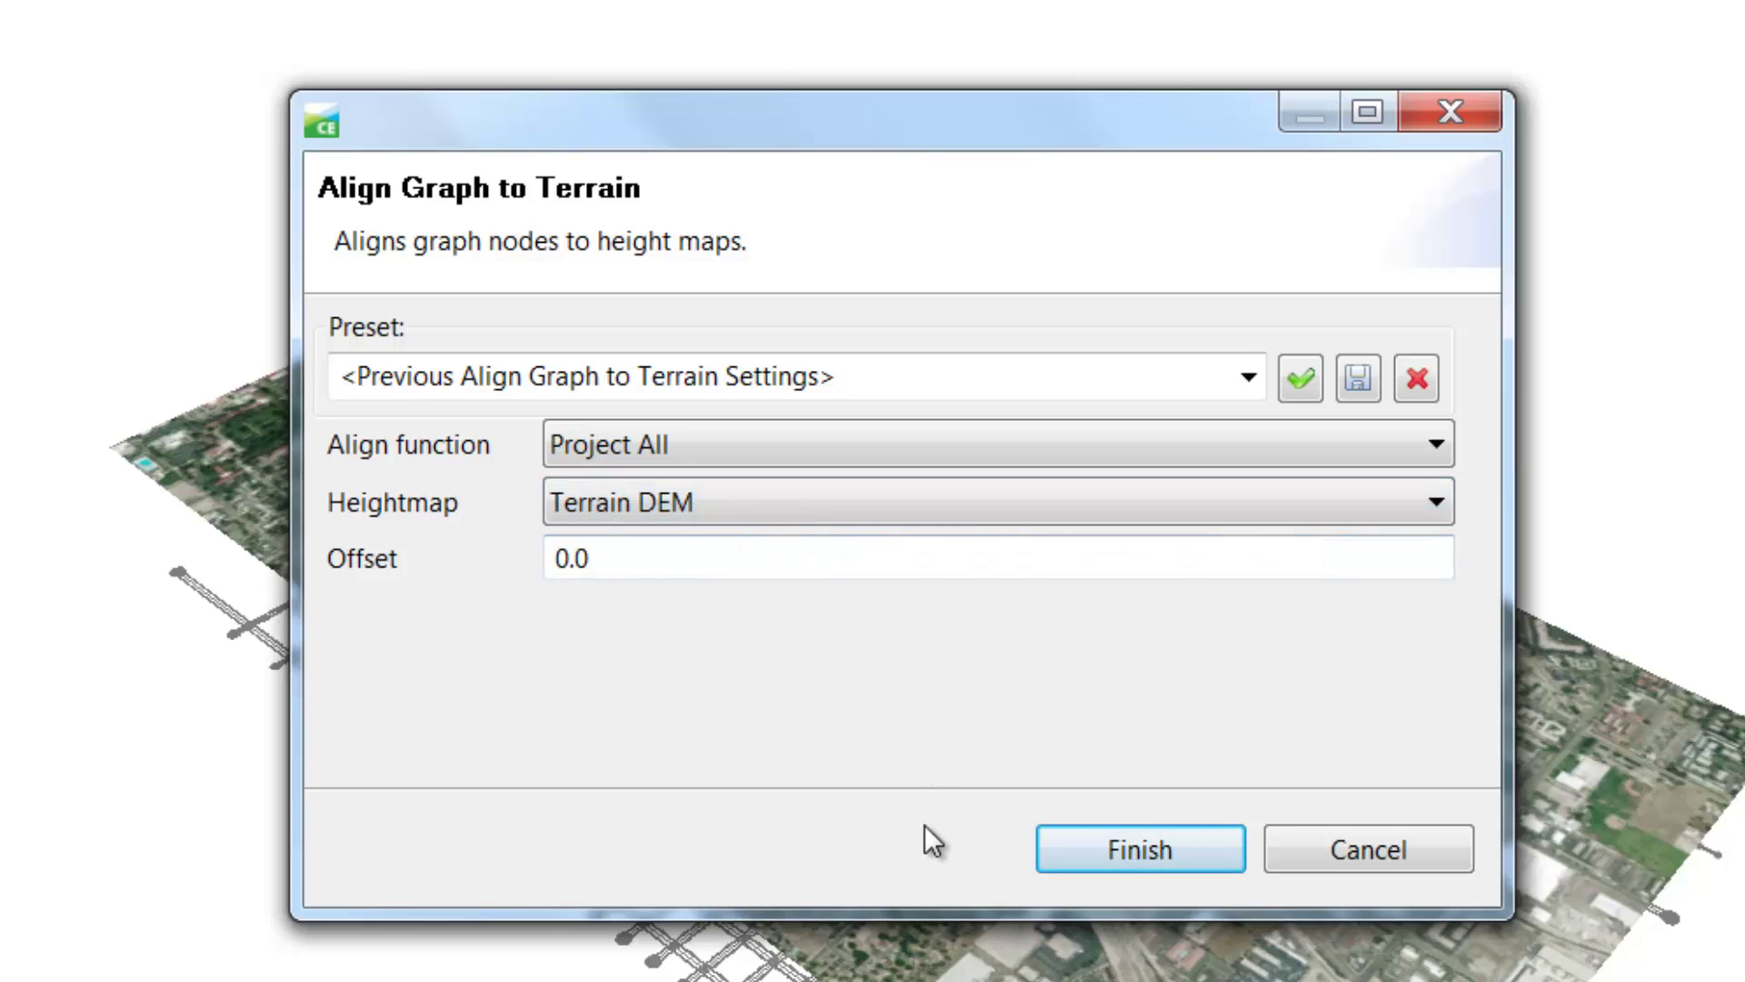
{"action": "left_click", "coordinate": [1078, 849]}
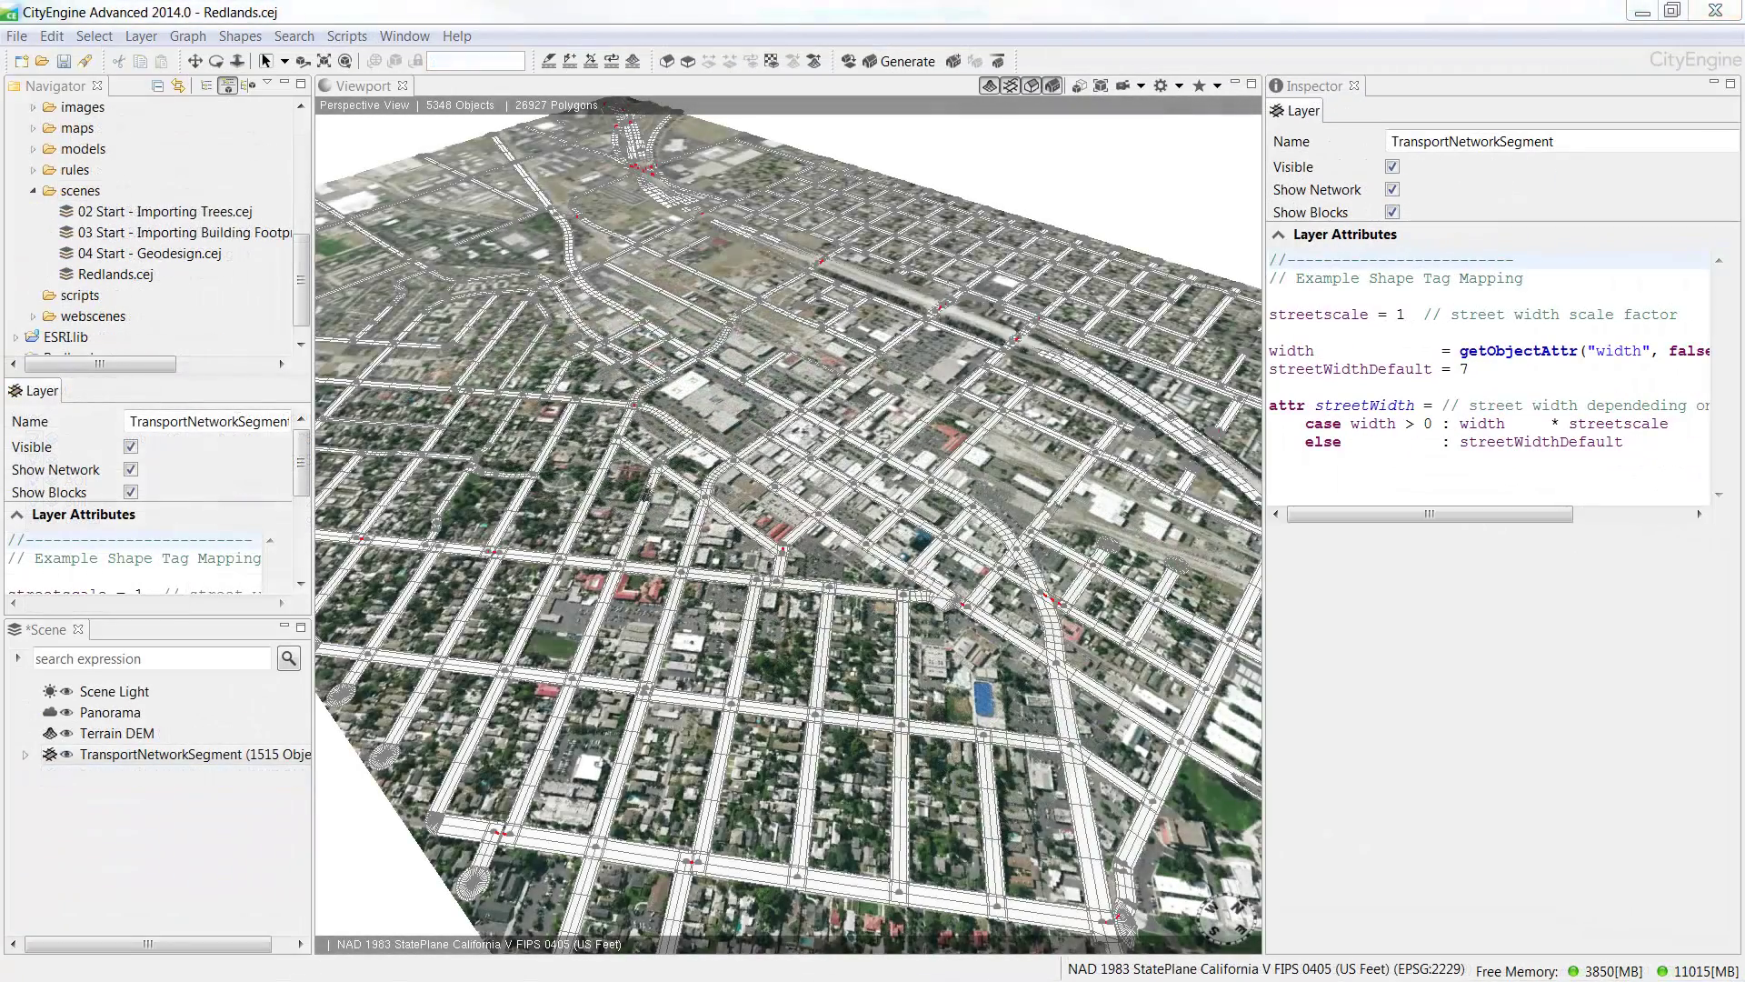
Select all TransportNetworkSegment shapes and fit the Terrain DEM to them with 50.0 raise/lower distances.
{"action": "left_click", "coordinate": [141, 756]}
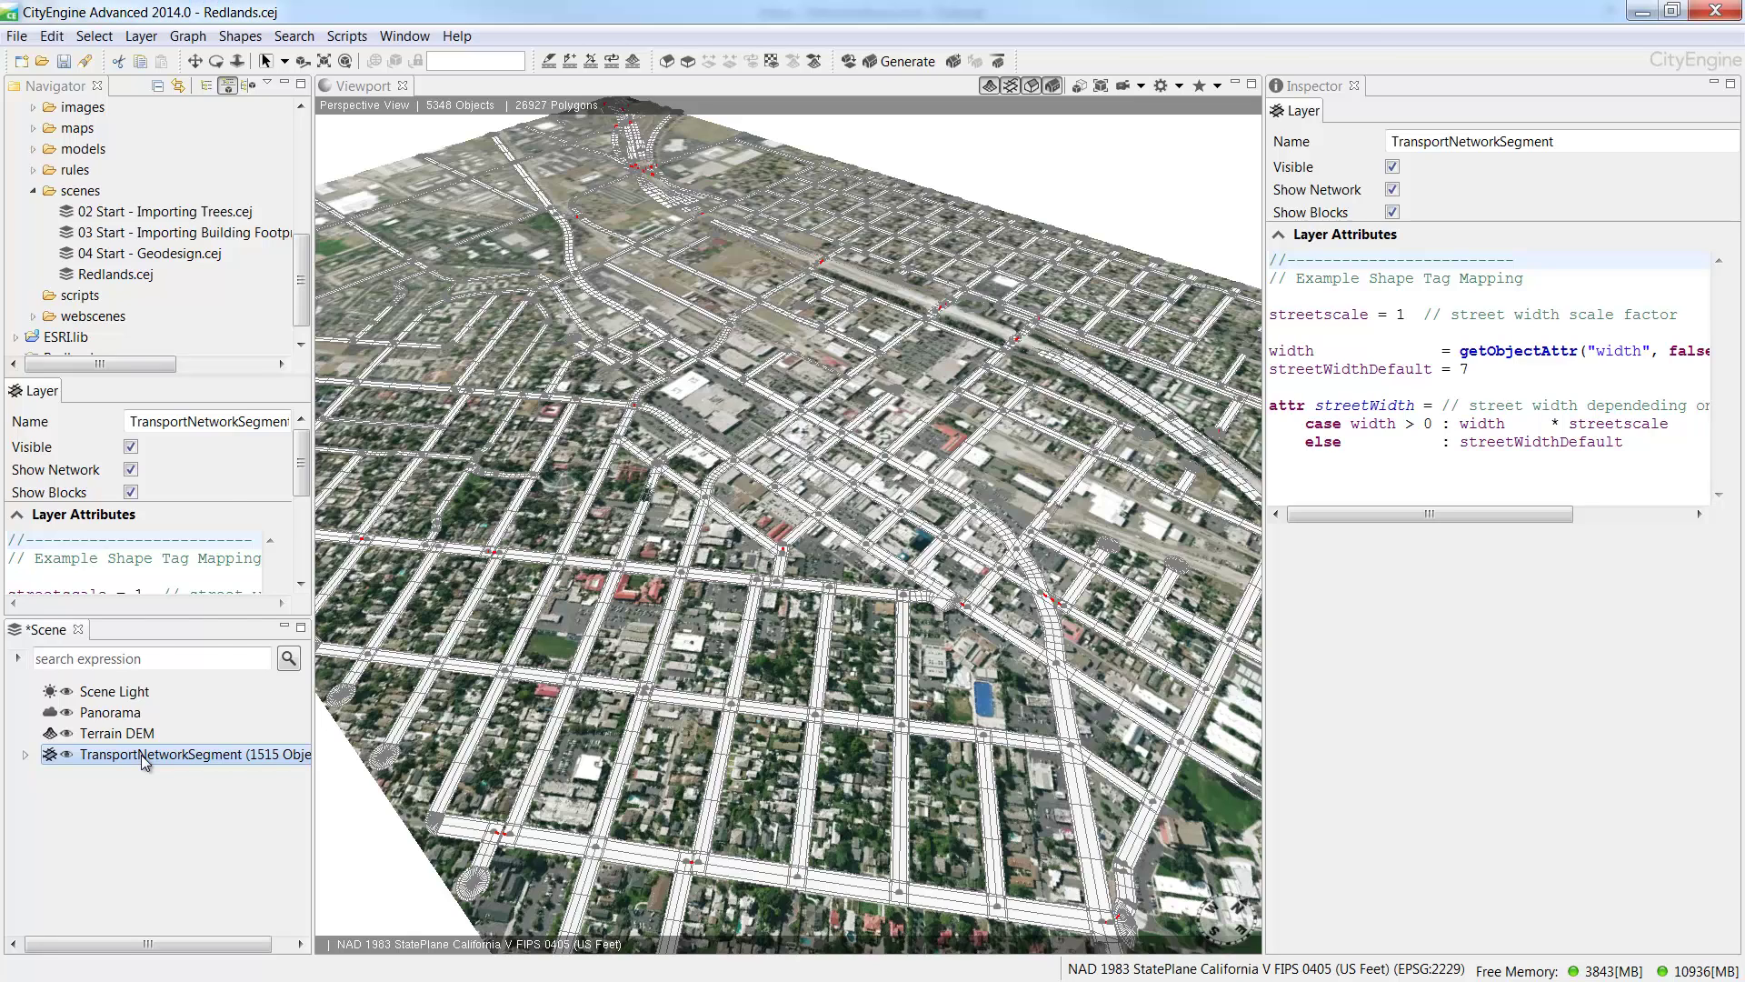
{"action": "right_click", "coordinate": [139, 754]}
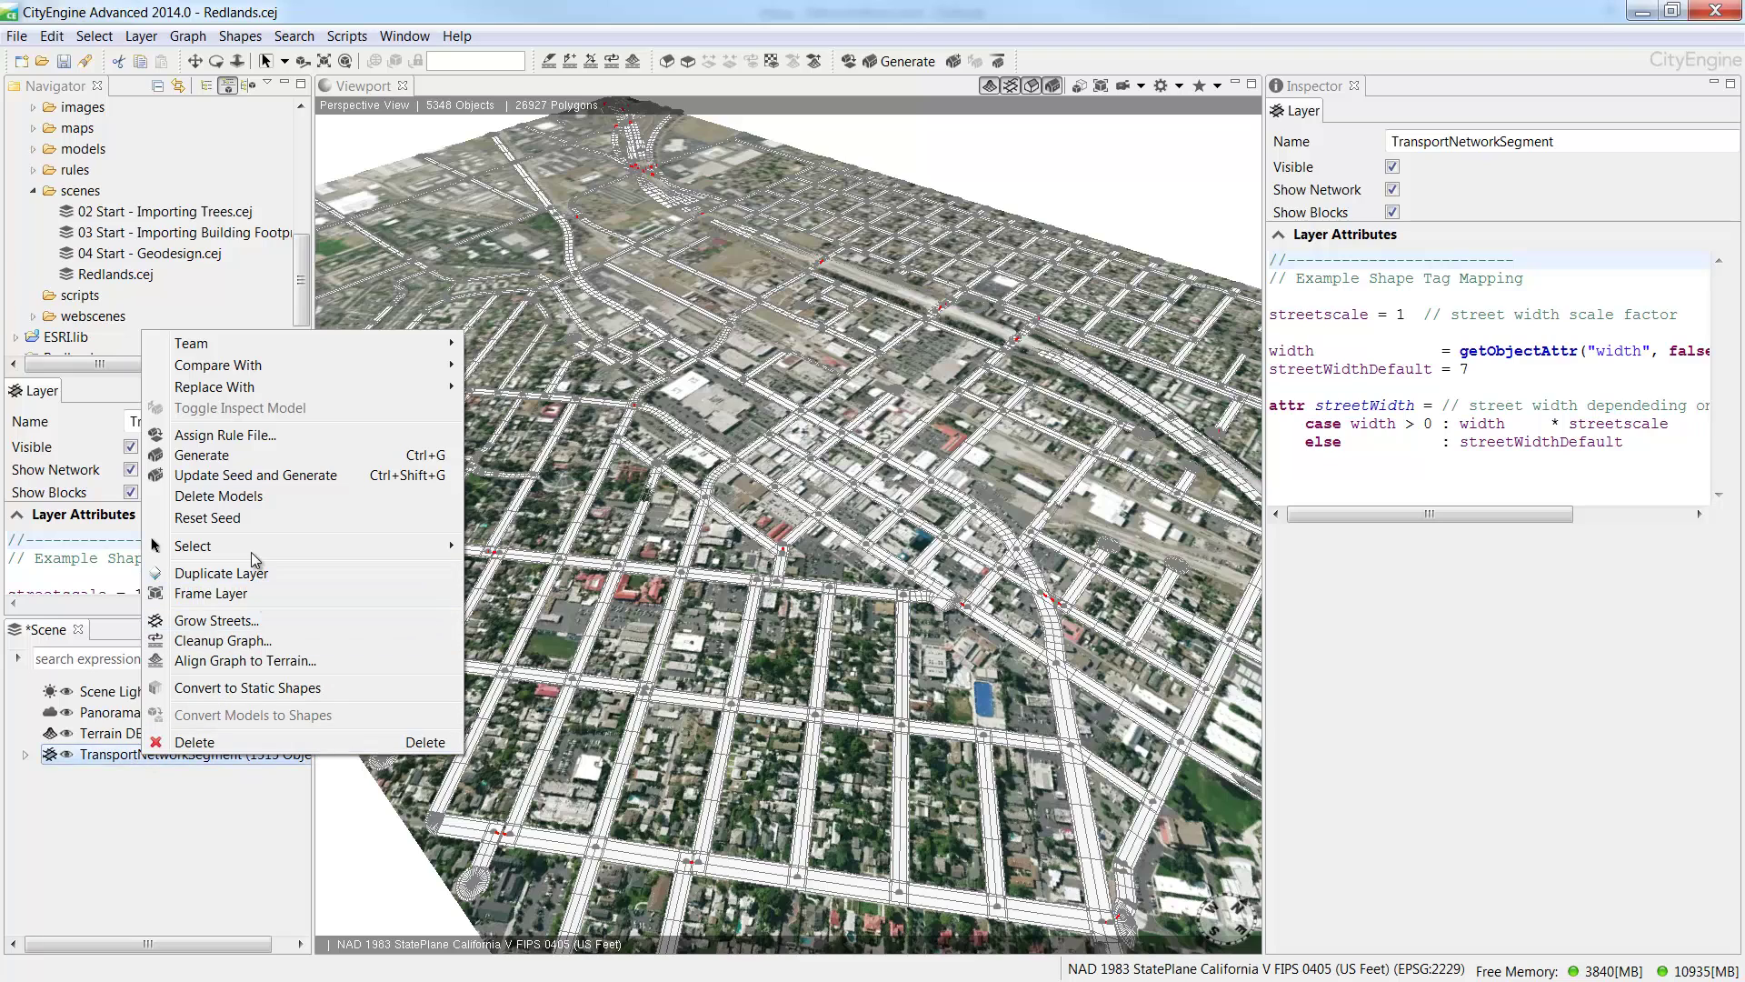
{"action": "mouse_move", "coordinate": [246, 547]}
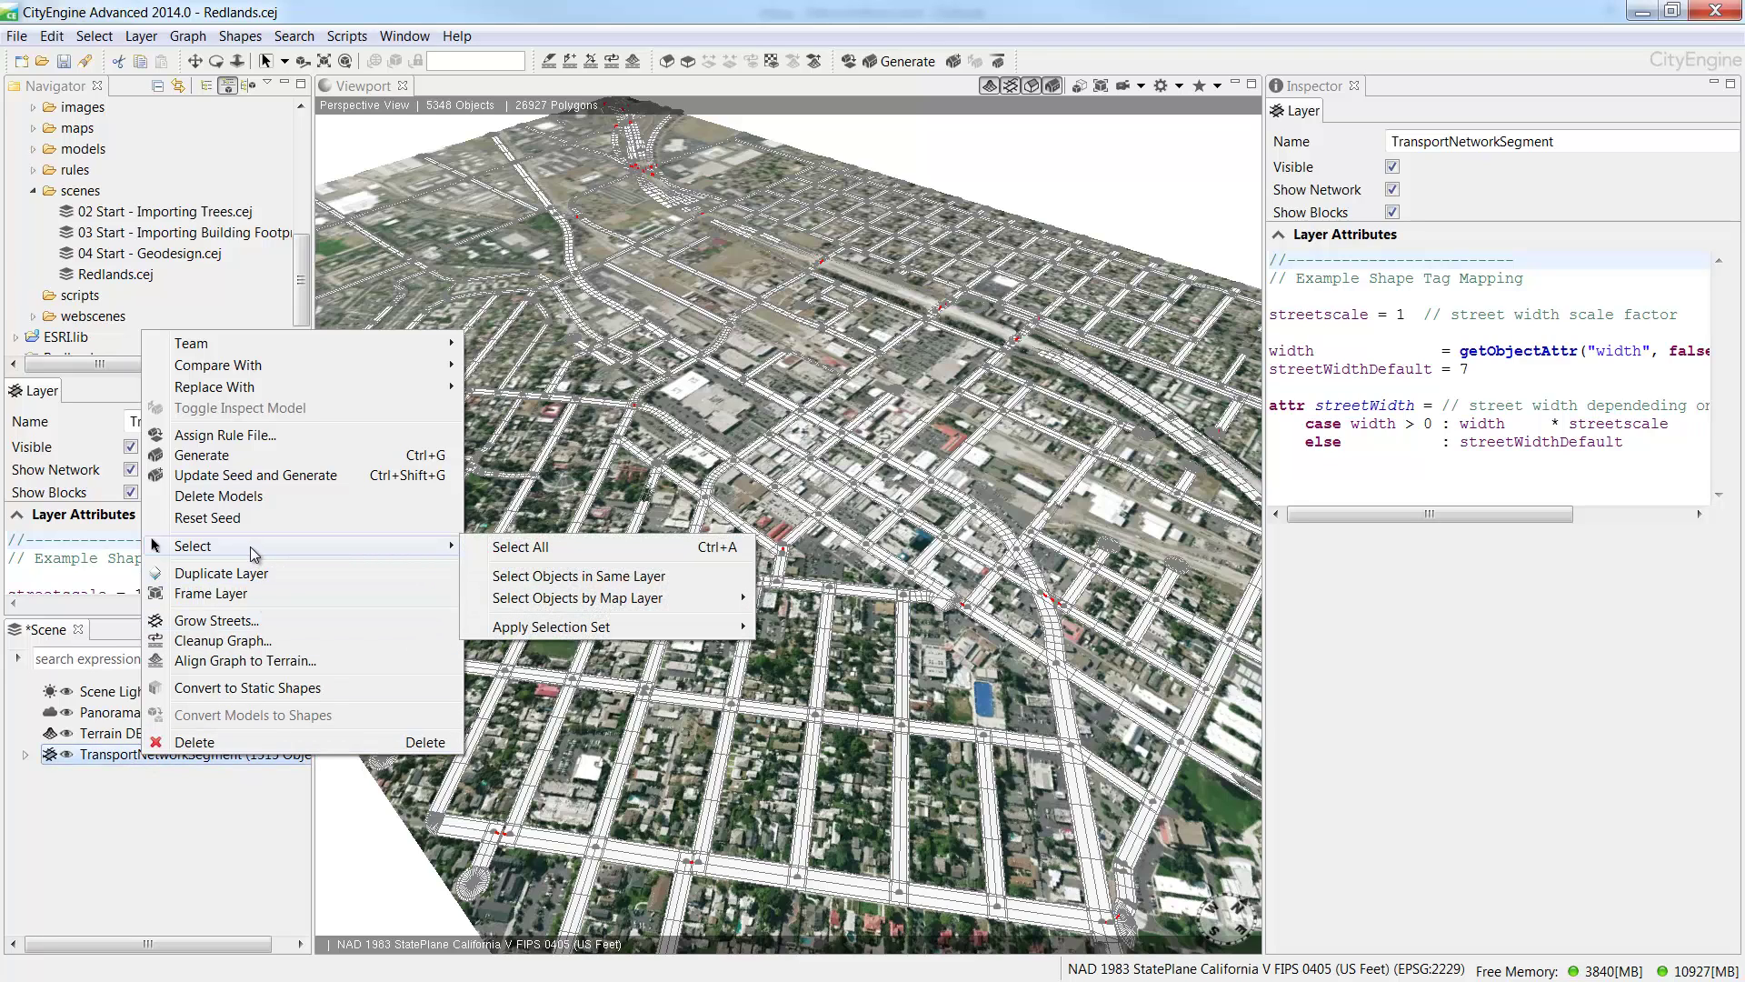
{"action": "left_click", "coordinate": [514, 576]}
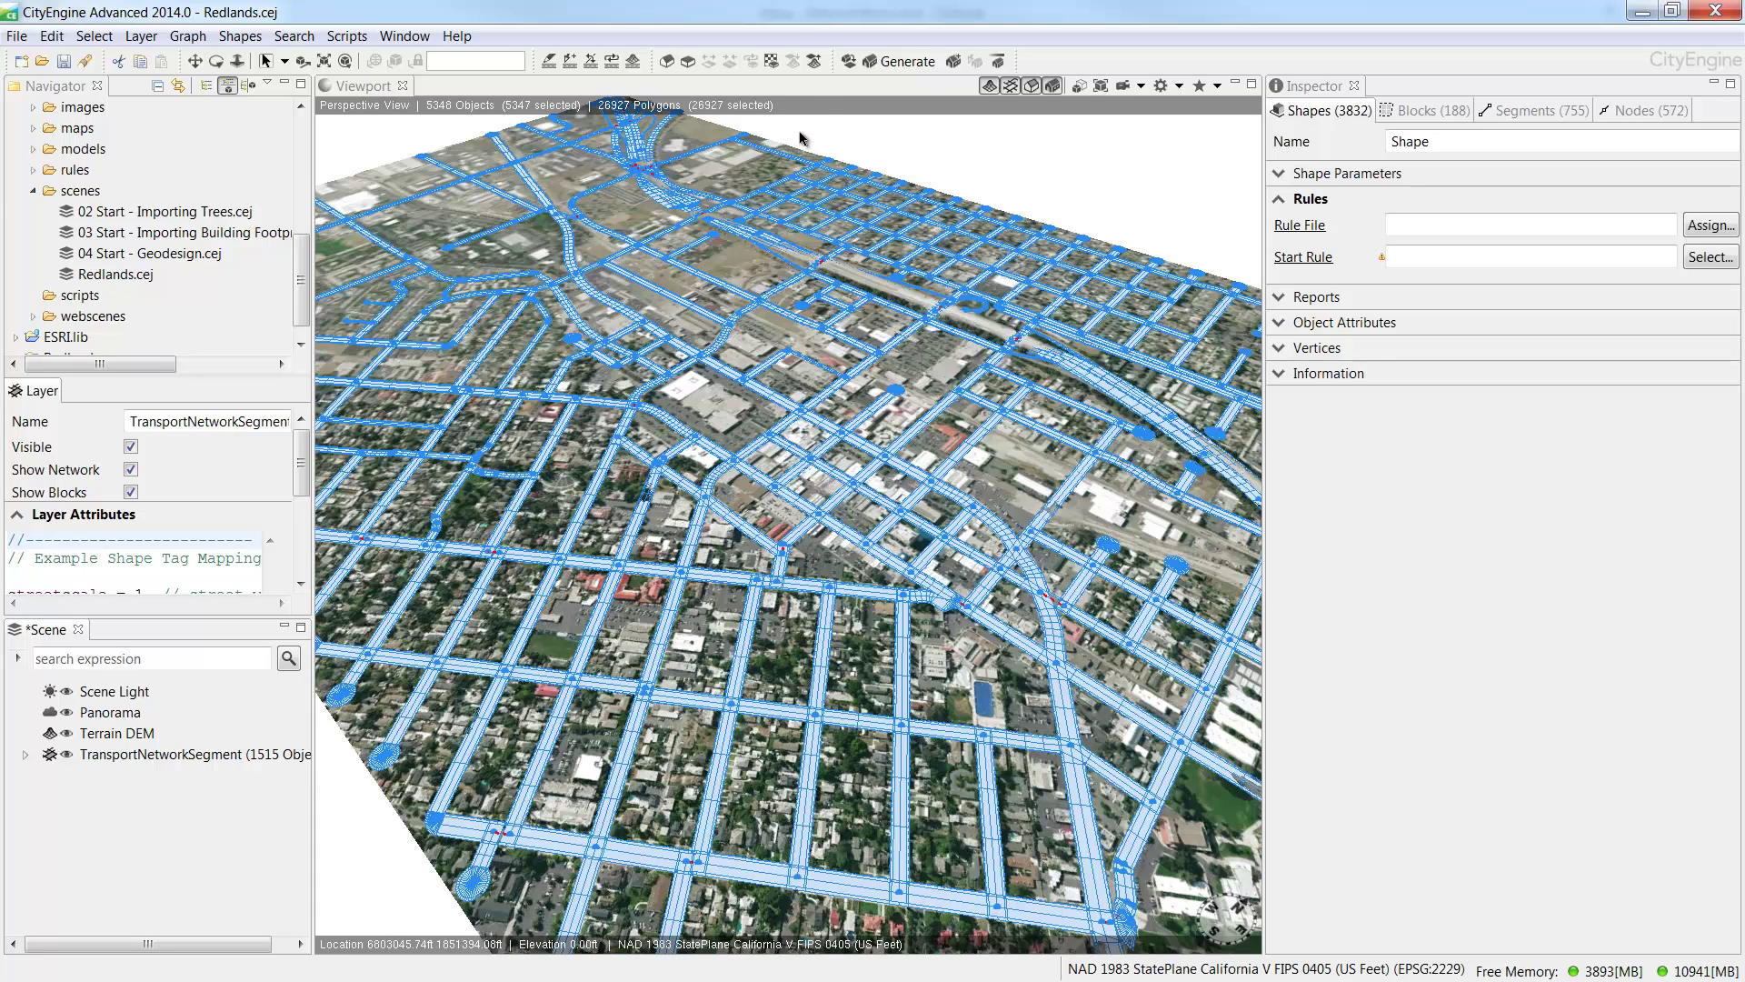
{"action": "left_click", "coordinate": [815, 64]}
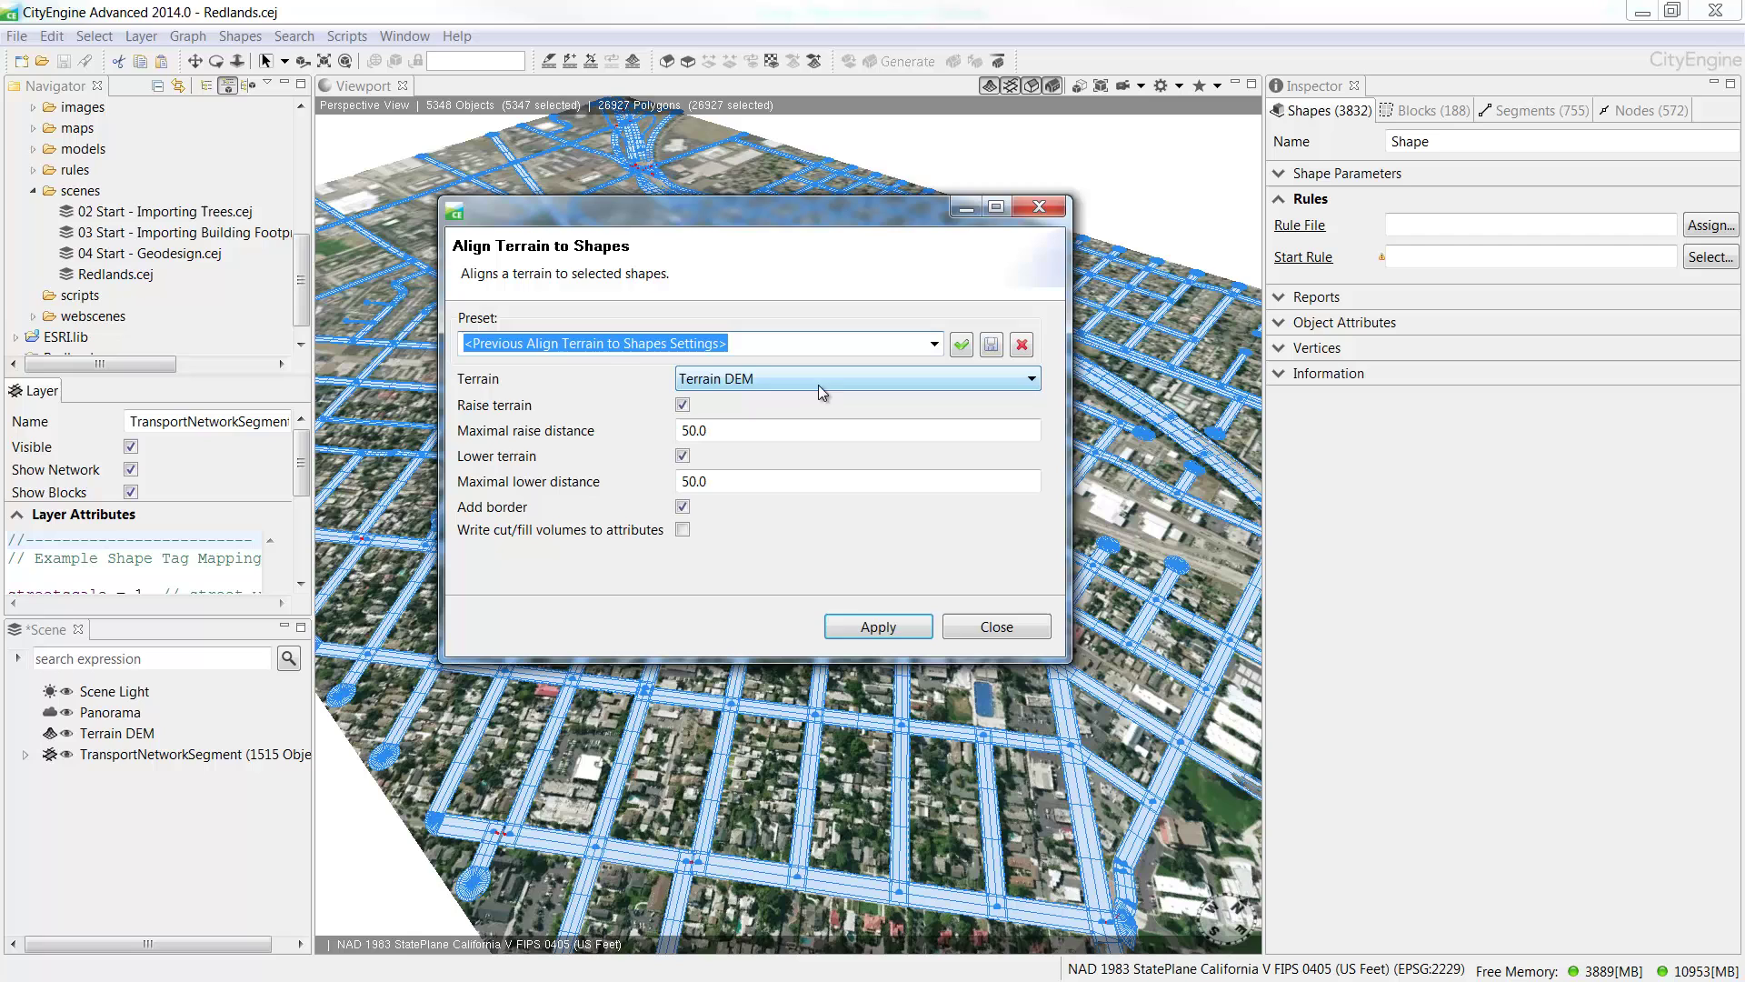
{"action": "left_click", "coordinate": [854, 623]}
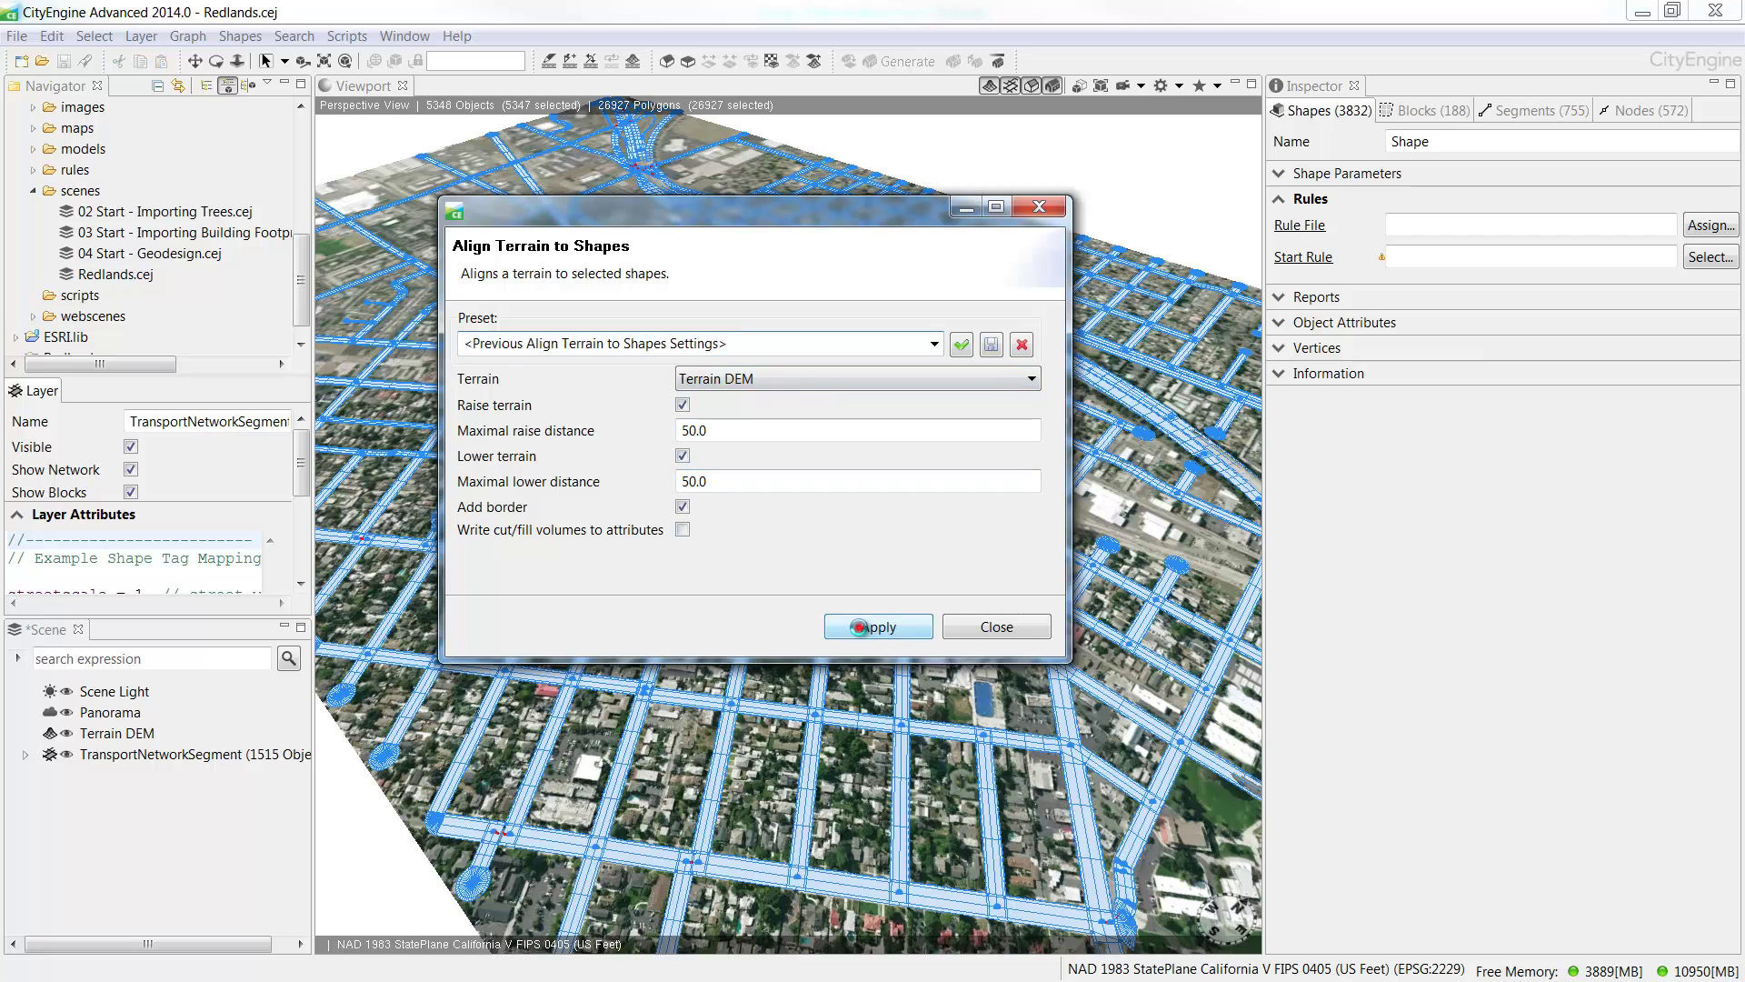
{"action": "left_click", "coordinate": [978, 627]}
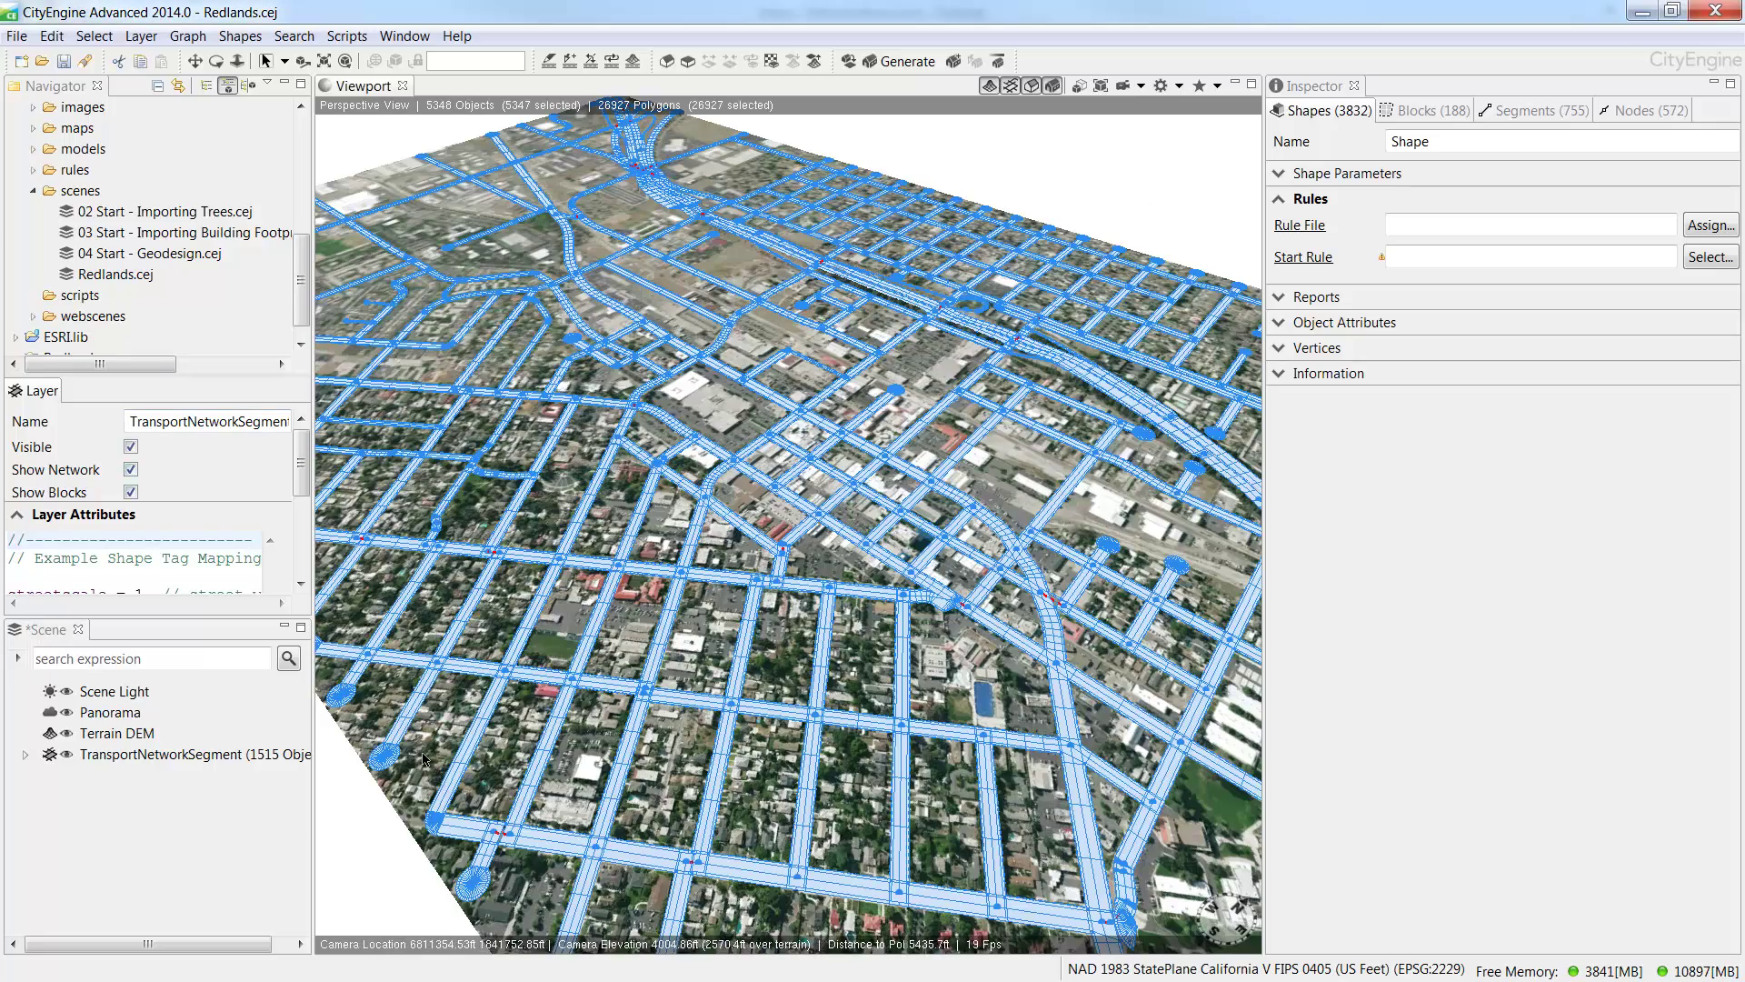
Select all intersections of the roundabout's type and set their type to Crossing.
{"action": "scroll", "coordinate": [509, 709], "scroll_direction": "up", "scroll_amount": 3}
{"action": "scroll", "coordinate": [535, 689], "scroll_direction": "up", "scroll_amount": 3}
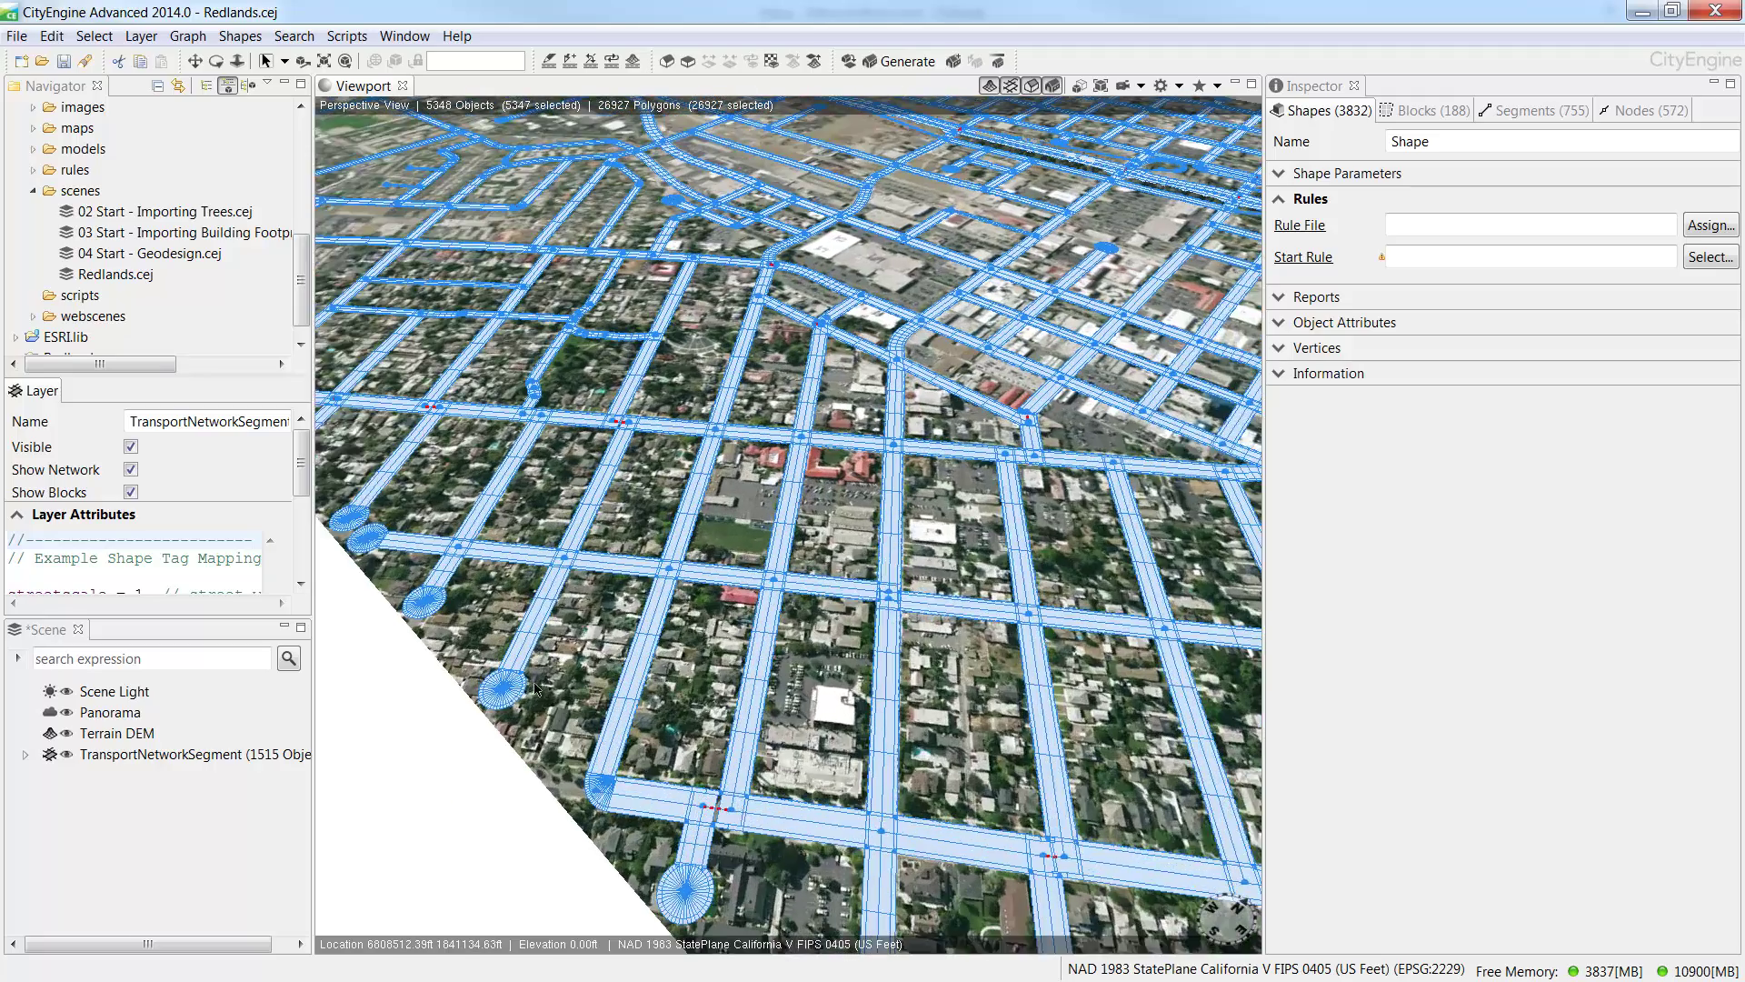
{"action": "scroll", "coordinate": [584, 664], "scroll_direction": "up", "scroll_amount": 3}
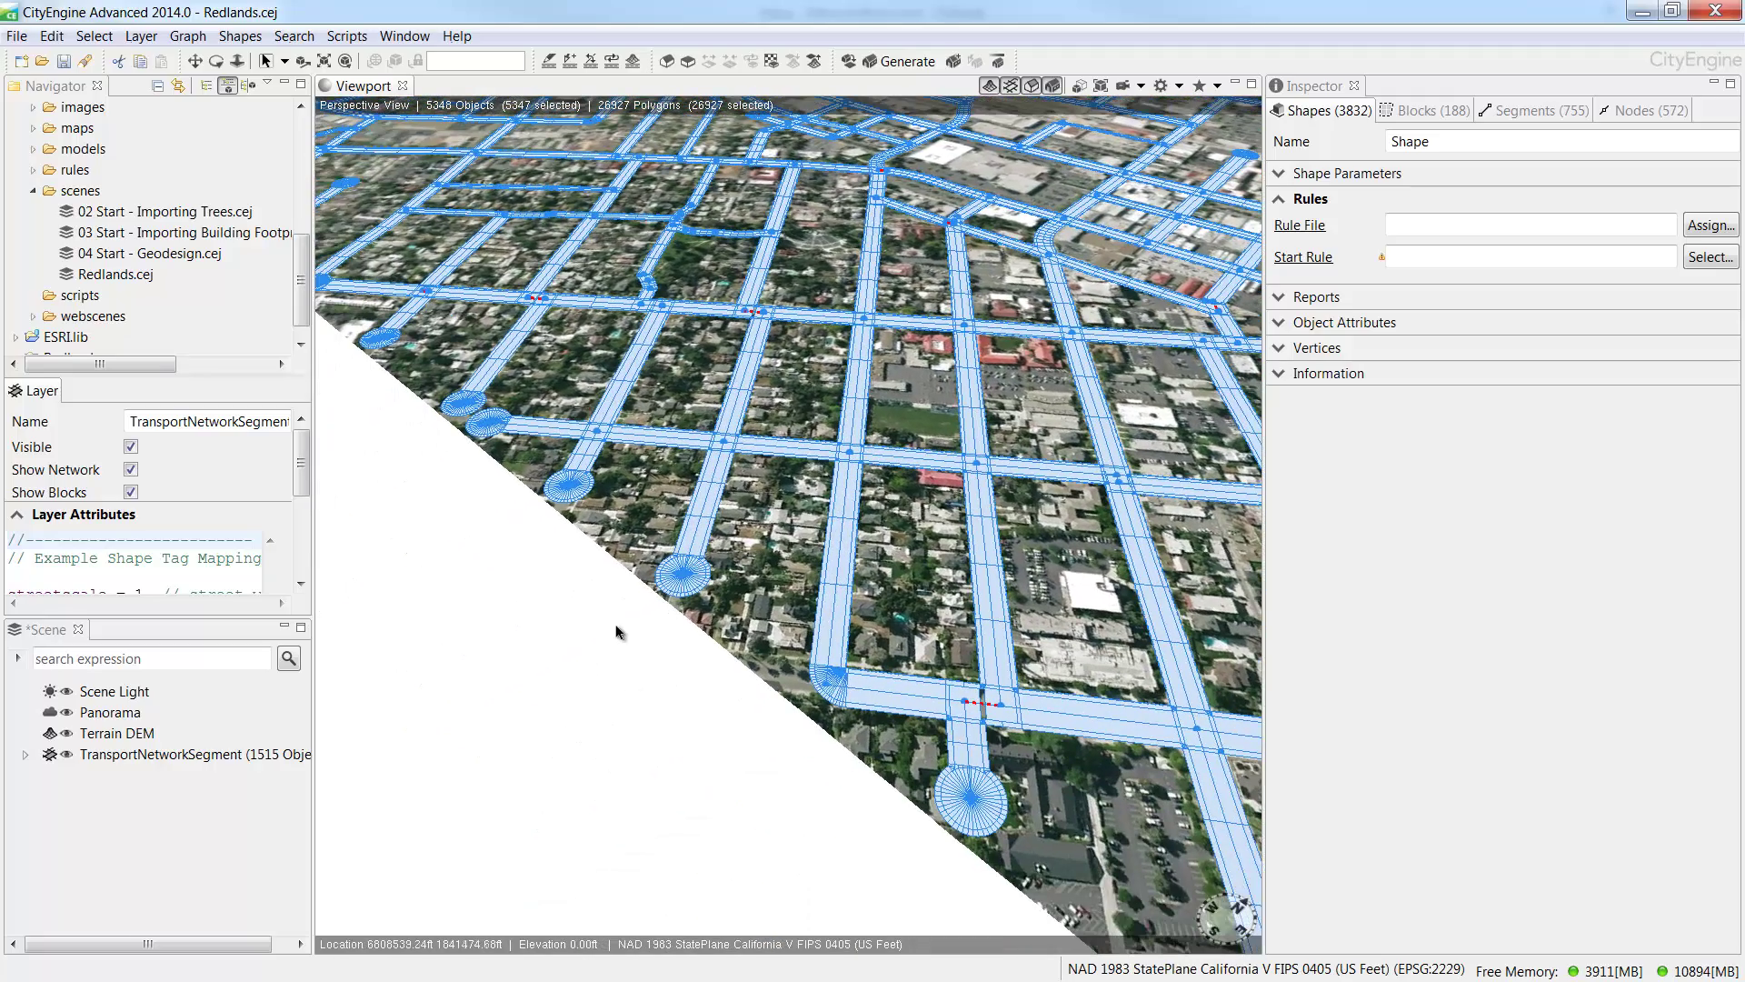
{"action": "left_click", "coordinate": [616, 626]}
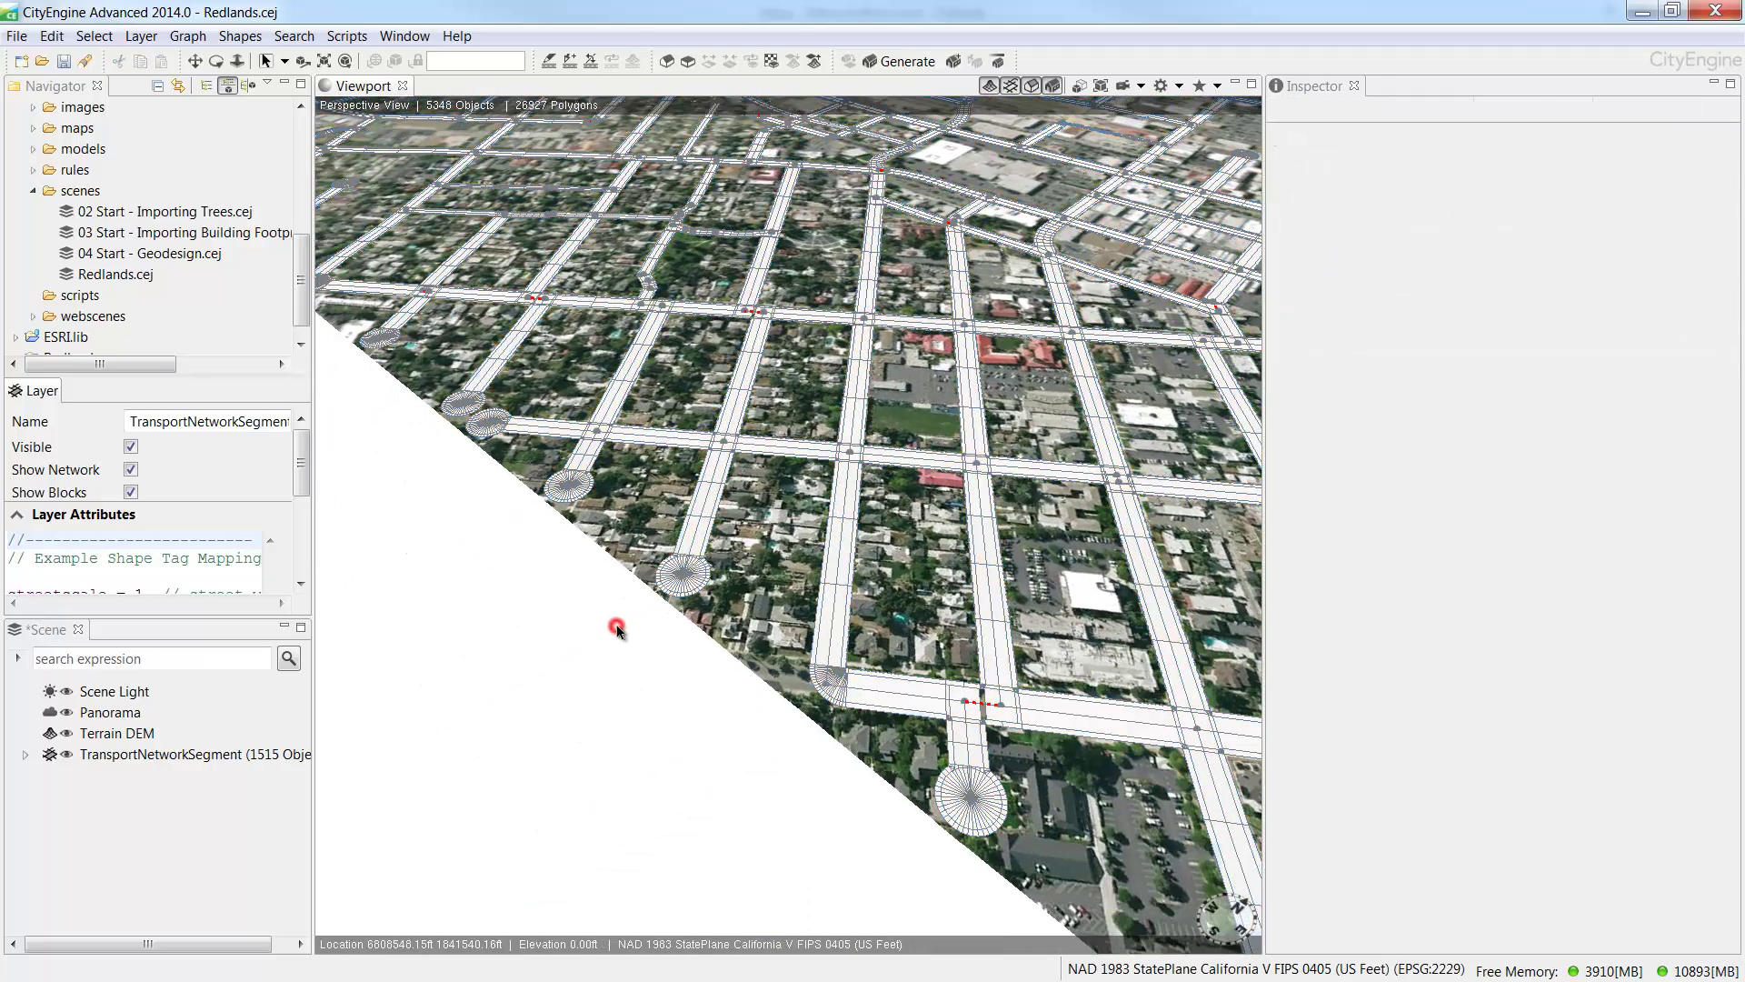
{"action": "left_click", "coordinate": [680, 574]}
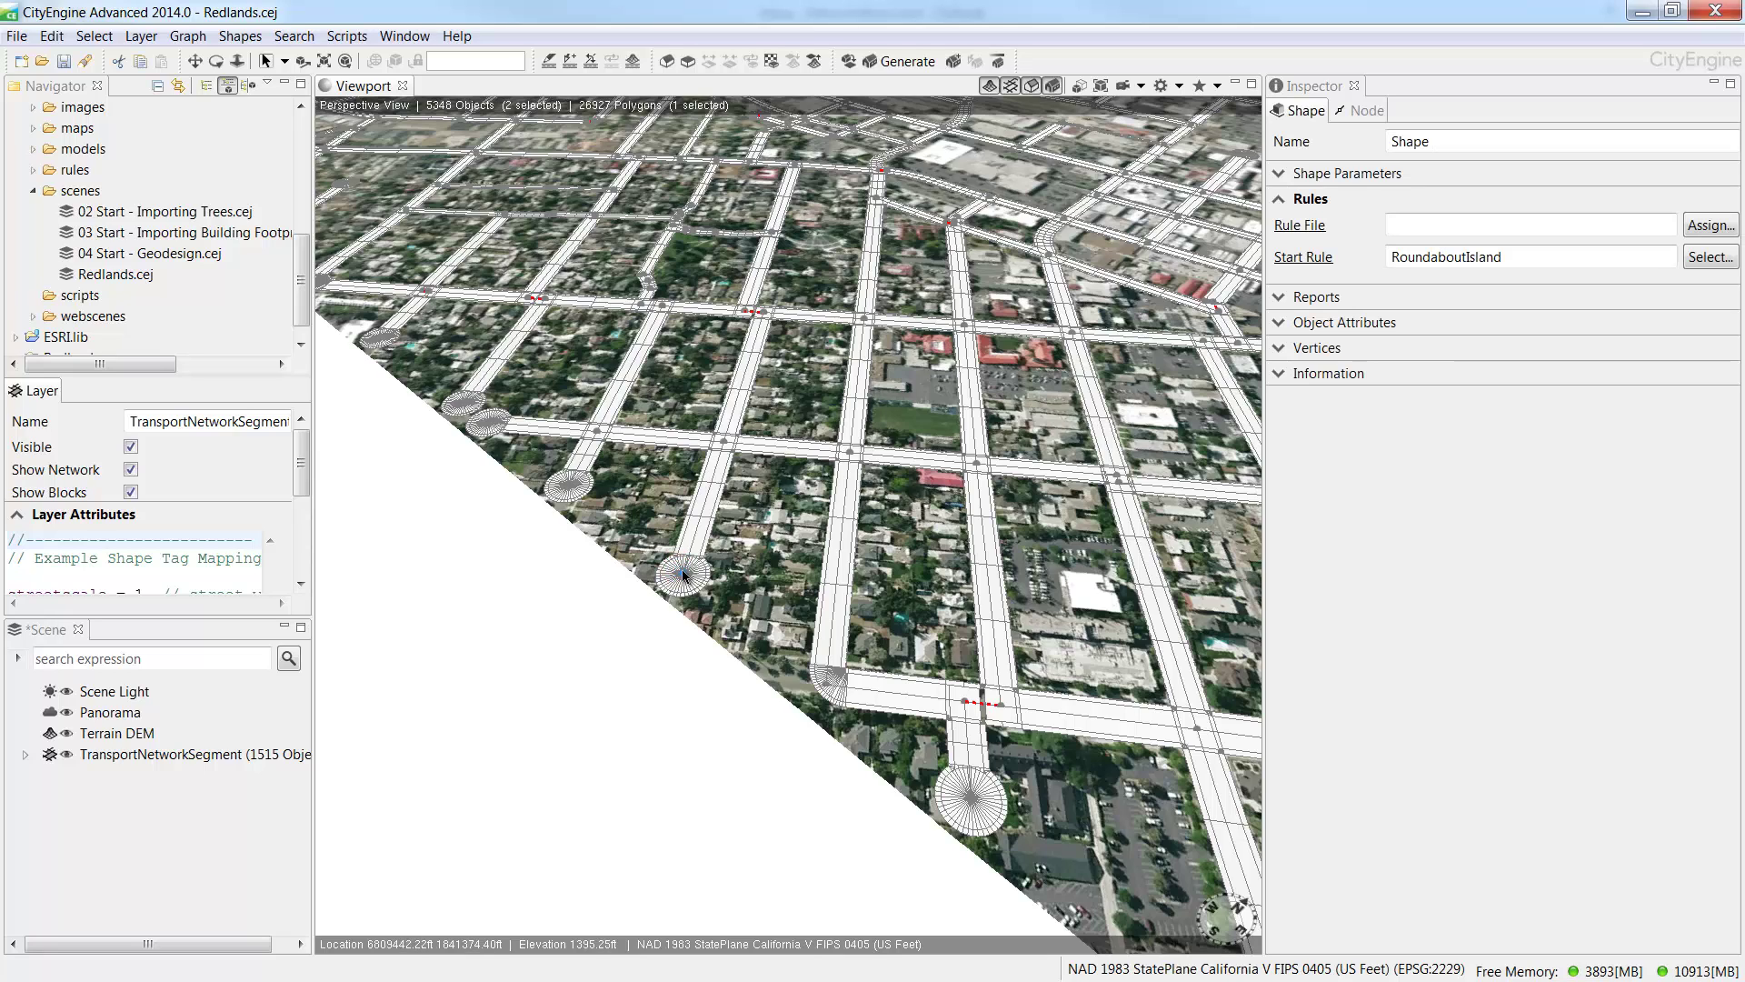
{"action": "right_click", "coordinate": [684, 574]}
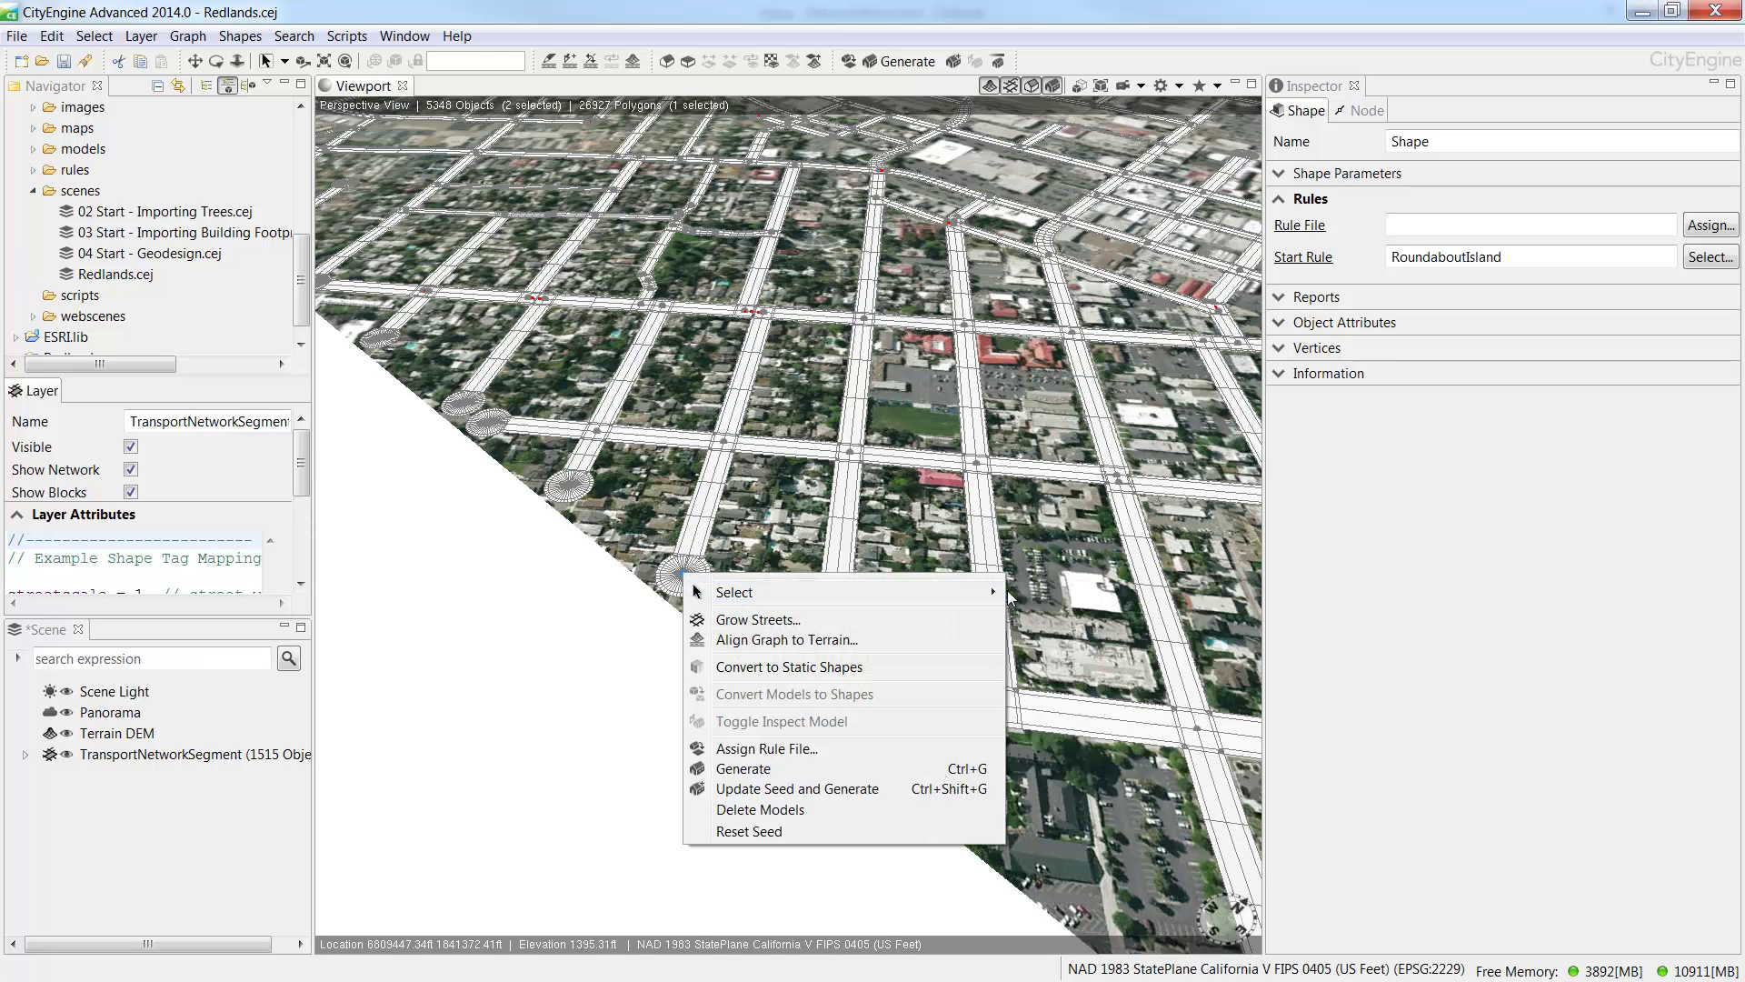
{"action": "mouse_move", "coordinate": [952, 589]}
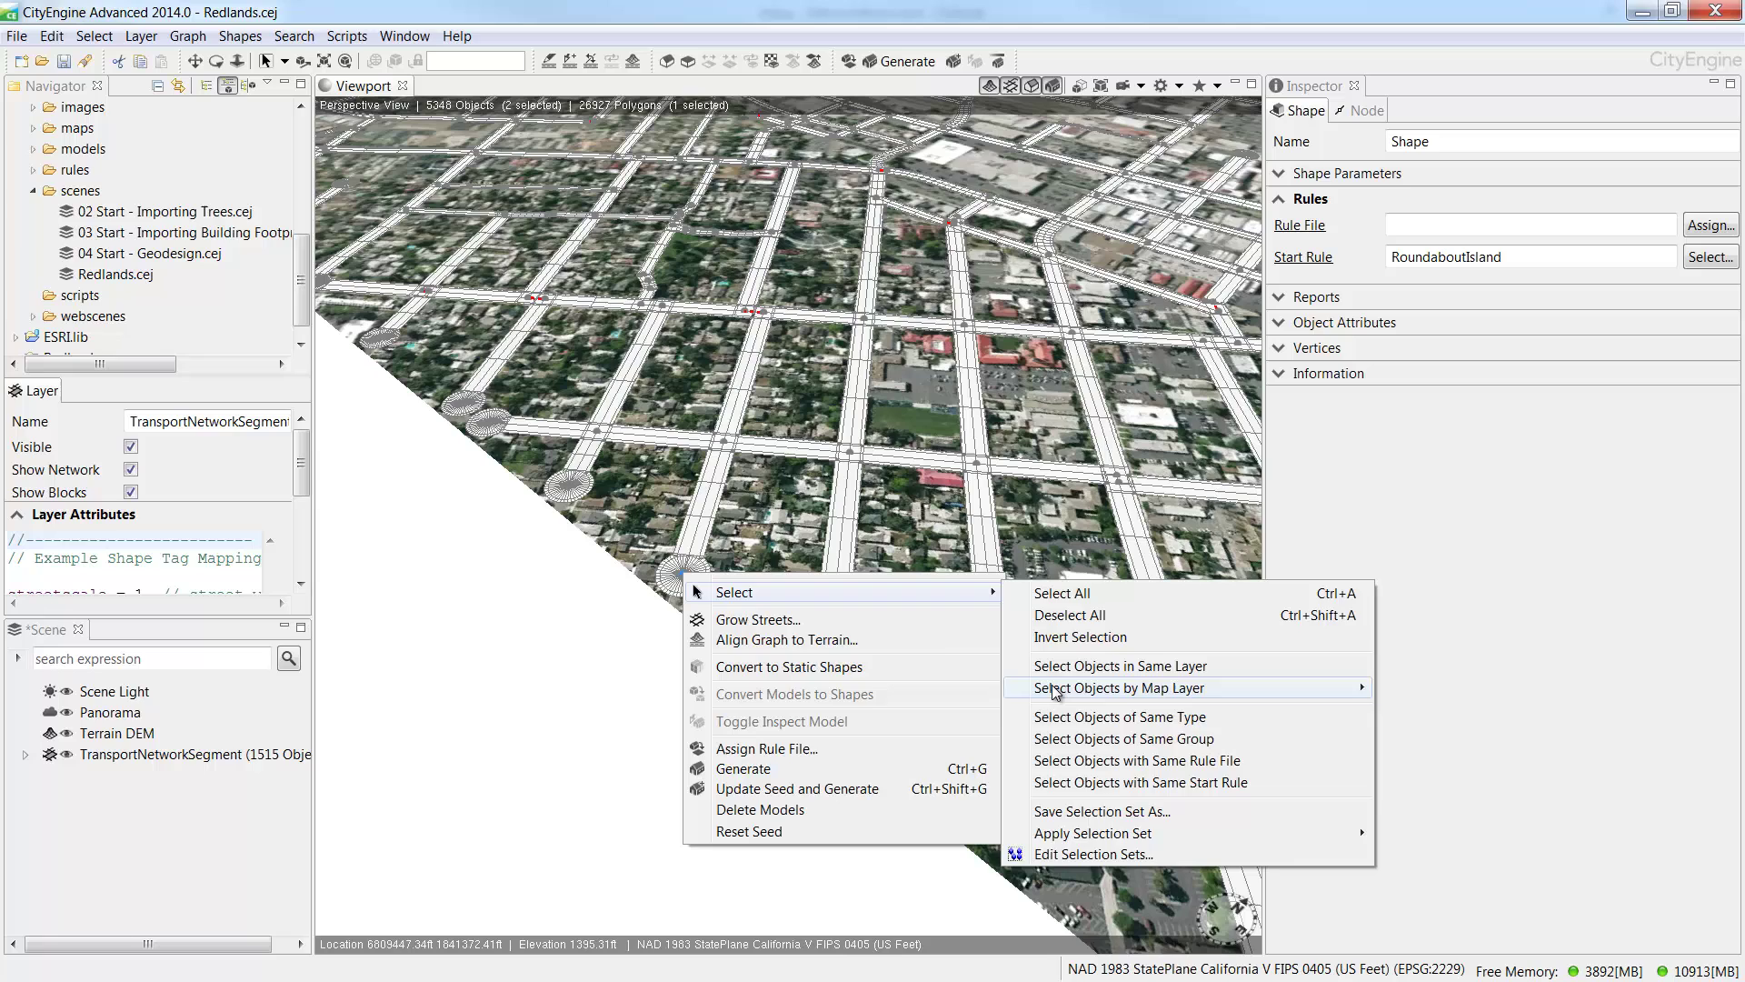
{"action": "left_click", "coordinate": [1054, 716]}
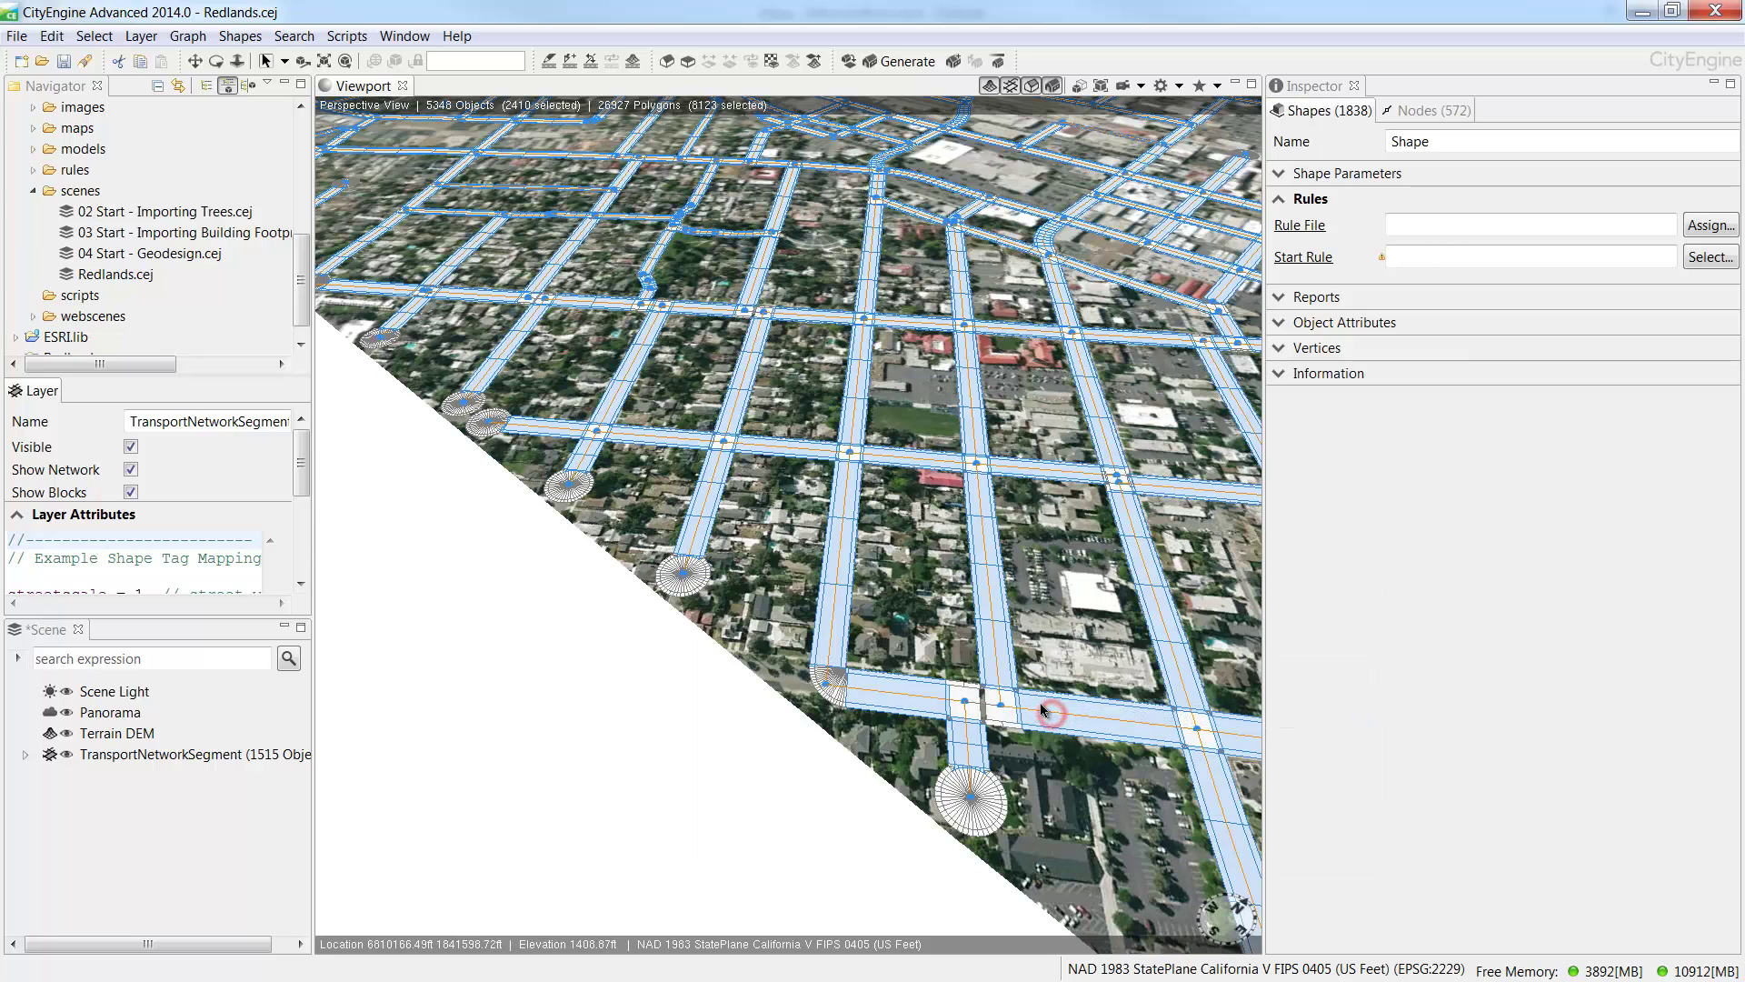
{"action": "left_click", "coordinate": [1387, 112]}
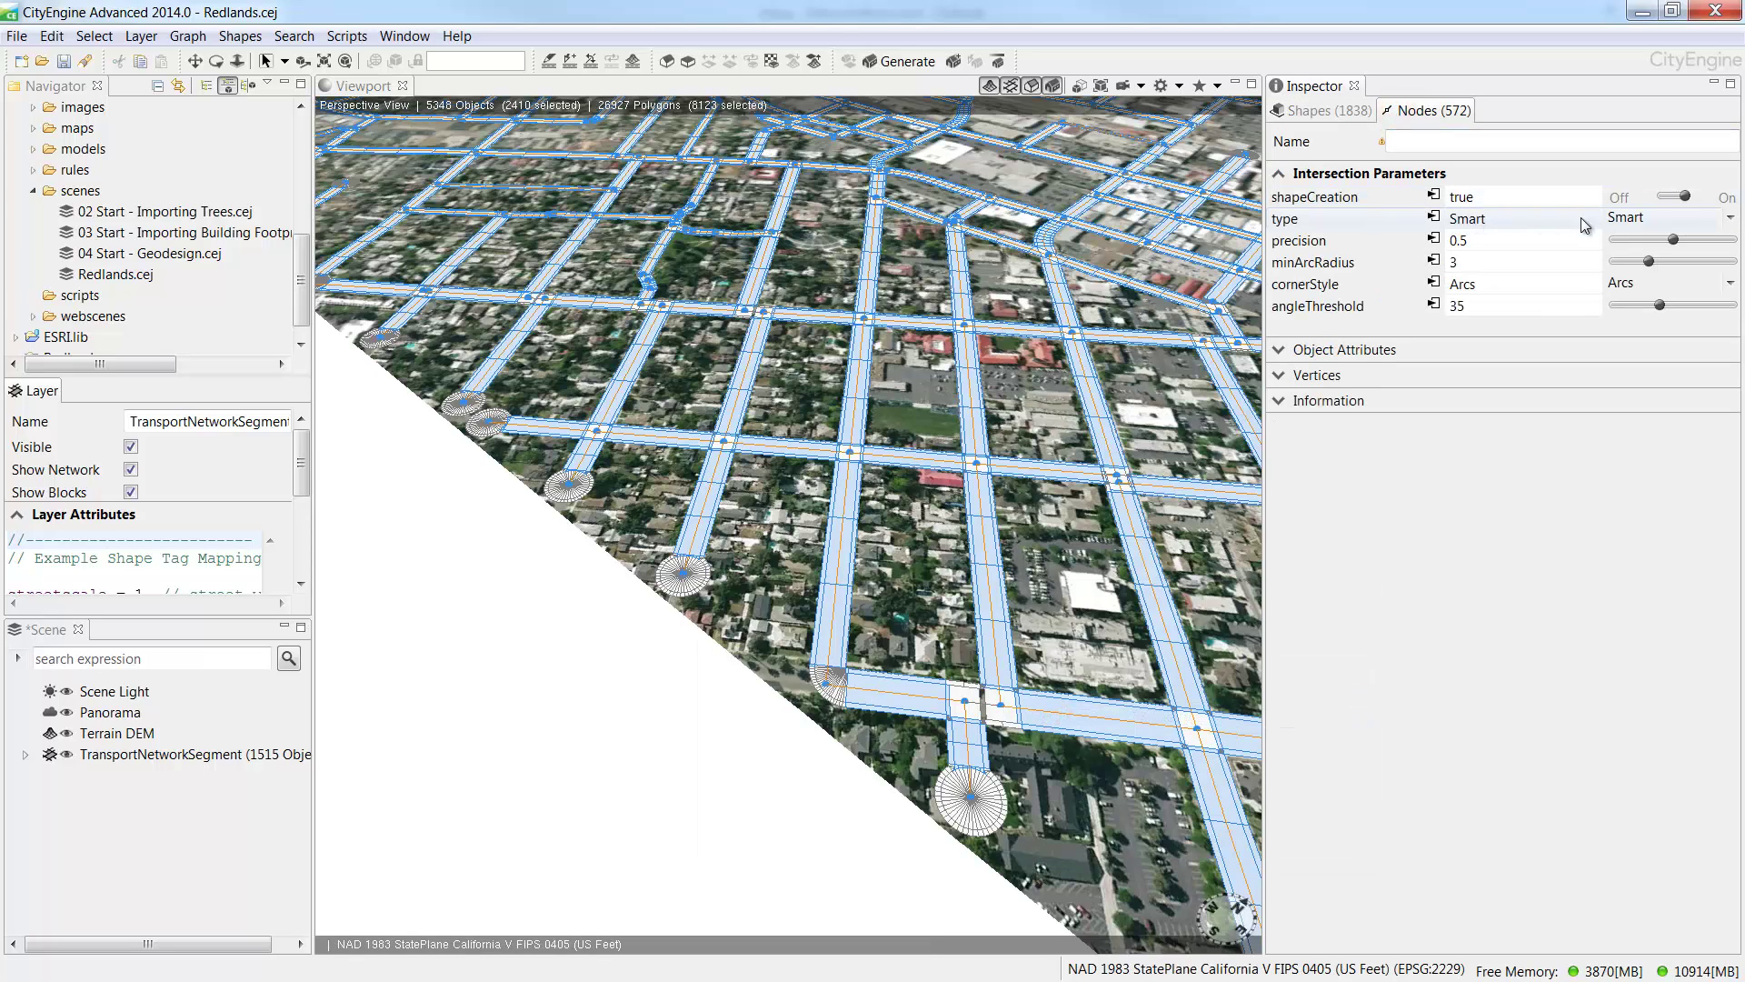
{"action": "left_click", "coordinate": [1627, 219]}
{"action": "left_click", "coordinate": [1619, 257]}
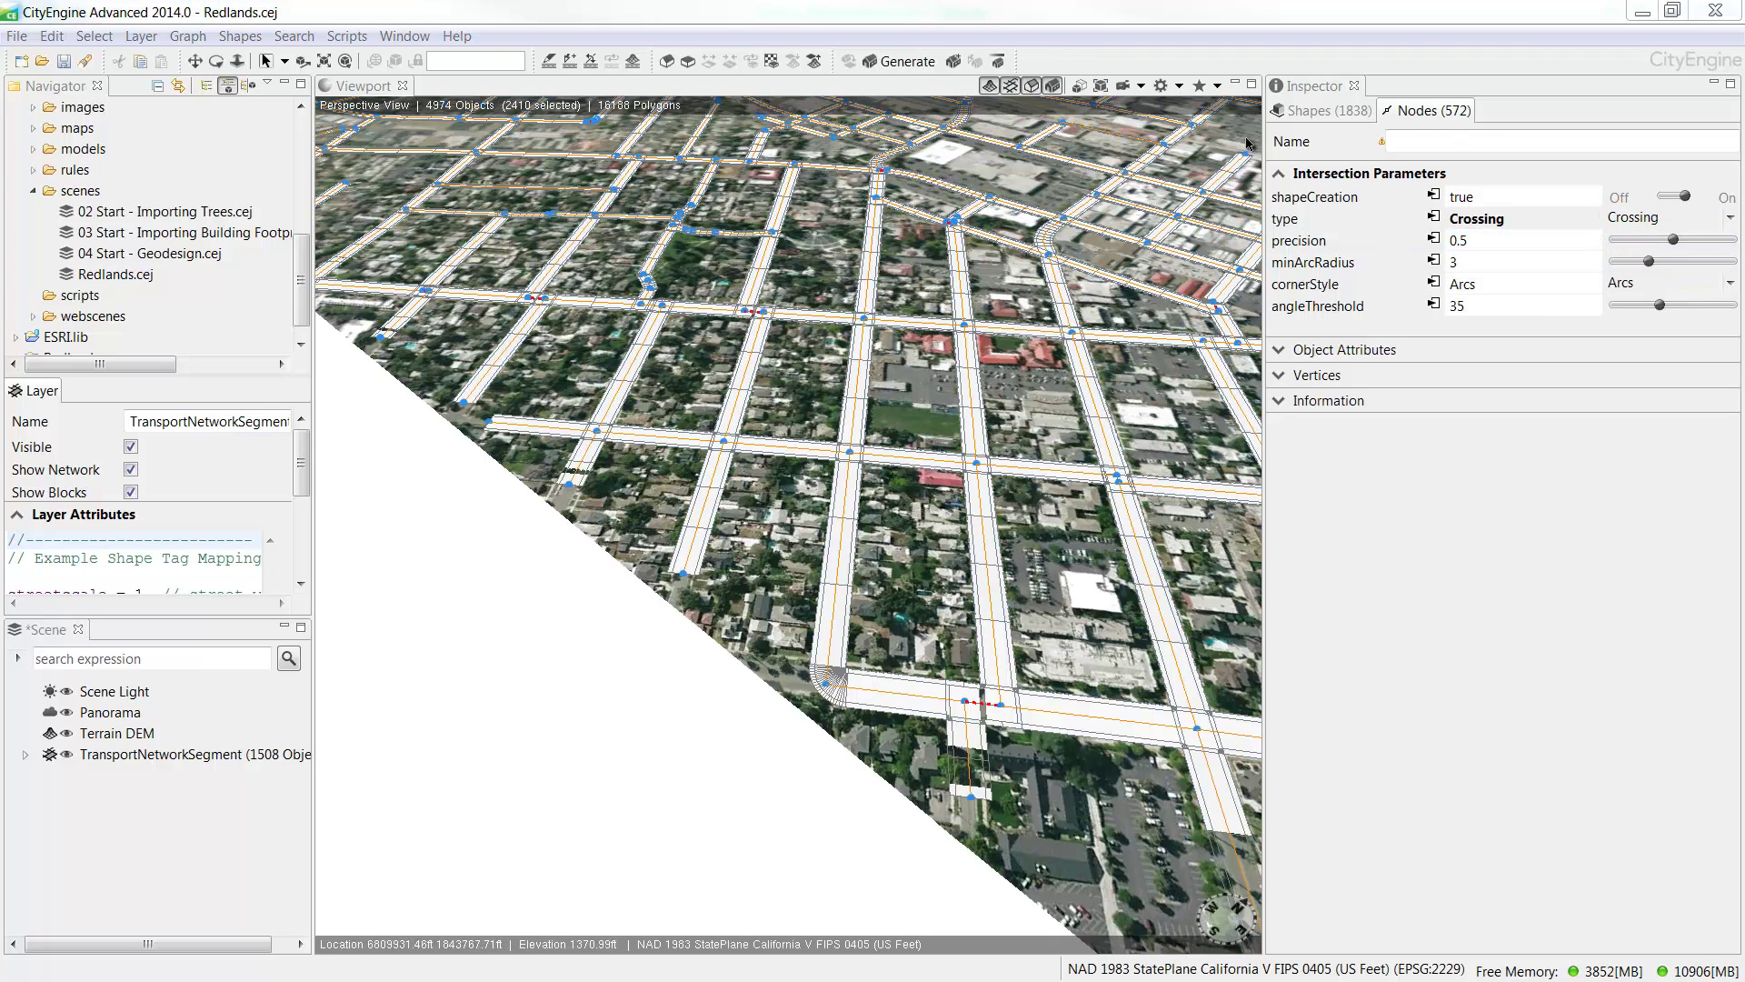
Jump to bookmark 4 and box-select the L-shaped street piece around the small block.
{"action": "left_click", "coordinate": [1217, 86]}
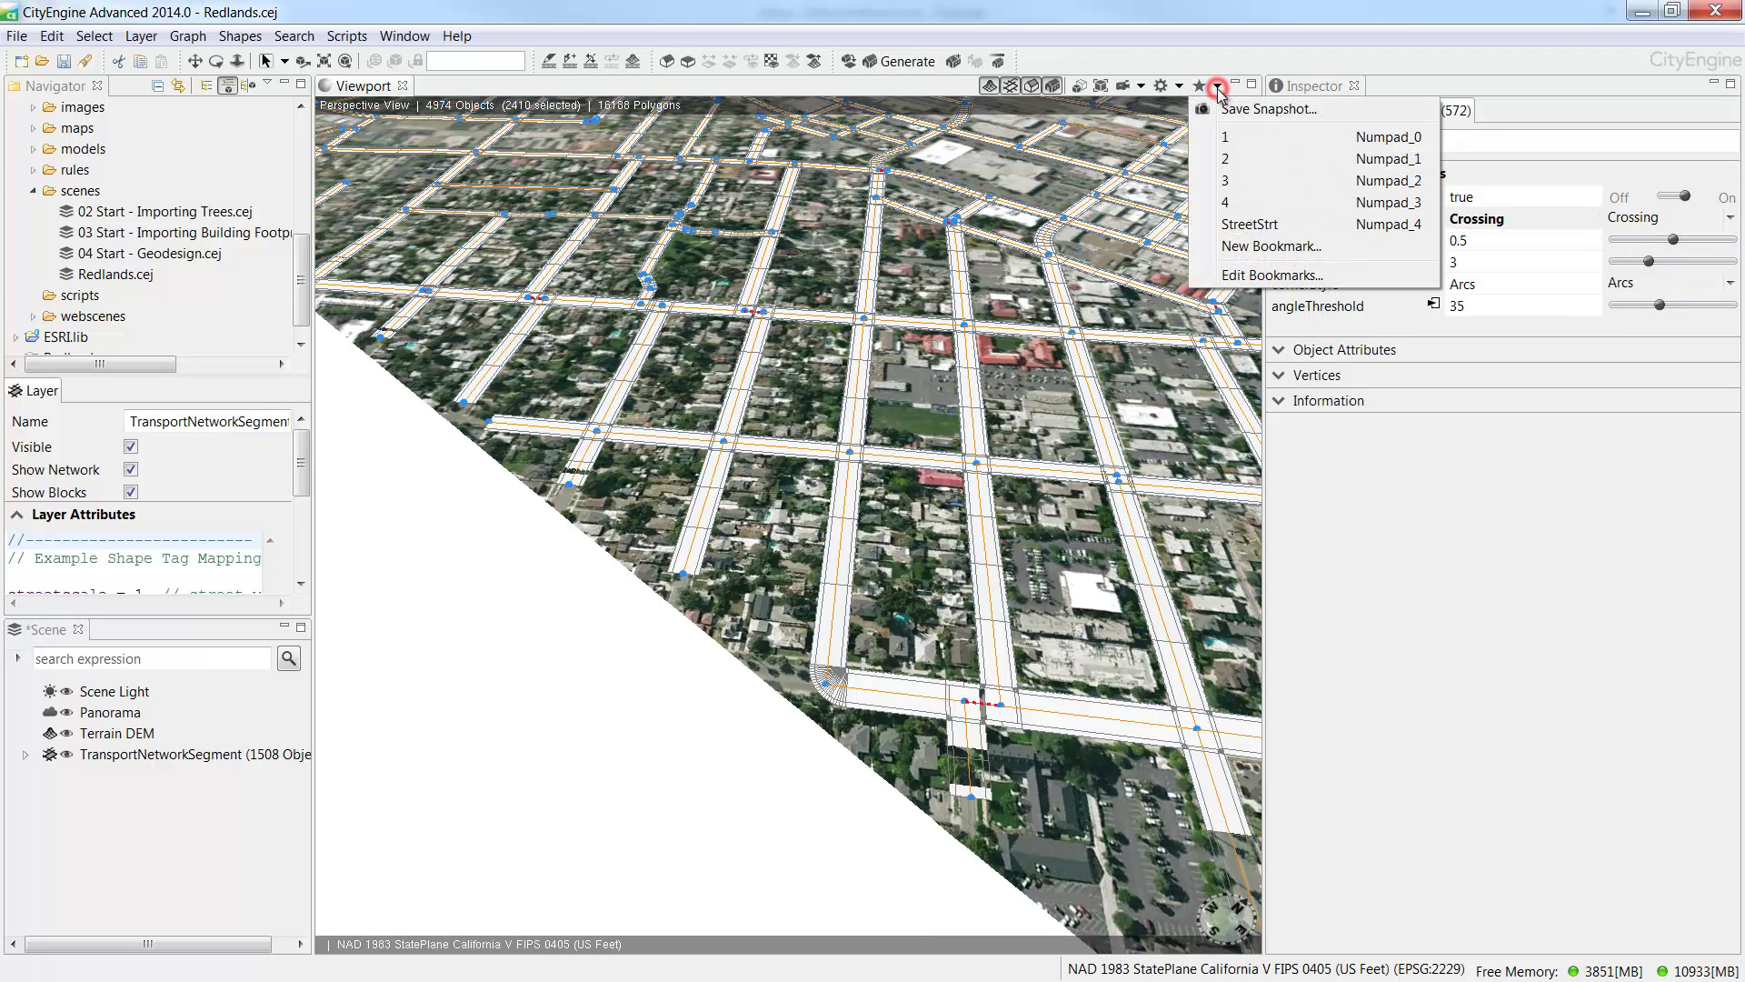
{"action": "left_click", "coordinate": [1225, 202]}
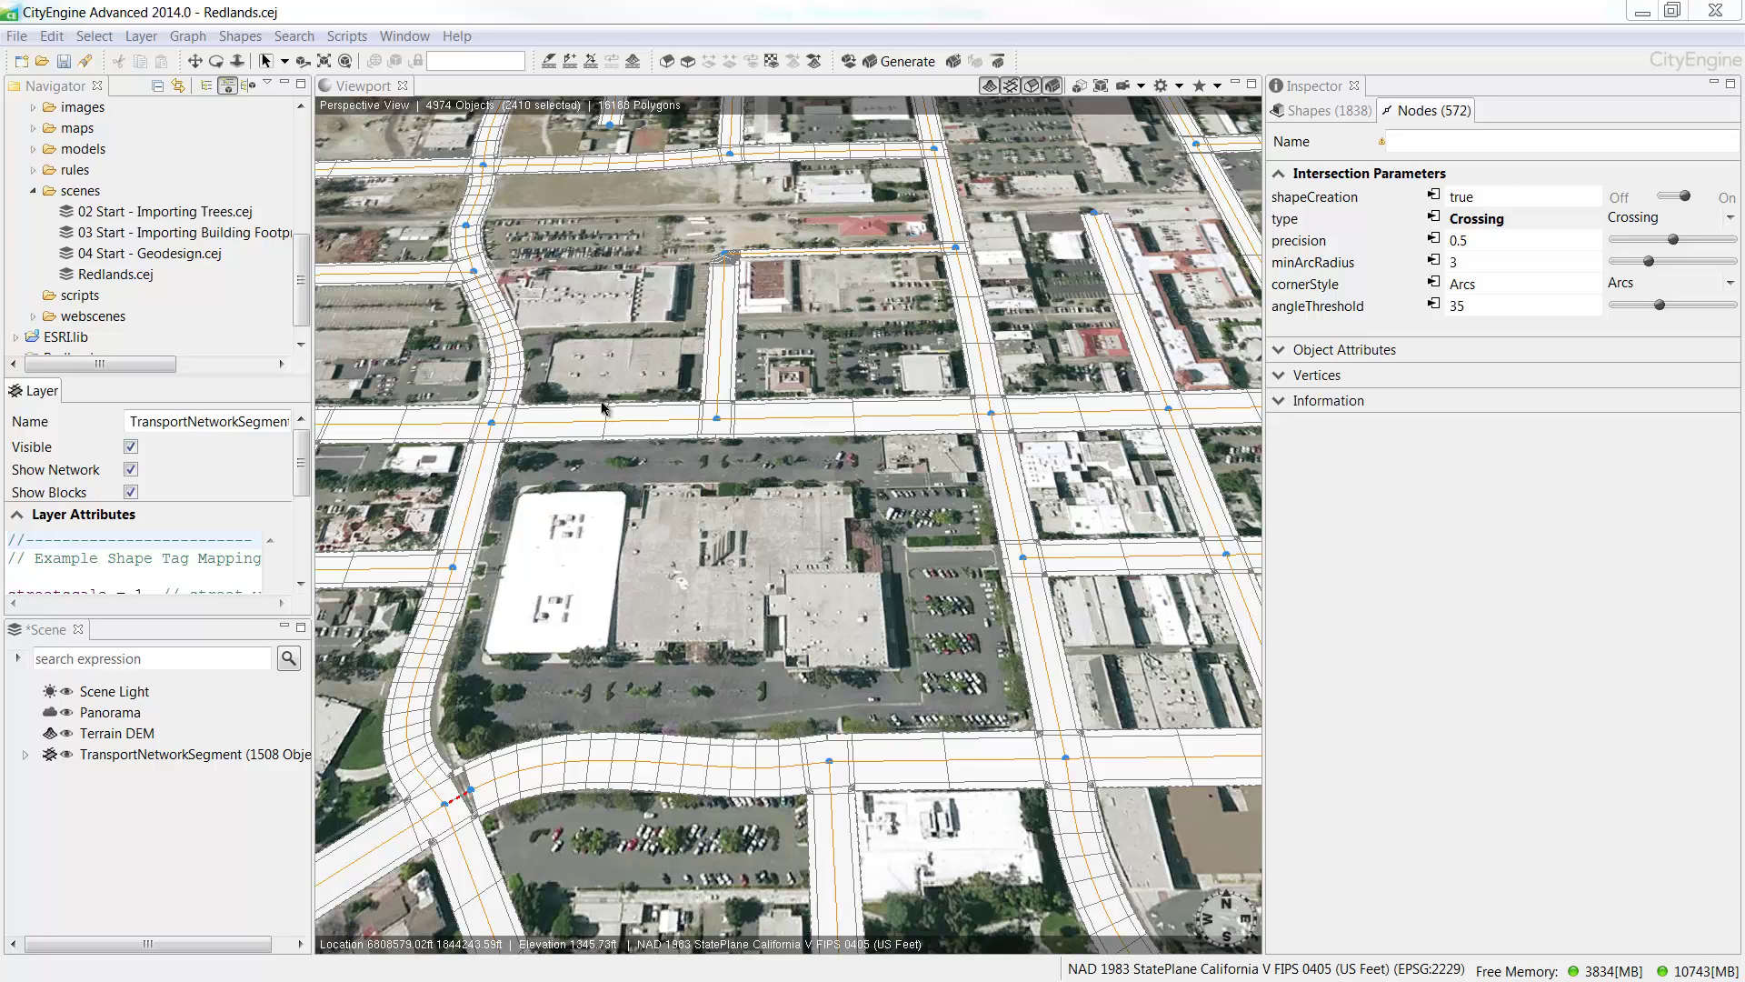
{"action": "left_click_drag", "start_coordinate": [925, 400], "coordinate": [592, 216]}
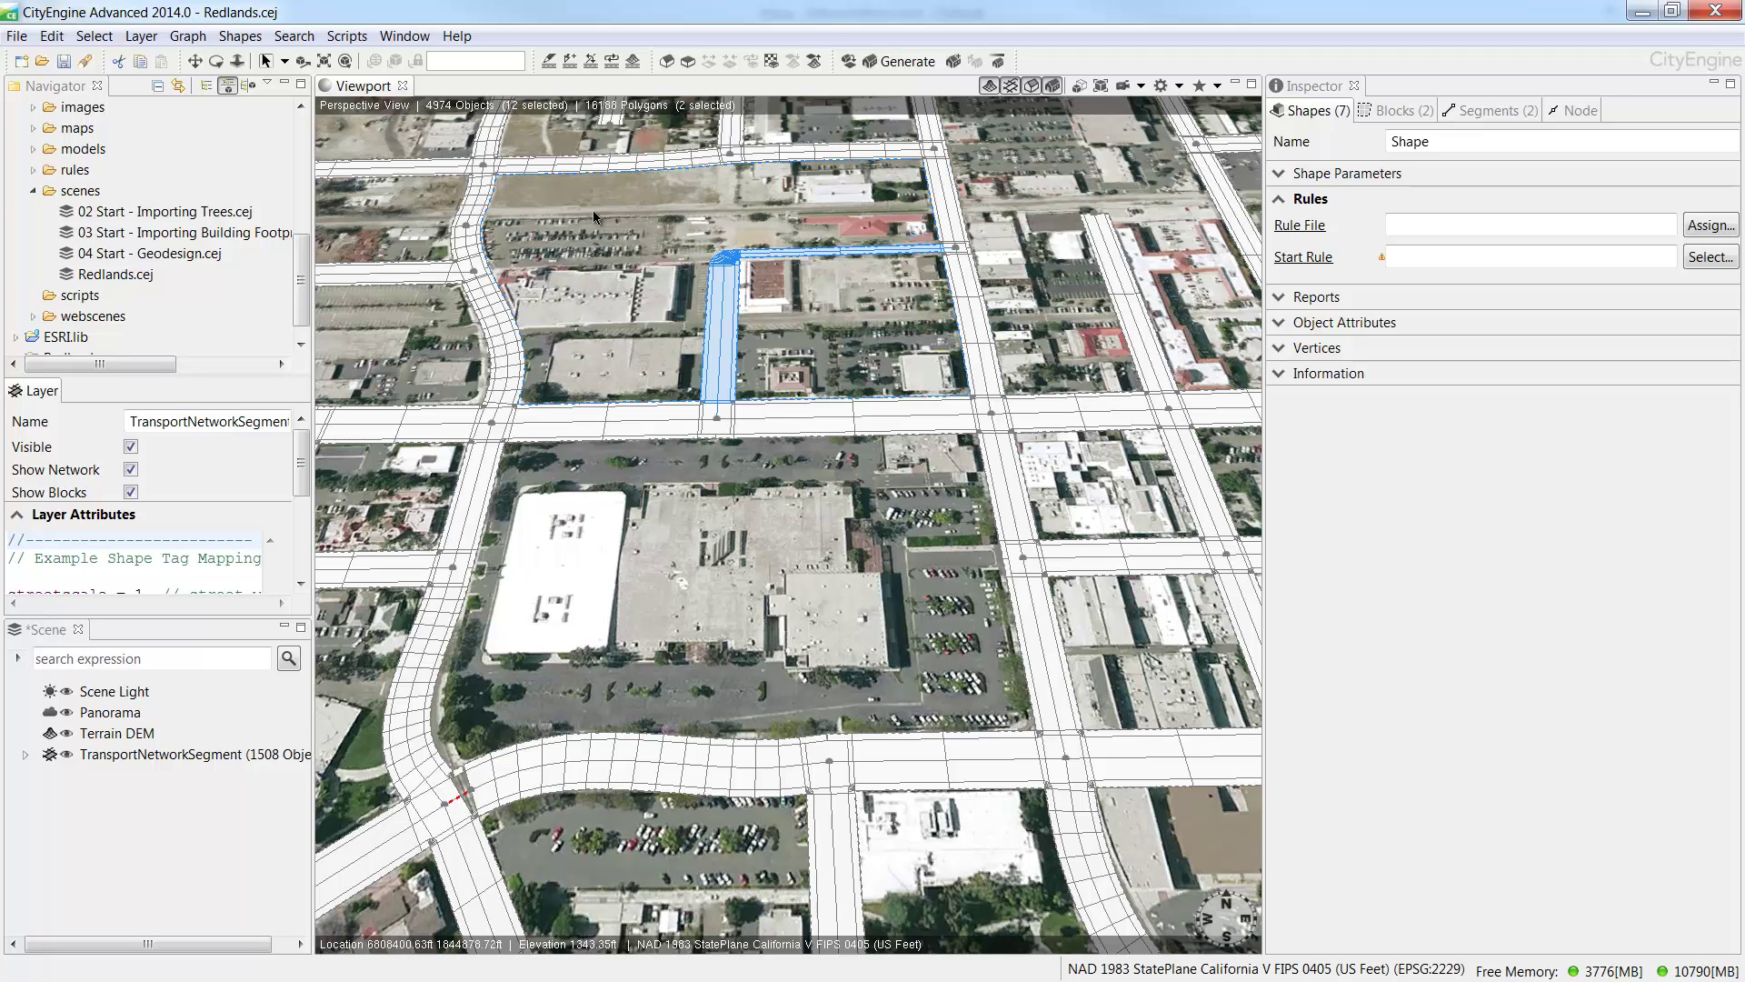
Delete the L-shaped piece and draw an east–west street to the curved street plus a connector south.
{"action": "key", "text": "Delete"}
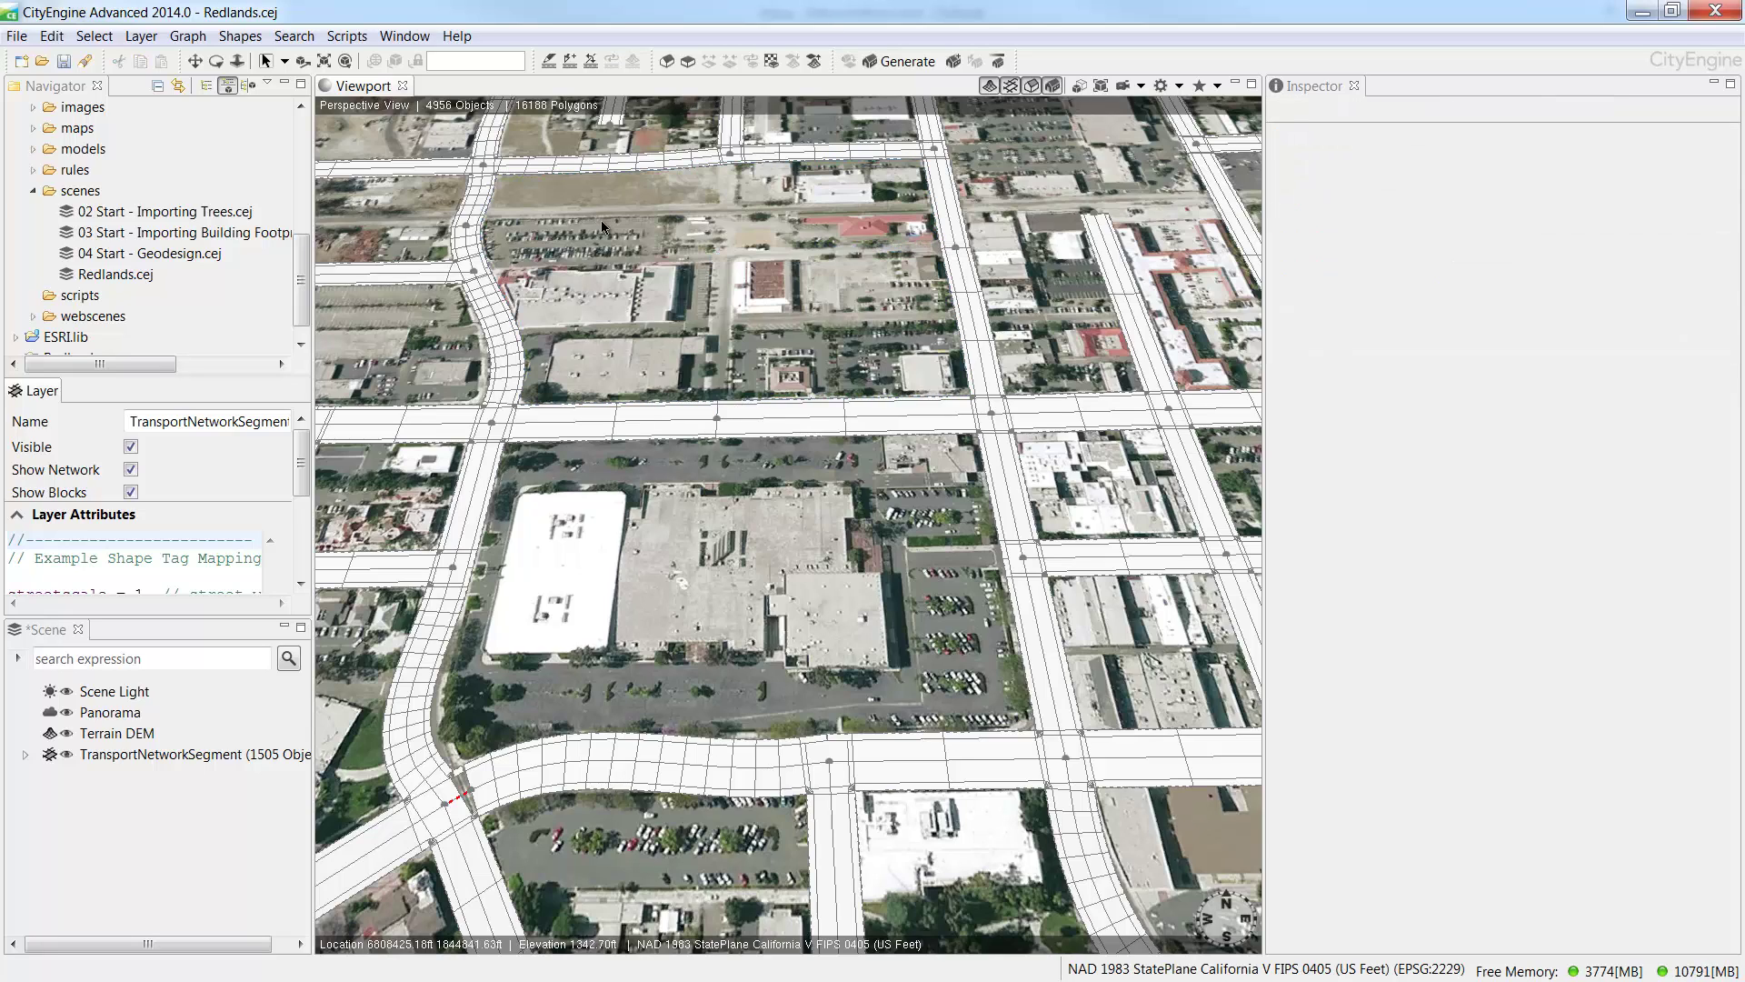
{"action": "left_click", "coordinate": [571, 63]}
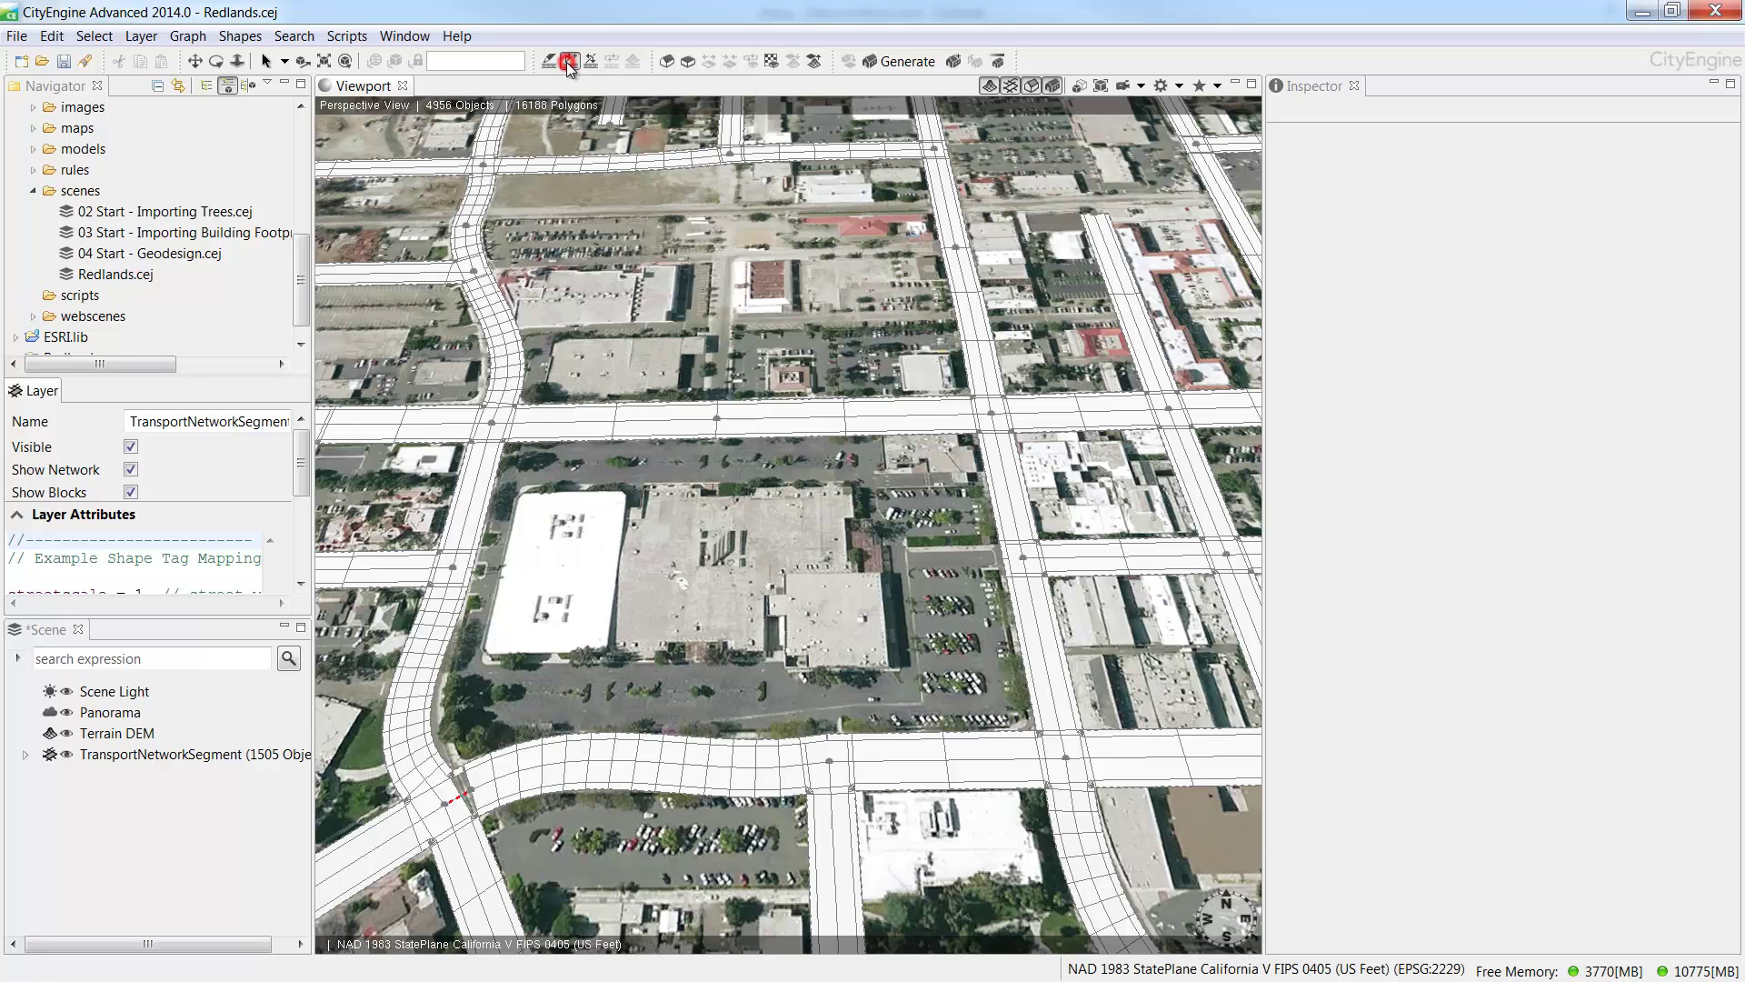
{"action": "left_click", "coordinate": [954, 245]}
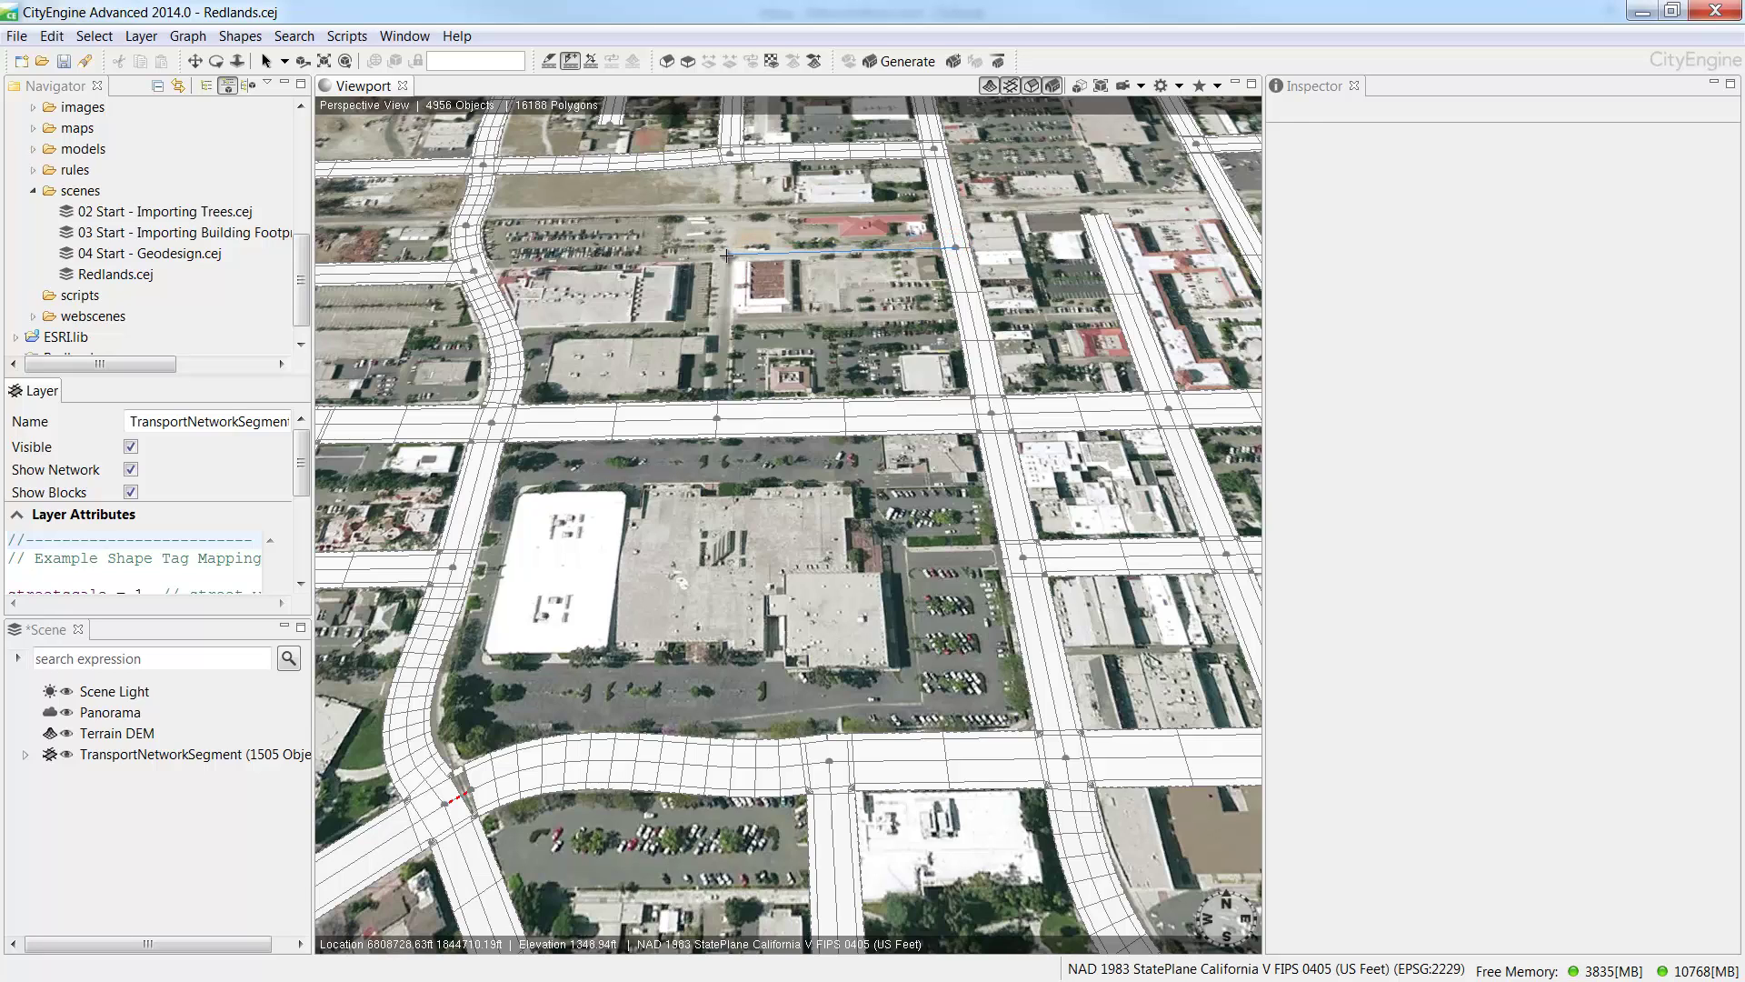
{"action": "left_click", "coordinate": [726, 255]}
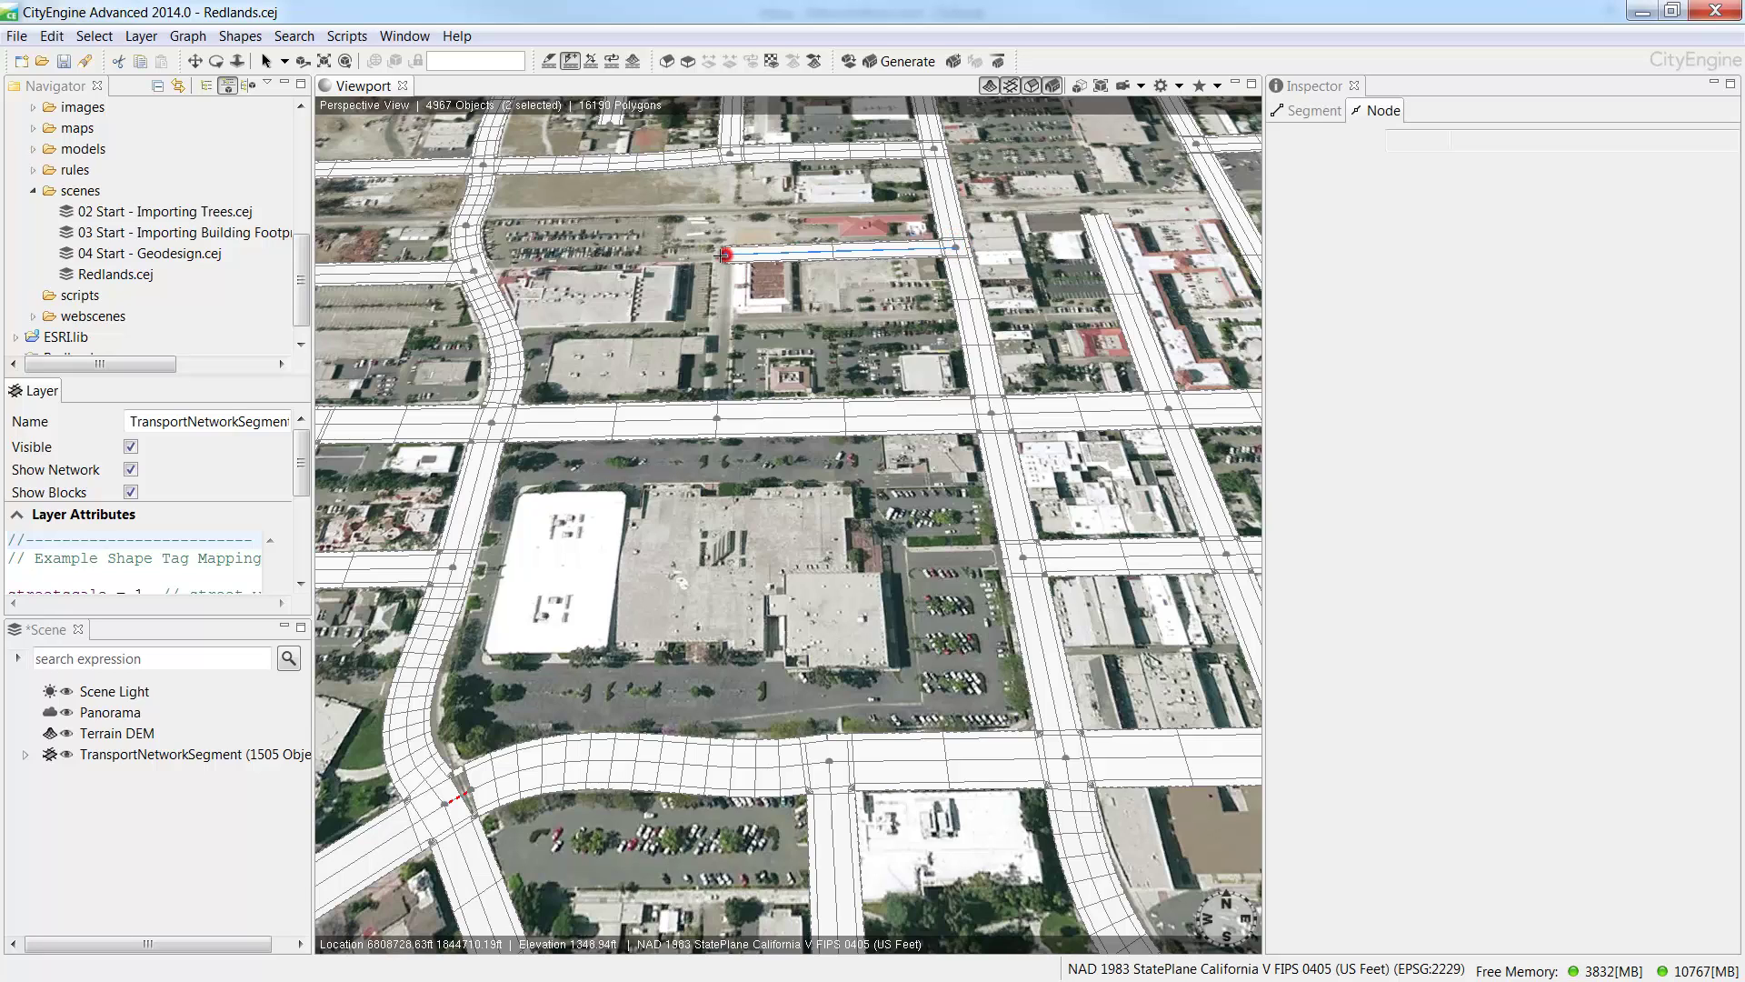
{"action": "left_click", "coordinate": [476, 270]}
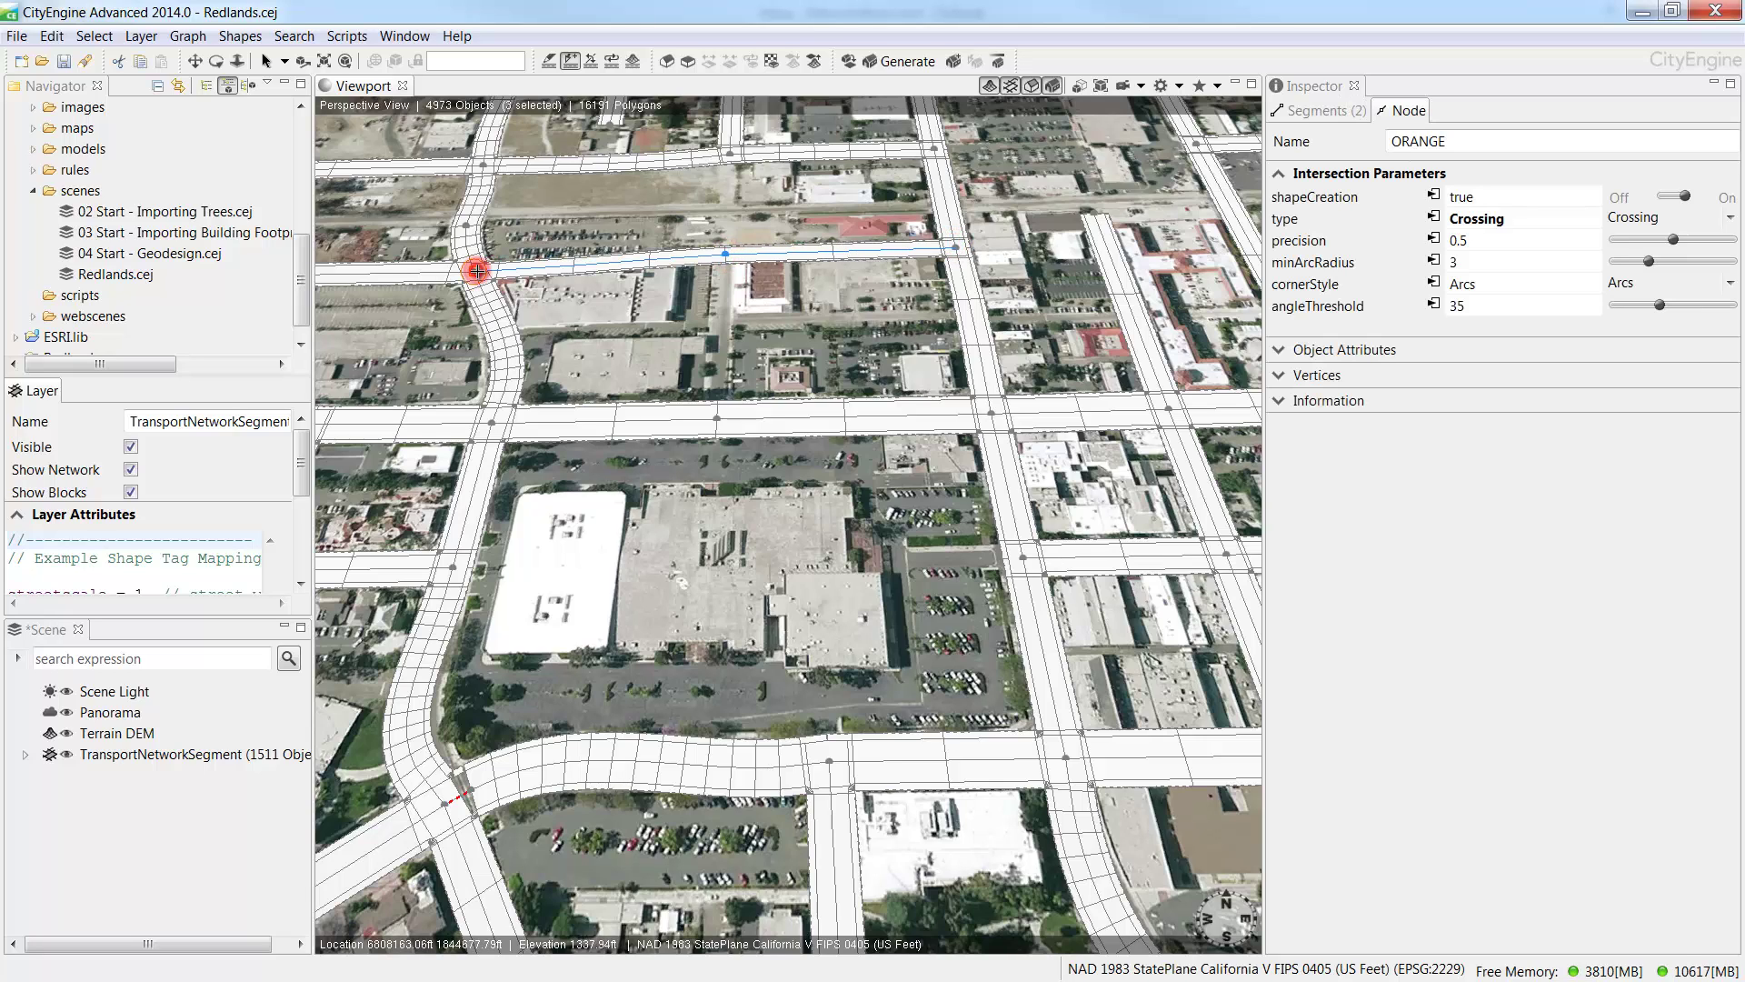
{"action": "left_click", "coordinate": [727, 253]}
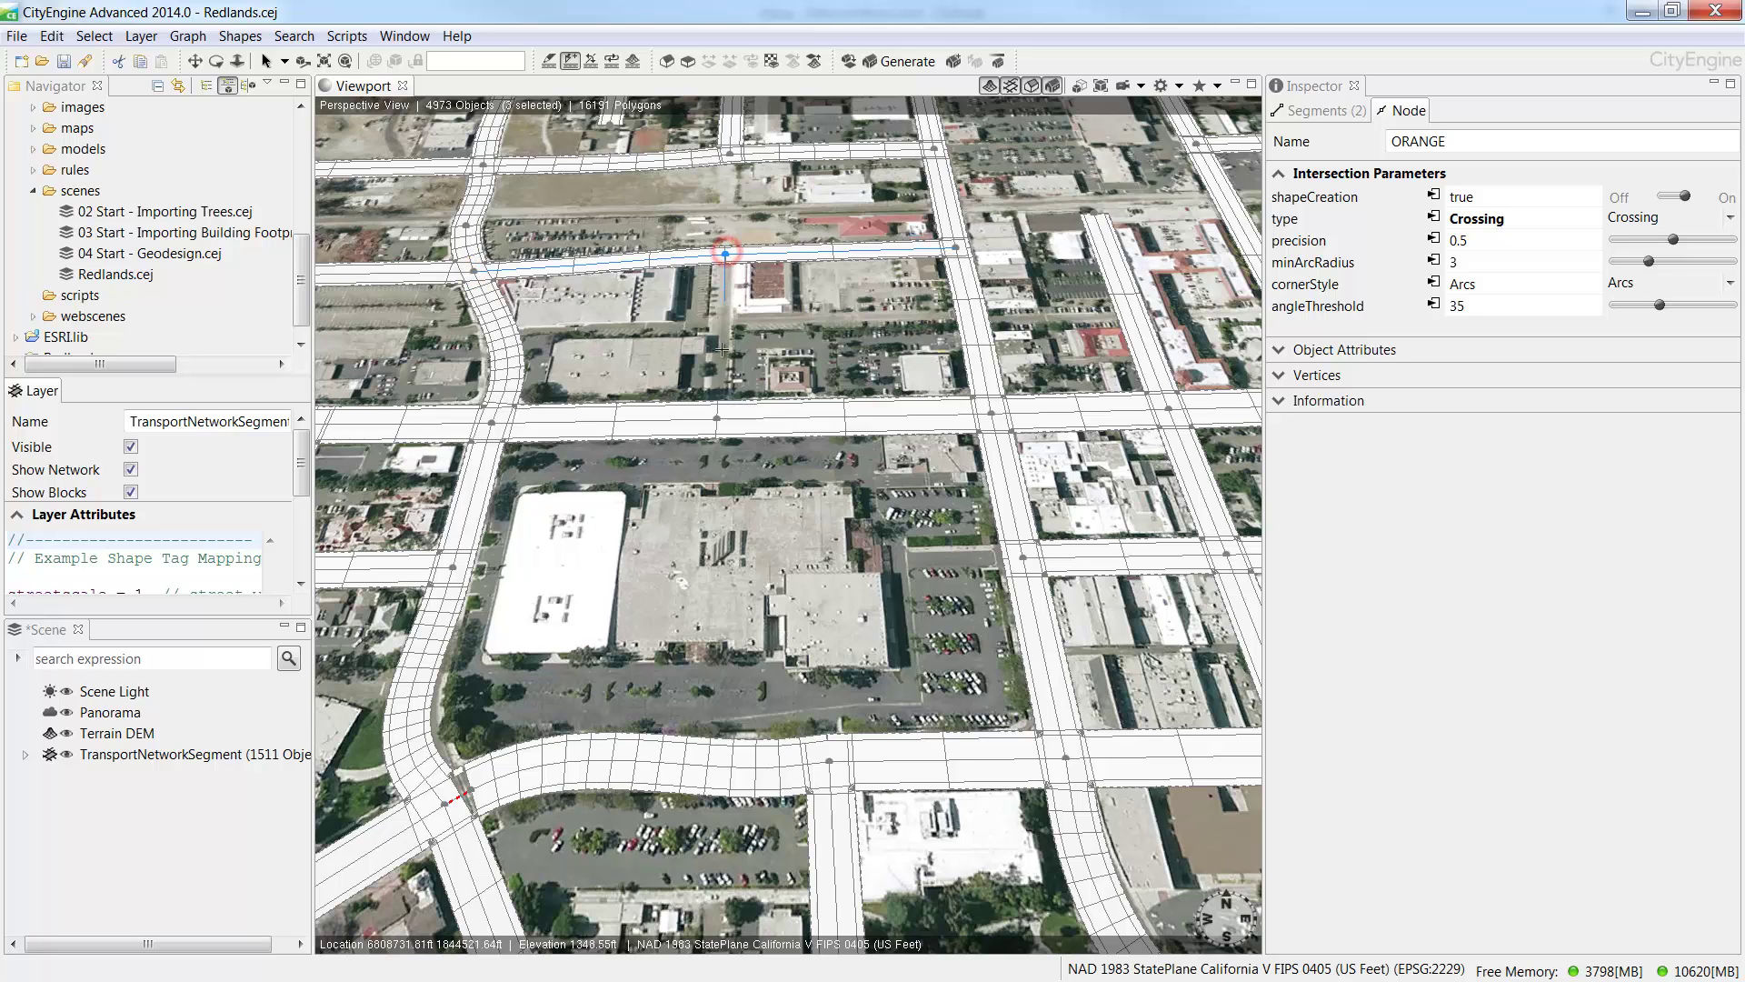
{"action": "left_click", "coordinate": [716, 417]}
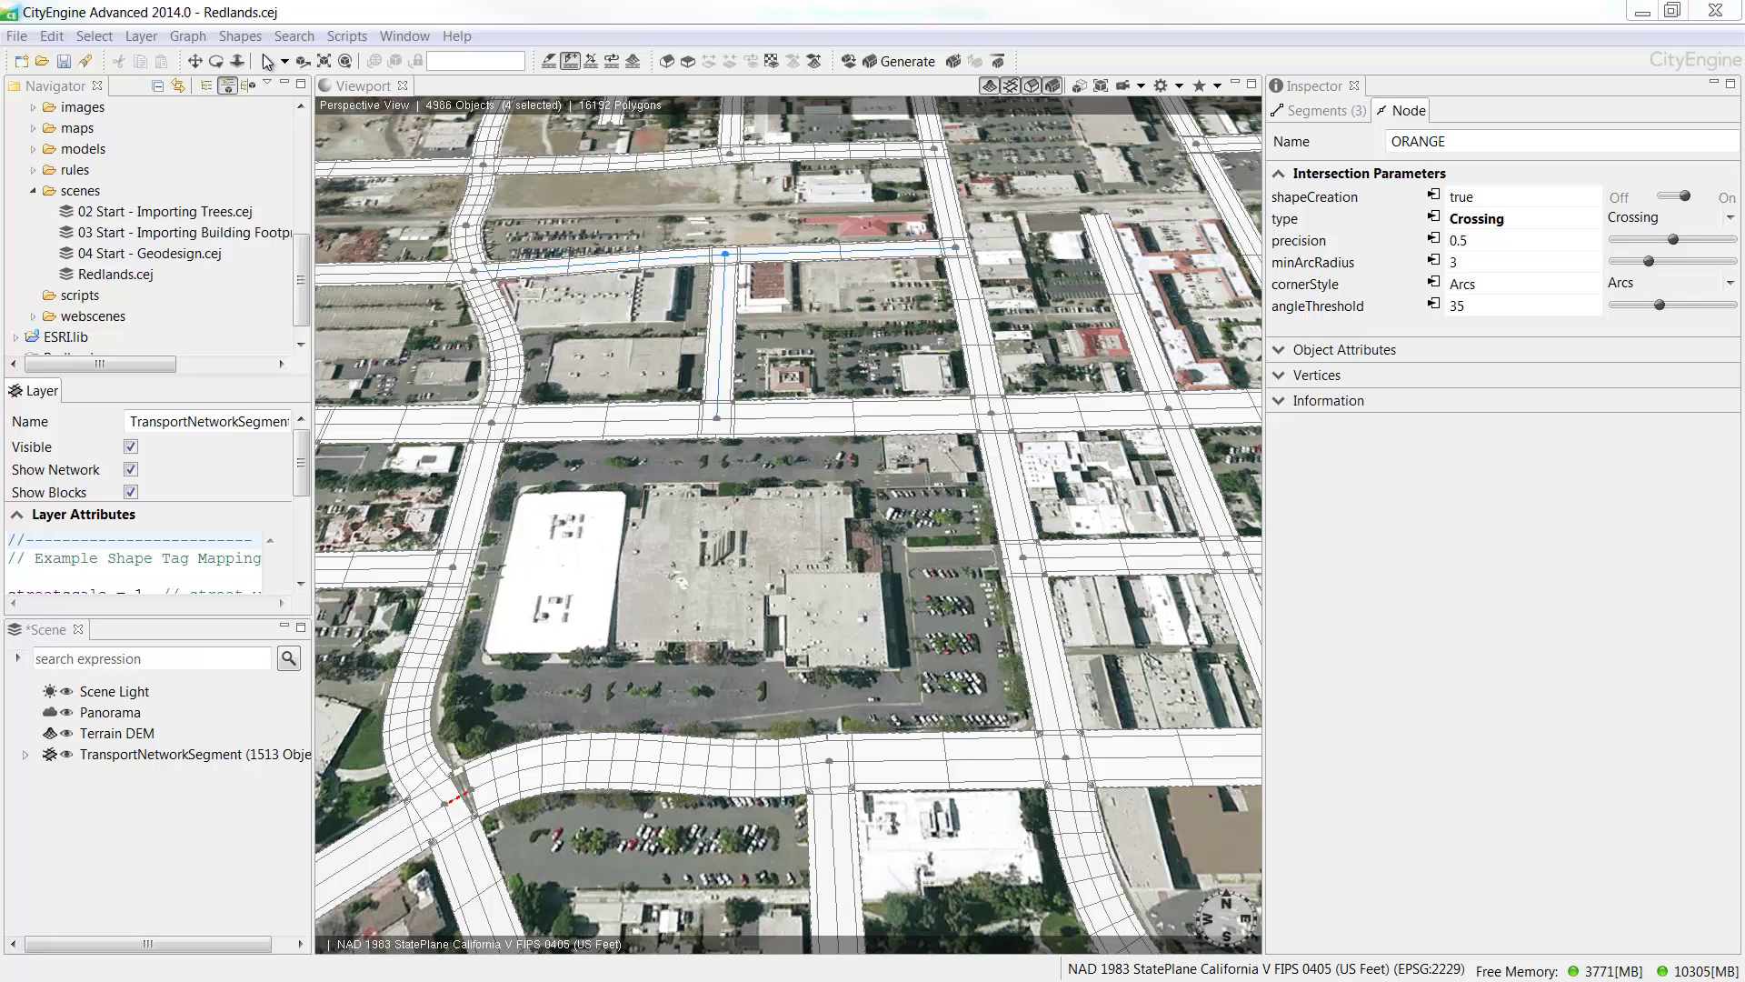
Box-select the lower-left intersection and run Cleanup Graph with horizontal and vertical merge distances of 5.
{"action": "left_click", "coordinate": [265, 61]}
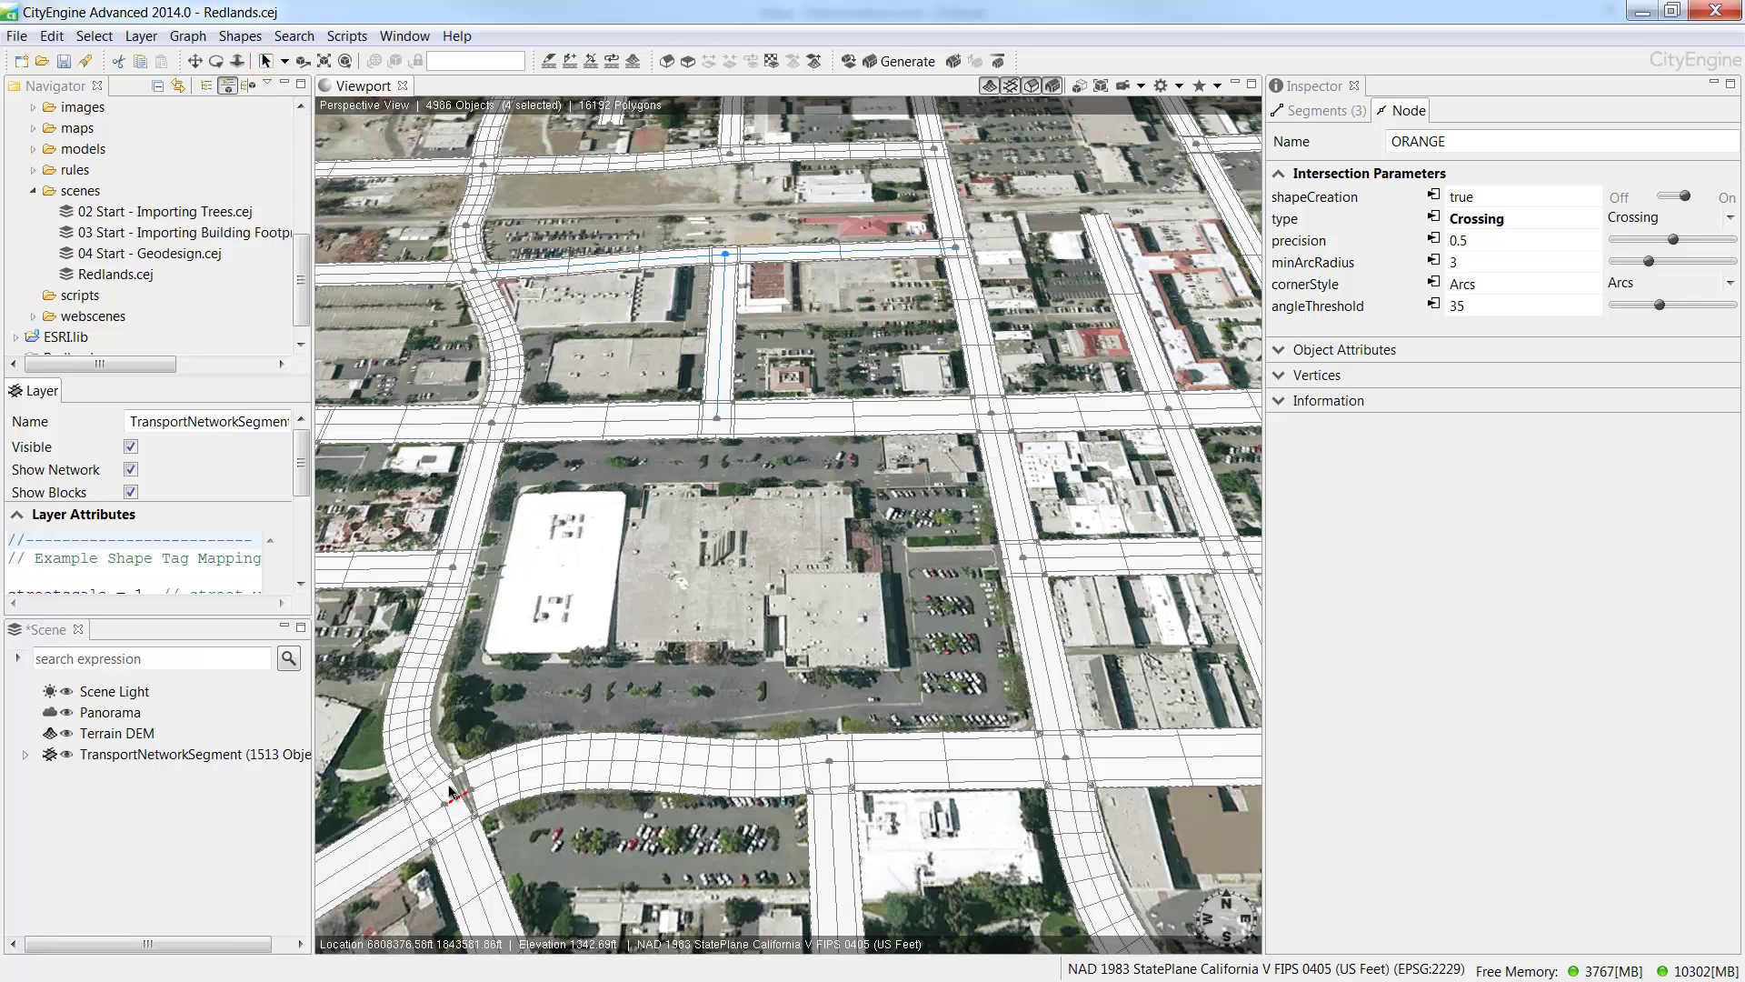
{"action": "left_click_drag", "start_coordinate": [477, 803], "coordinate": [444, 792]}
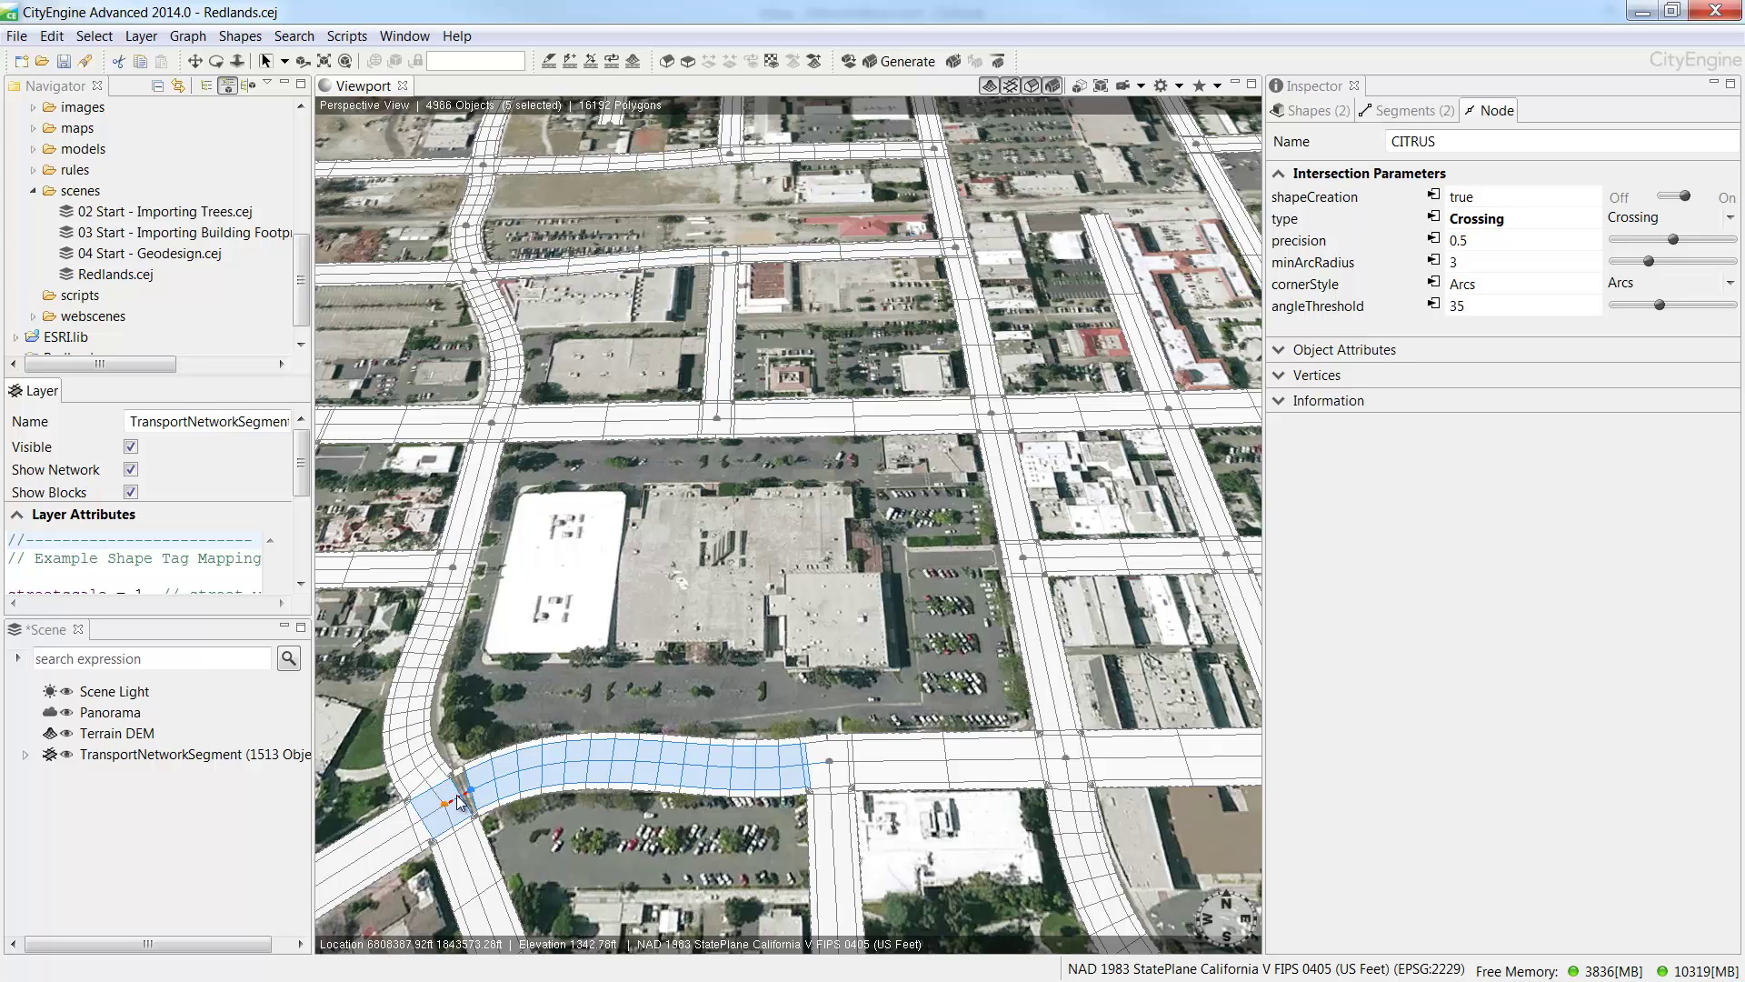
{"action": "right_click", "coordinate": [455, 798]}
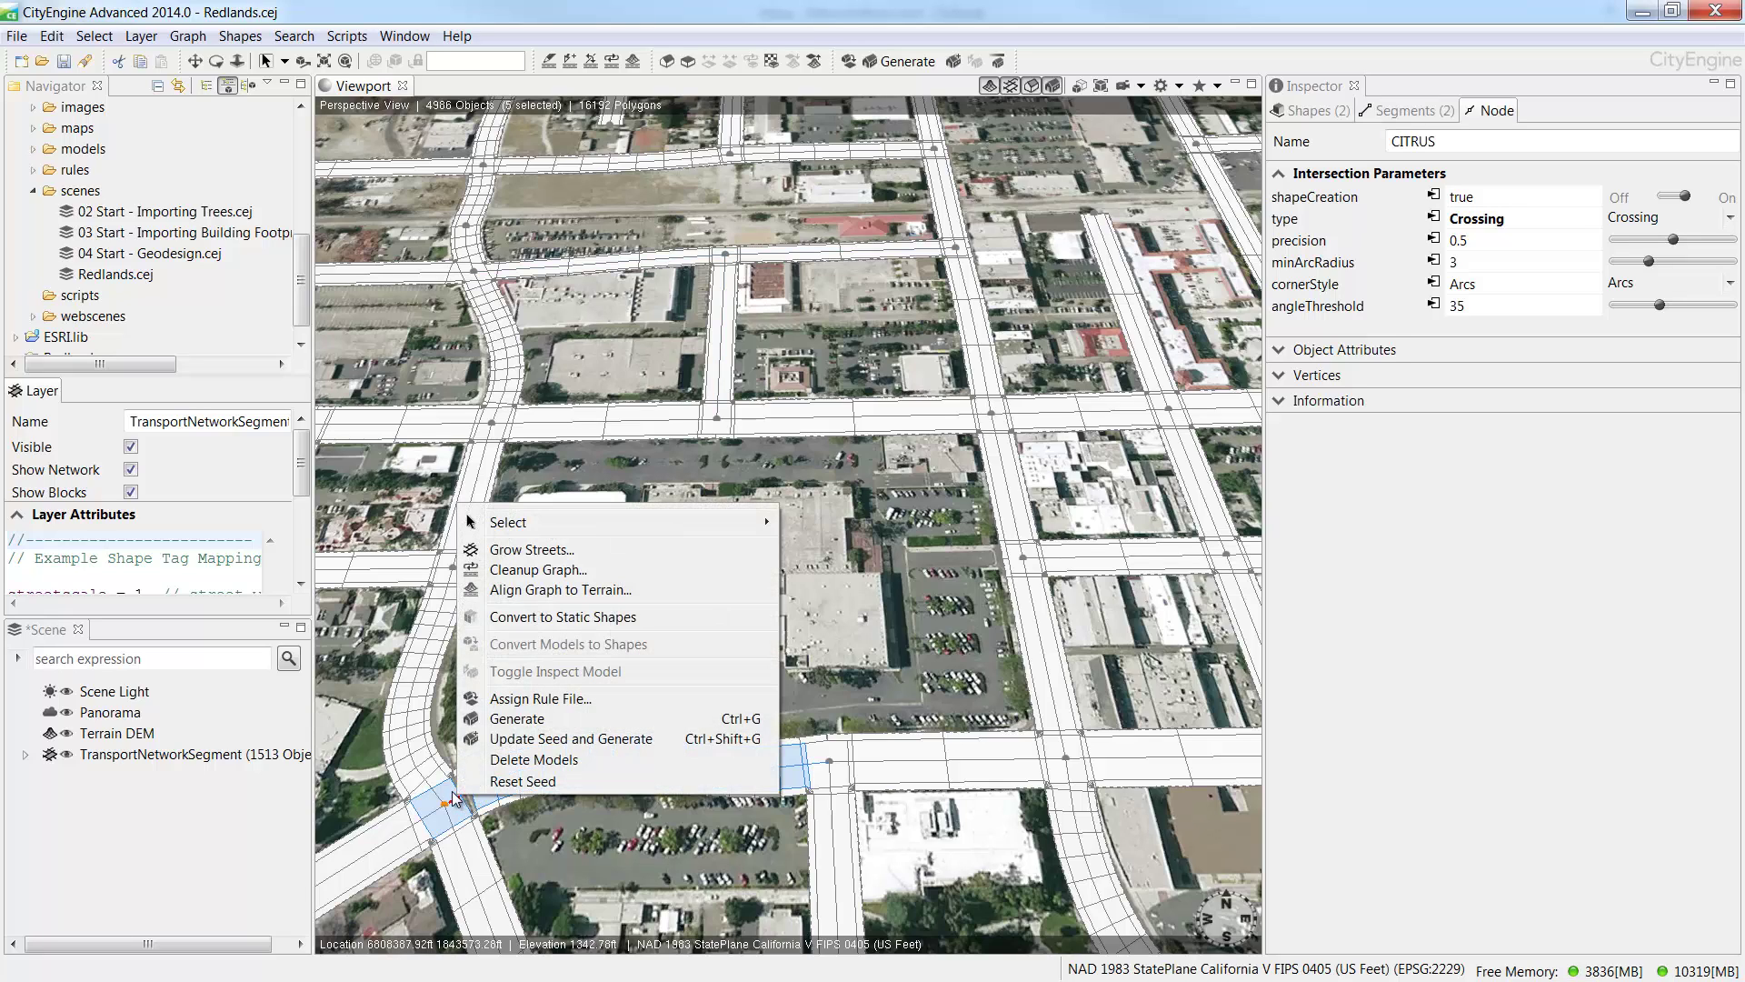
{"action": "left_click", "coordinate": [515, 576]}
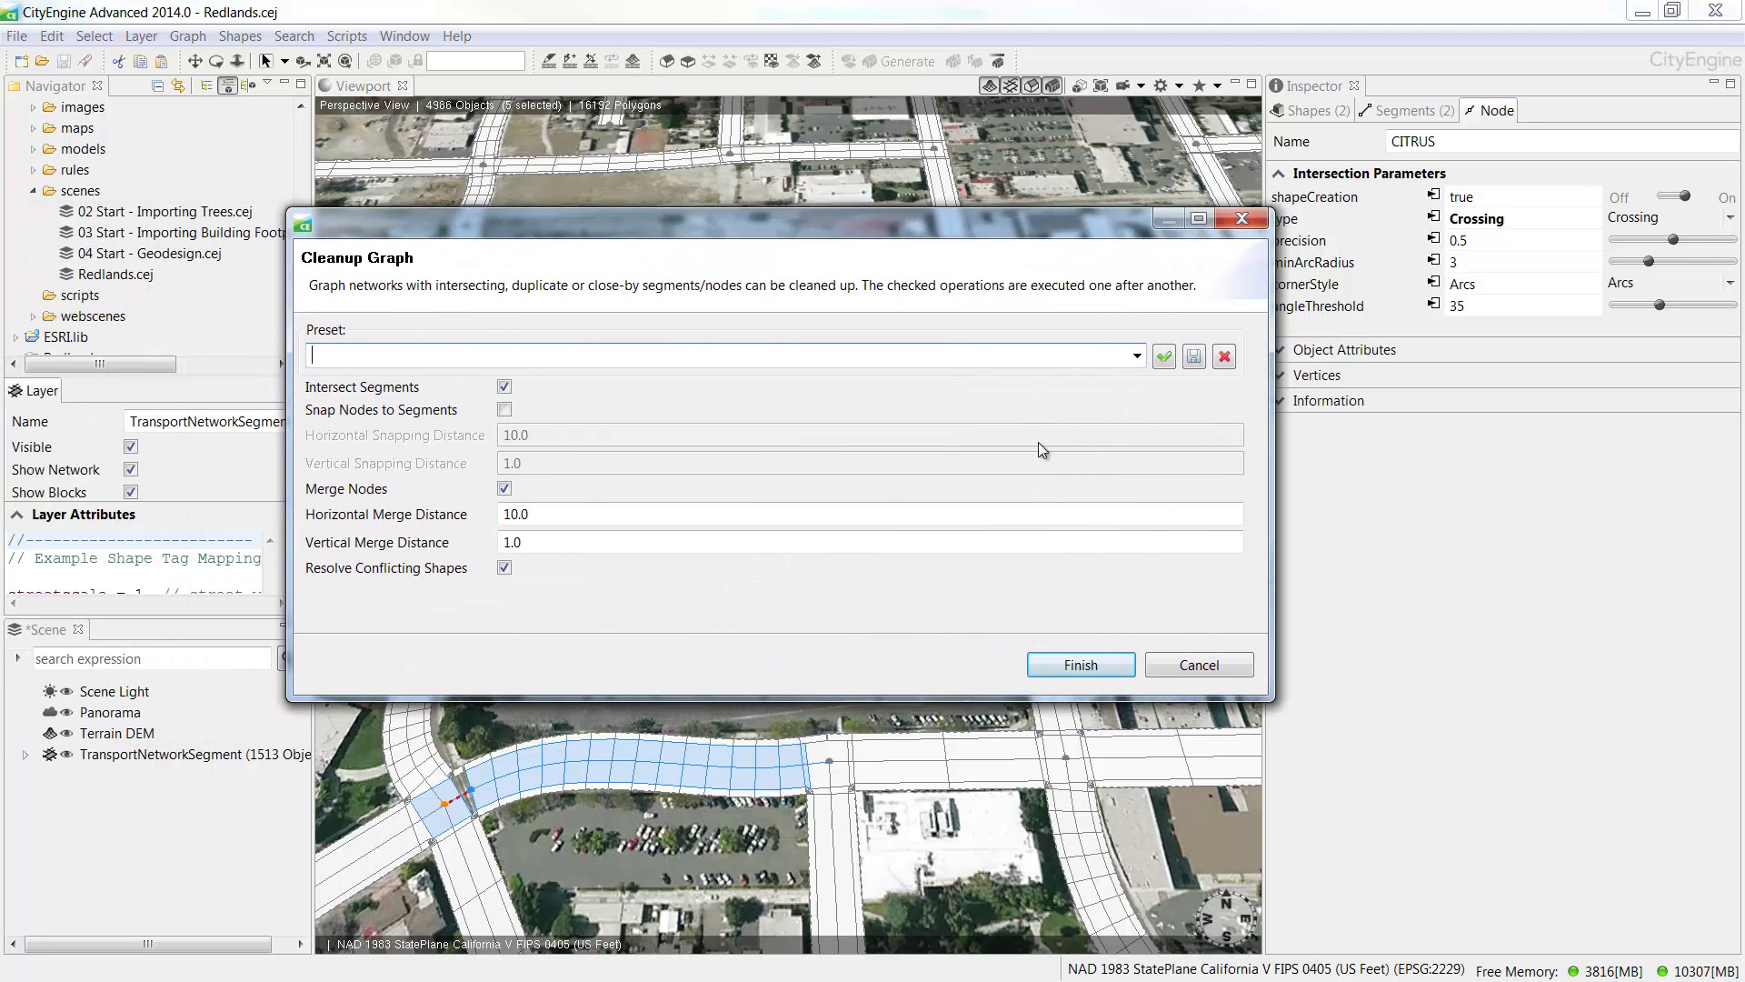
{"action": "double_click", "coordinate": [555, 514]}
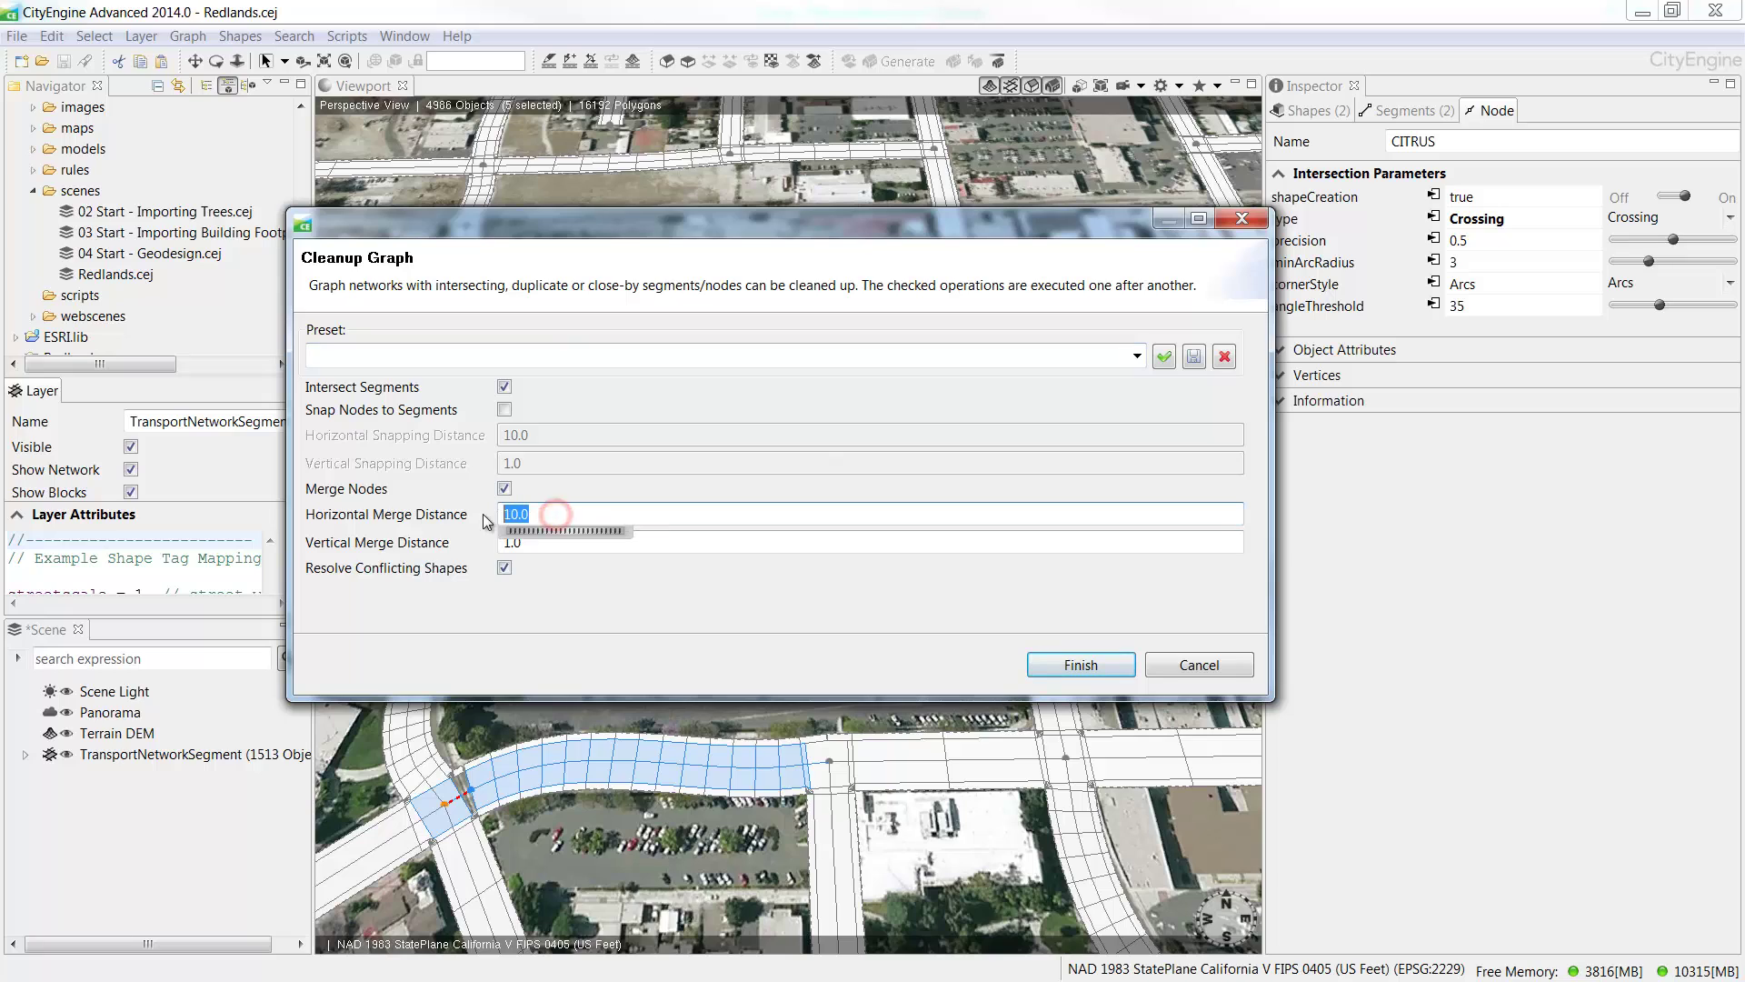
{"action": "type", "text": "5"}
{"action": "double_click", "coordinate": [530, 545]}
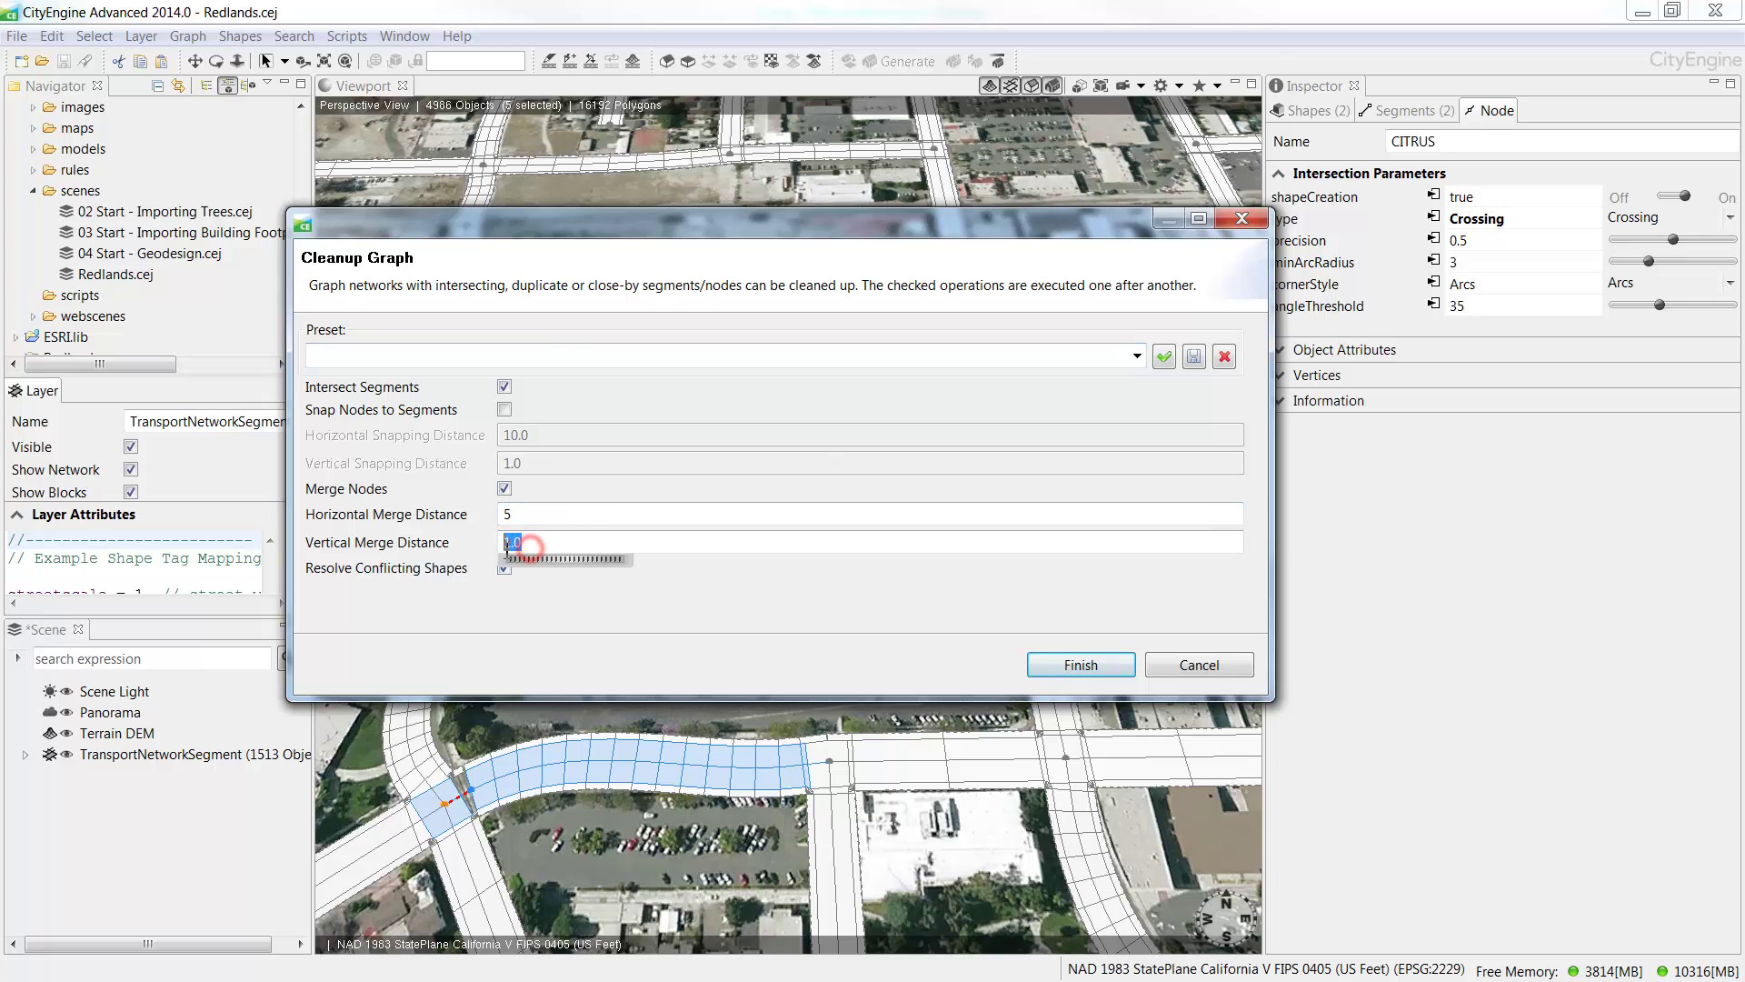
{"action": "type", "text": "5"}
{"action": "left_click", "coordinate": [1043, 666]}
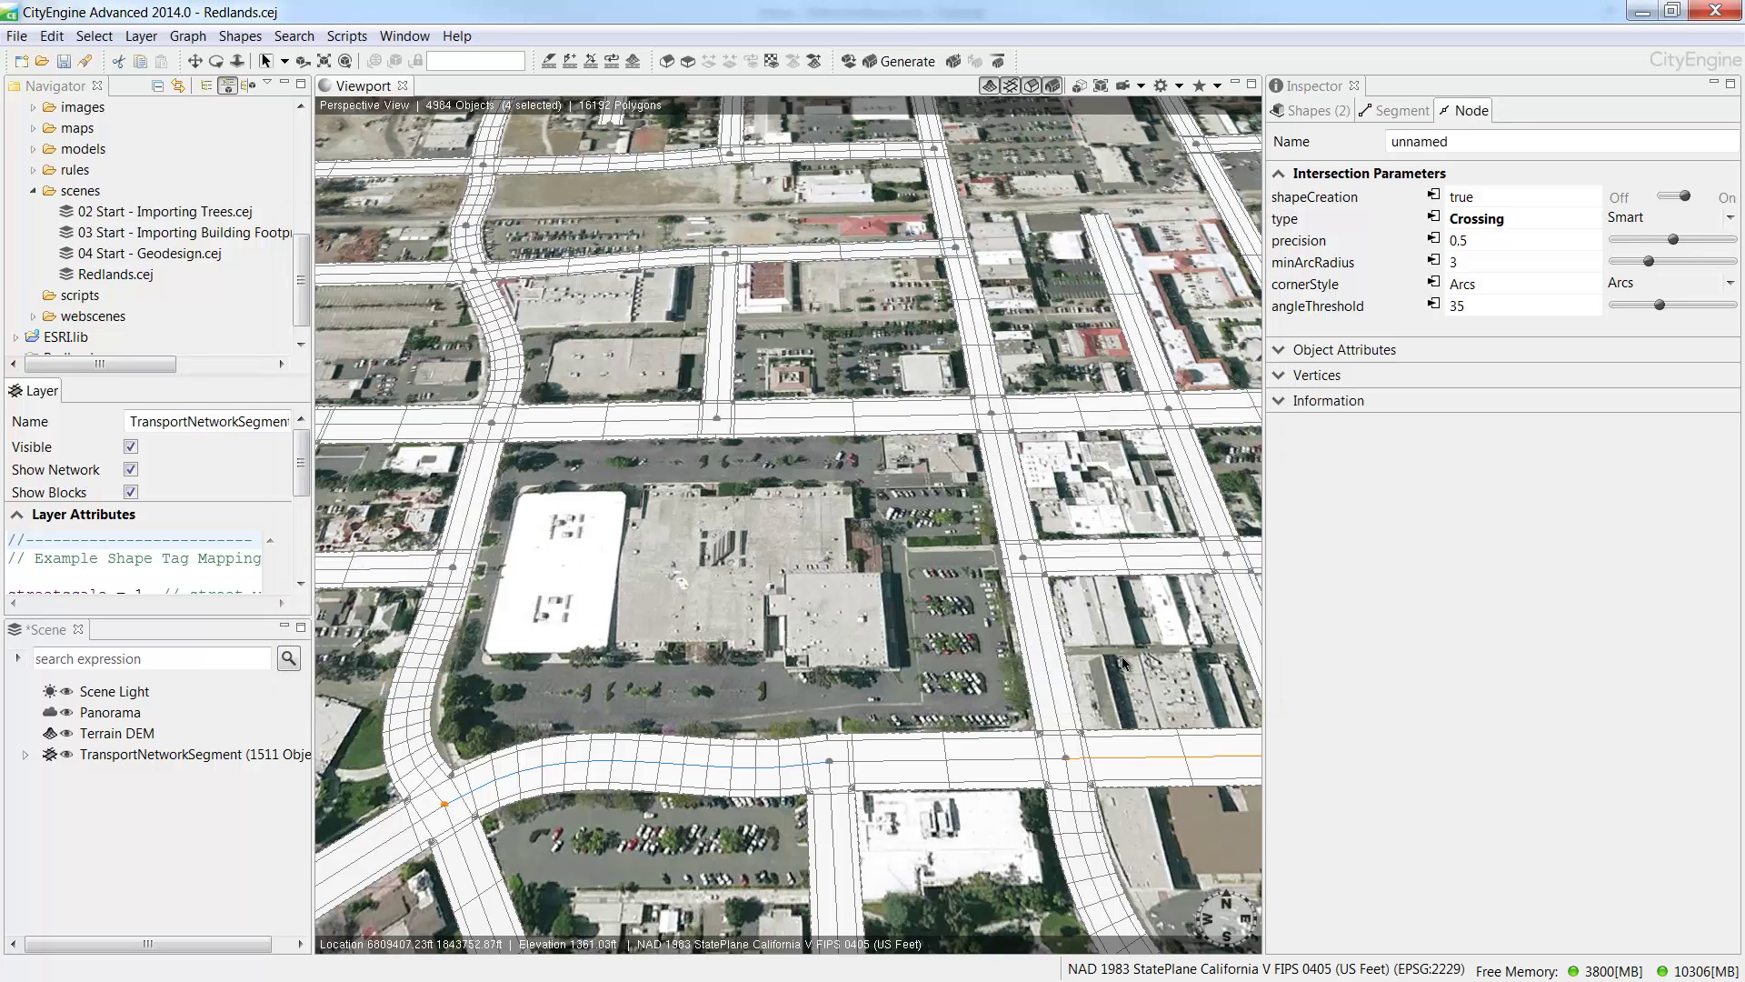
Select every object in the TransportNetworkSegment layer.
{"action": "left_click", "coordinate": [125, 762]}
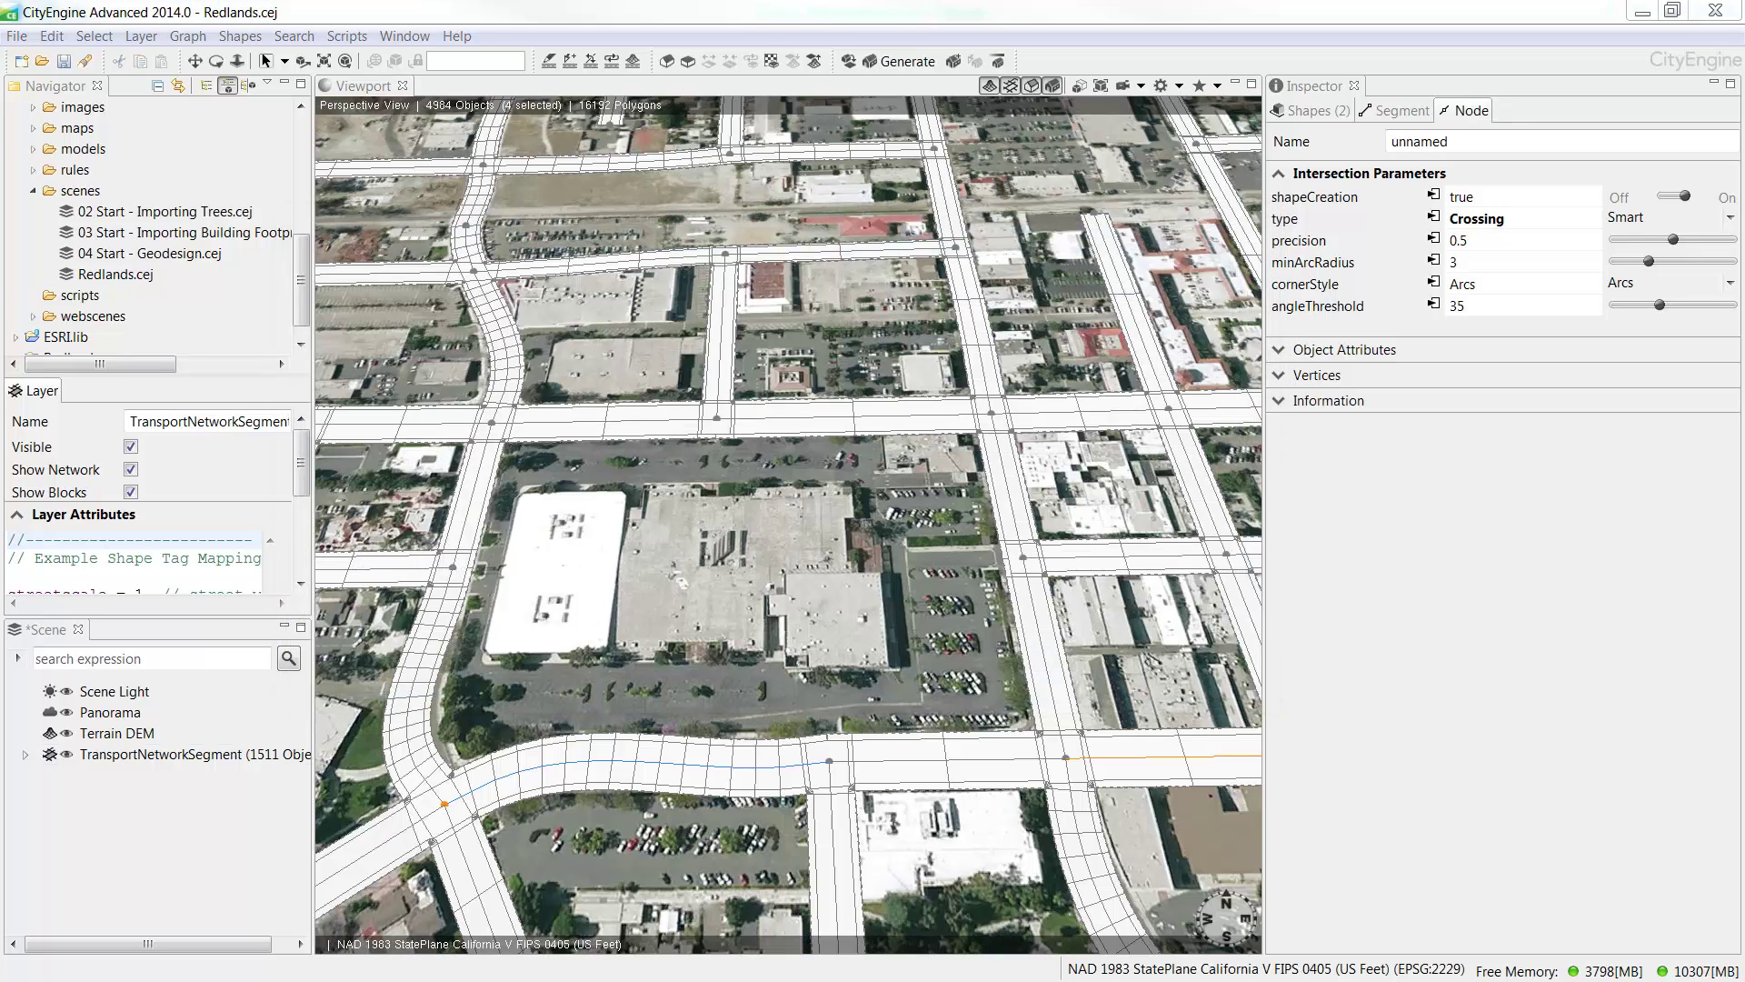
{"action": "right_click", "coordinate": [118, 756]}
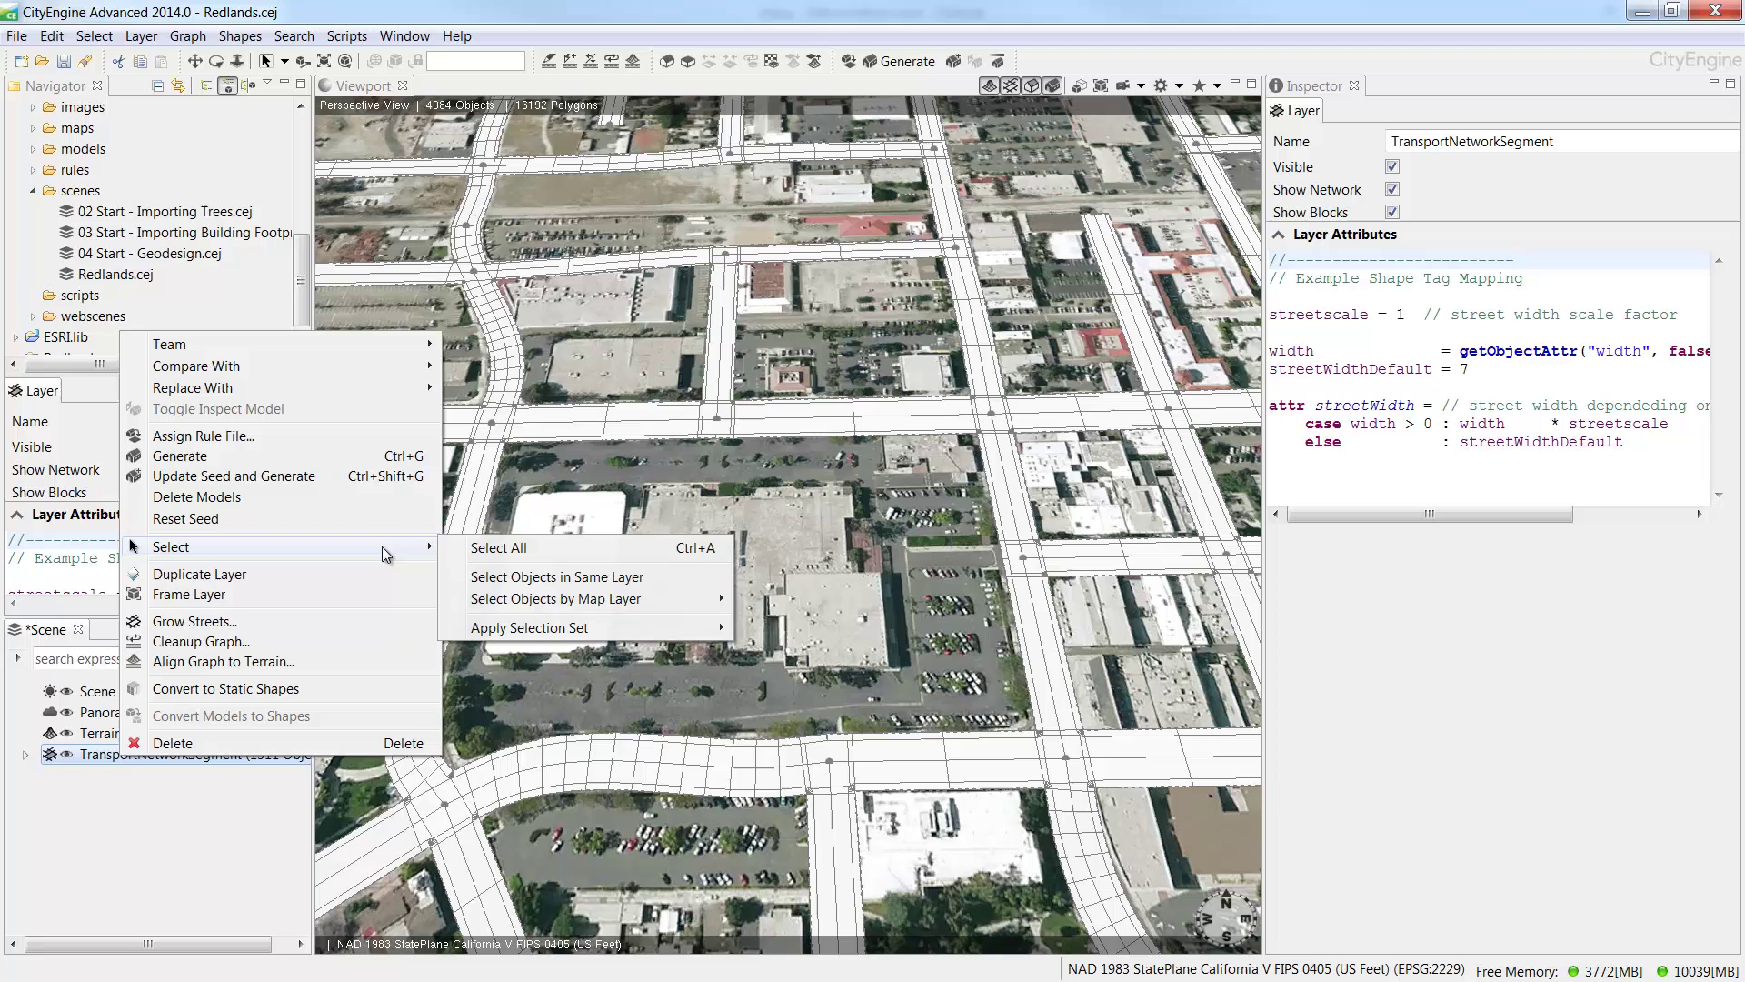
{"action": "mouse_move", "coordinate": [388, 546]}
{"action": "left_click", "coordinate": [525, 576]}
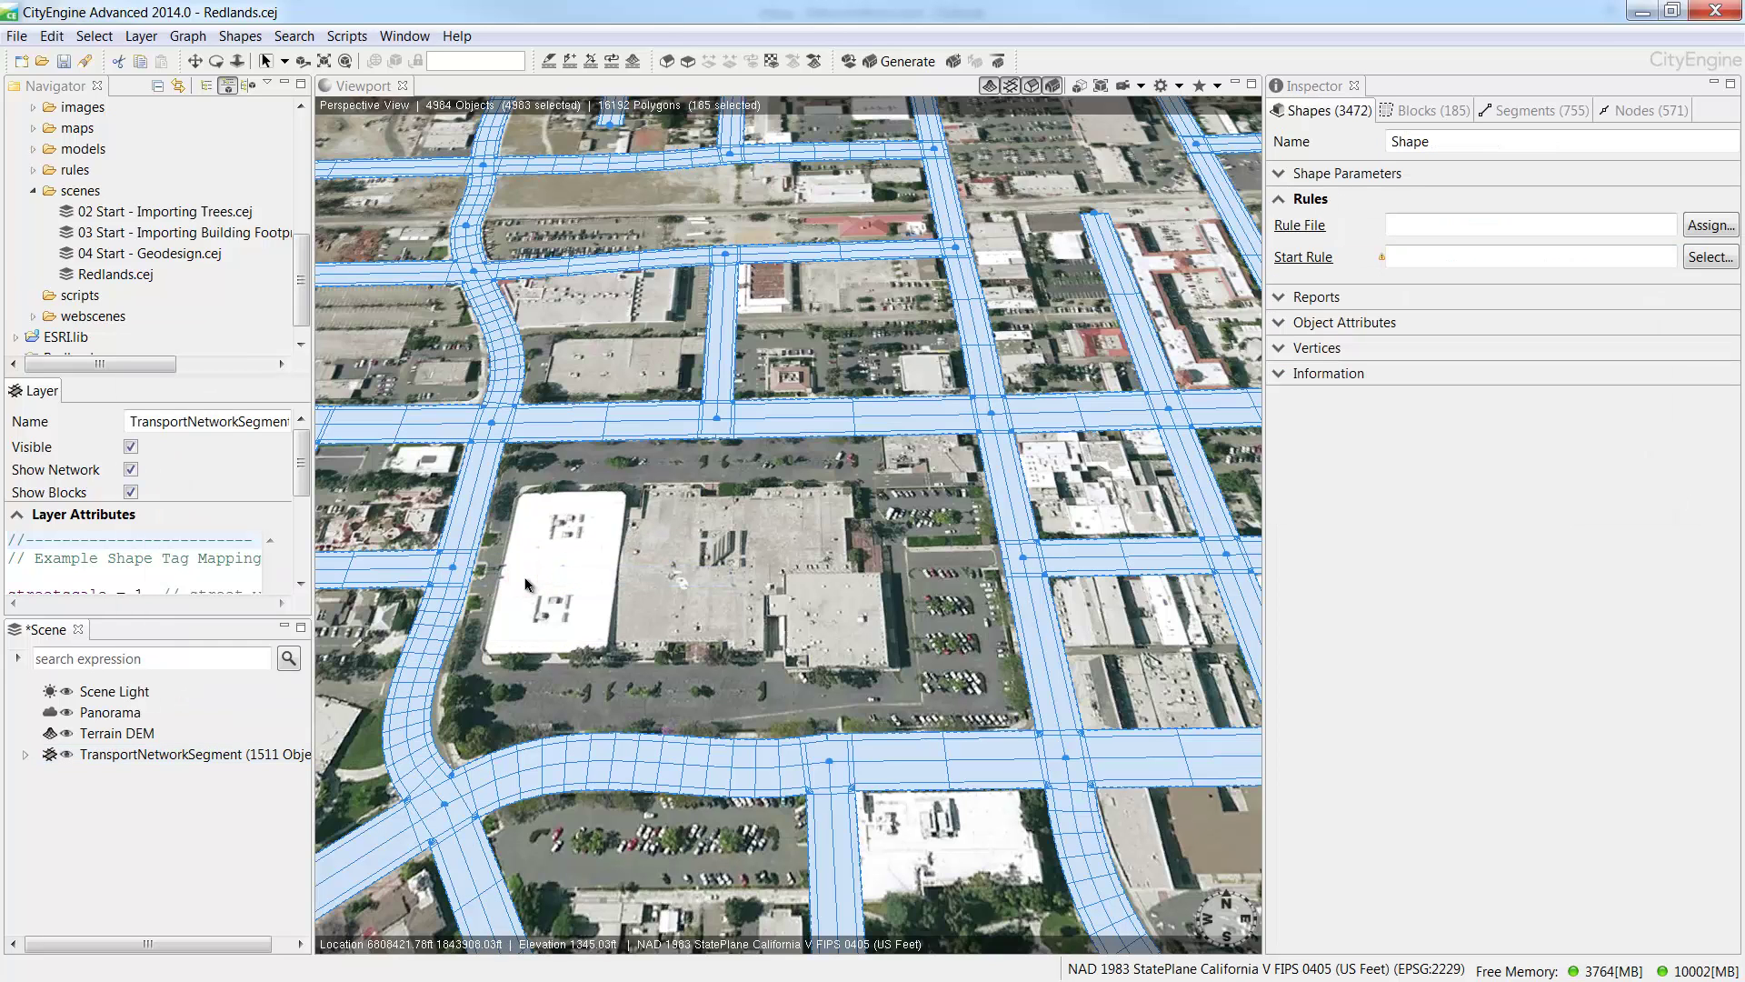
Assign Essential_Street.cga from the rules folder to the selected street shapes.
{"action": "left_click_drag", "start_coordinate": [303, 255], "coordinate": [303, 135]}
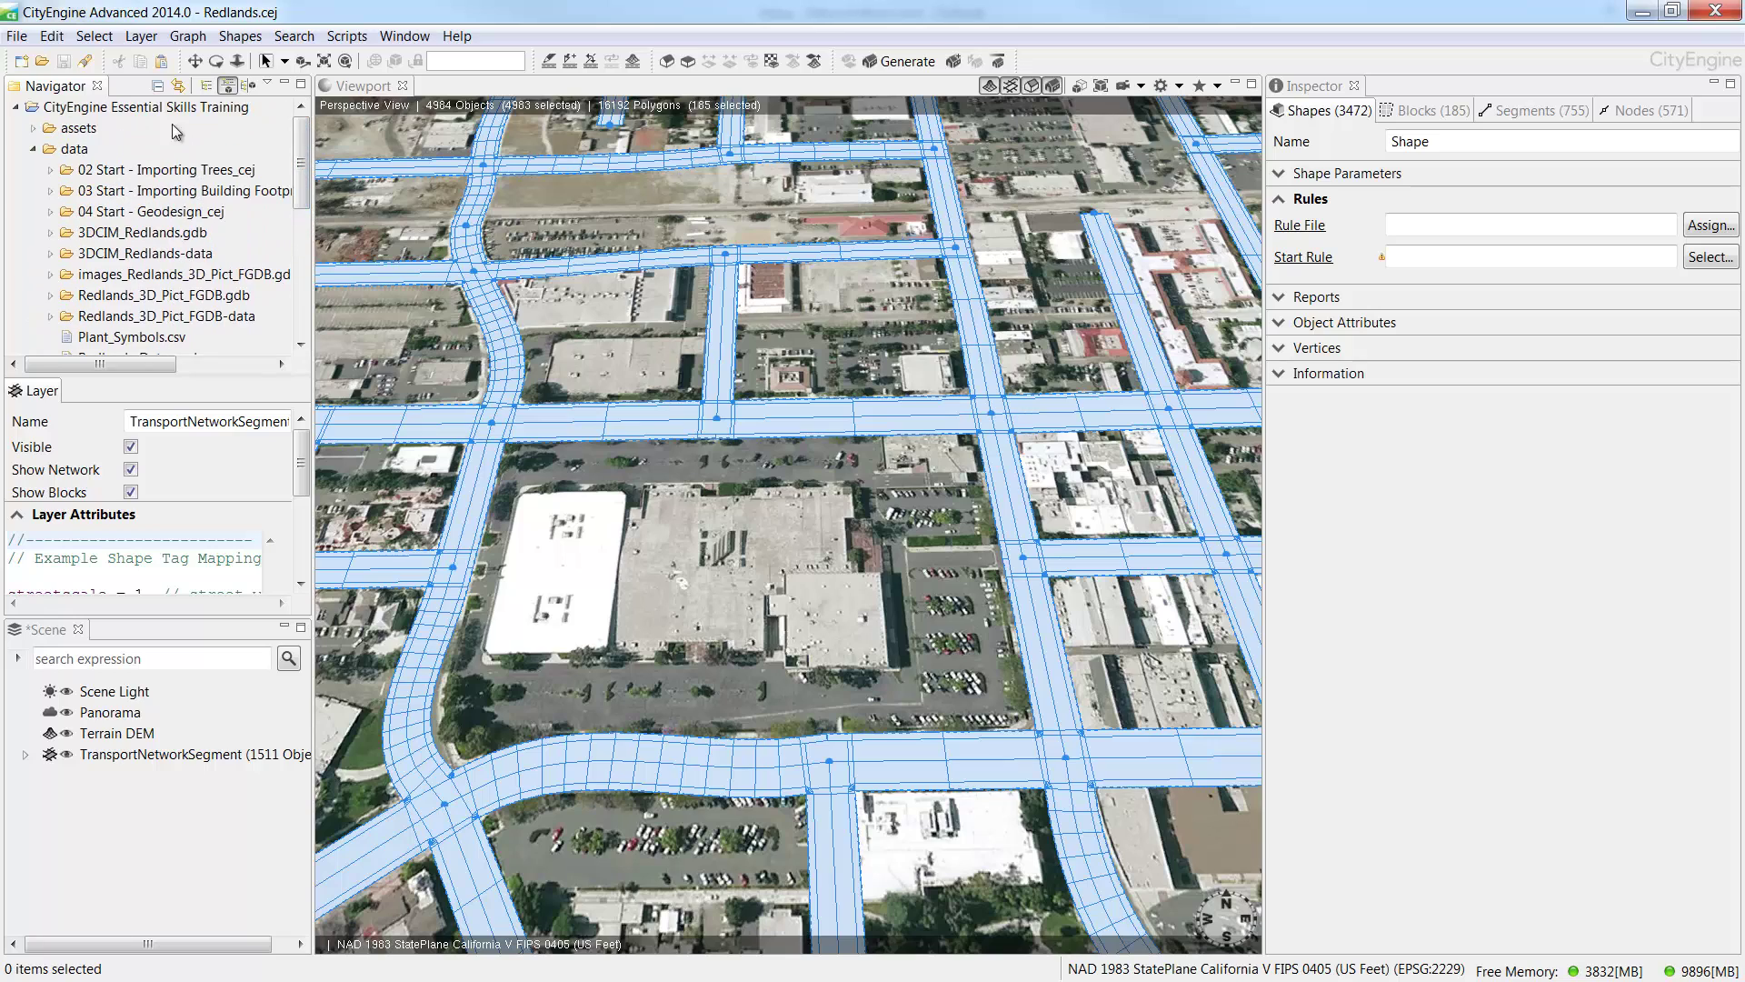
{"action": "left_click", "coordinate": [33, 149]}
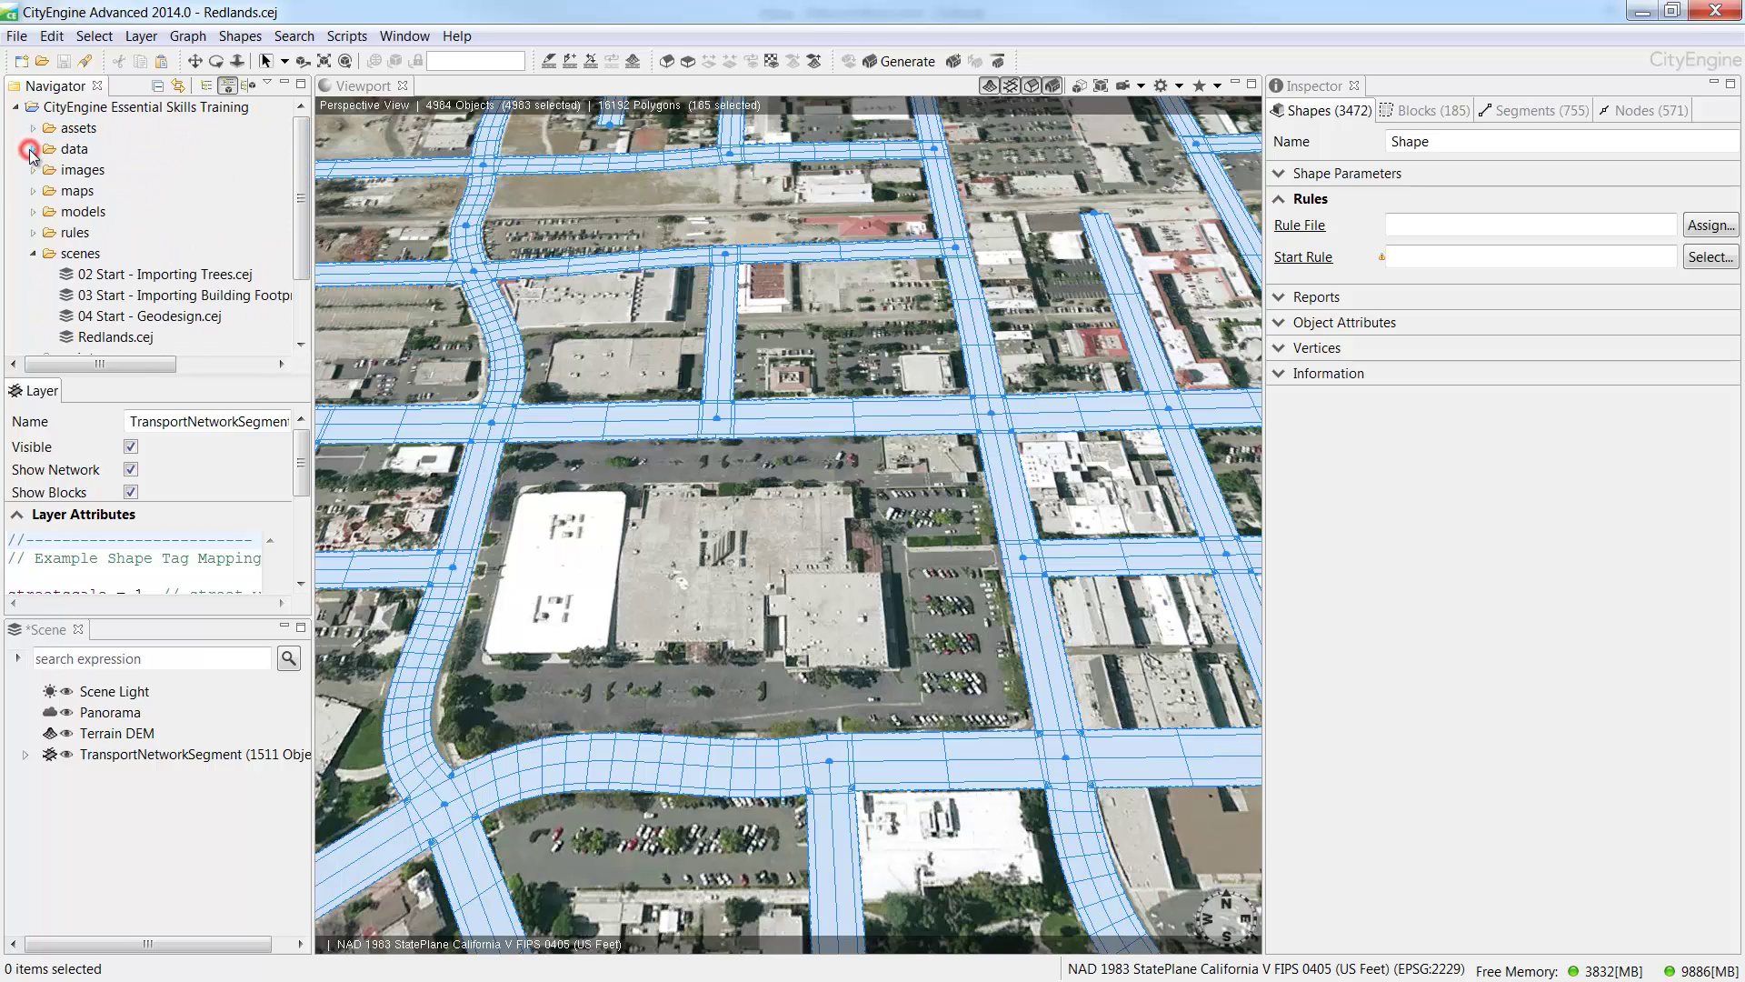
{"action": "left_click", "coordinate": [33, 232]}
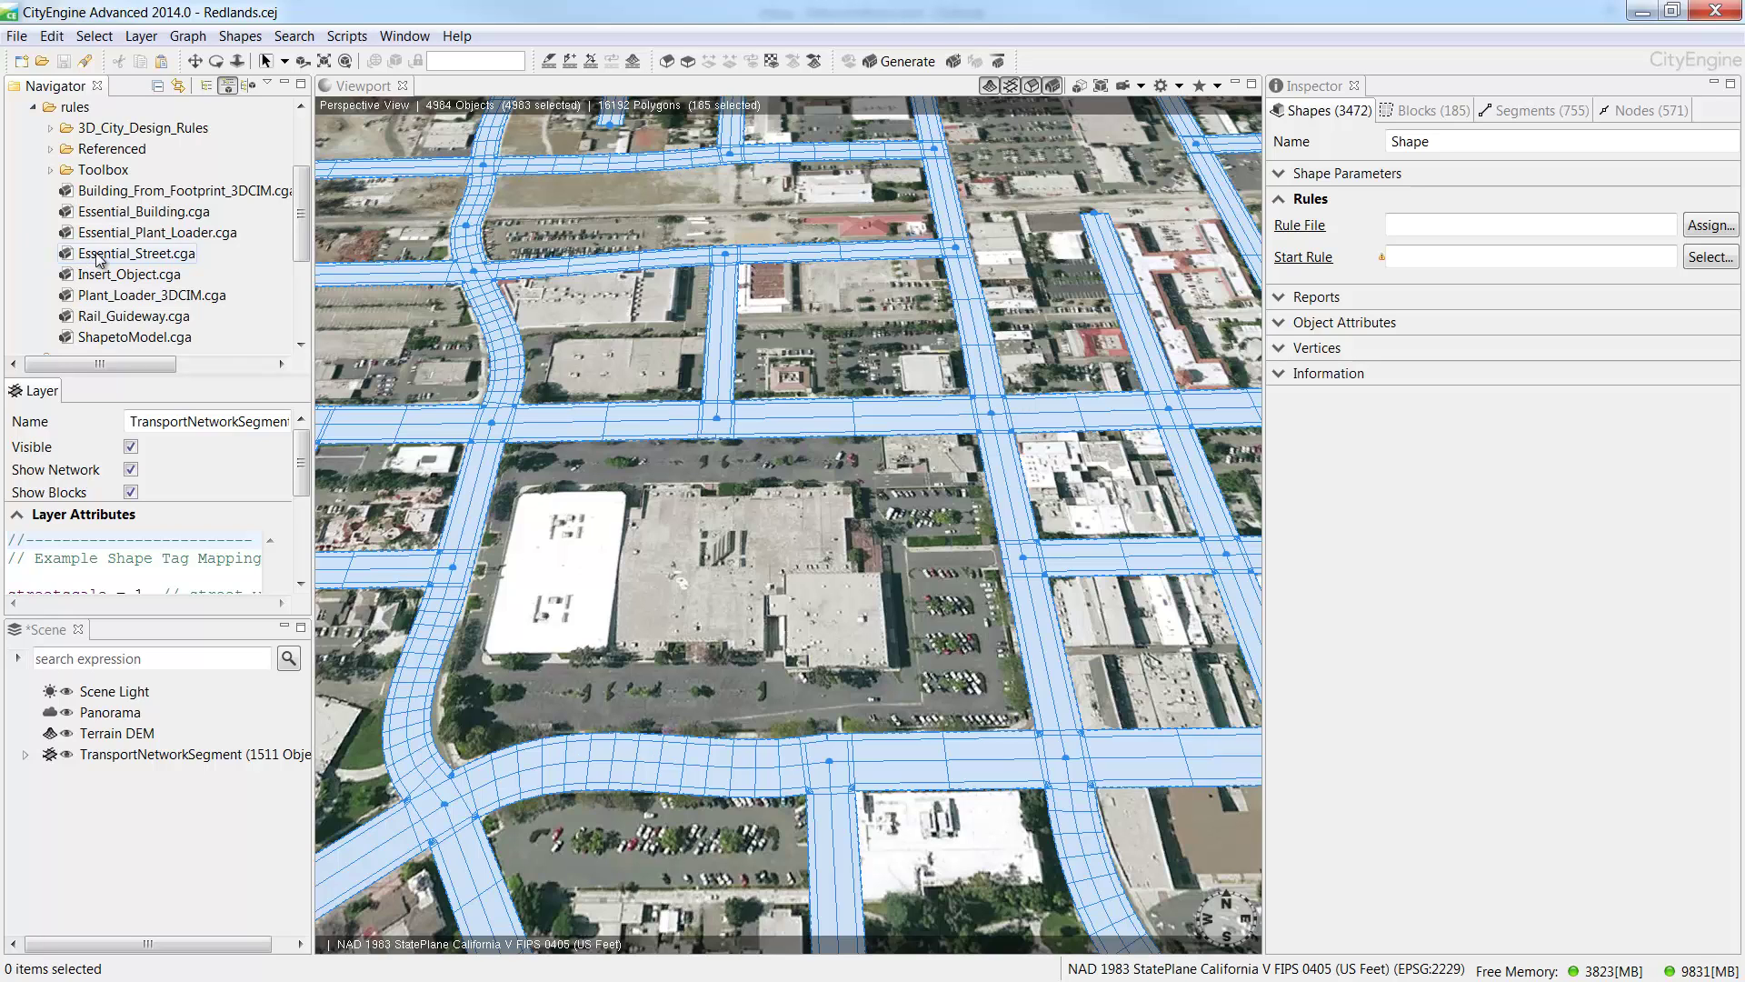
{"action": "left_click_drag", "start_coordinate": [91, 253], "coordinate": [589, 433]}
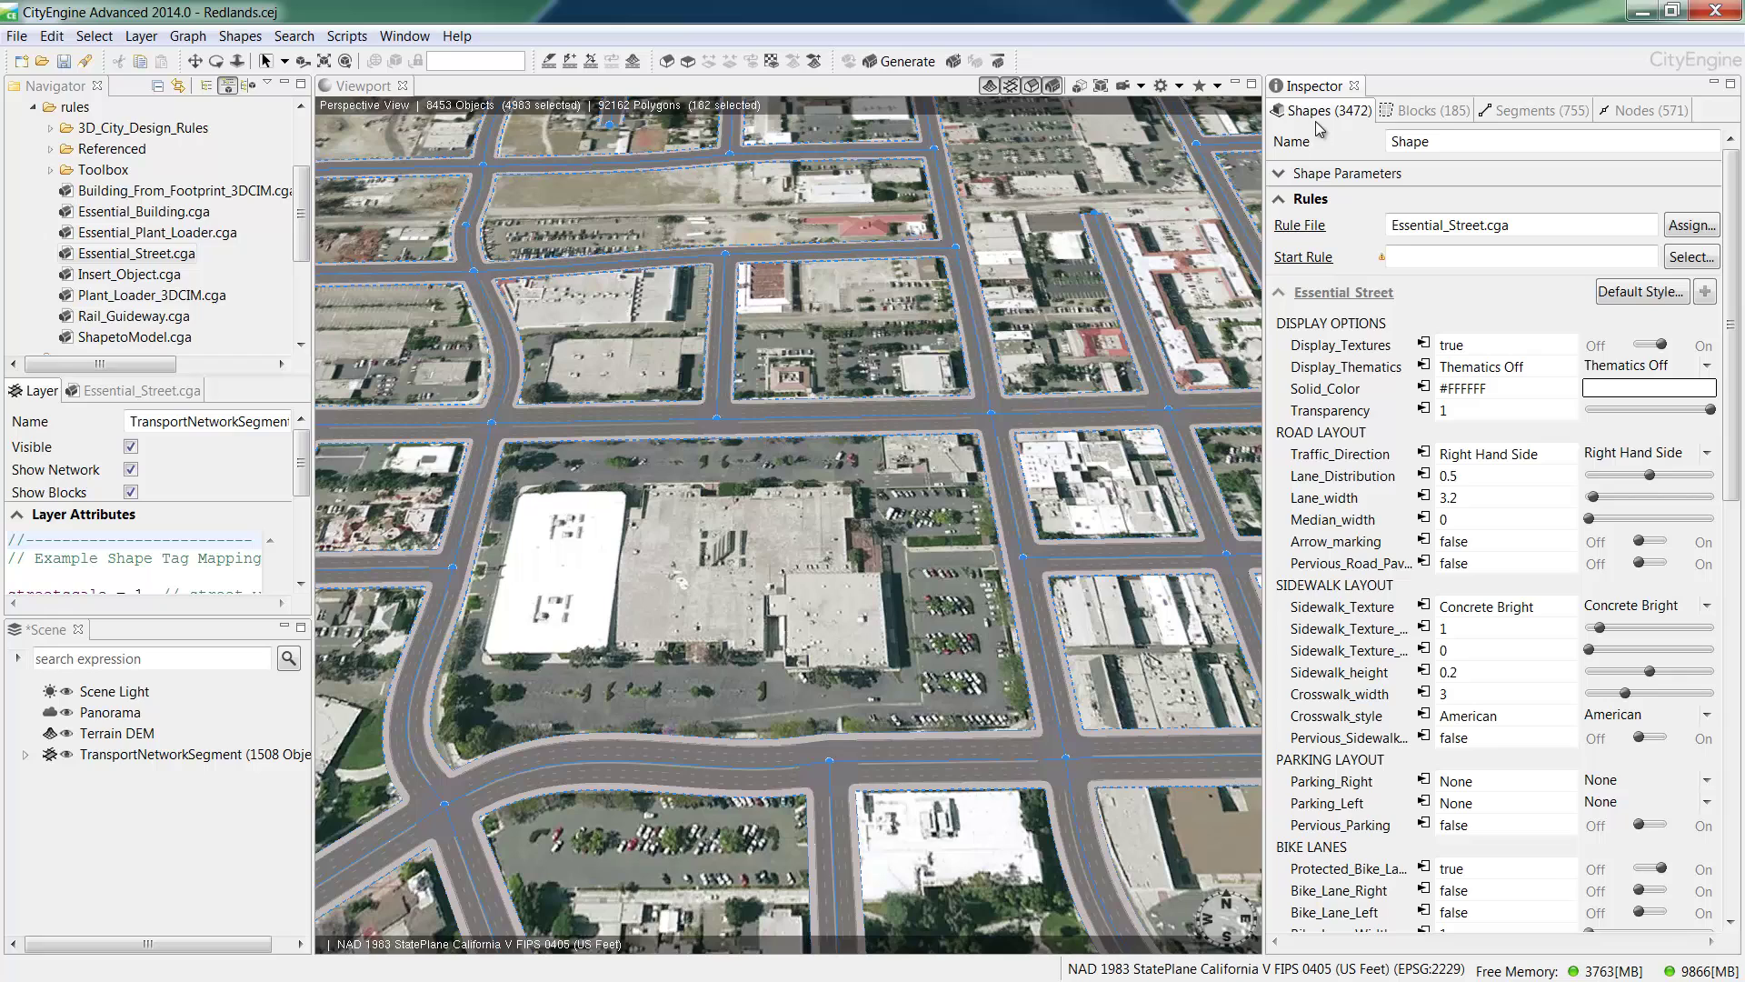
Jump to the saved downtown view and select the street segments at the intersection.
{"action": "left_click_drag", "start_coordinate": [1729, 173], "coordinate": [1731, 263]}
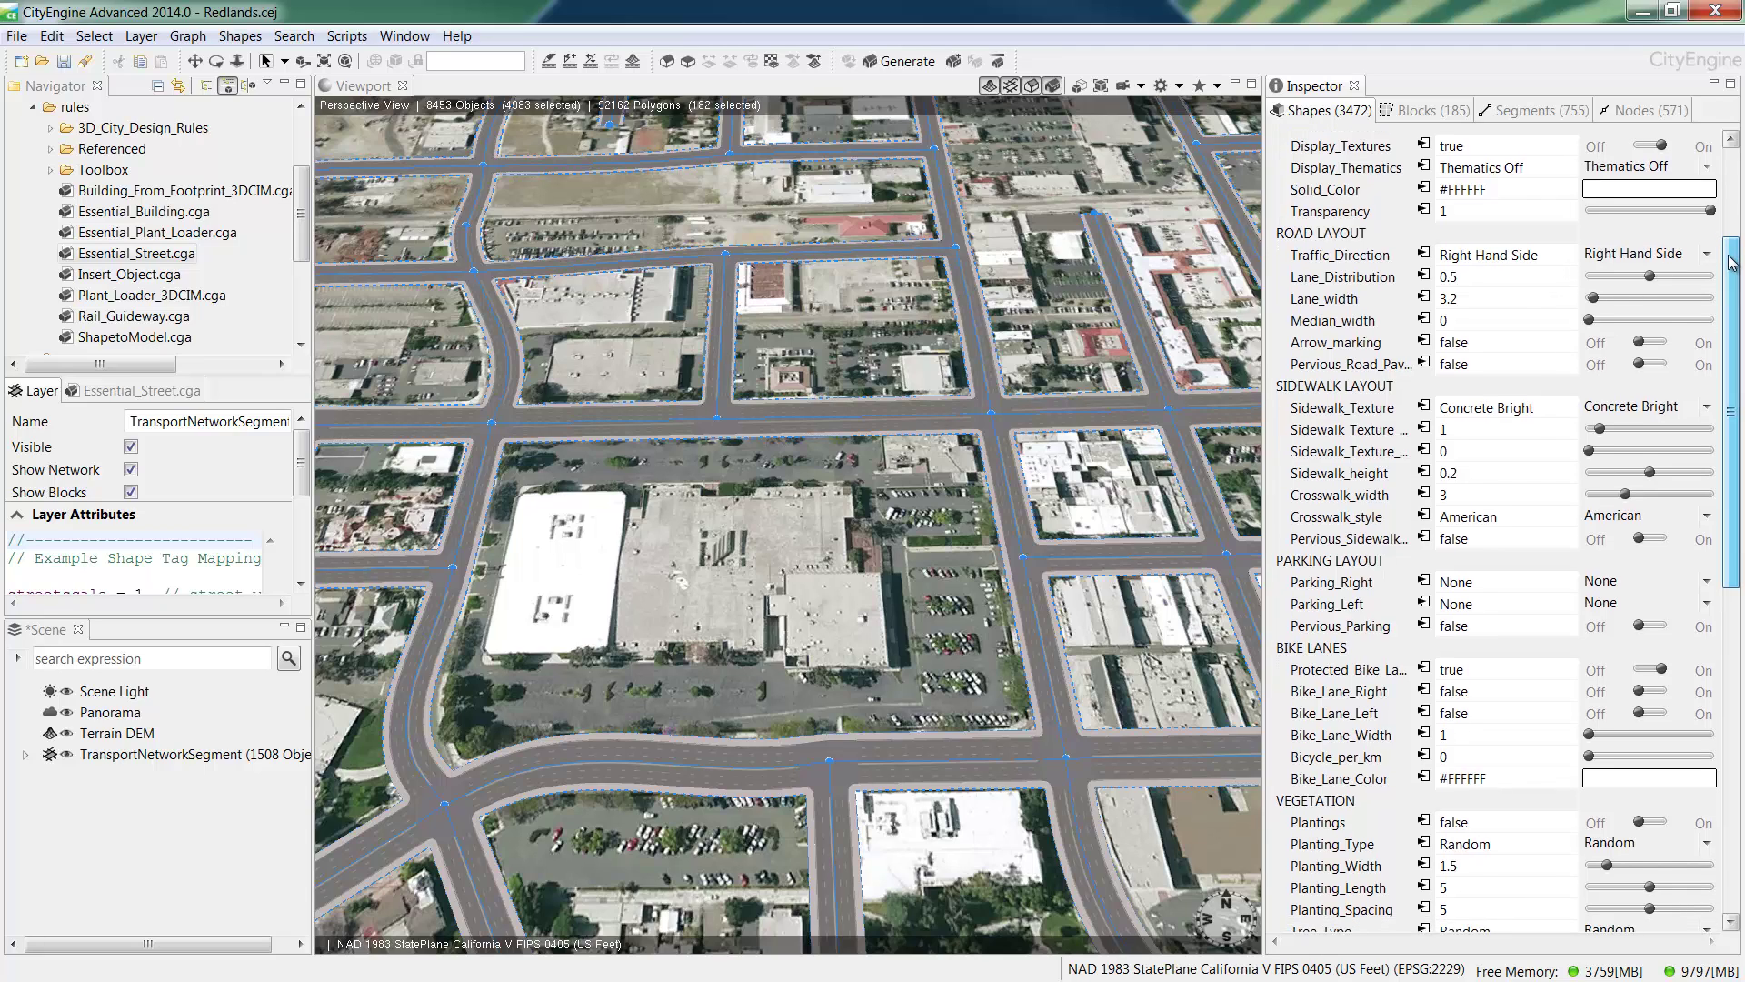
{"action": "mouse_move", "coordinate": [1372, 316]}
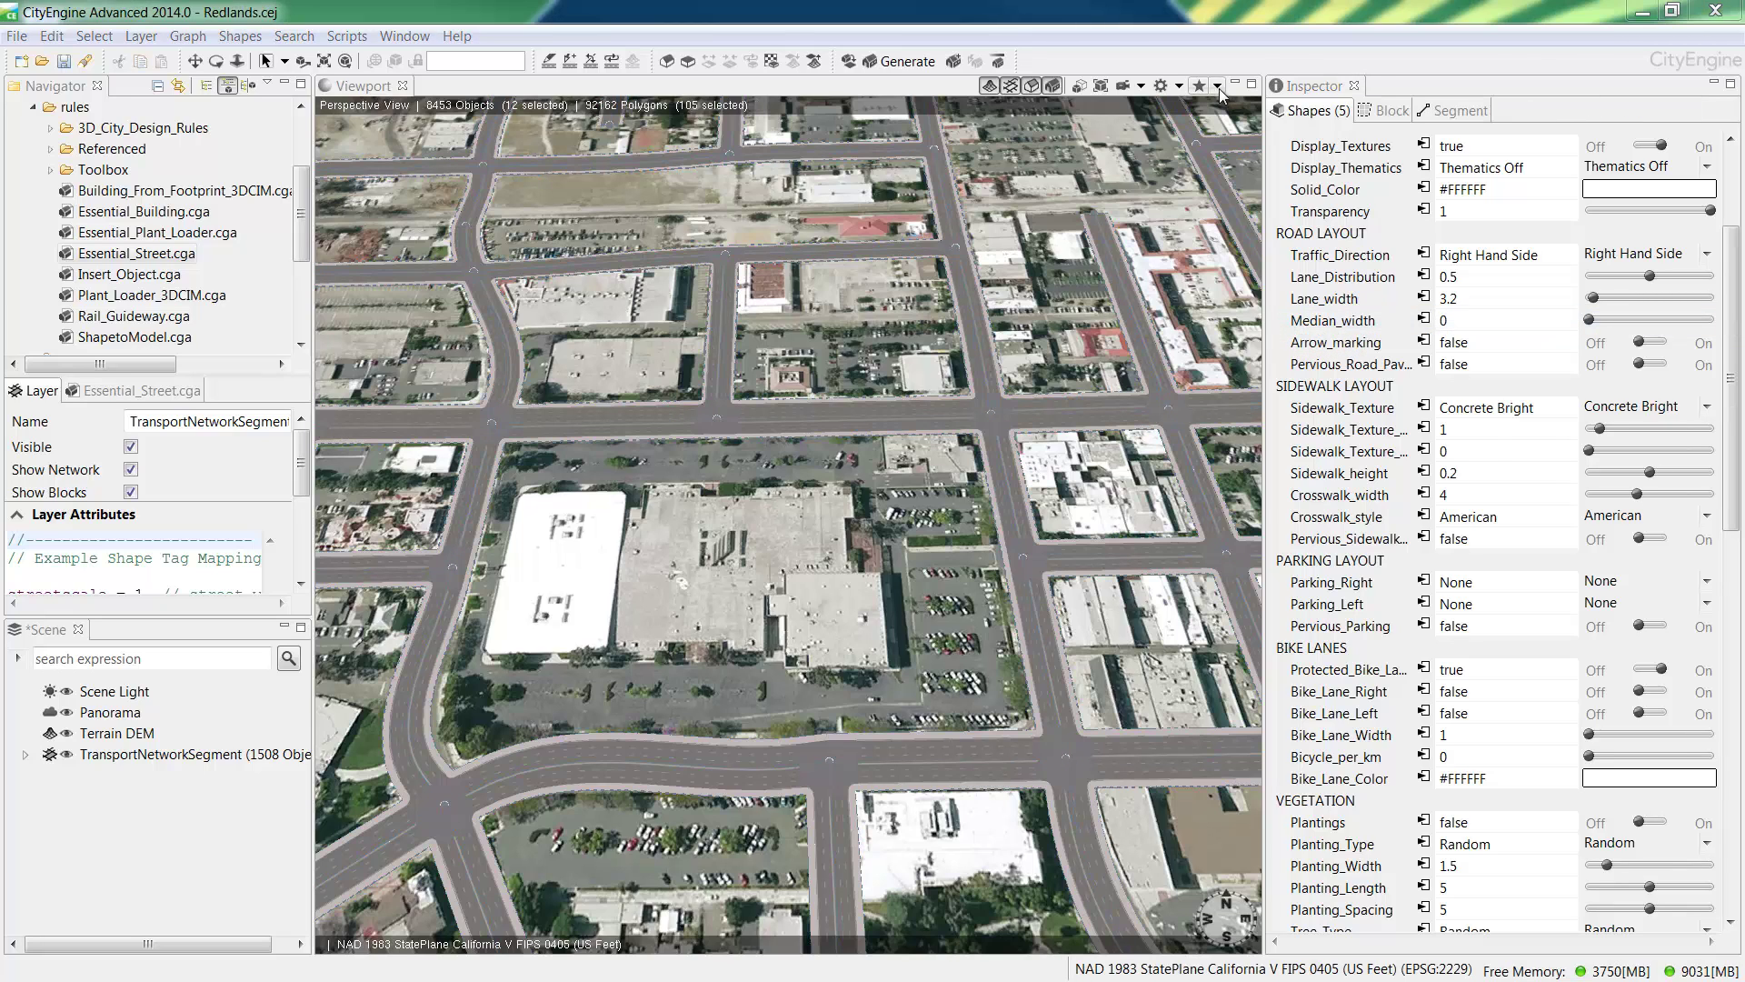
{"action": "left_click", "coordinate": [1217, 85]}
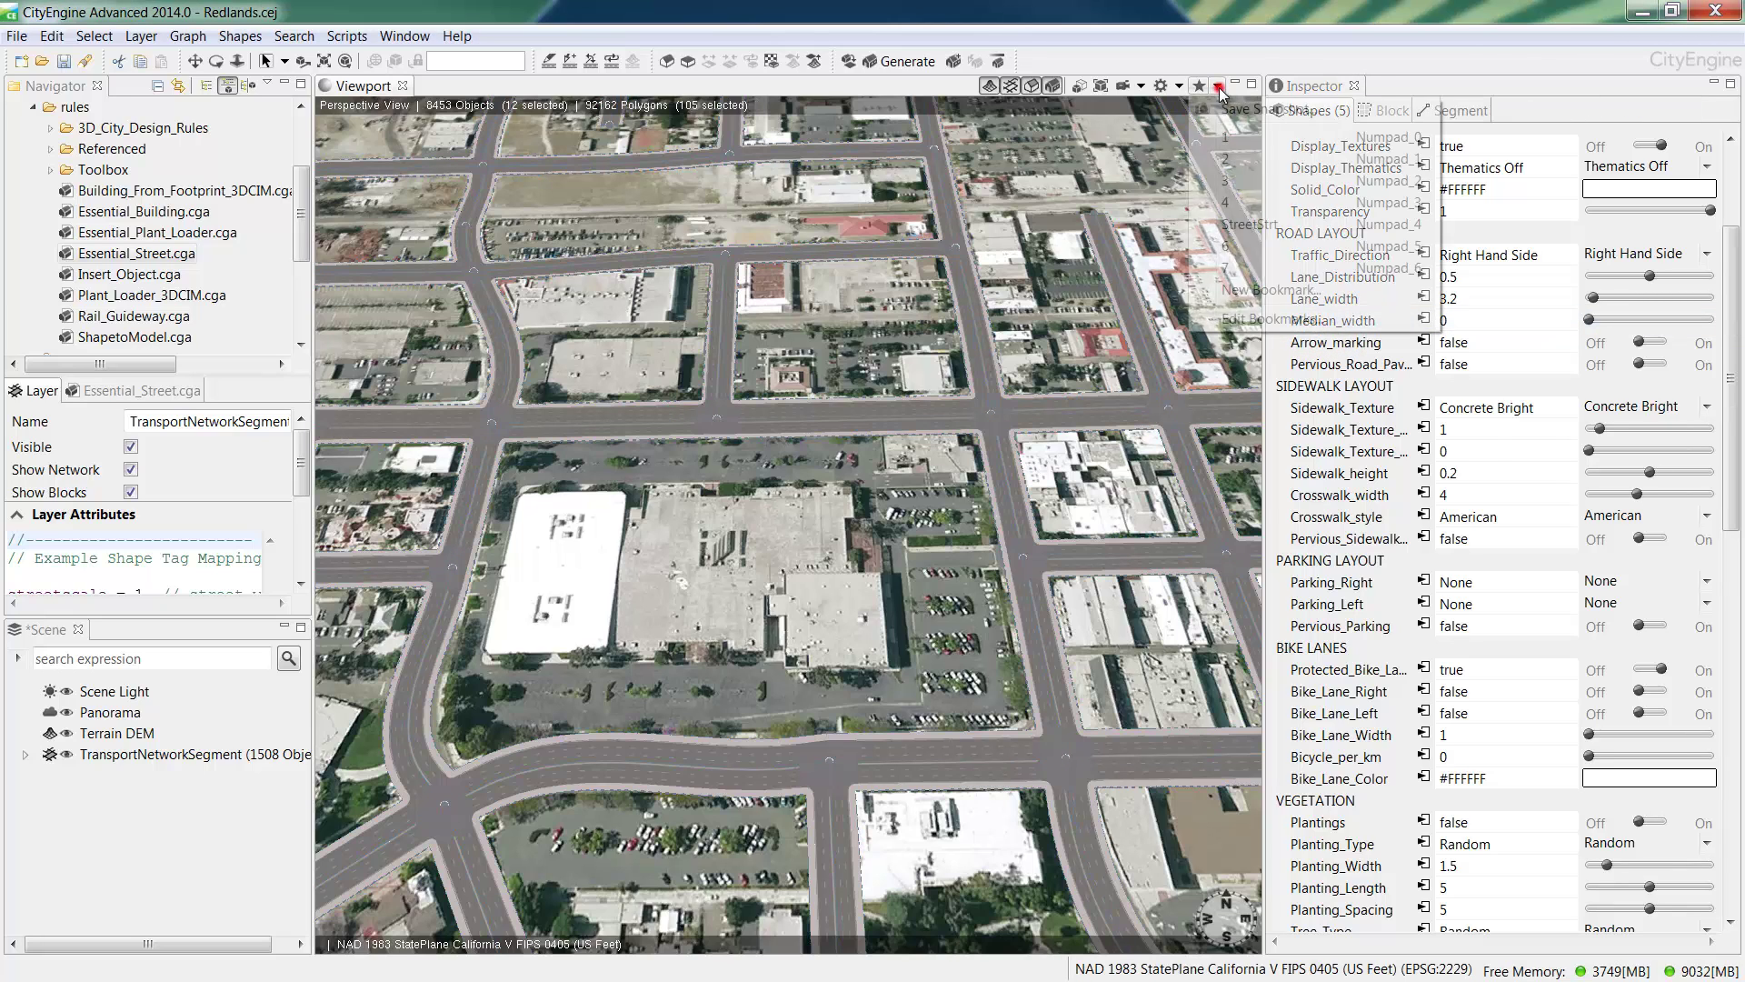
{"action": "left_click", "coordinate": [1217, 267]}
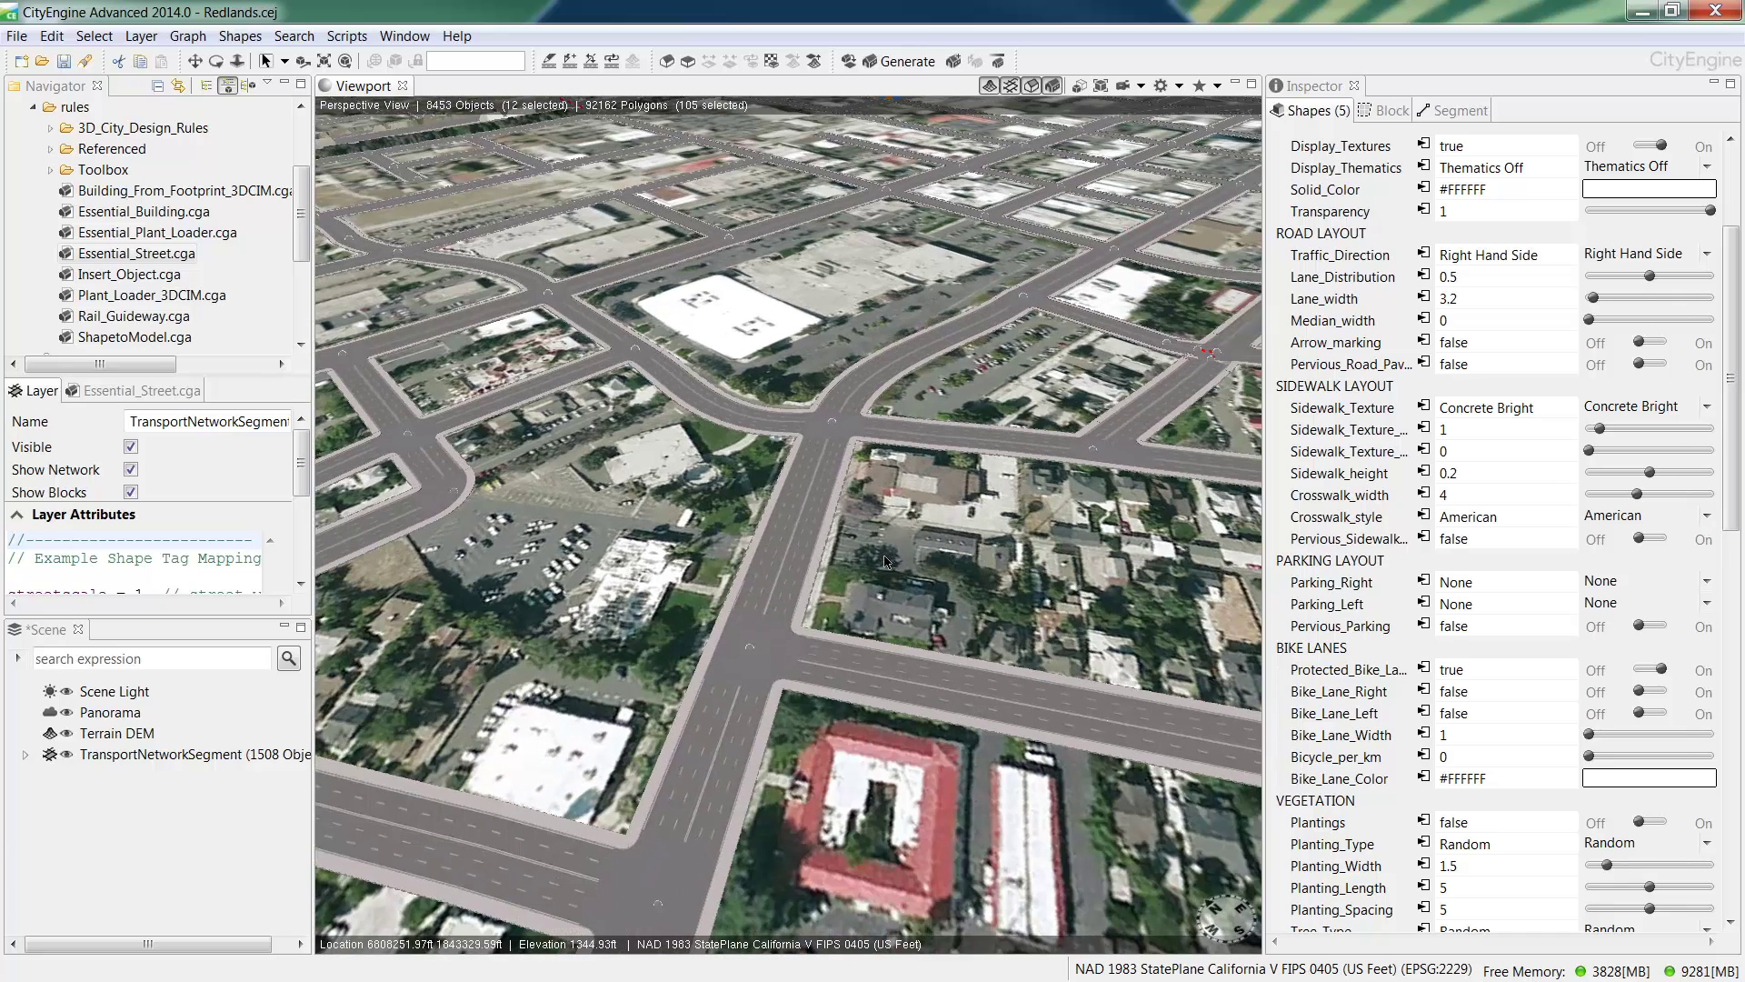
{"action": "left_click", "coordinate": [793, 581]}
{"action": "left_click", "coordinate": [755, 664], "text": "shift"}
{"action": "left_click", "coordinate": [744, 723], "text": "shift"}
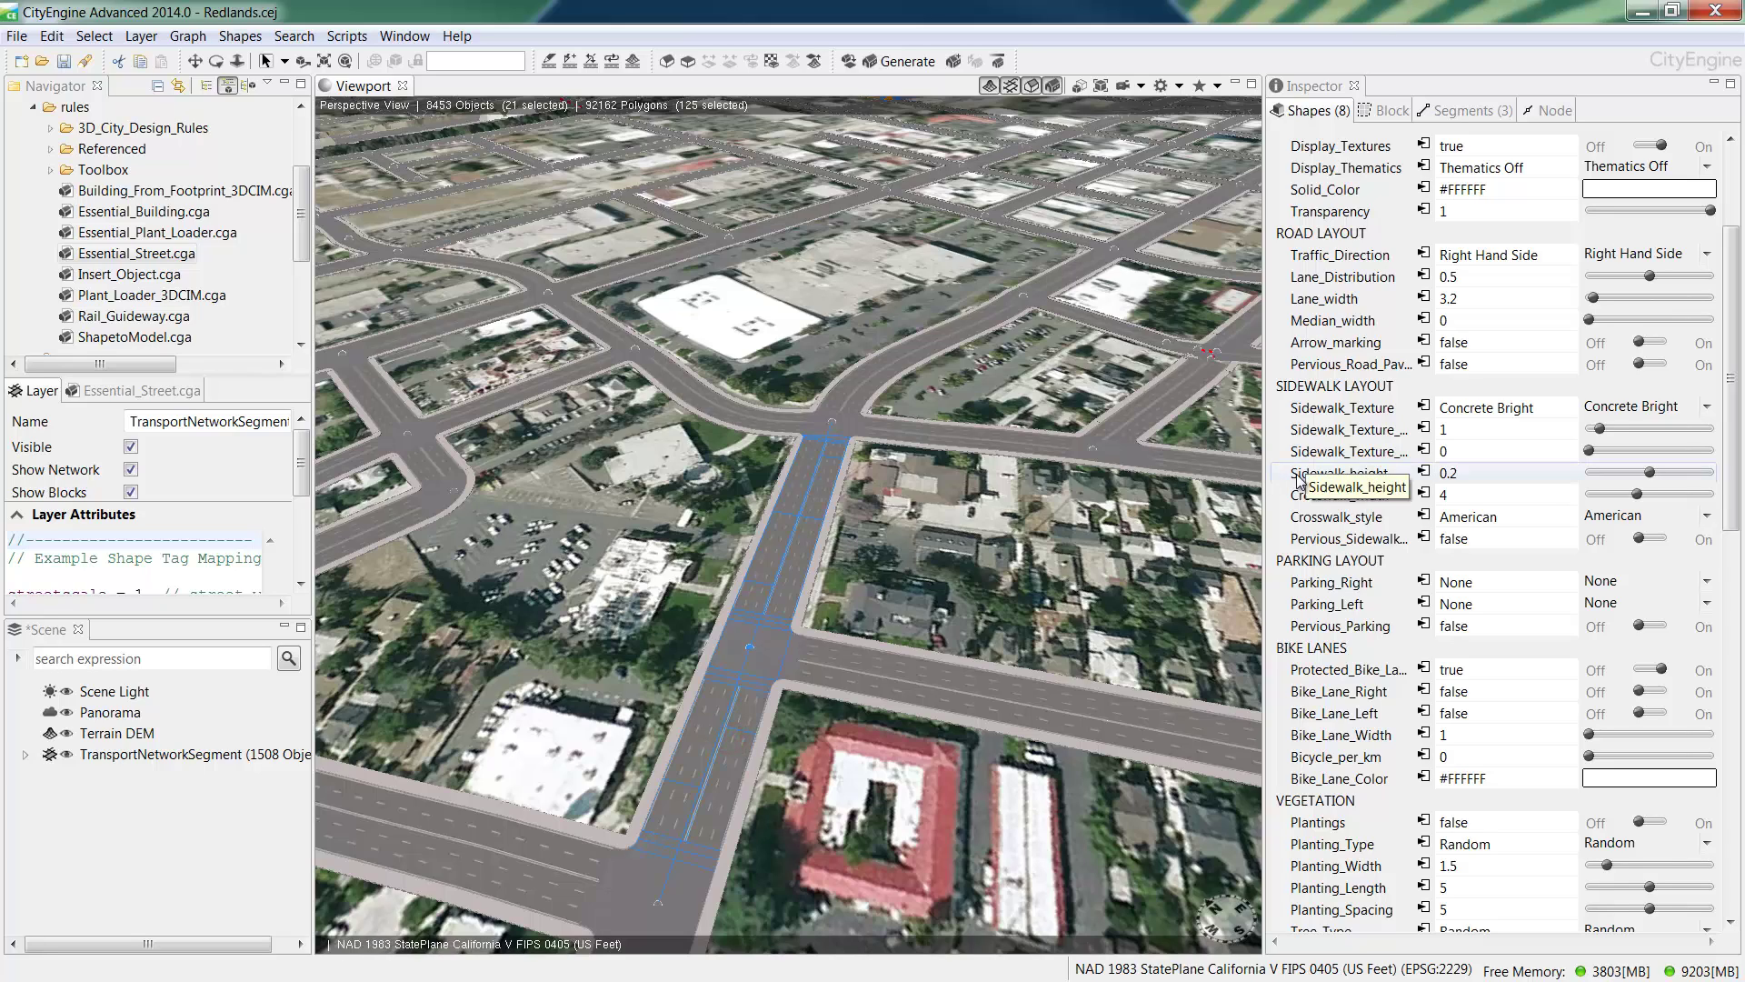
Turn on Bike_Lane_Right and Bike_Lane_Left with Bike_Lane_Width 5, then deselect all.
{"action": "left_click", "coordinate": [1663, 696]}
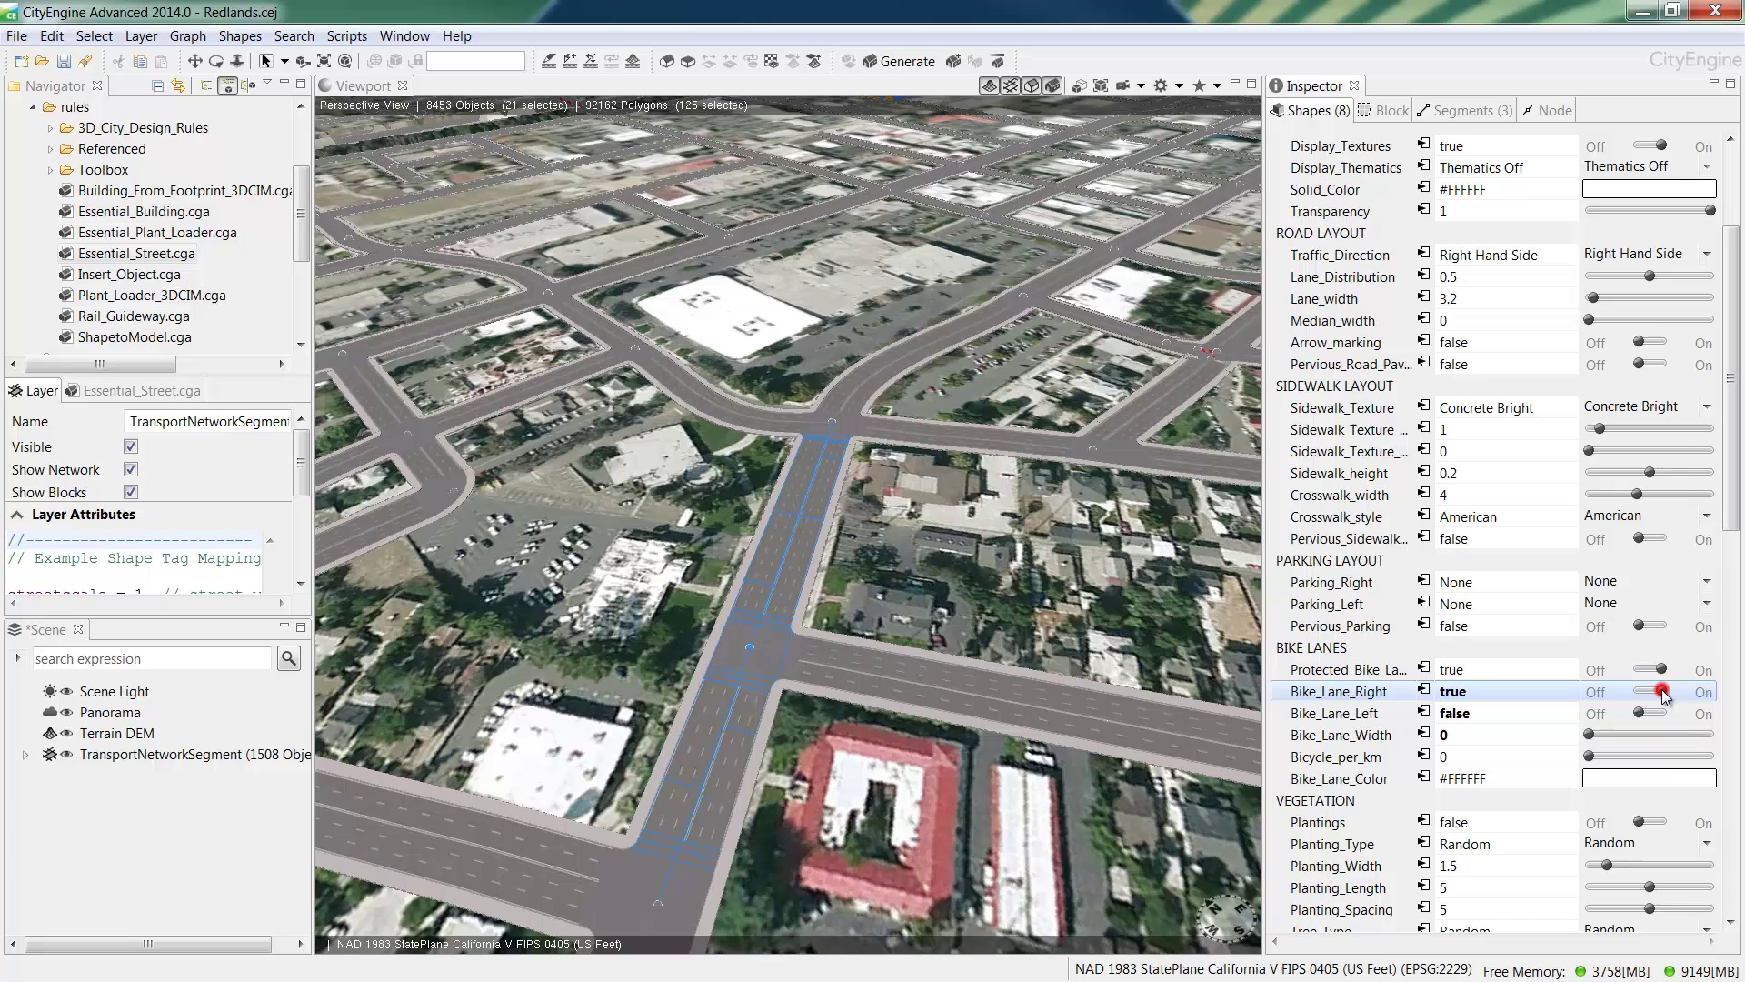
{"action": "left_click", "coordinate": [1661, 713]}
{"action": "left_click", "coordinate": [1450, 736]}
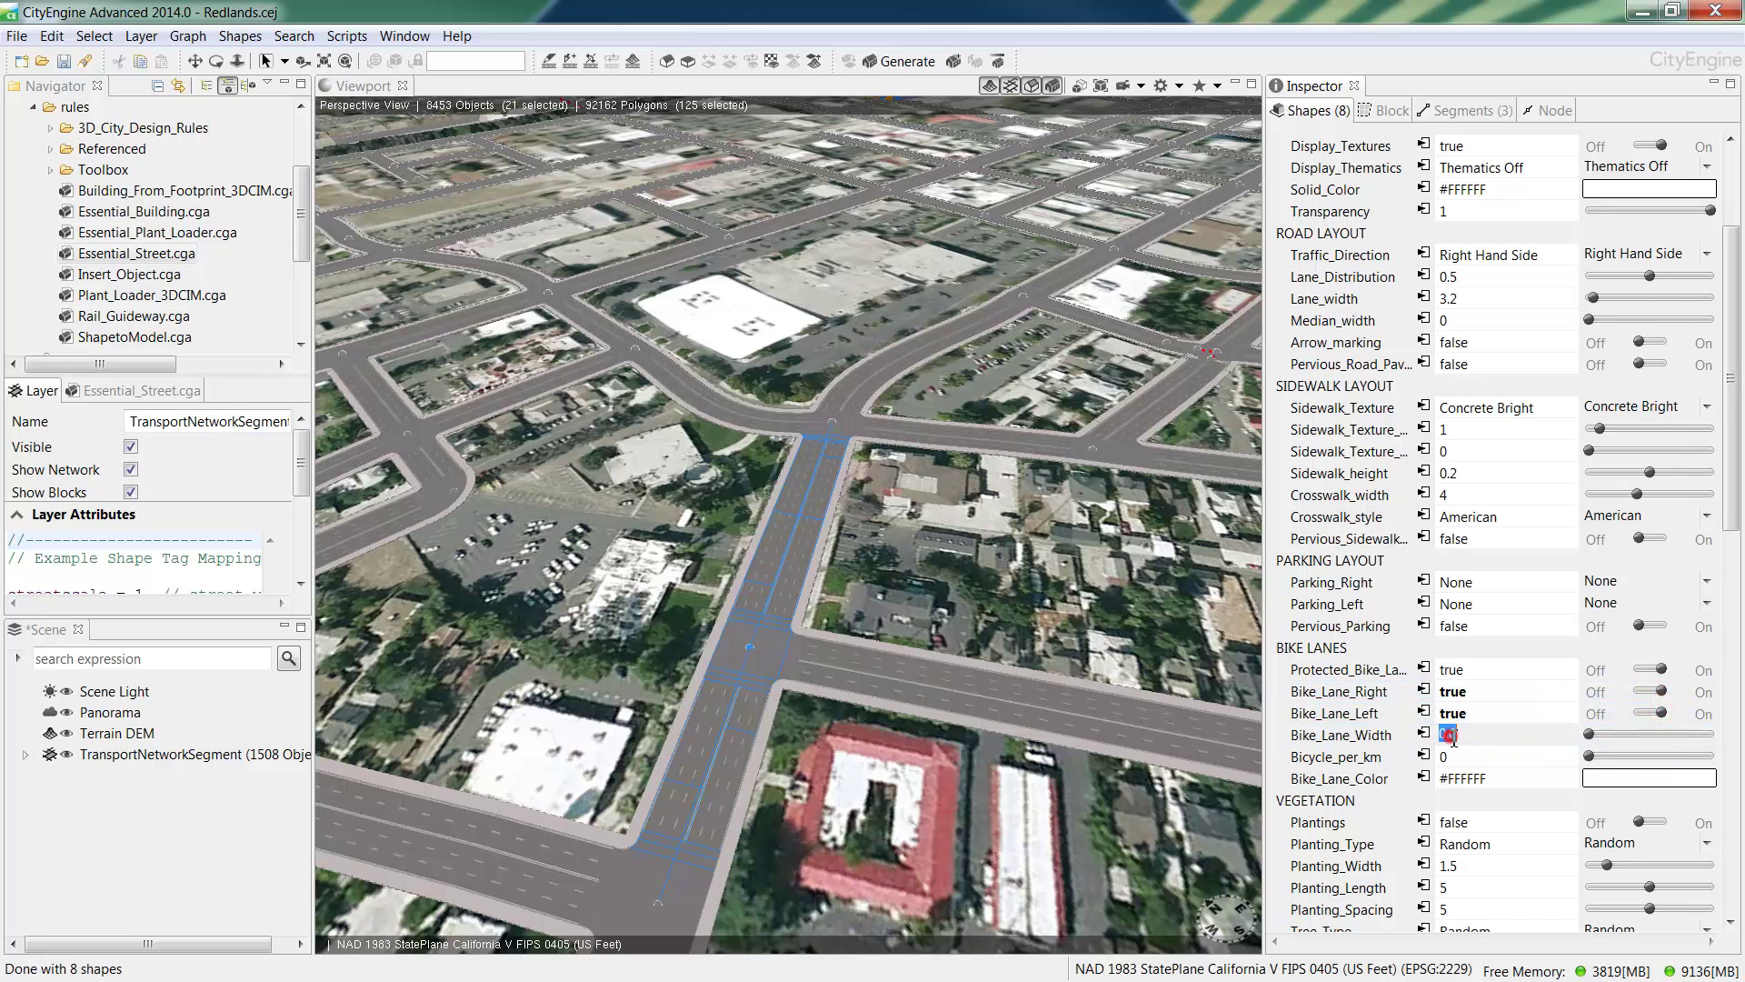
{"action": "type", "text": "5"}
{"action": "key", "text": "Return"}
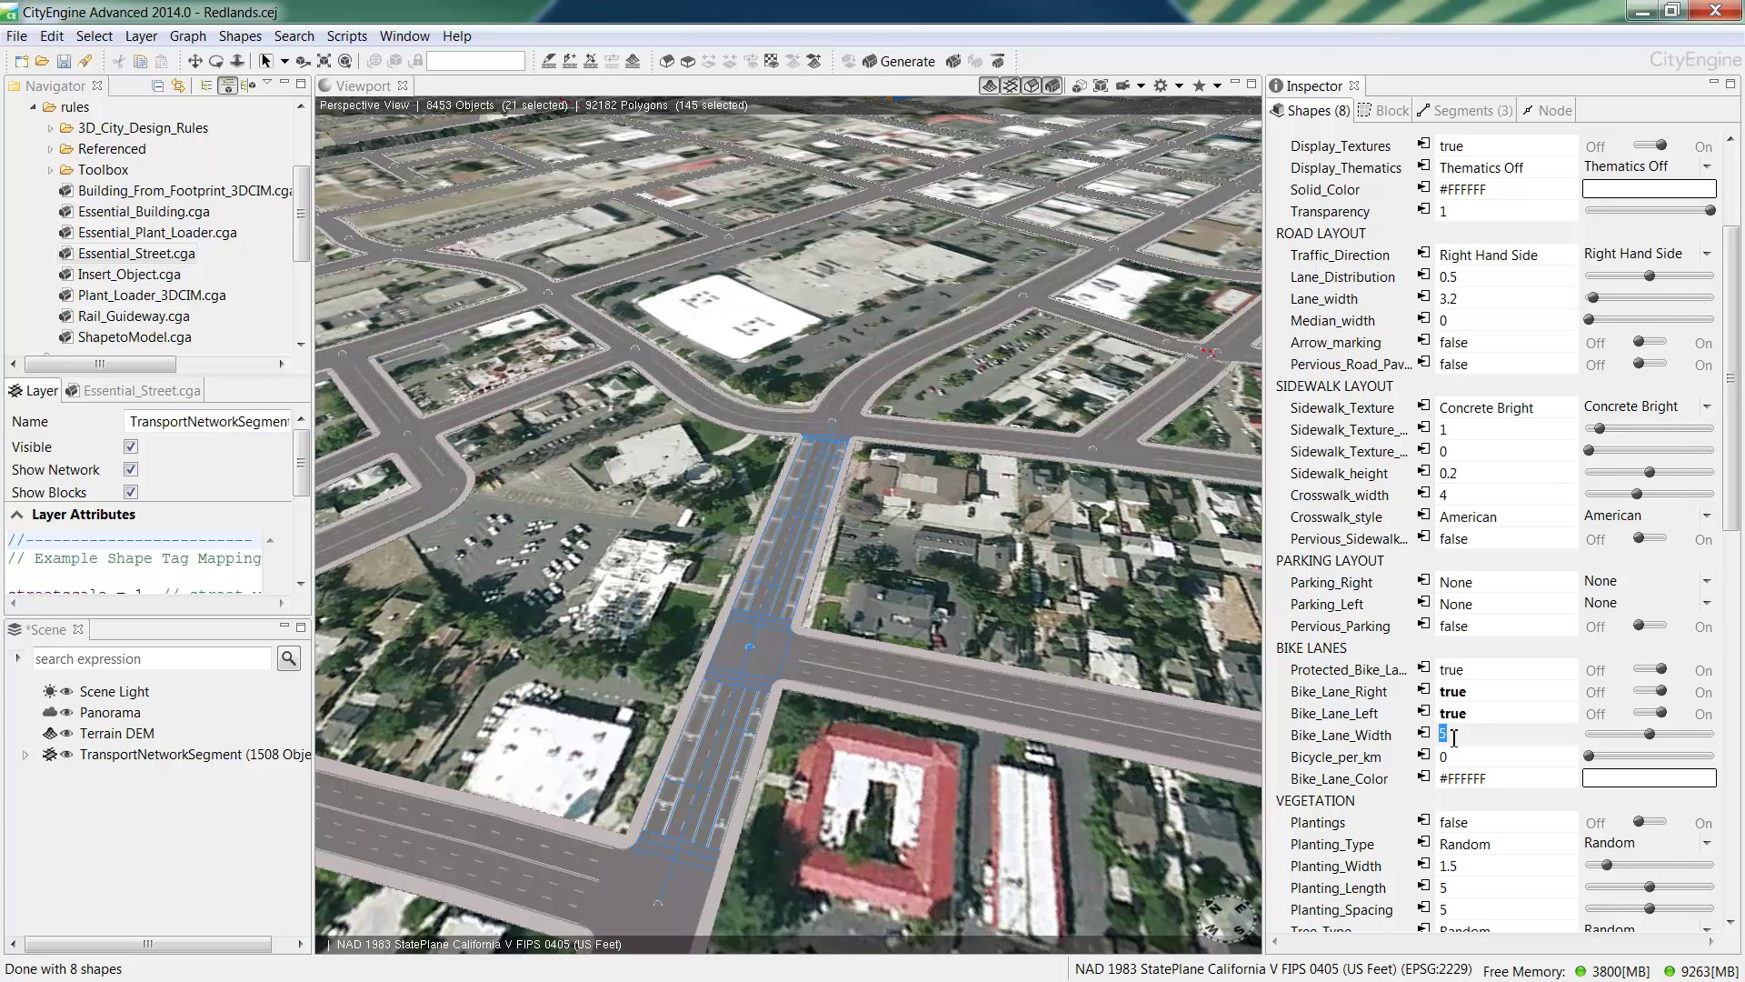
{"action": "key", "text": "ctrl+shift+a"}
{"action": "left_click", "coordinate": [1216, 85]}
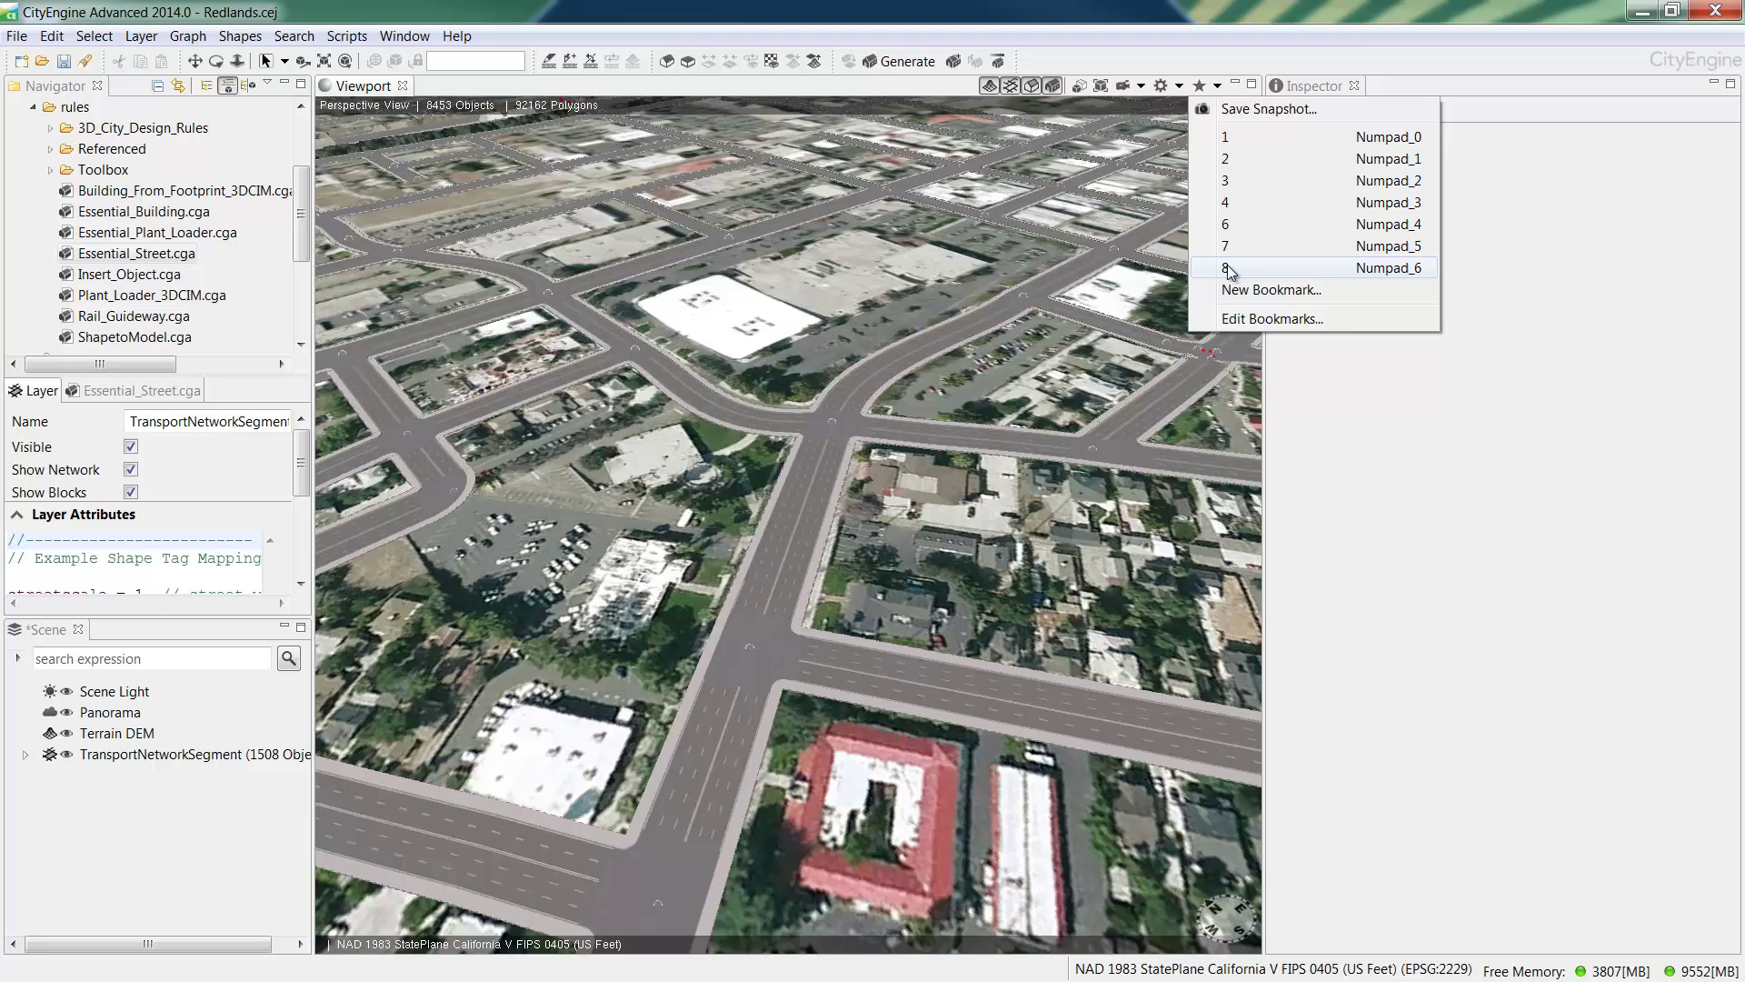
Go to saved view 8 and toggle the TransportNetworkSegment layer off and on to compare with the aerial.
{"action": "left_click", "coordinate": [1229, 268]}
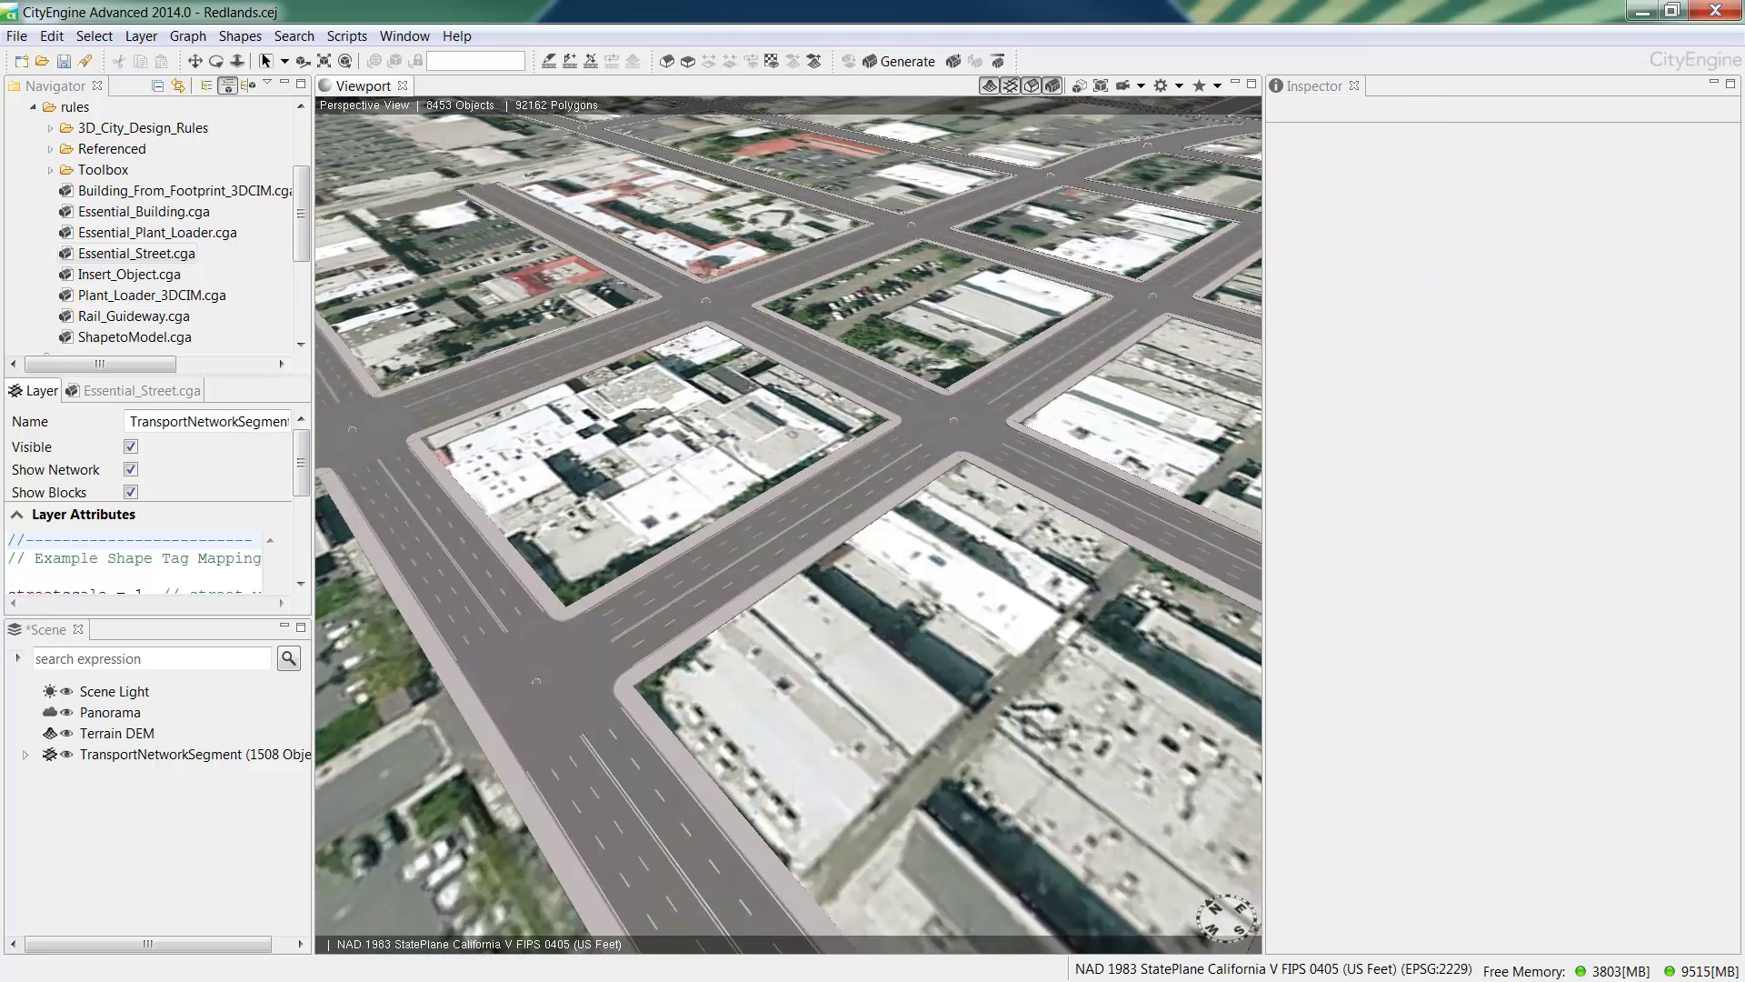
{"action": "left_click", "coordinate": [66, 754]}
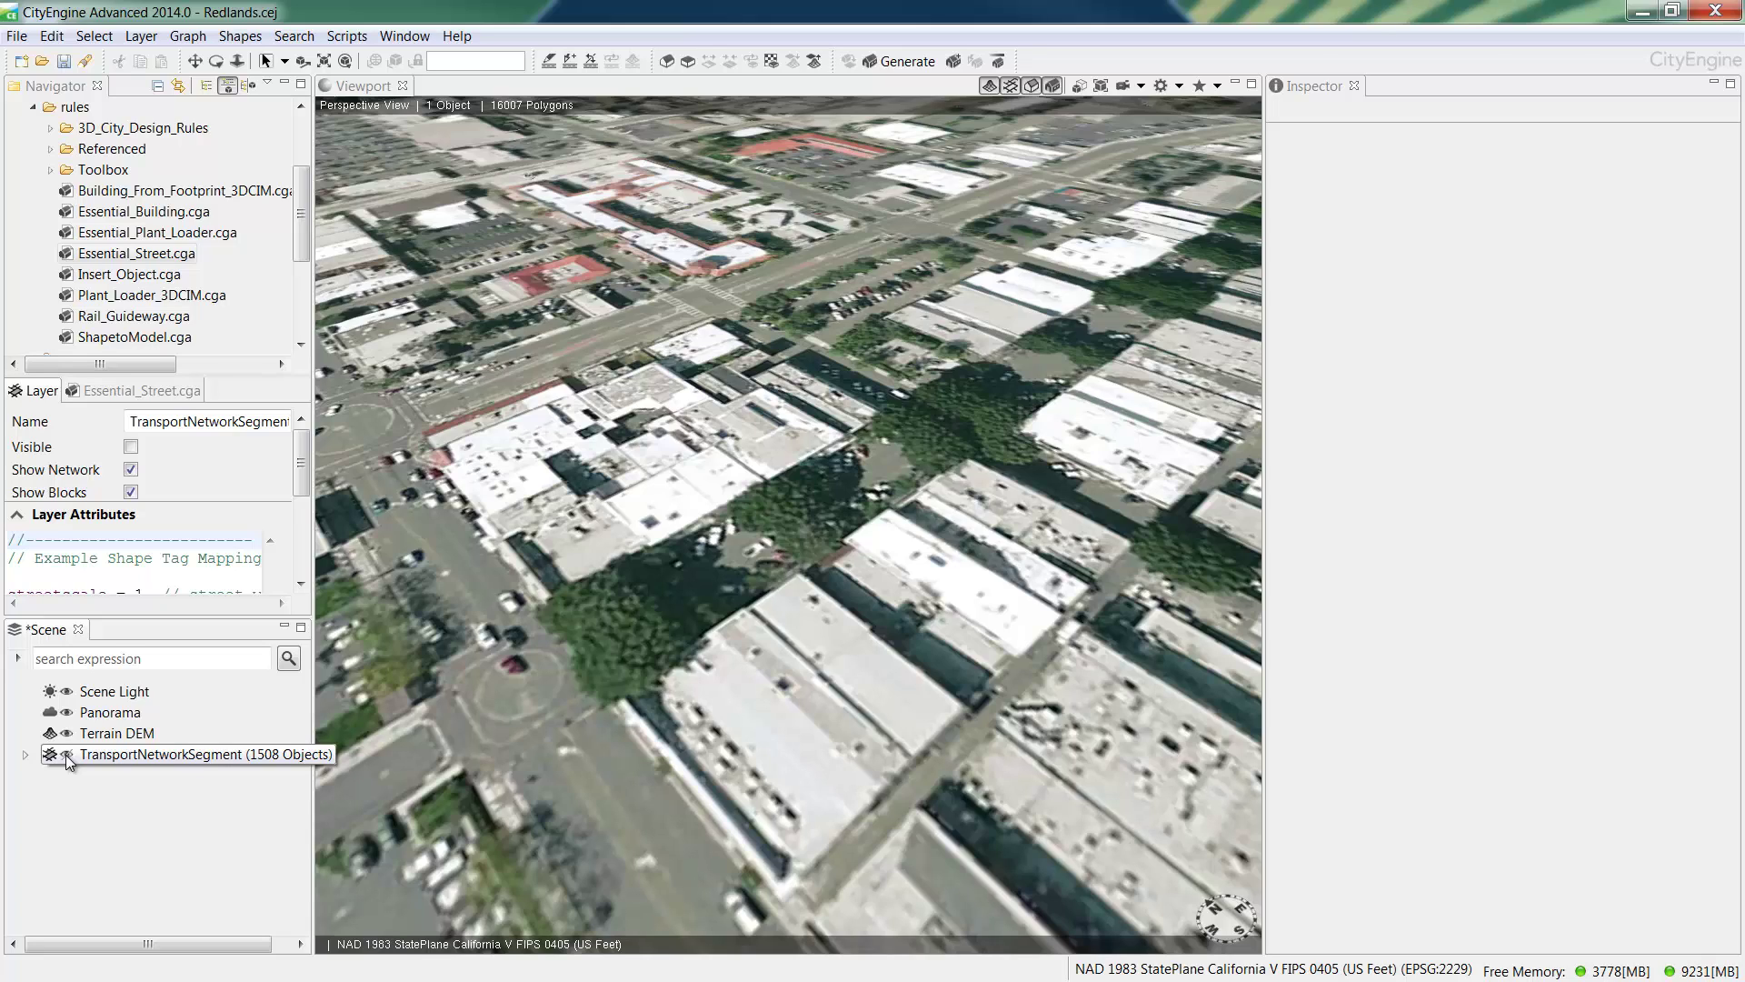
{"action": "left_click", "coordinate": [65, 755]}
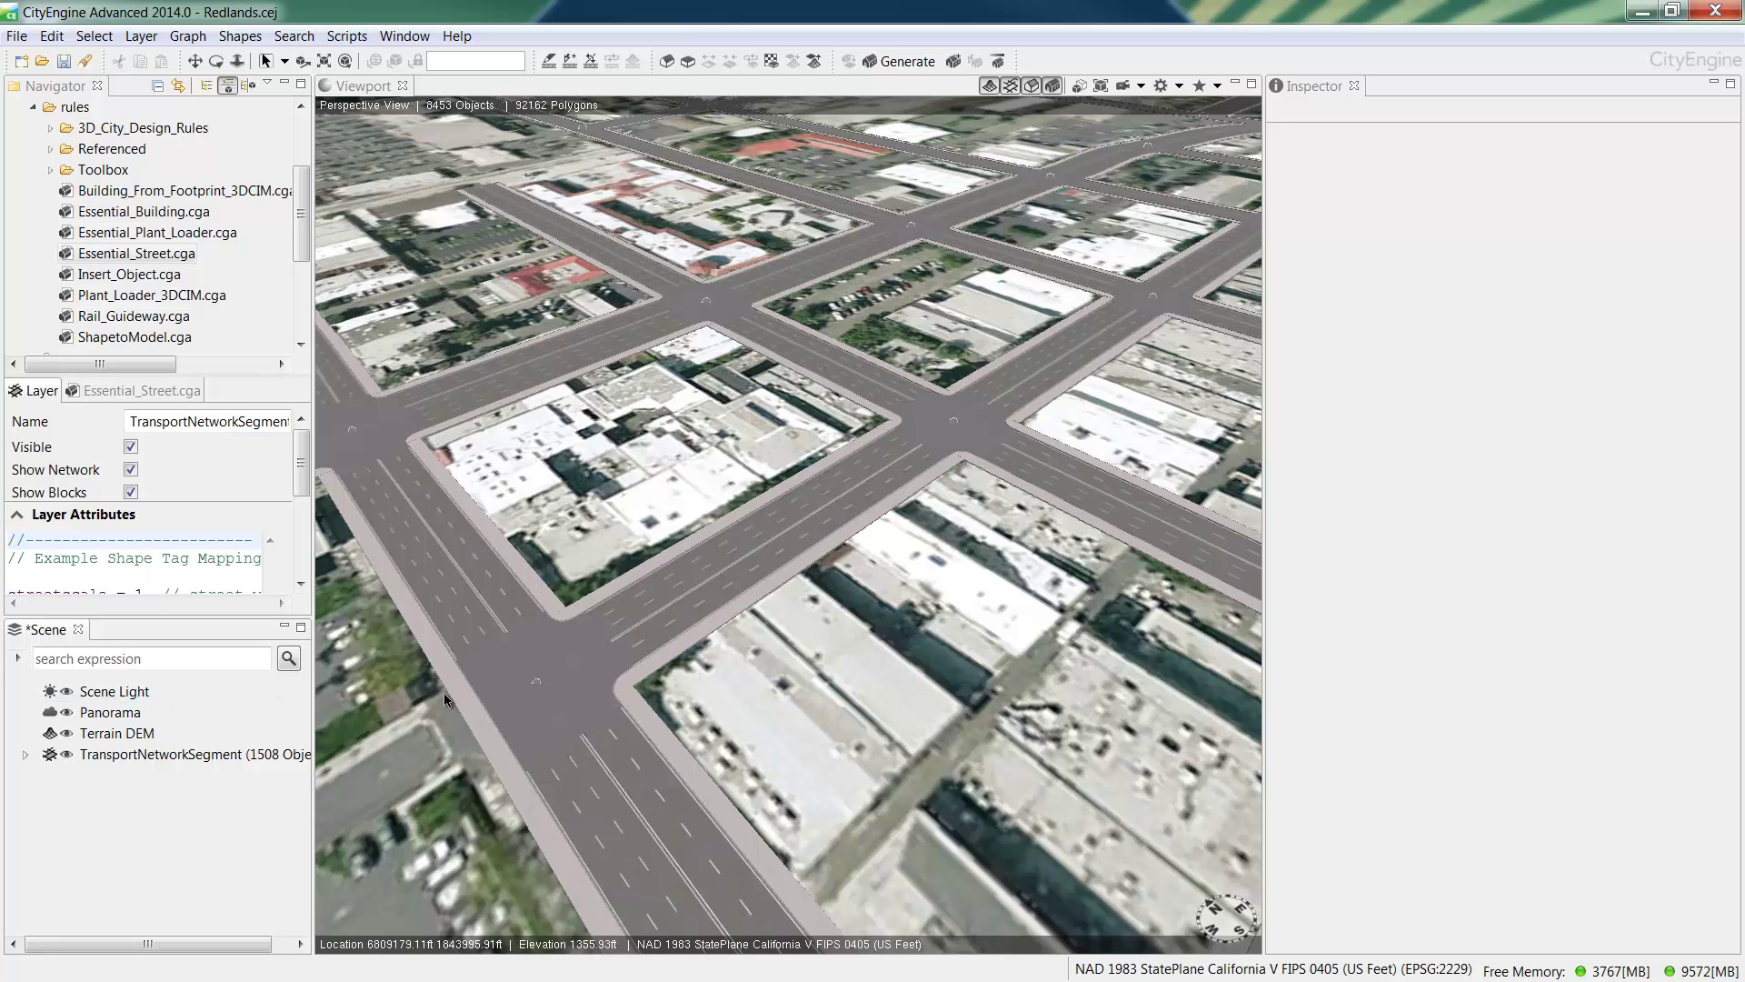
Select the central diagonal and upper-right street segments and set Lane_Distribution to 0.
{"action": "left_click", "coordinate": [682, 586]}
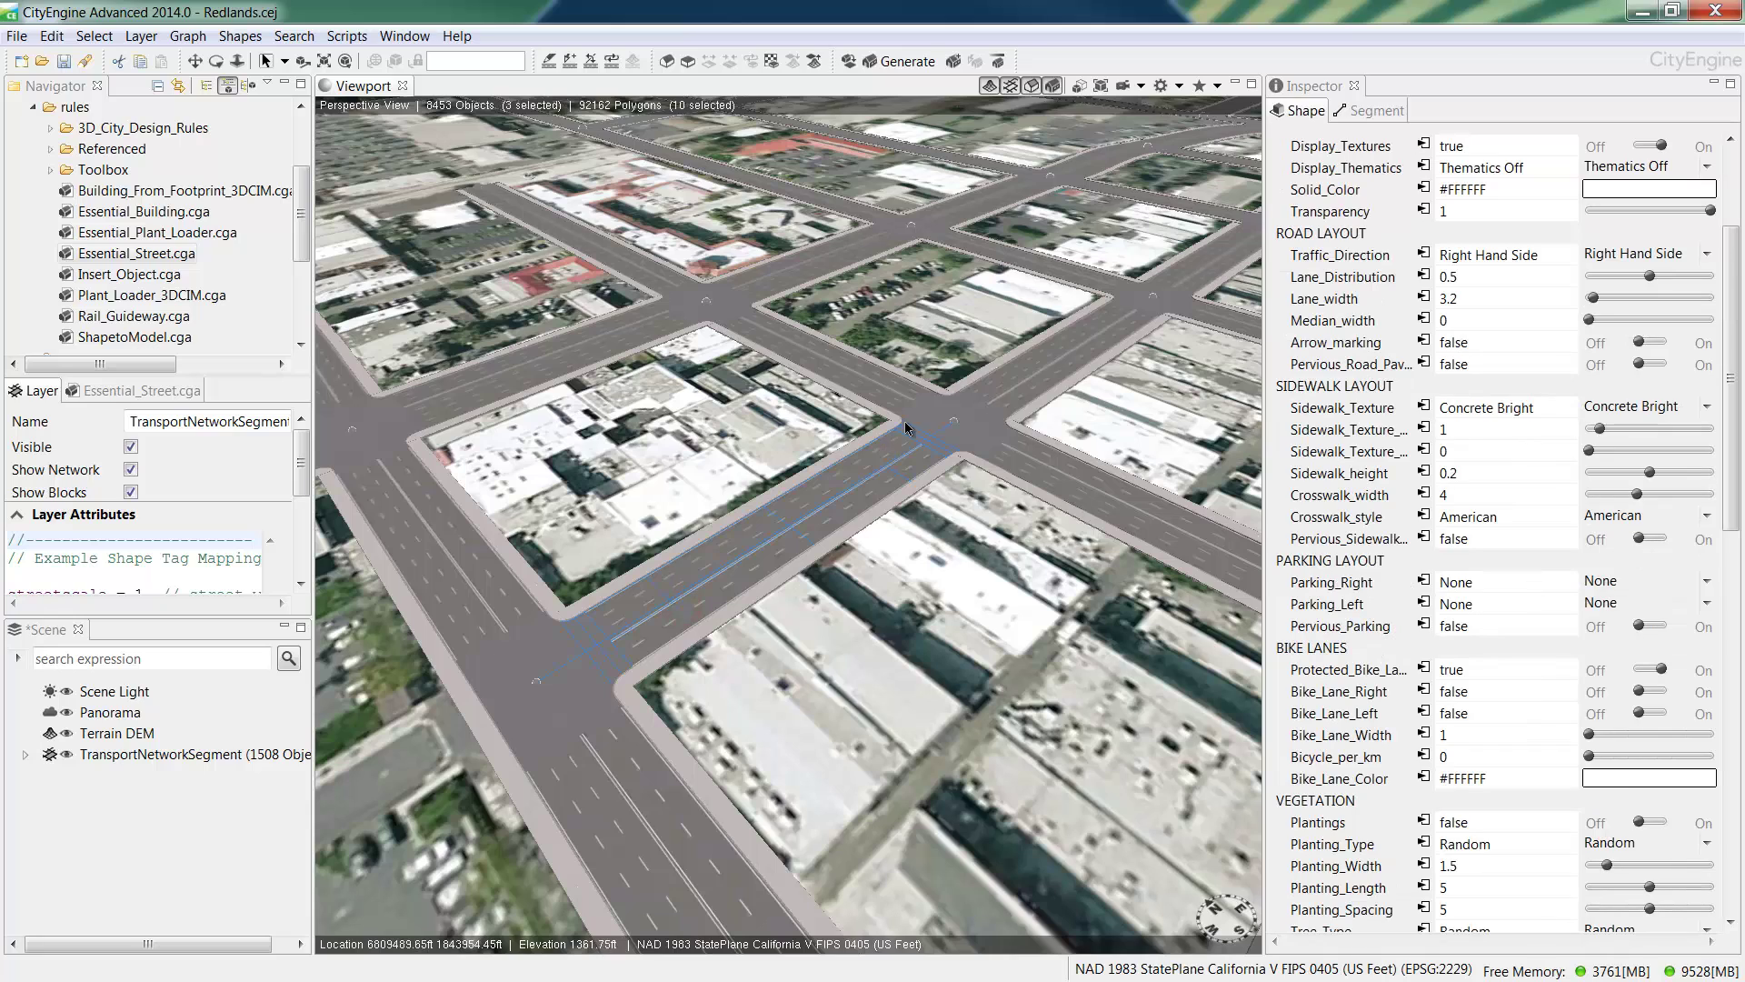
{"action": "left_click", "coordinate": [1001, 384], "text": "shift"}
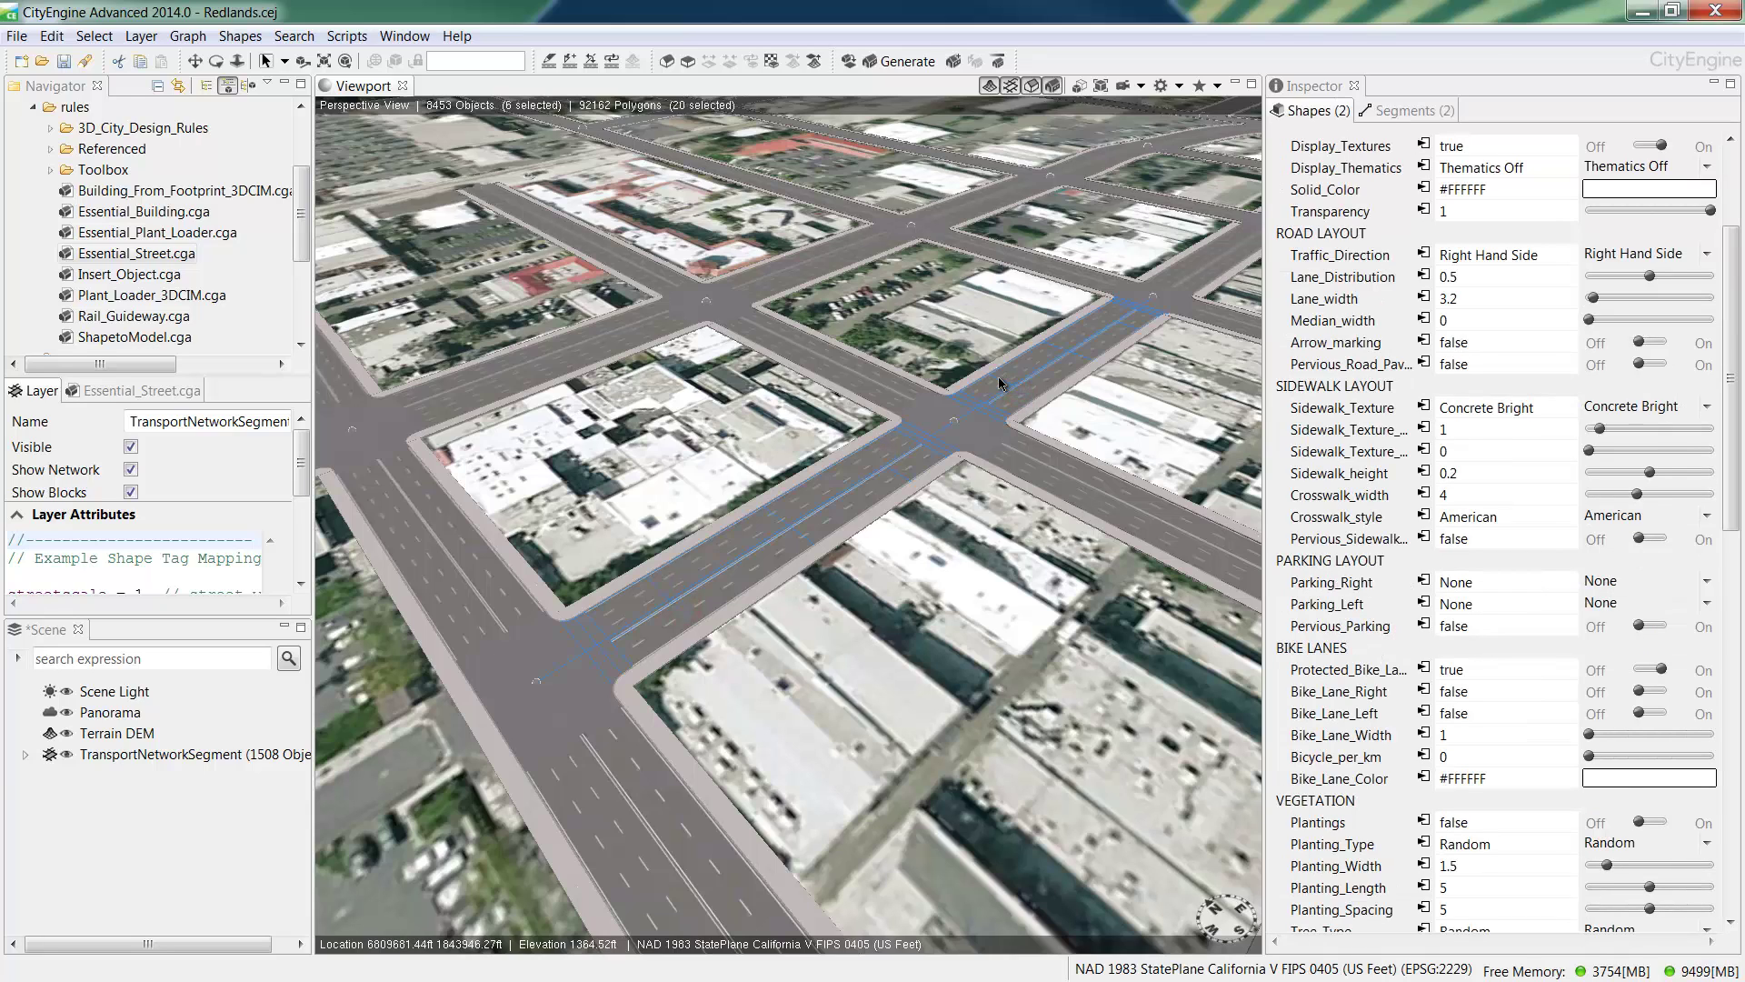
{"action": "left_click", "coordinate": [1467, 276]}
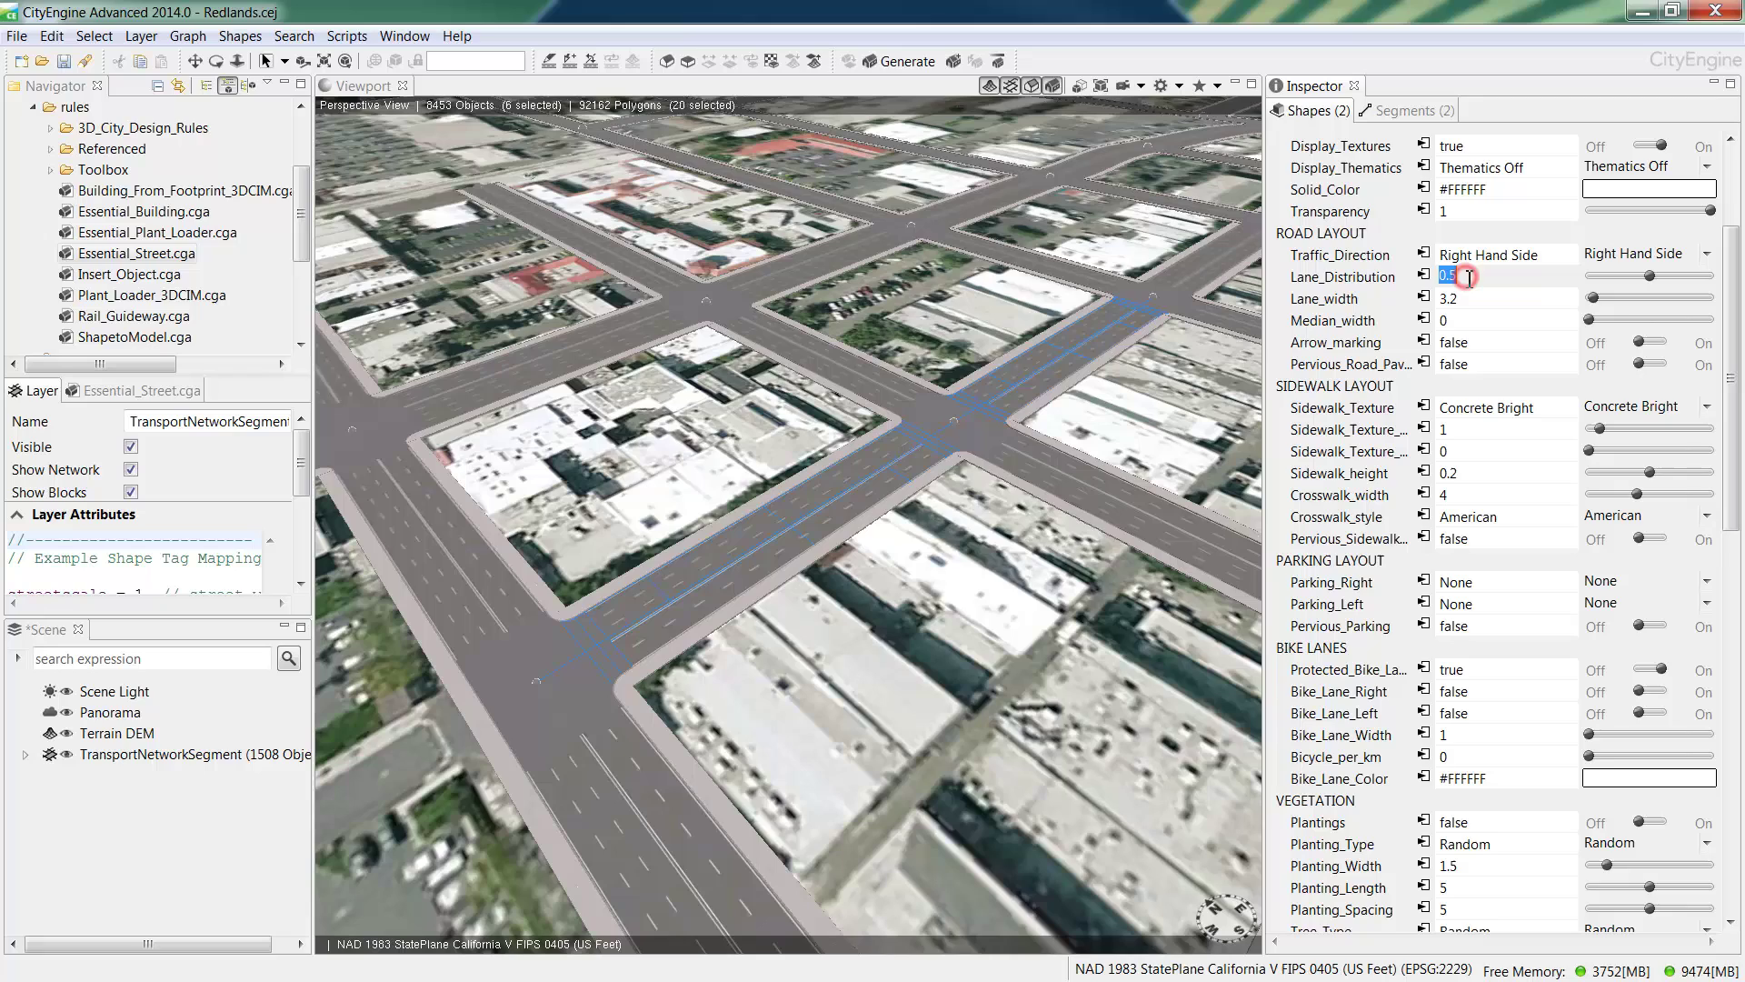
{"action": "type", "text": "0"}
Set both Parking_Right and Parking_Left to Angled Nose In.
{"action": "left_click", "coordinate": [1649, 582]}
{"action": "left_click", "coordinate": [1704, 581]}
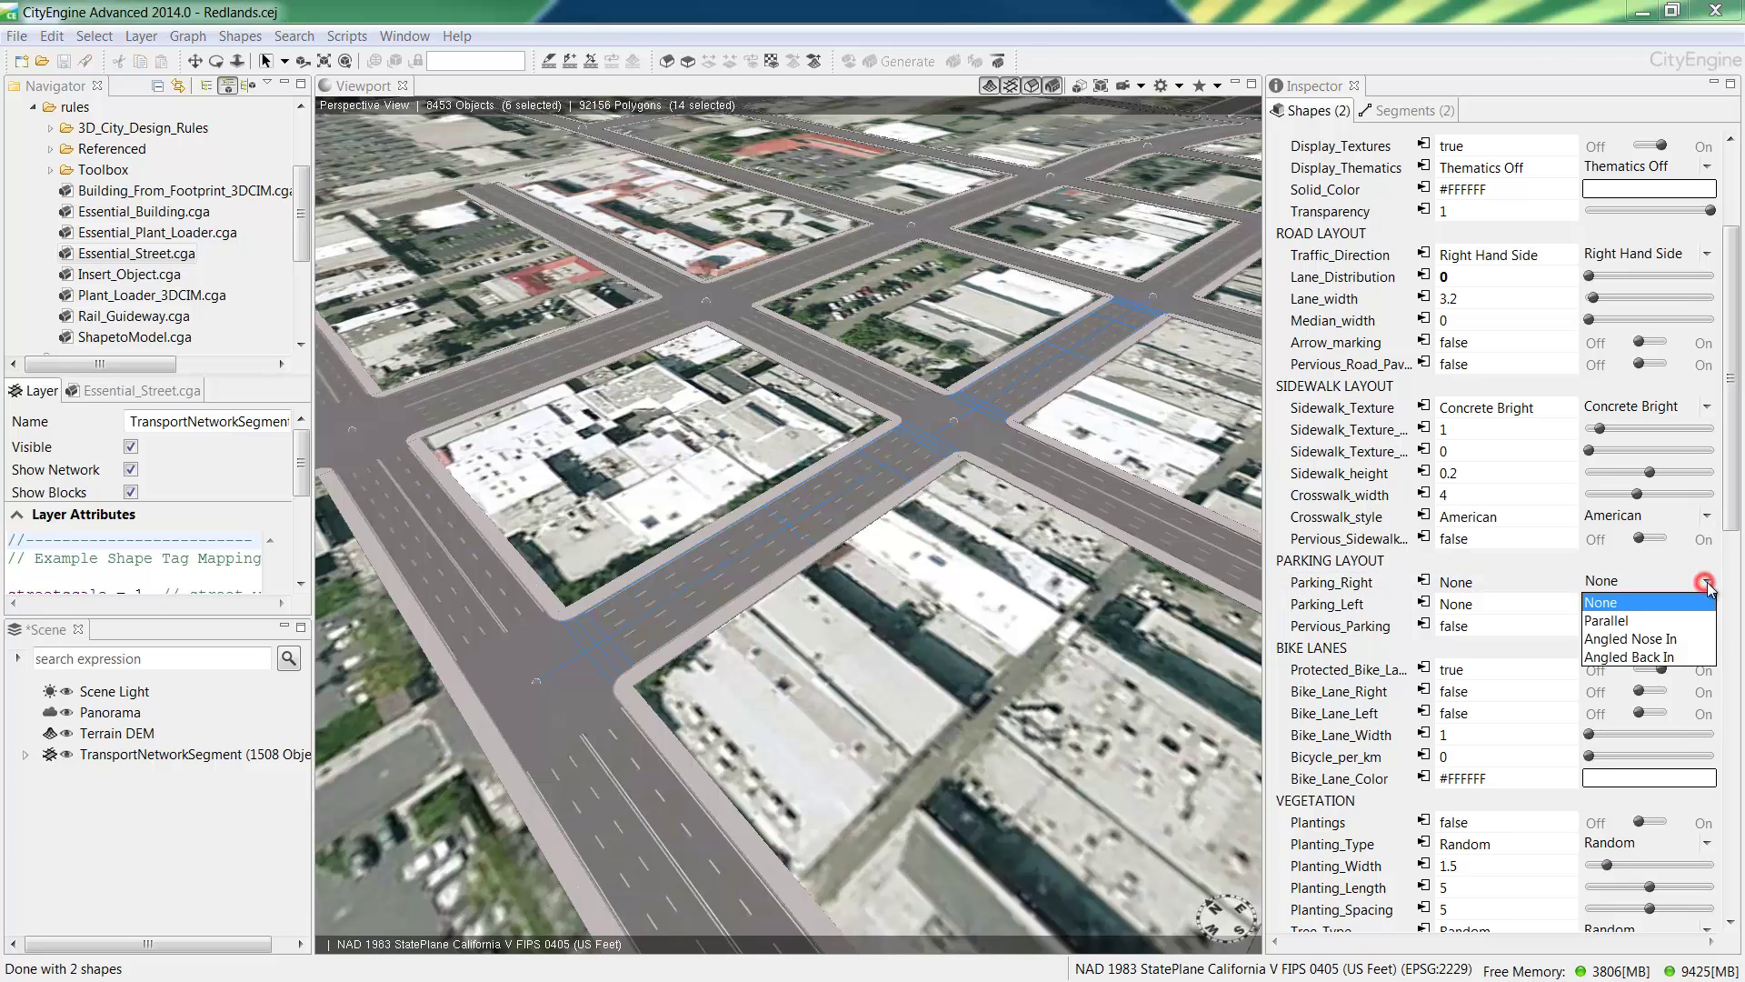
{"action": "left_click", "coordinate": [1682, 640]}
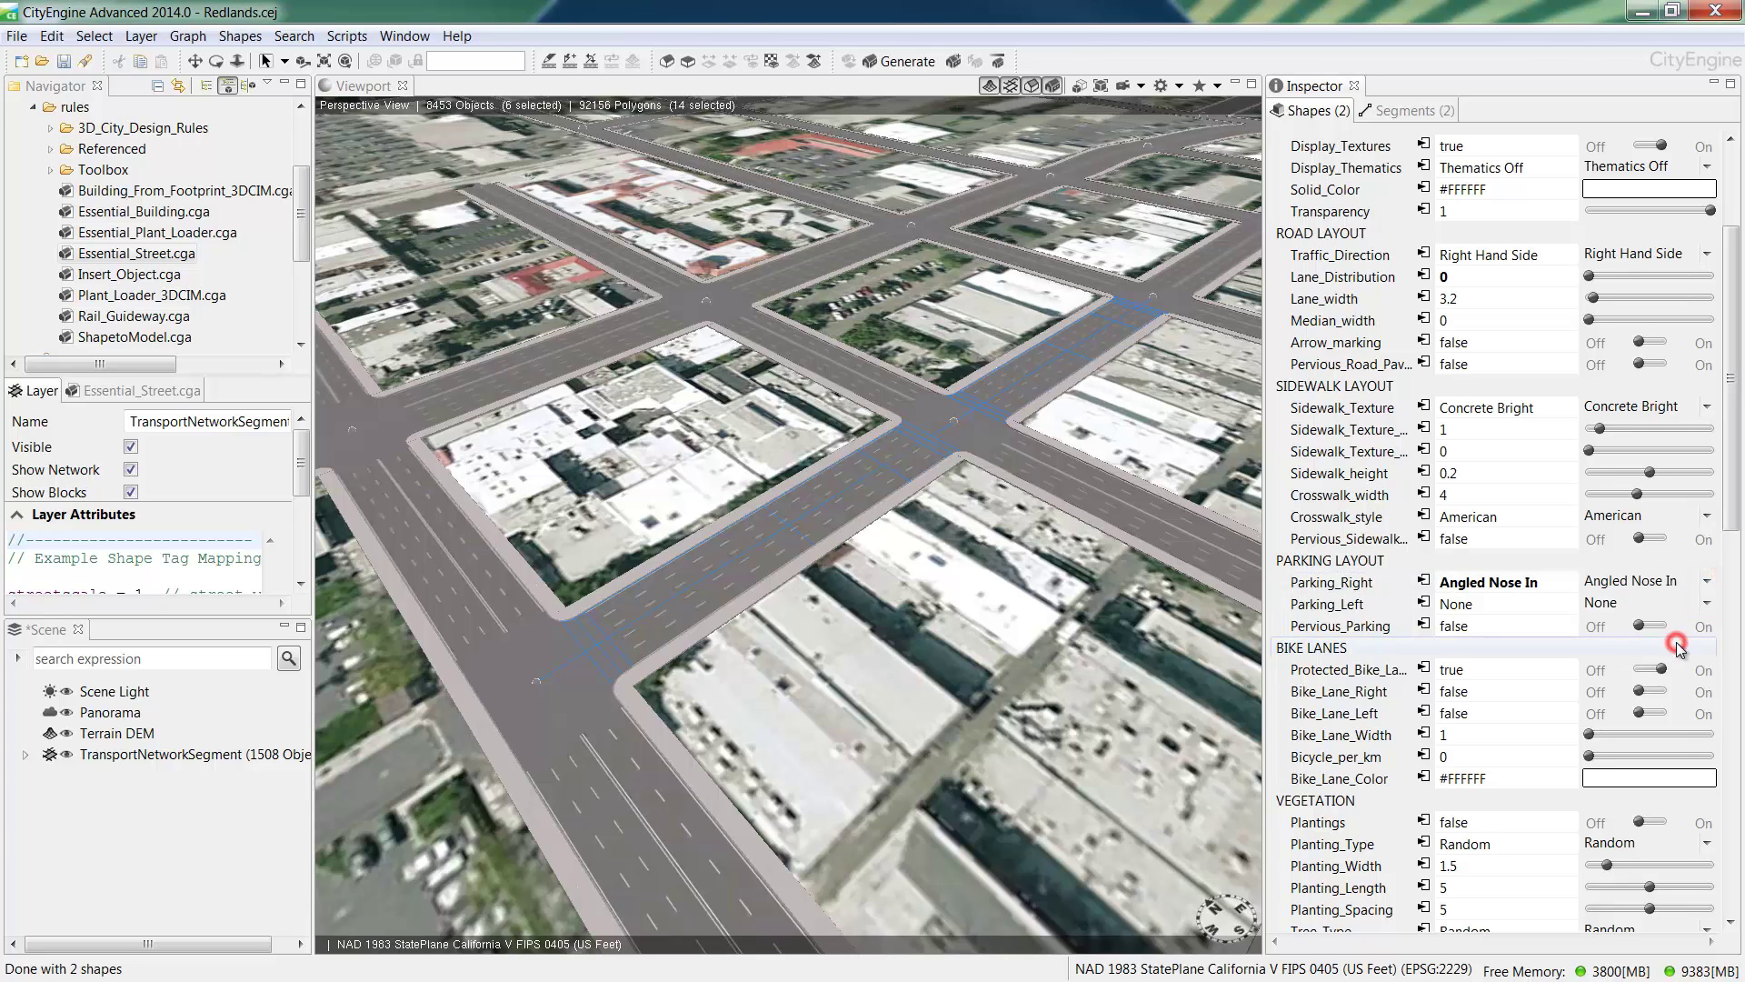
{"action": "left_click", "coordinate": [1708, 603]}
{"action": "left_click", "coordinate": [1708, 604]}
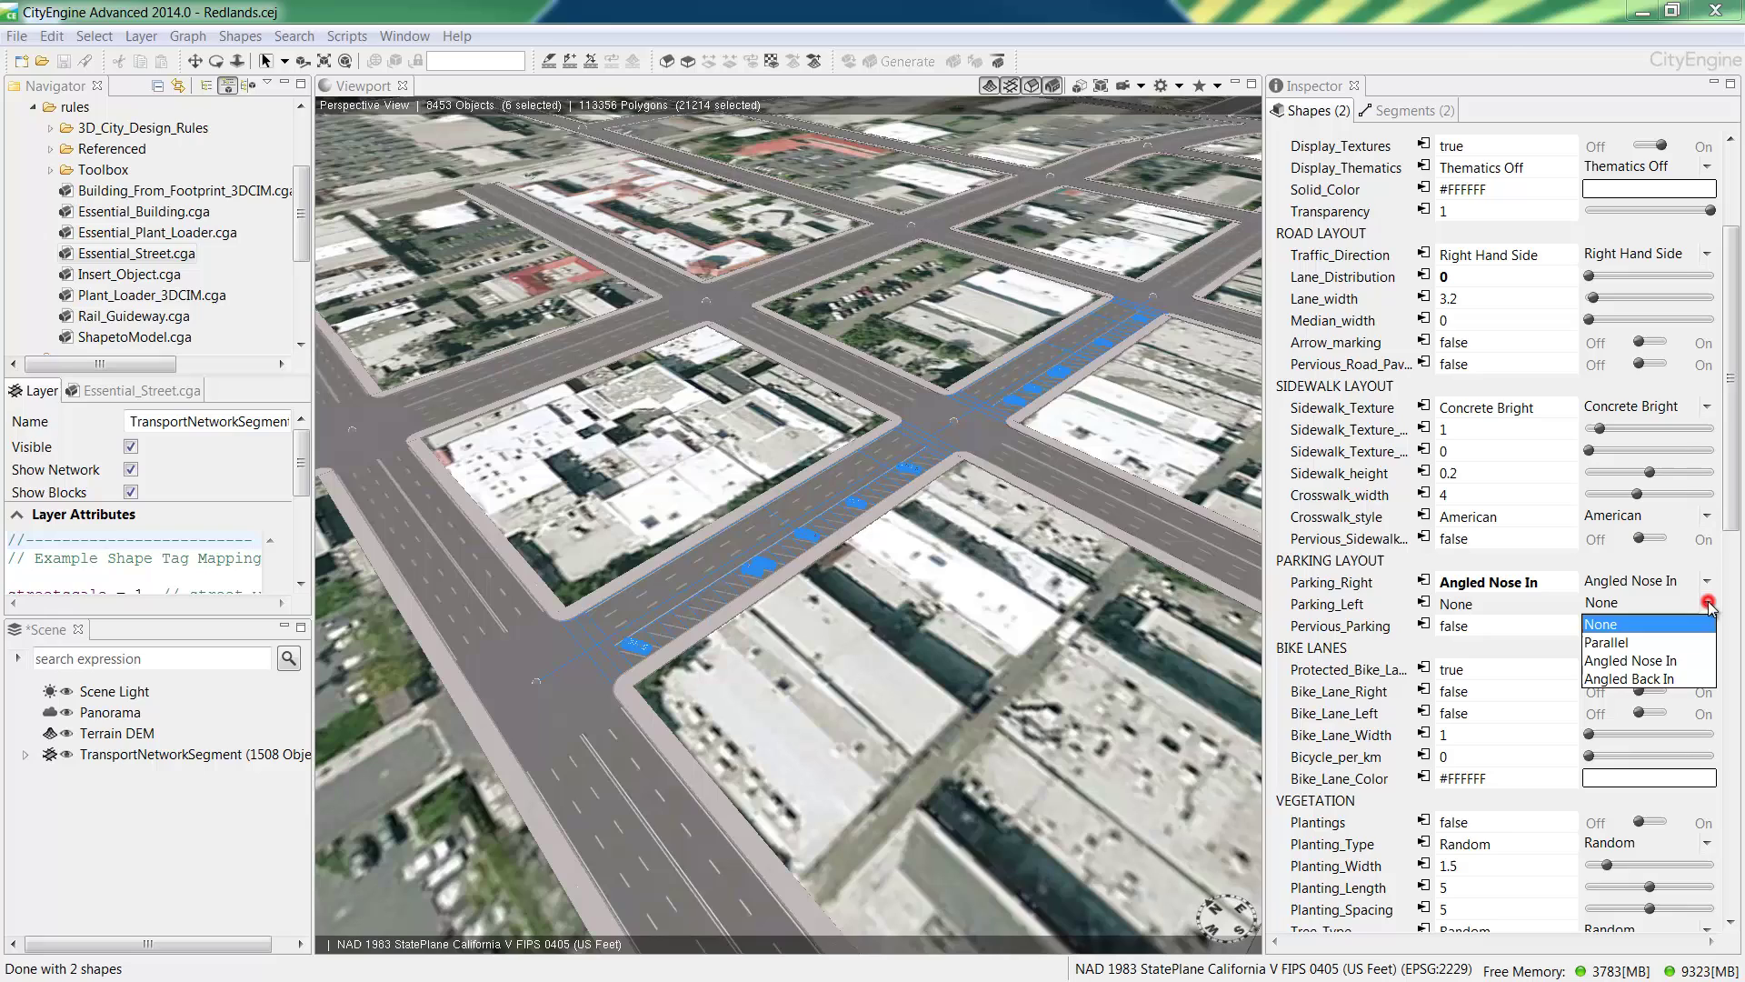
{"action": "left_click", "coordinate": [1663, 660]}
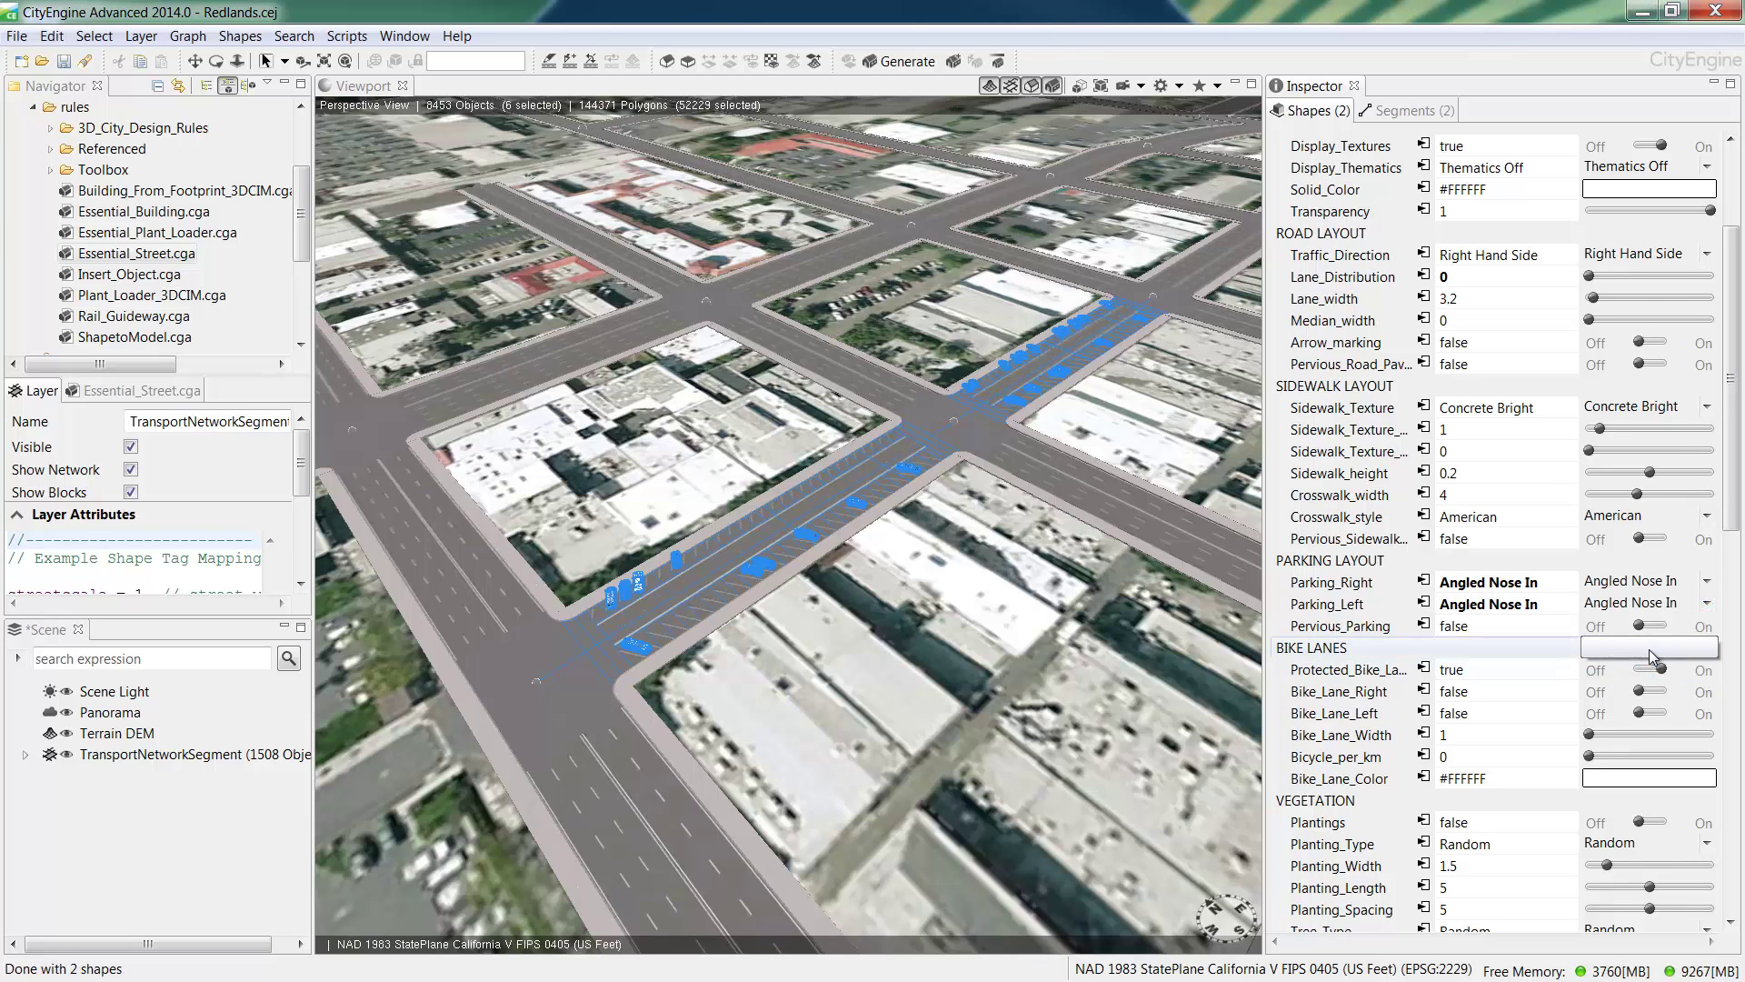
Set Vehicles_per_km to 75.
{"action": "scroll", "coordinate": [1652, 656], "scroll_direction": "down", "scroll_amount": 5}
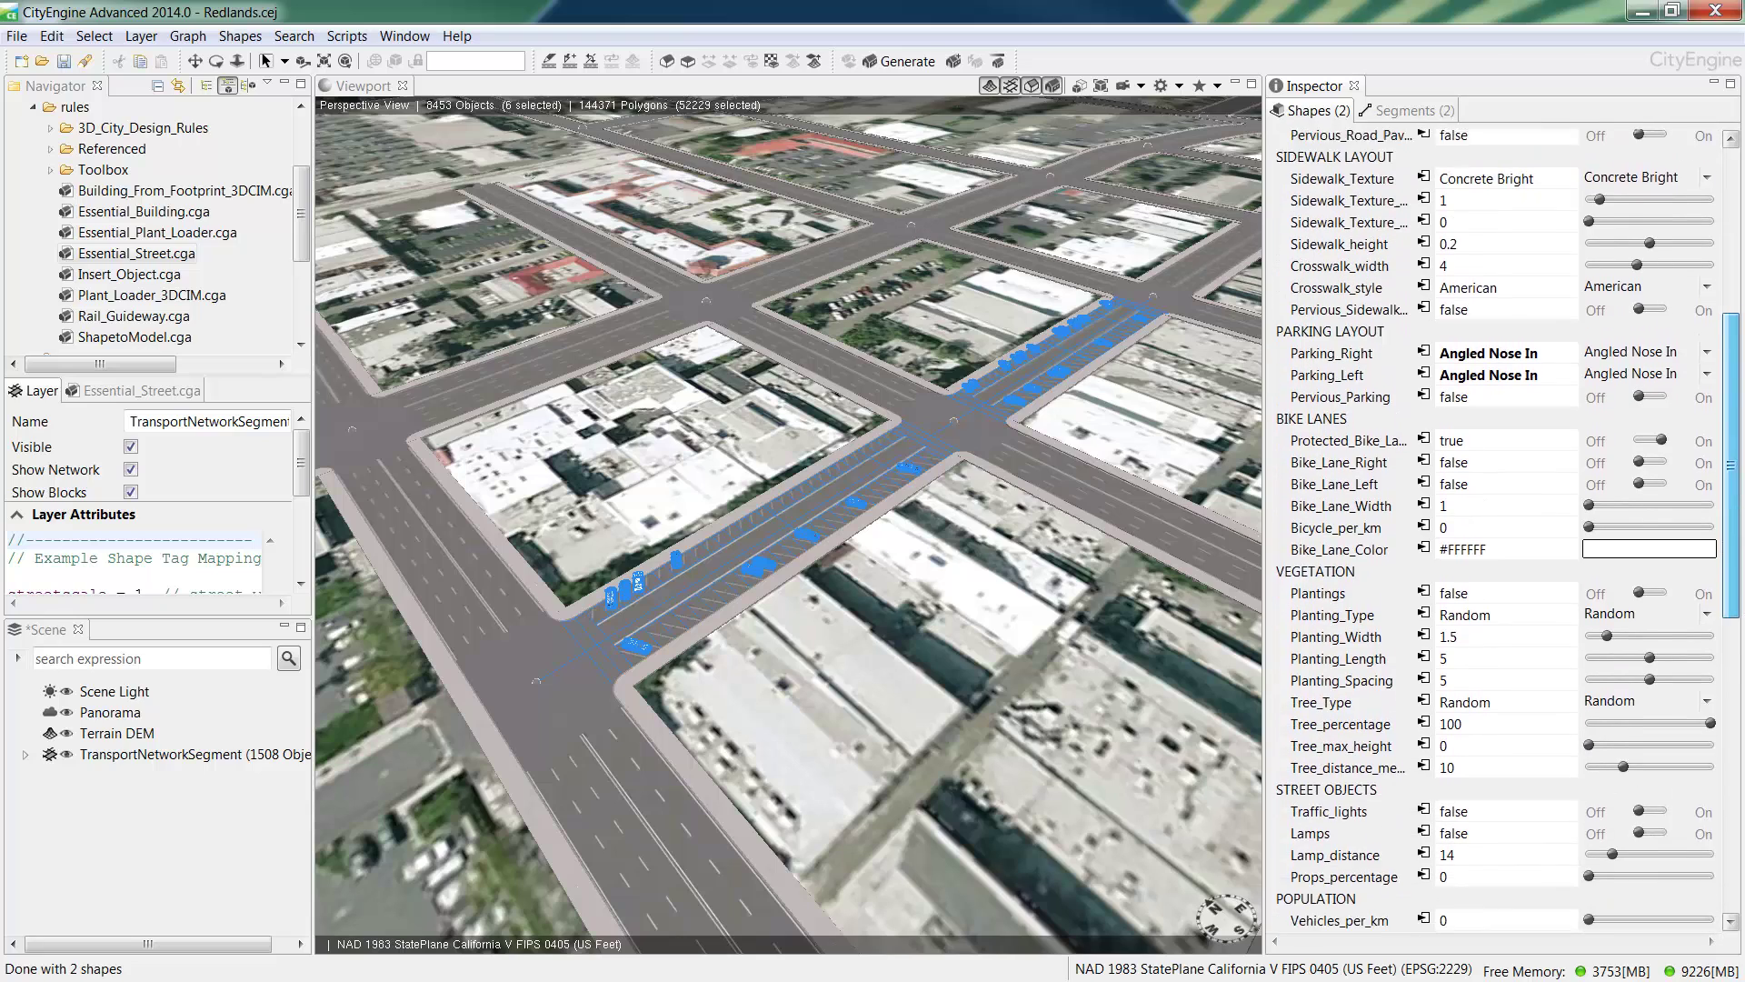
{"action": "scroll", "coordinate": [1686, 688], "scroll_direction": "down", "scroll_amount": 6}
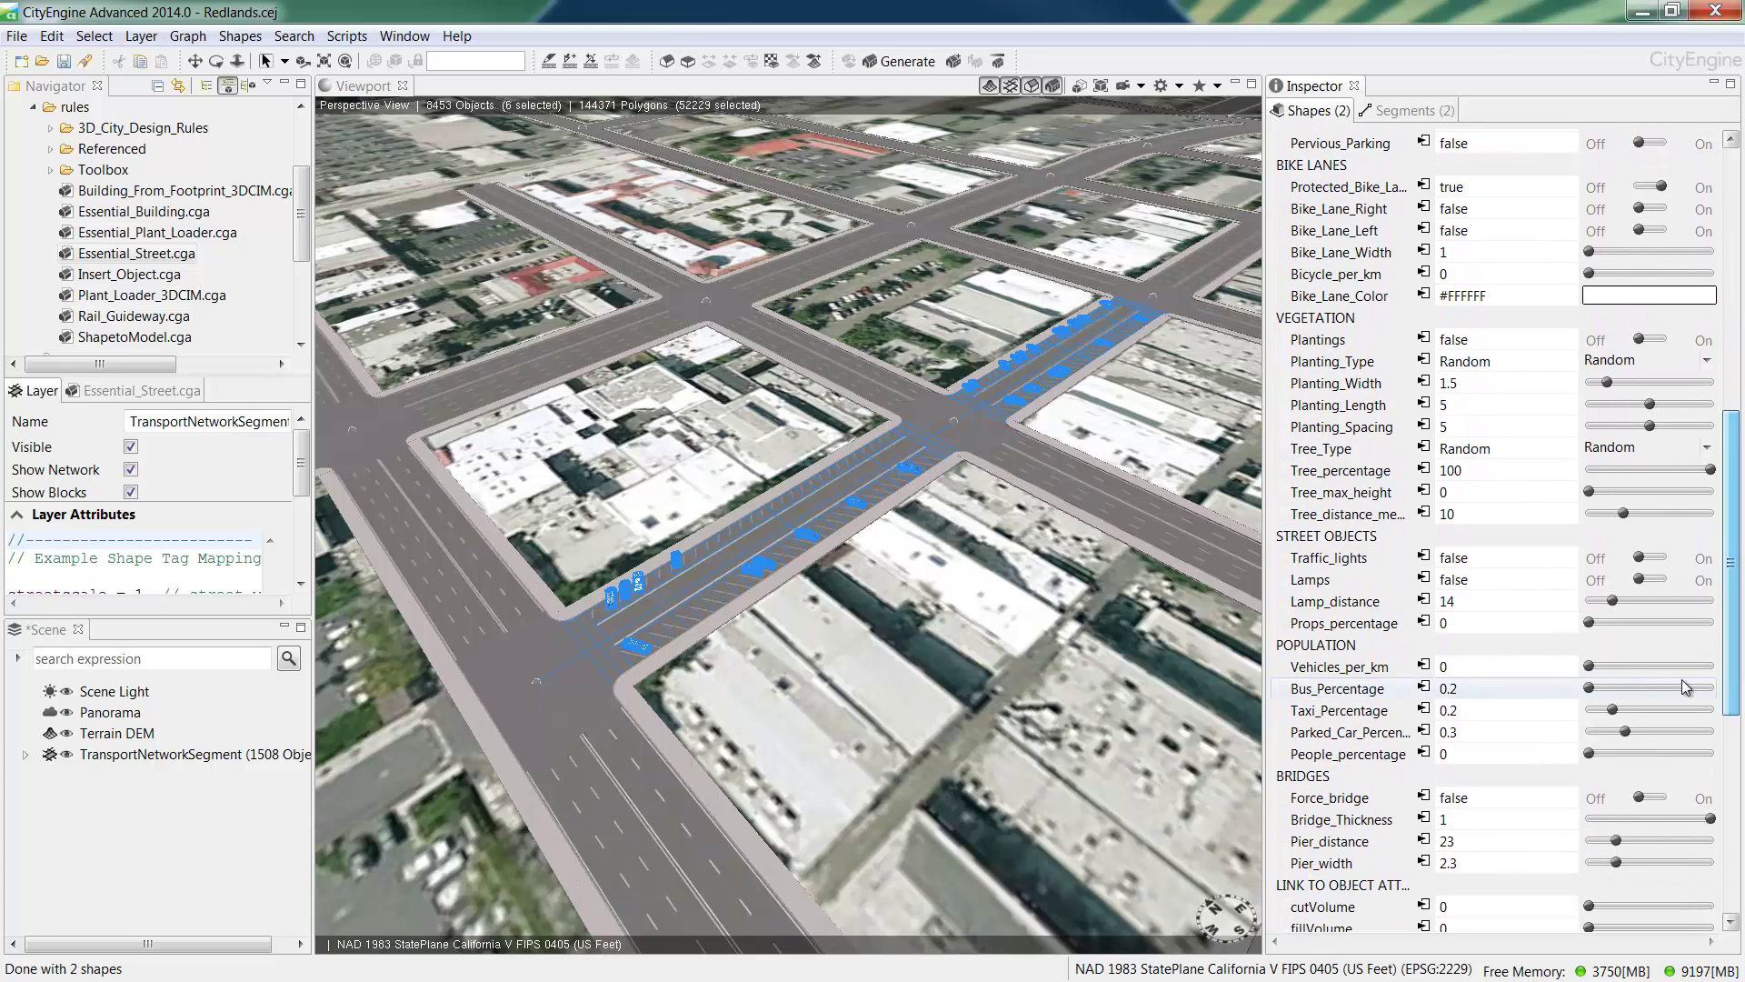
{"action": "double_click", "coordinate": [1472, 666]}
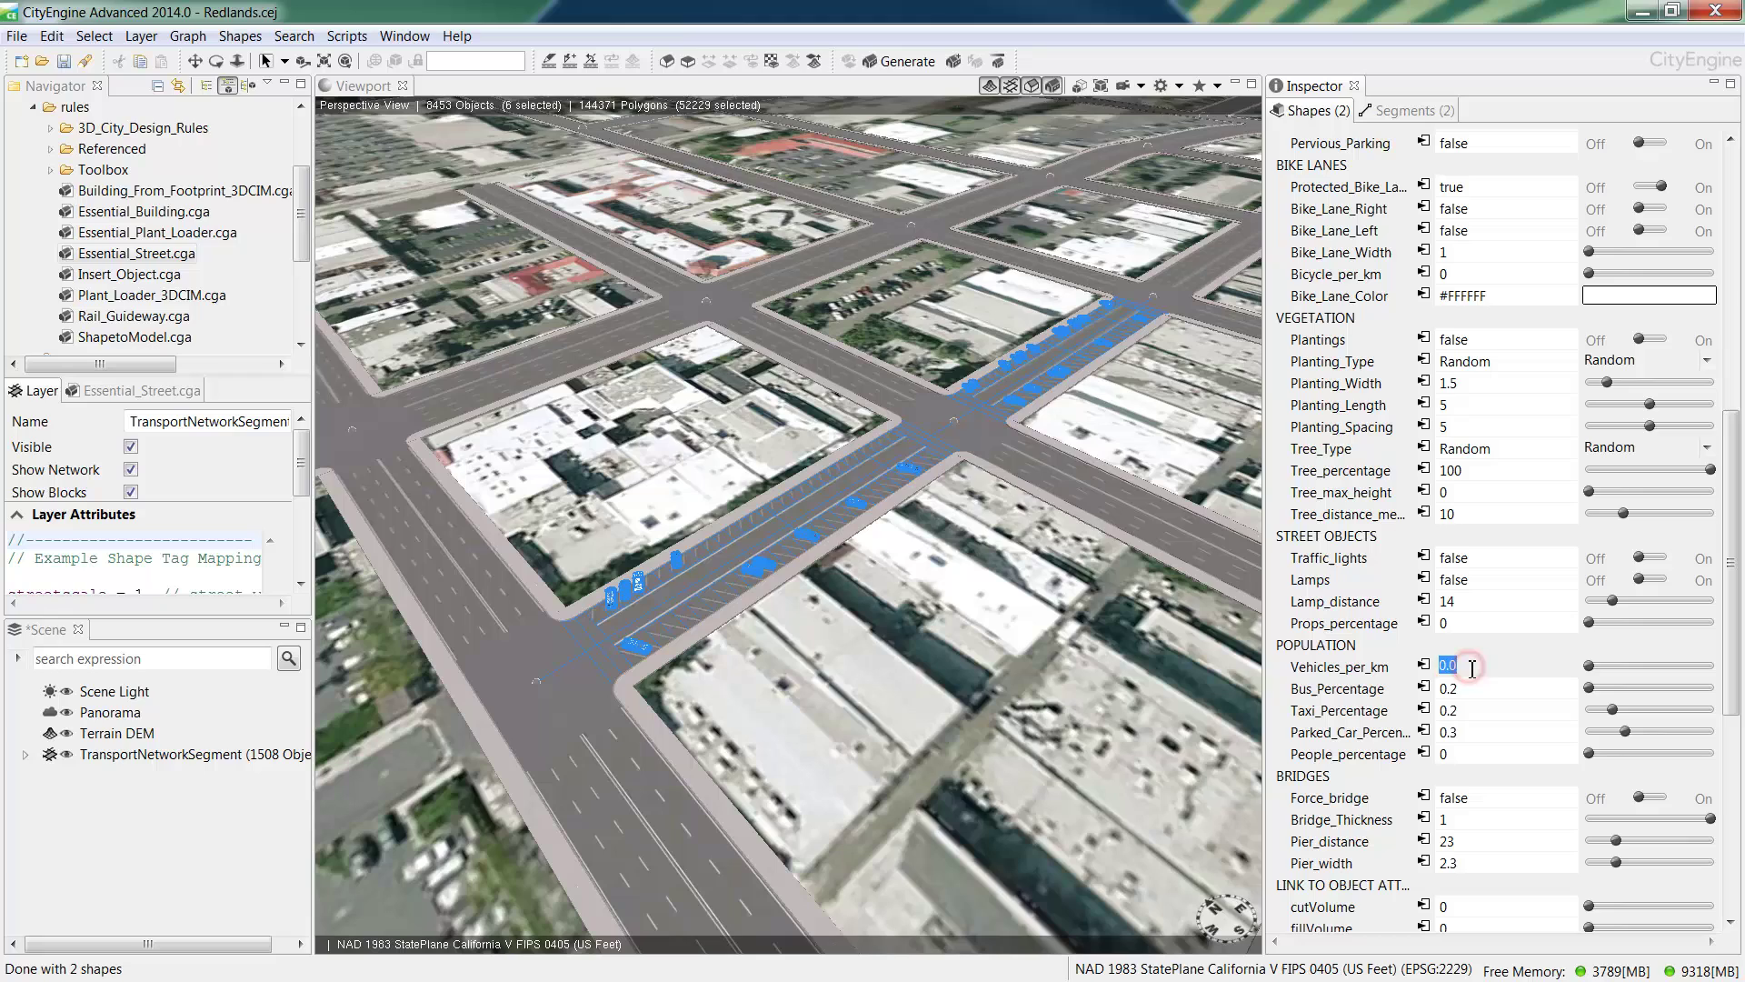
{"action": "type", "text": "75"}
{"action": "key", "text": "Return"}
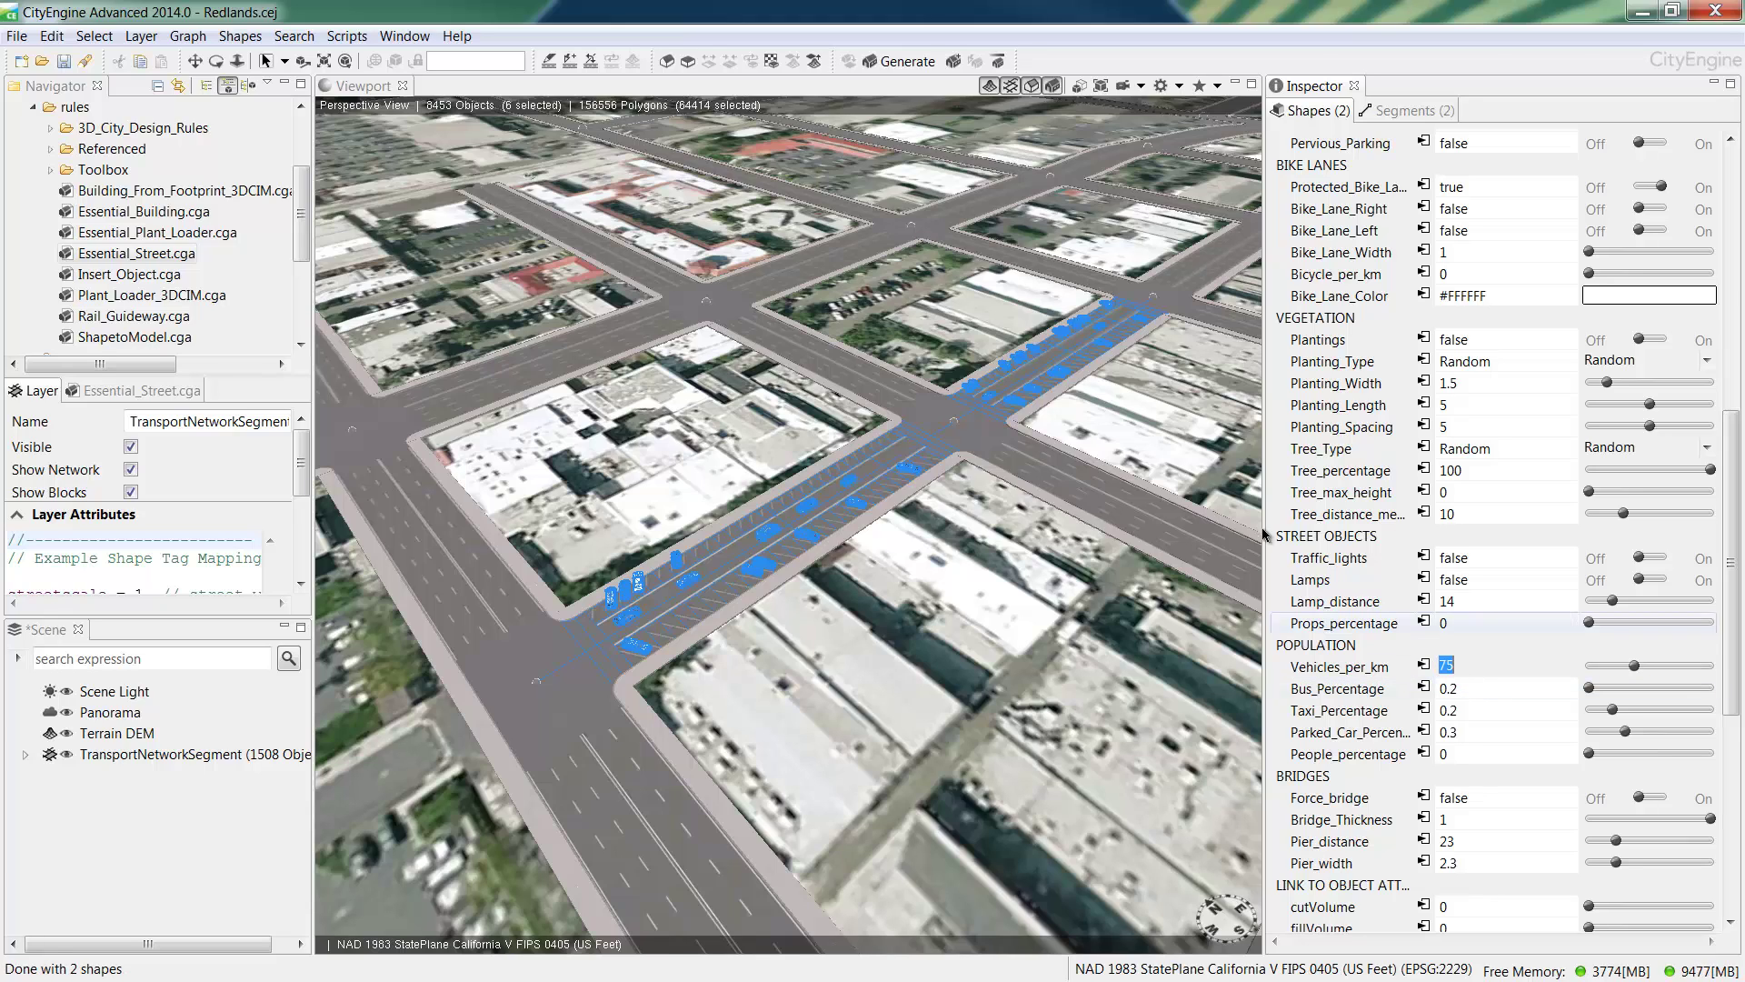
{"action": "left_click", "coordinate": [1133, 429]}
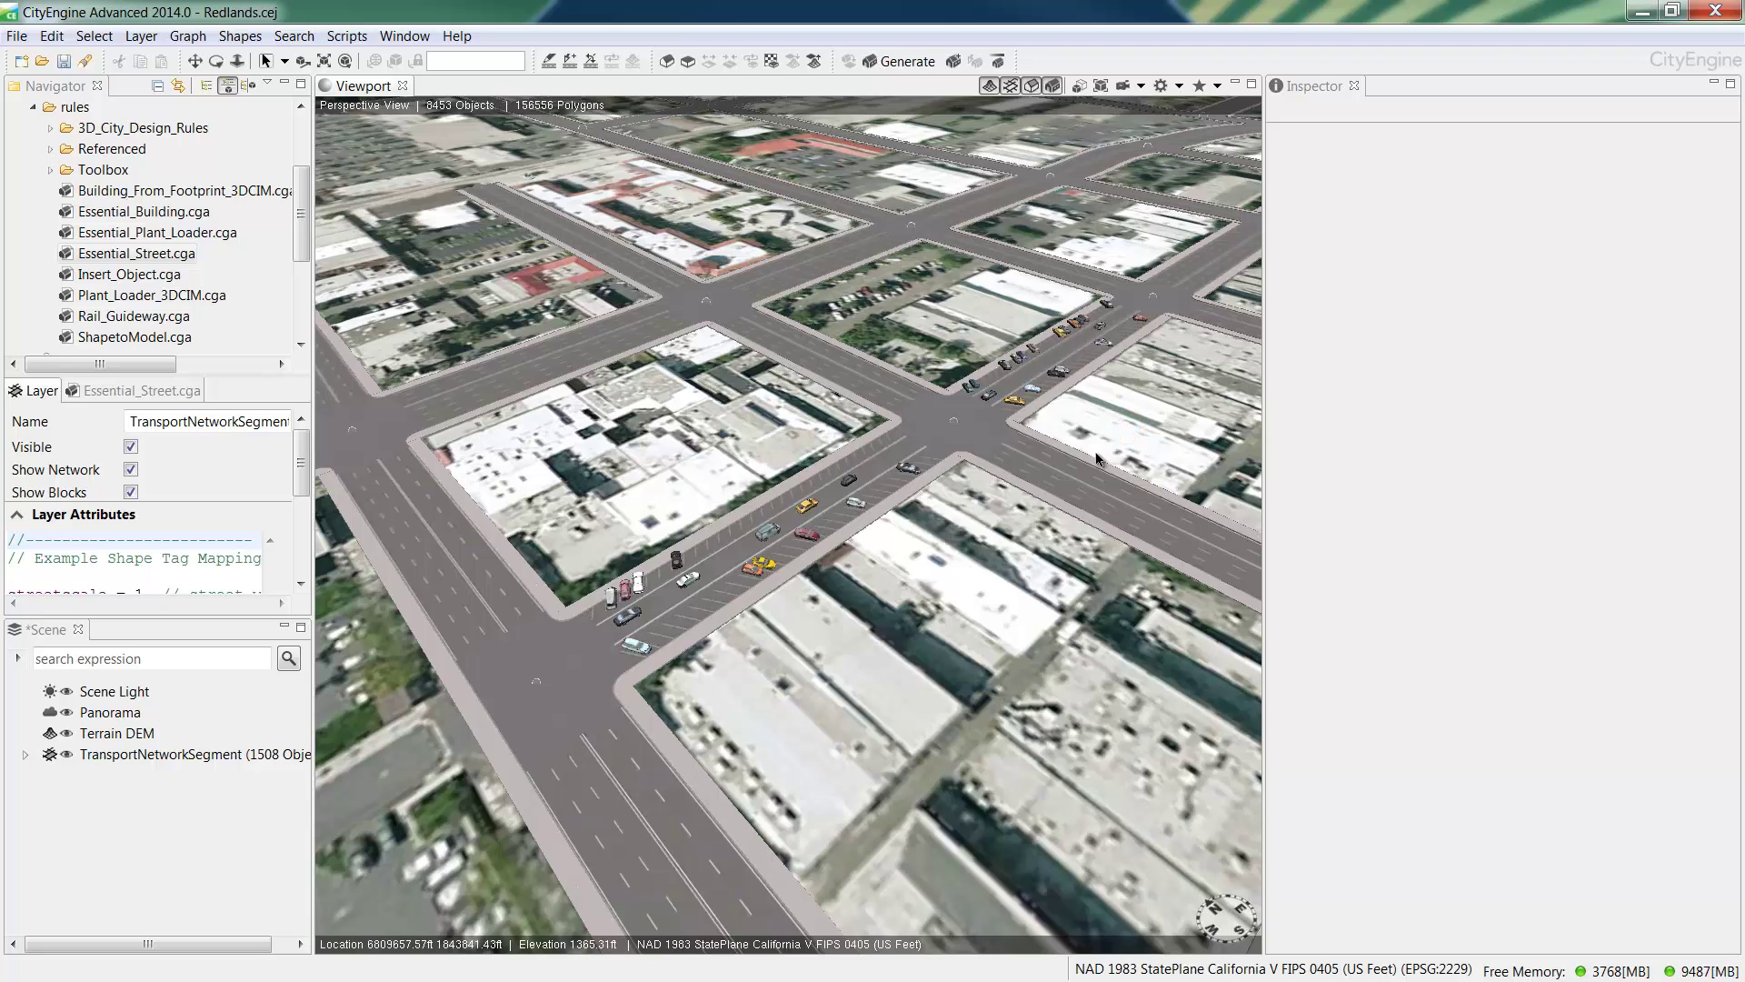
{"action": "scroll", "coordinate": [902, 464], "scroll_direction": "up", "scroll_amount": 1}
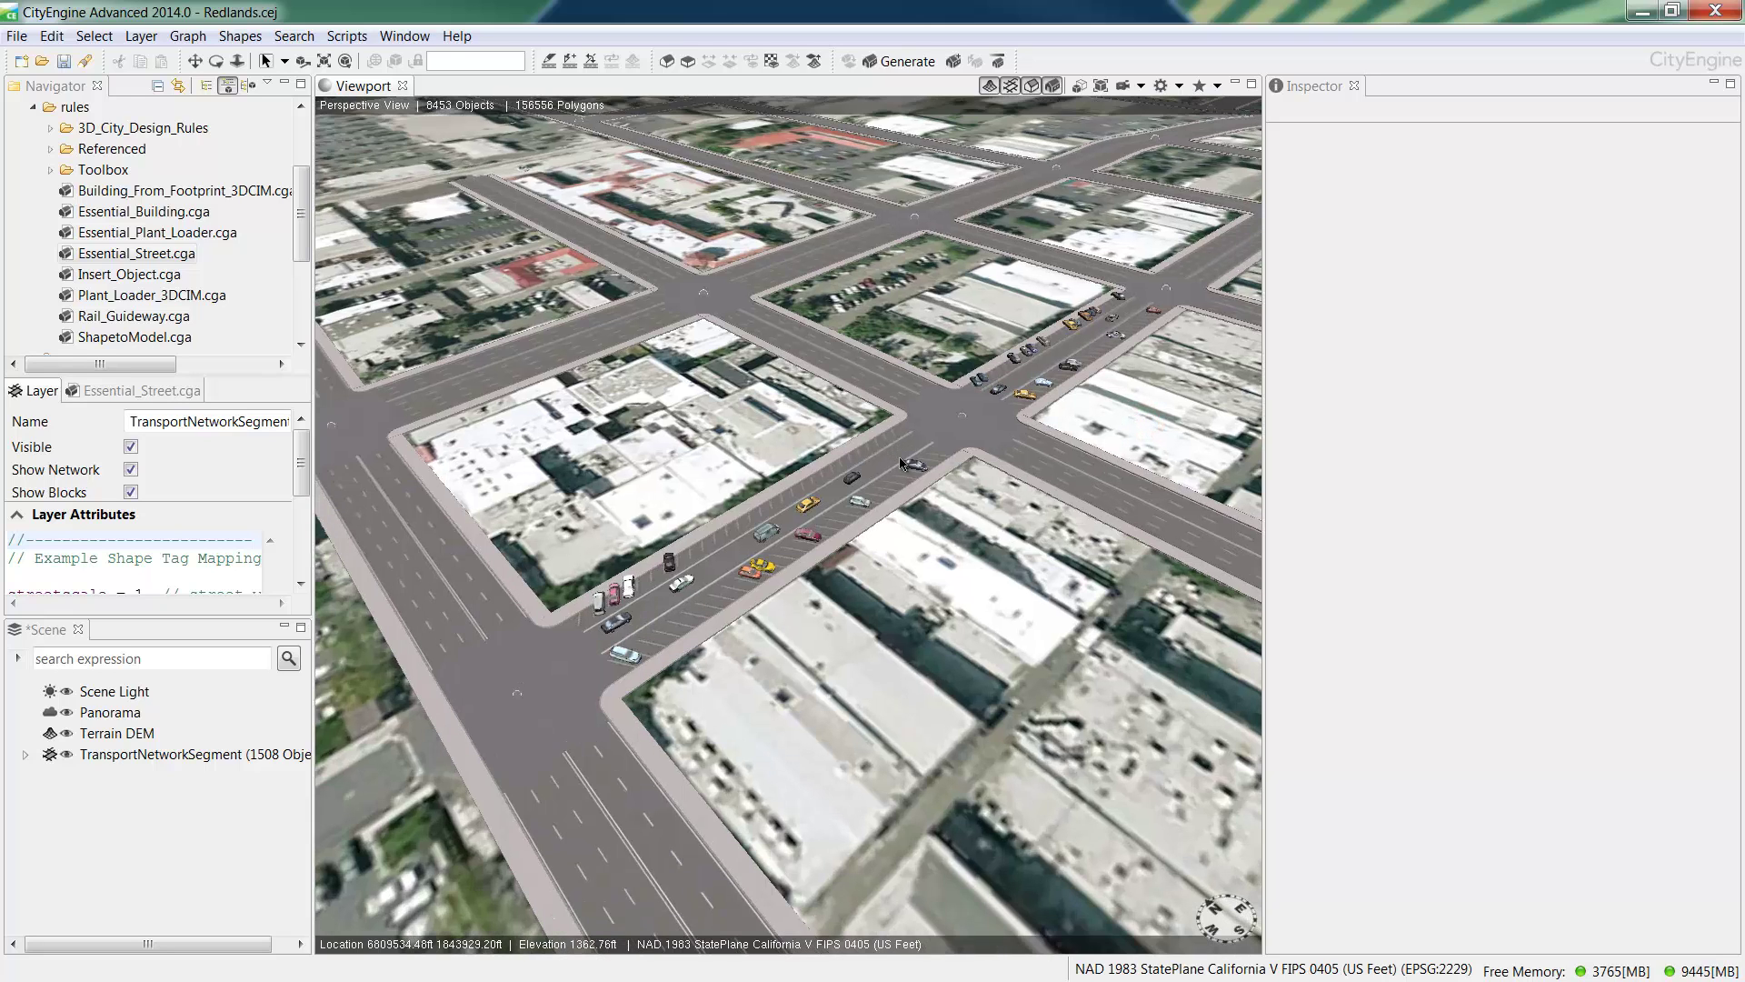
{"action": "scroll", "coordinate": [902, 463], "scroll_direction": "up", "scroll_amount": 3}
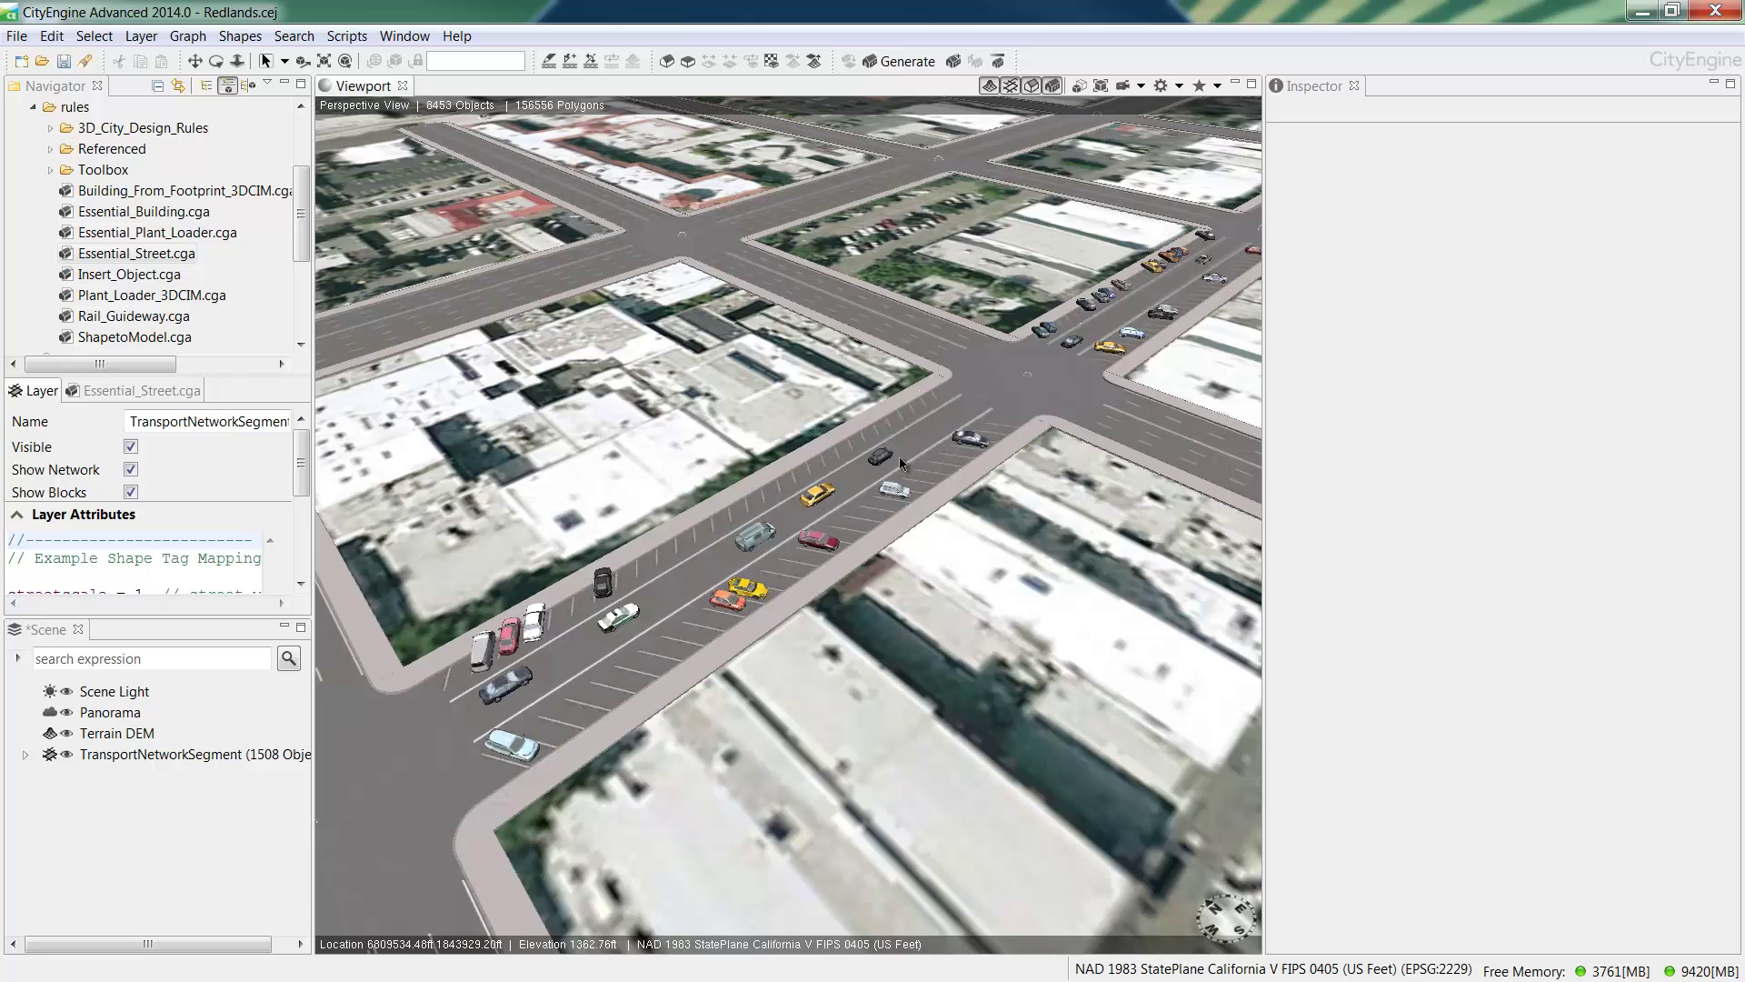